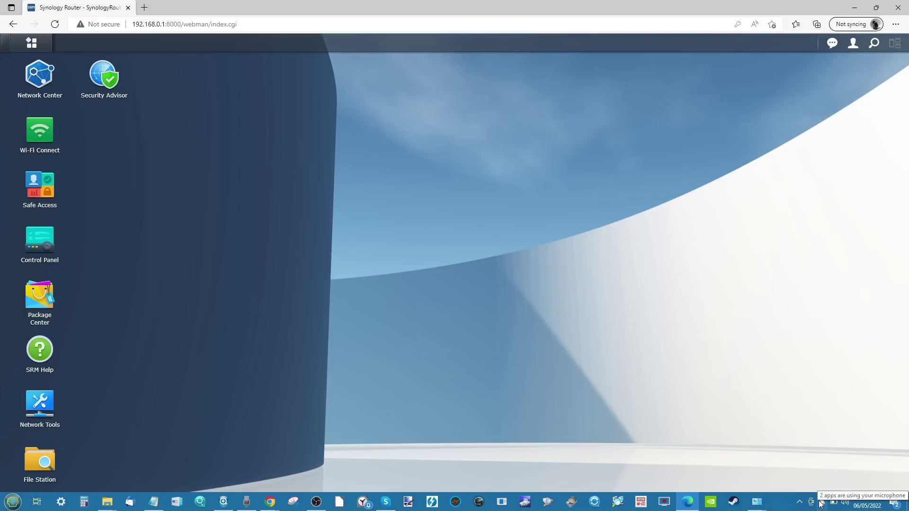
Step: Show the Windows Wi-Fi list with 6600ax Base connected and secured
{"action": "left_click", "coordinate": [800, 502]}
{"action": "left_click", "coordinate": [771, 446]}
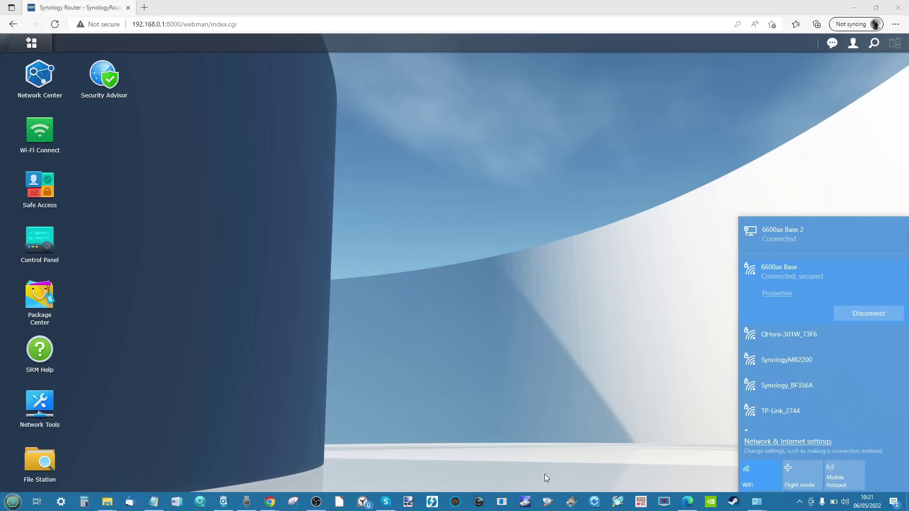
Step: Bring back Network Connections and open the Ethernet 3 connection status
{"action": "left_click", "coordinate": [757, 502]}
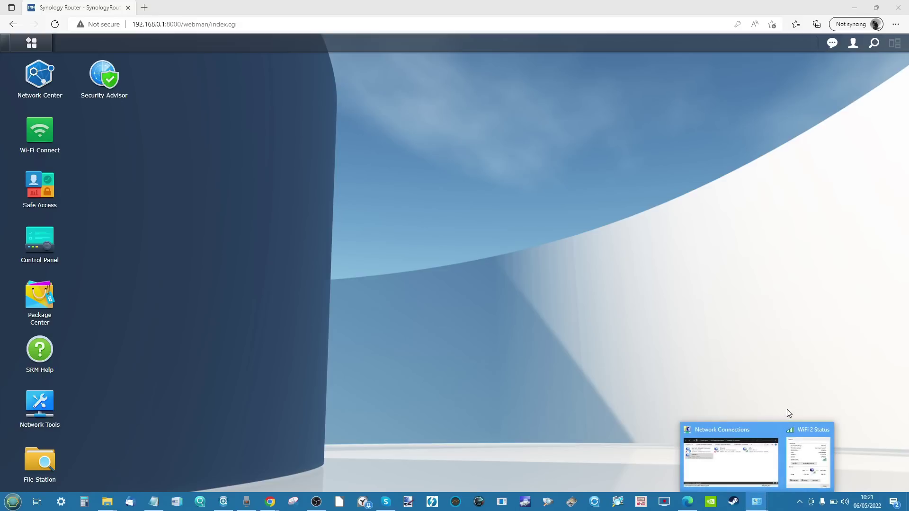
{"action": "left_click", "coordinate": [753, 457]}
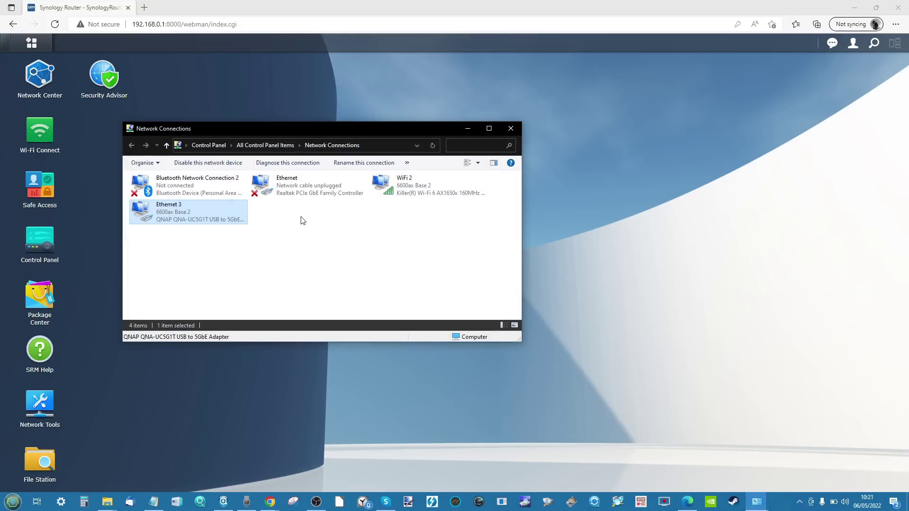
{"action": "right_click", "coordinate": [211, 216]}
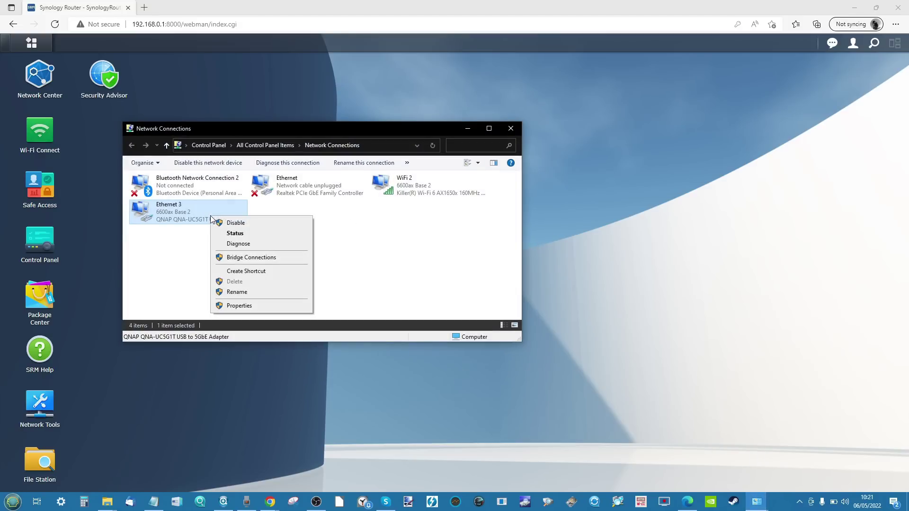
{"action": "left_click", "coordinate": [235, 234]}
{"action": "left_click_drag", "start_coordinate": [451, 156], "coordinate": [626, 138]}
Step: Open the WiFi 2 connection status beside the Ethernet 3 one
{"action": "right_click", "coordinate": [416, 188]}
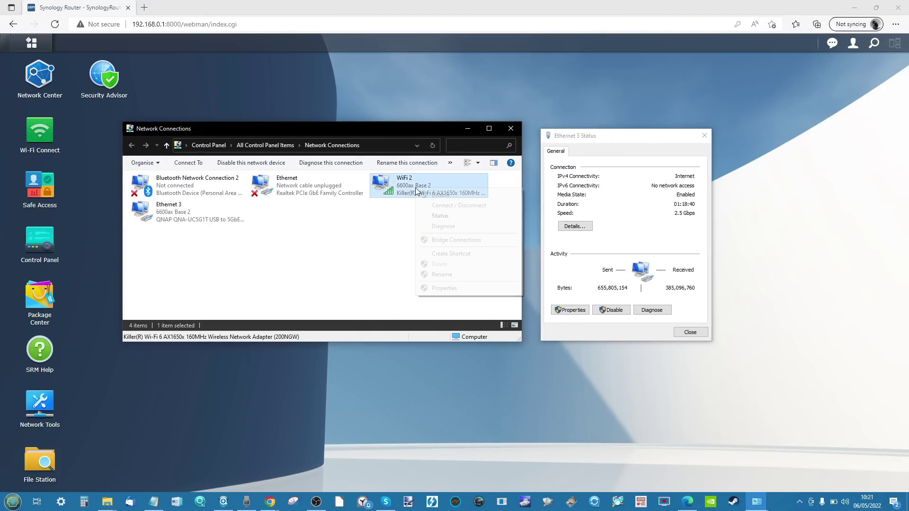
{"action": "left_click", "coordinate": [441, 216]}
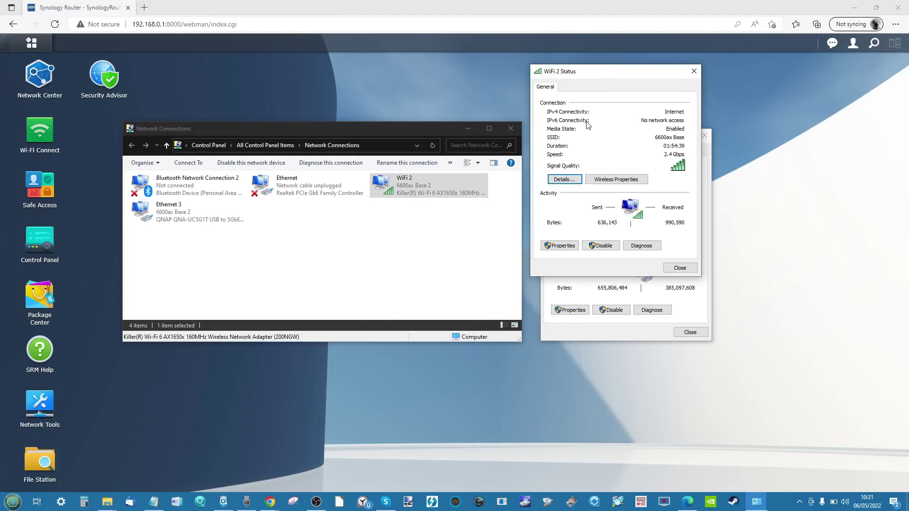
{"action": "left_click_drag", "start_coordinate": [607, 76], "coordinate": [795, 136]}
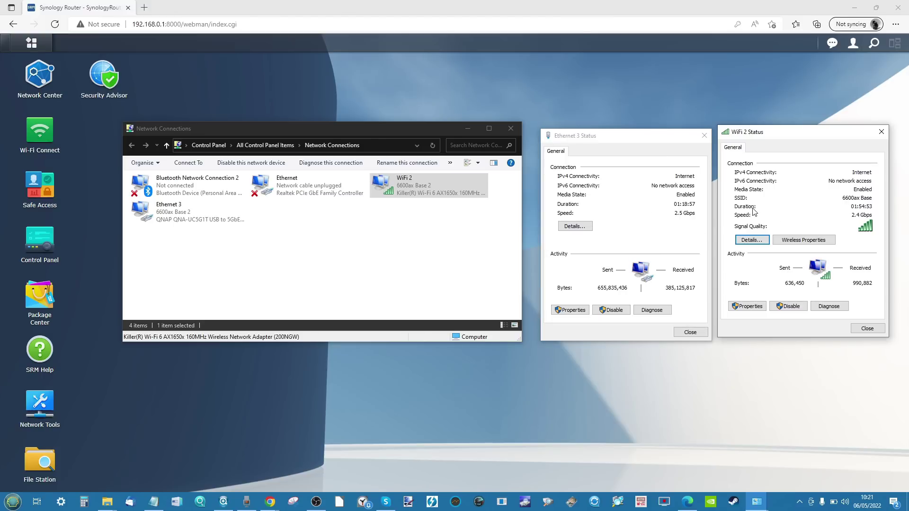
Step: Close both status windows and the Network Connections window
{"action": "left_click", "coordinate": [704, 137]}
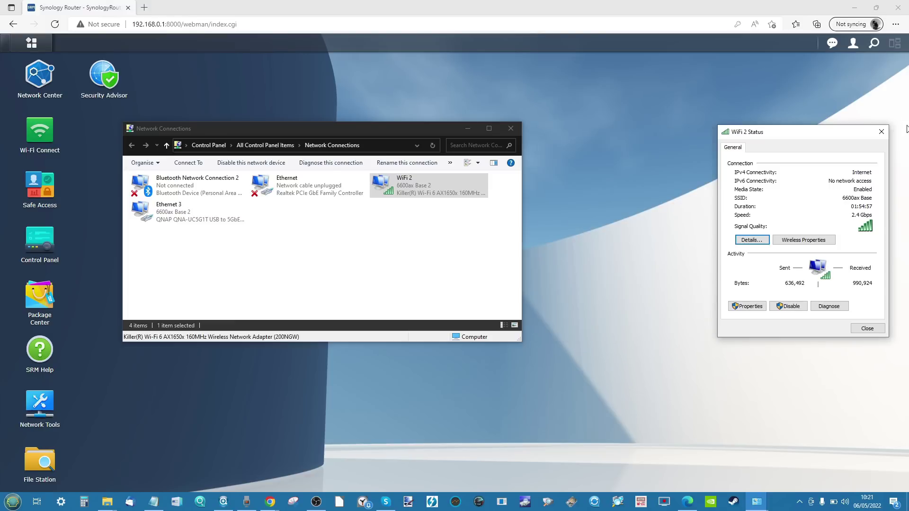
{"action": "left_click", "coordinate": [882, 133]}
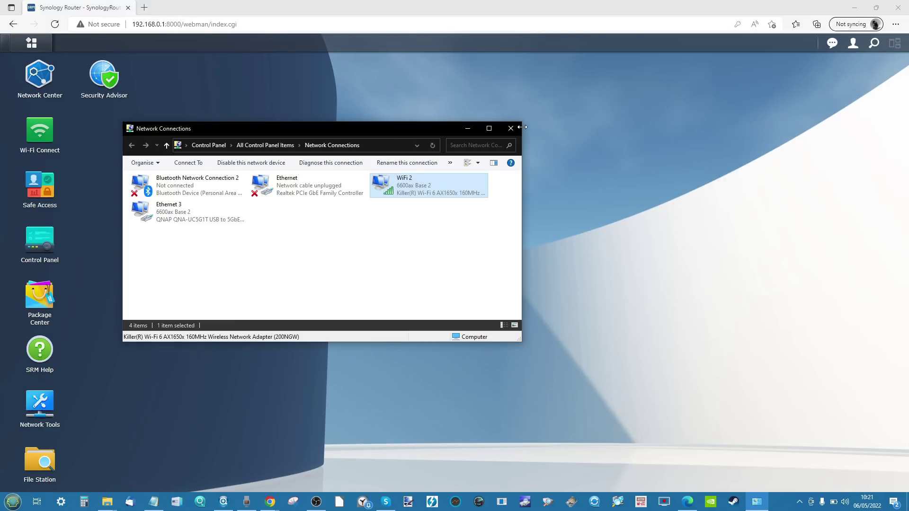
{"action": "left_click", "coordinate": [512, 129]}
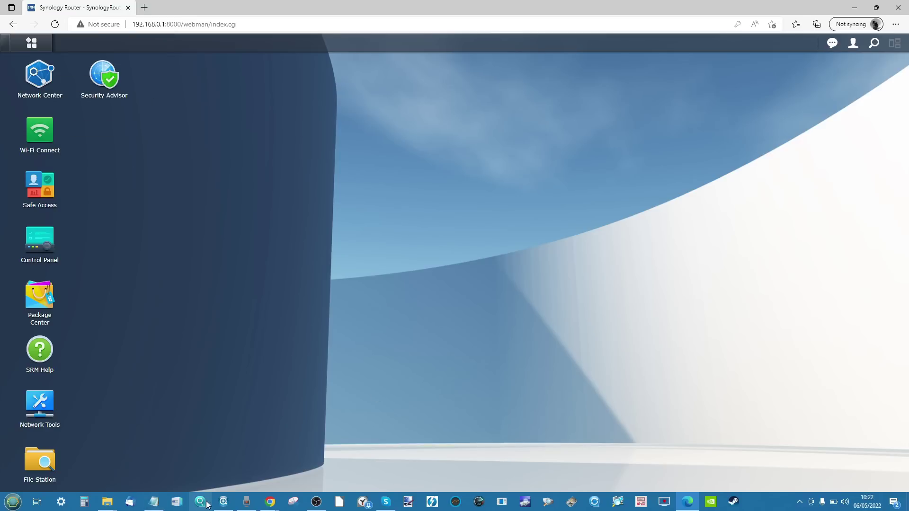
{"action": "left_click", "coordinate": [223, 503]}
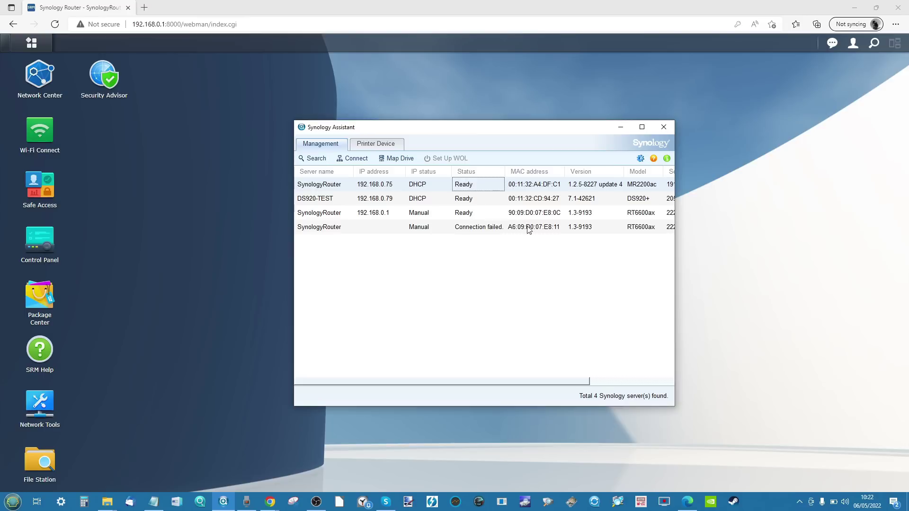
{"action": "left_click", "coordinate": [621, 127]}
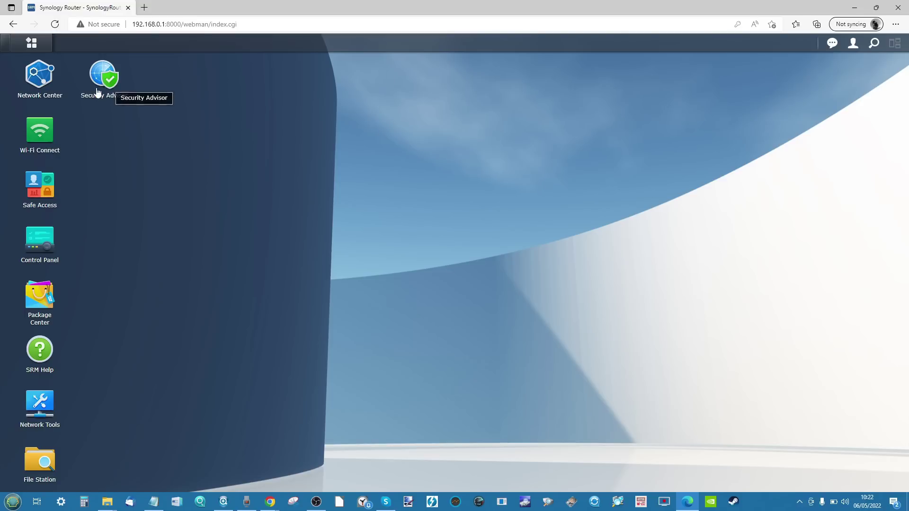
{"action": "left_click", "coordinate": [854, 45]}
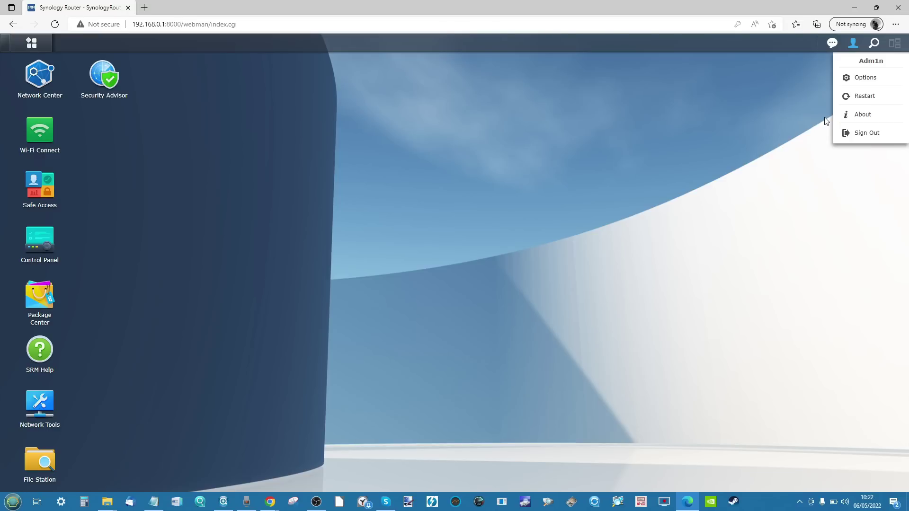
{"action": "left_click", "coordinate": [872, 79]}
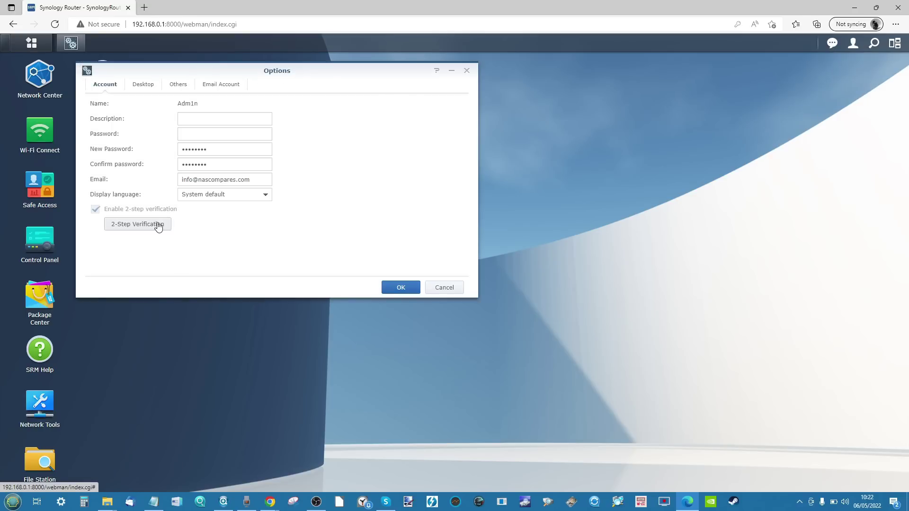
{"action": "left_click", "coordinate": [159, 225]}
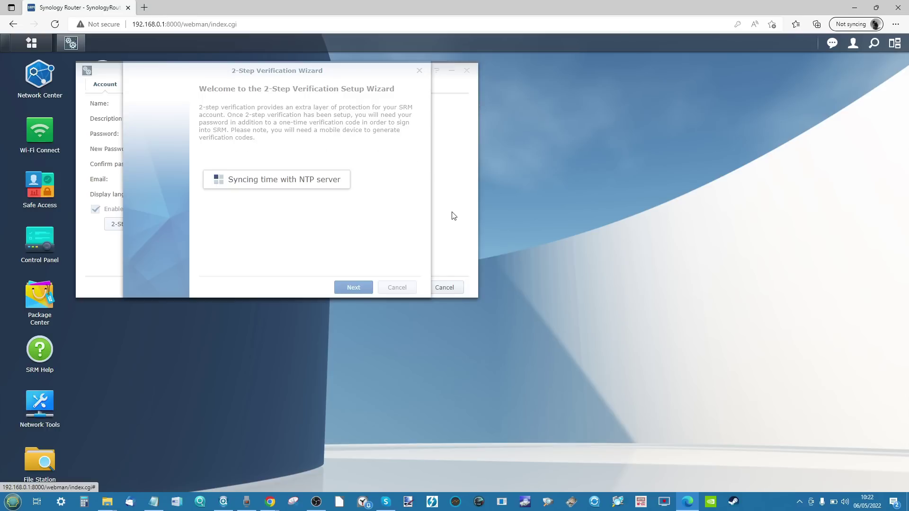
{"action": "left_click", "coordinate": [404, 286]}
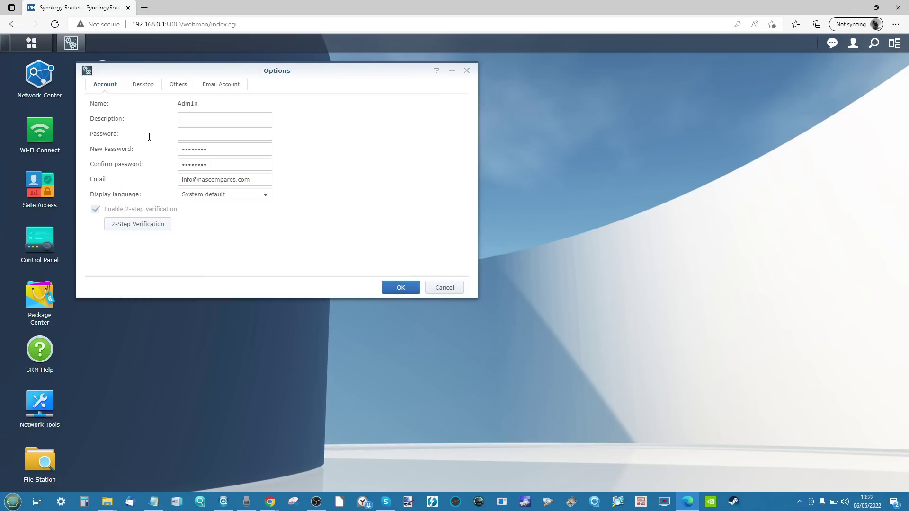
{"action": "left_click", "coordinate": [144, 85]}
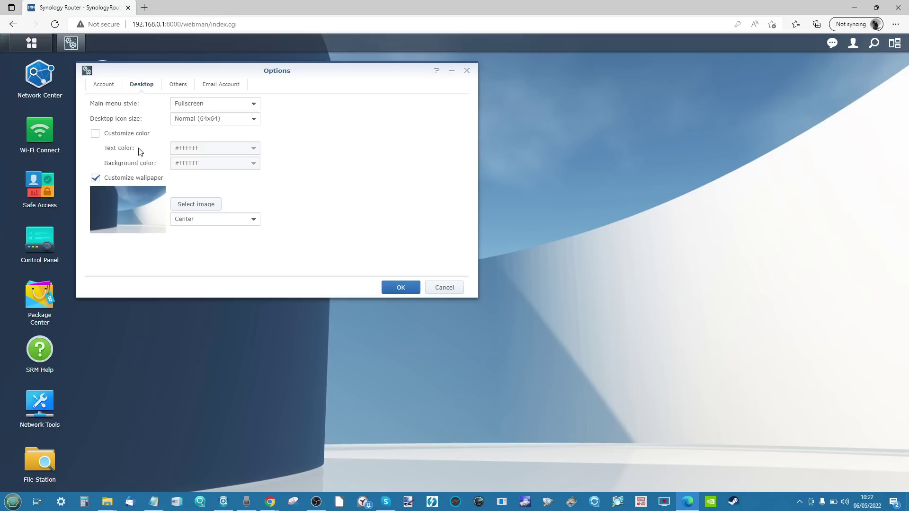
{"action": "left_click", "coordinate": [199, 204]}
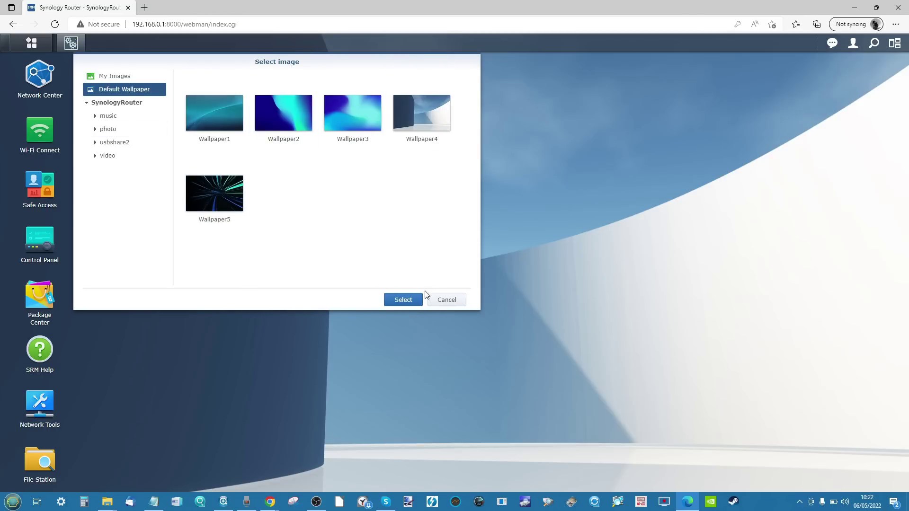
{"action": "left_click", "coordinate": [445, 301]}
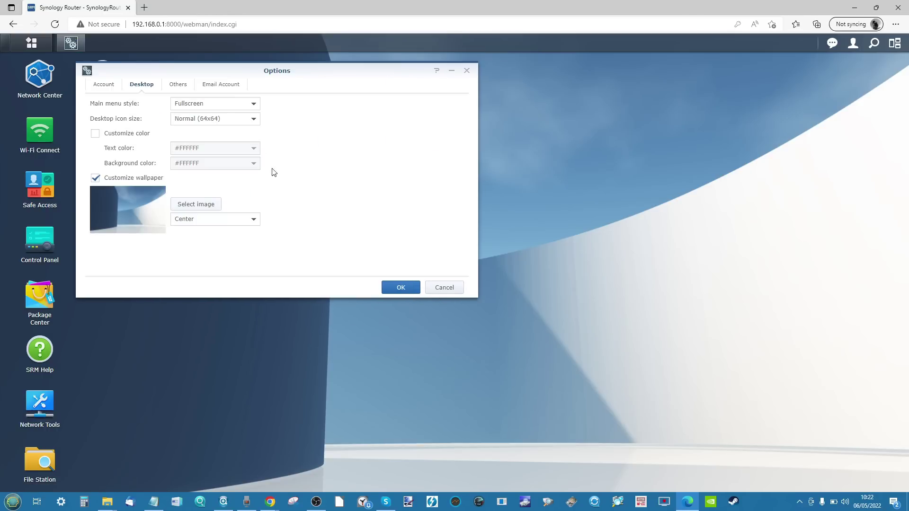
{"action": "left_click", "coordinate": [178, 85]}
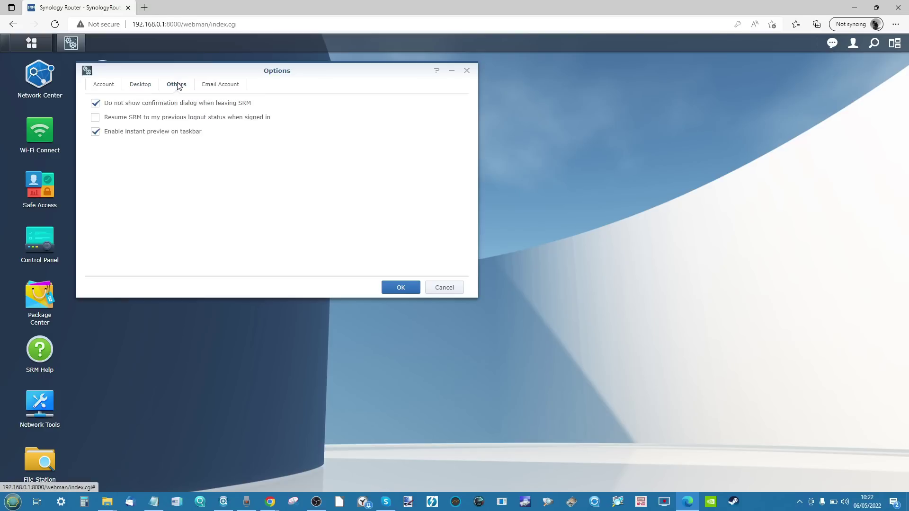
{"action": "left_click", "coordinate": [212, 85]}
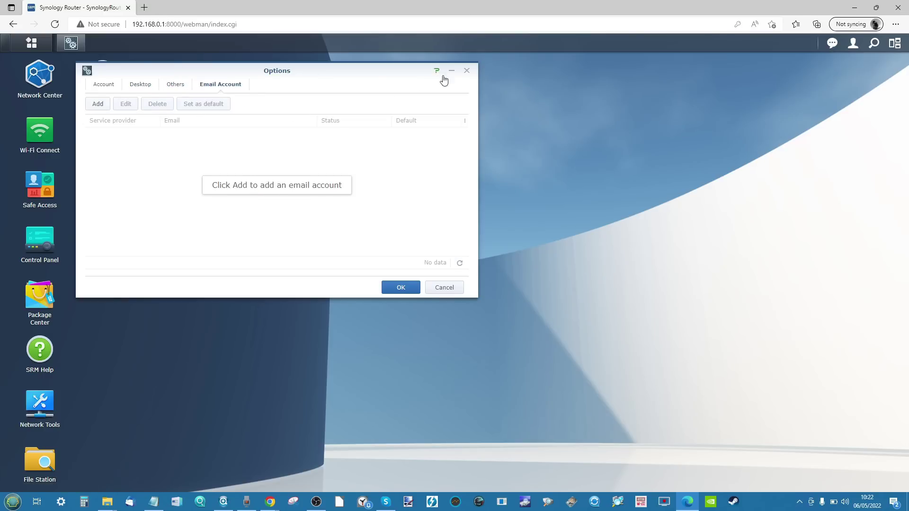
{"action": "left_click", "coordinate": [467, 71]}
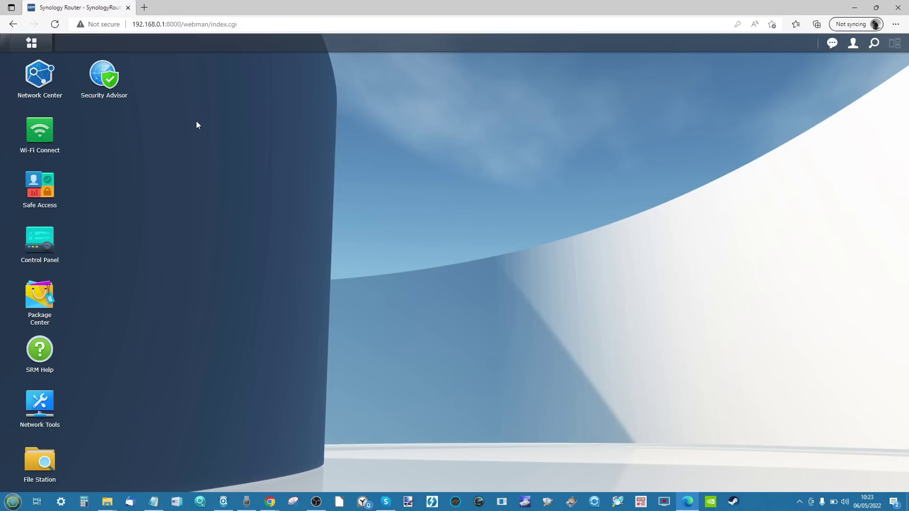
Step: Place a Download Station shortcut on the router desktop from the Main Menu
{"action": "left_click", "coordinate": [31, 42]}
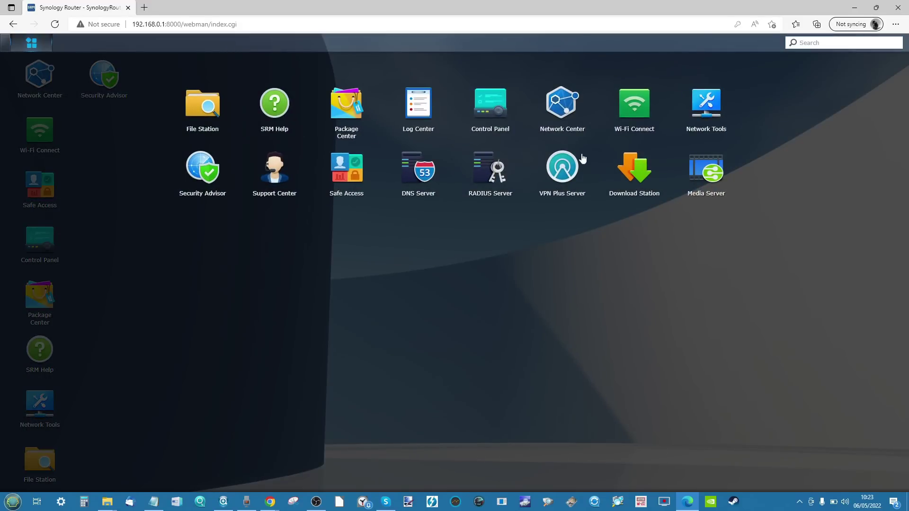
{"action": "left_click_drag", "start_coordinate": [635, 171], "coordinate": [239, 297]}
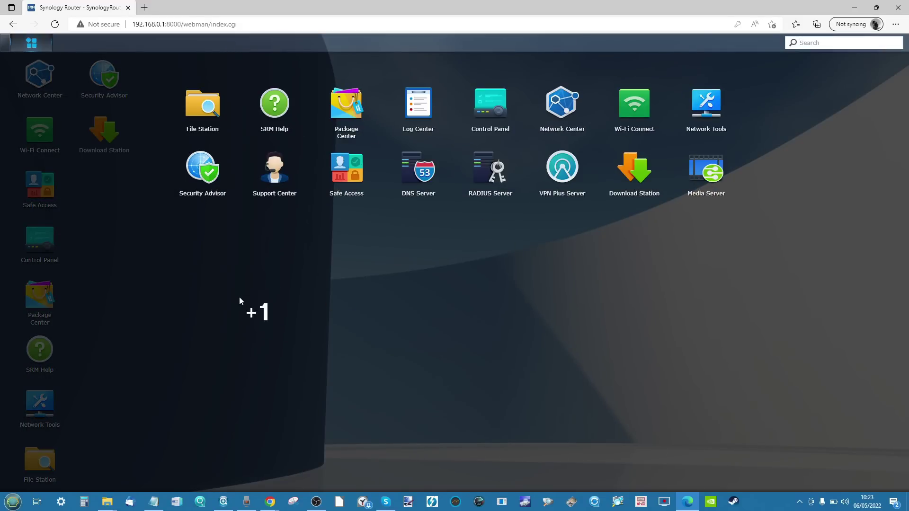
{"action": "left_click", "coordinate": [240, 297]}
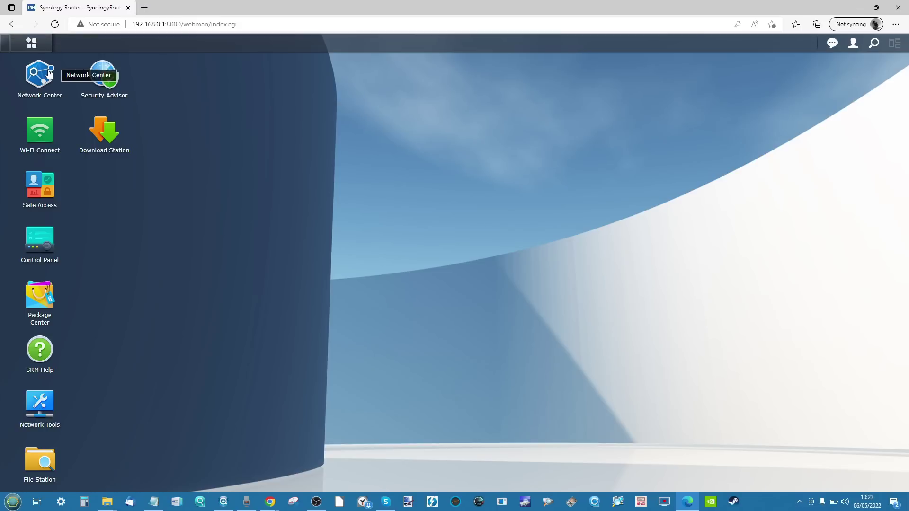
Step: Check Network Center and File Station, then close both windows
{"action": "left_click", "coordinate": [47, 75]}
{"action": "left_click", "coordinate": [33, 462]}
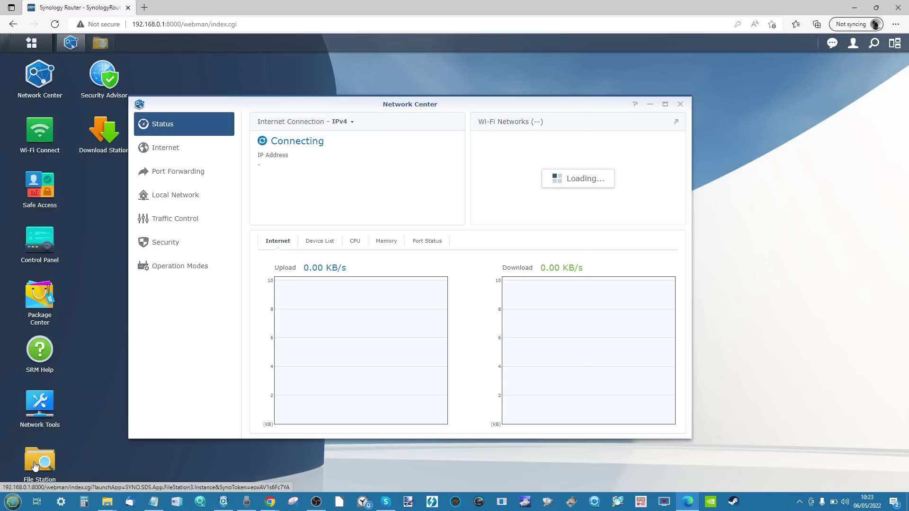
{"action": "left_click_drag", "start_coordinate": [360, 112], "coordinate": [594, 184]}
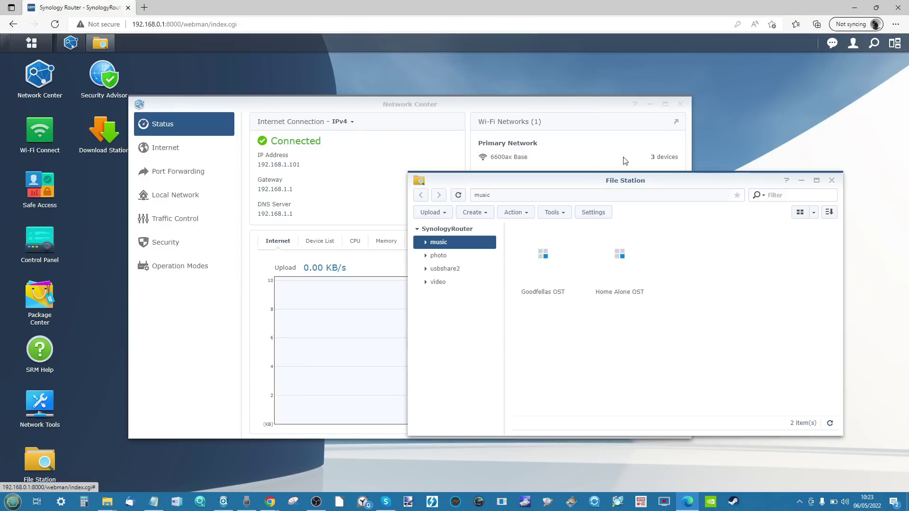
{"action": "left_click", "coordinate": [828, 179]}
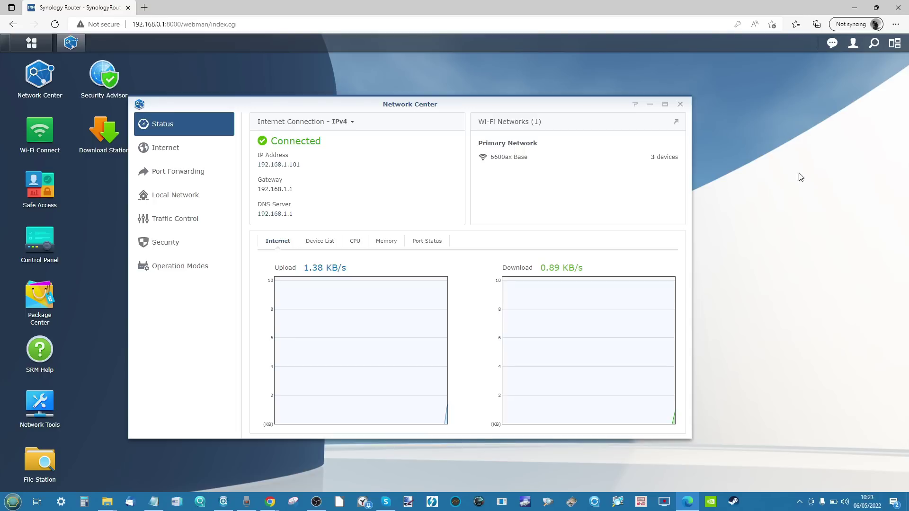
{"action": "left_click", "coordinate": [681, 105]}
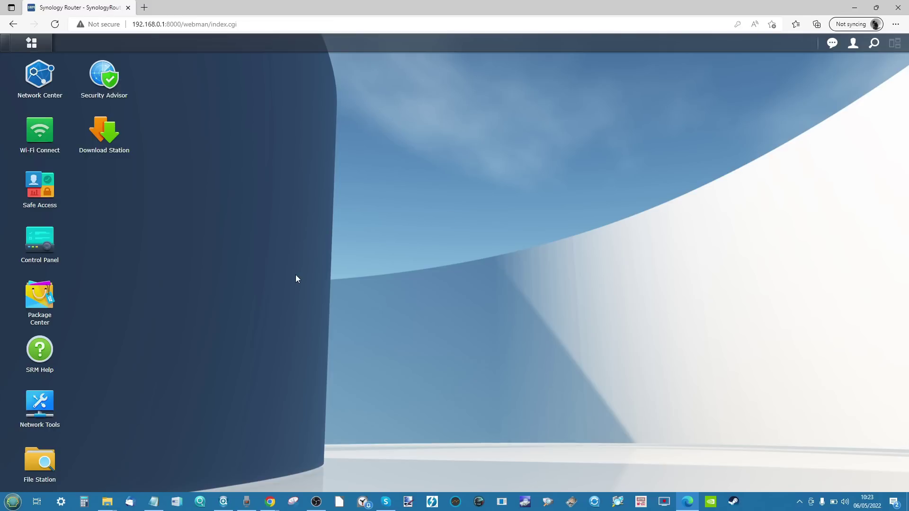
{"action": "left_click", "coordinate": [32, 43]}
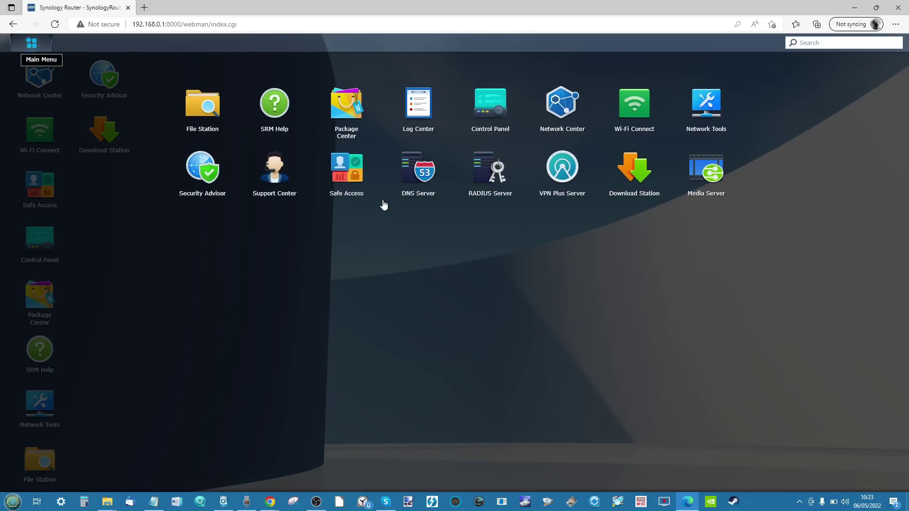
{"action": "left_click", "coordinate": [376, 235]}
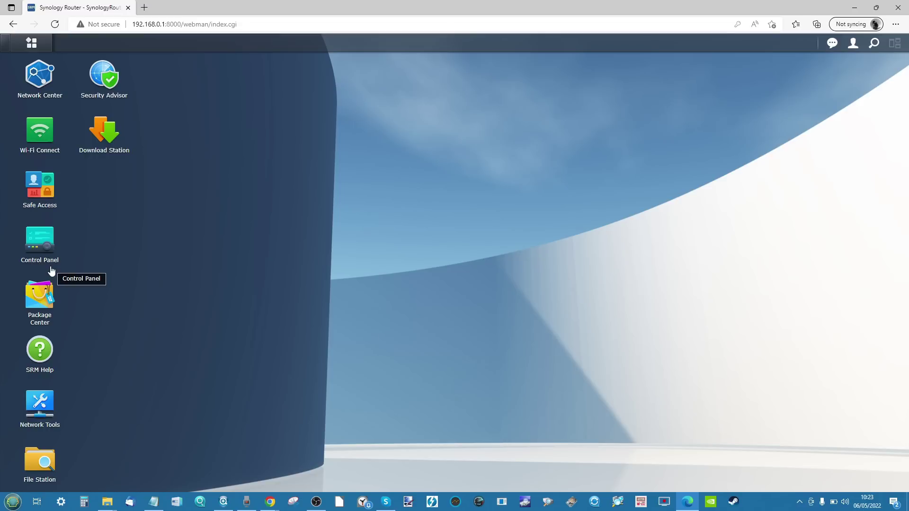
{"action": "left_click", "coordinate": [50, 250]}
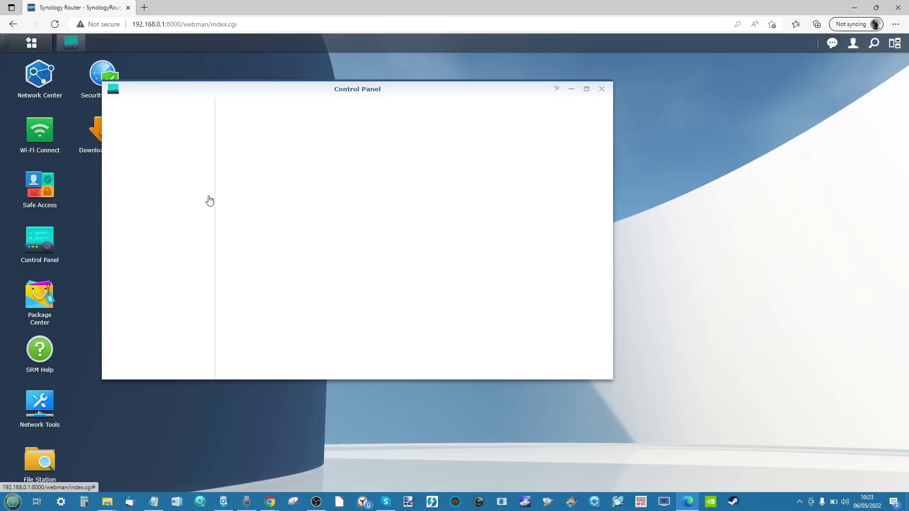
{"action": "left_click", "coordinate": [601, 89]}
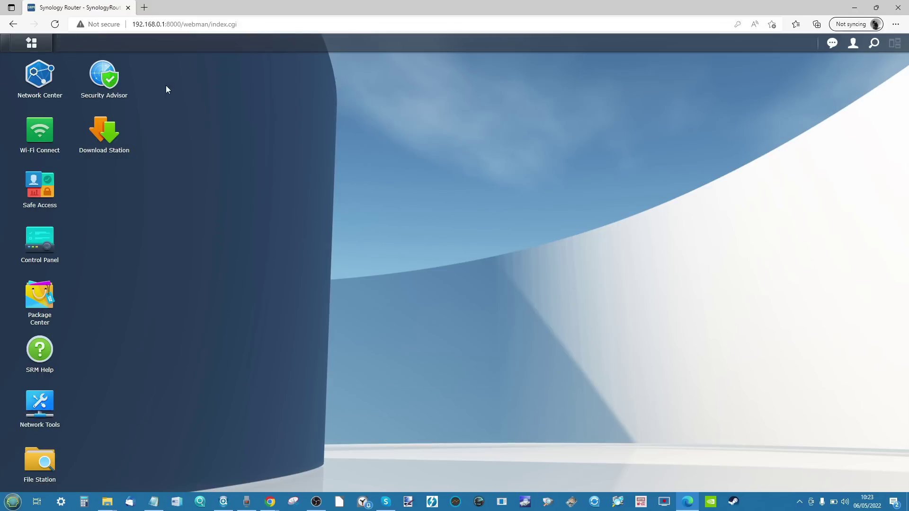
{"action": "left_click", "coordinate": [45, 79]}
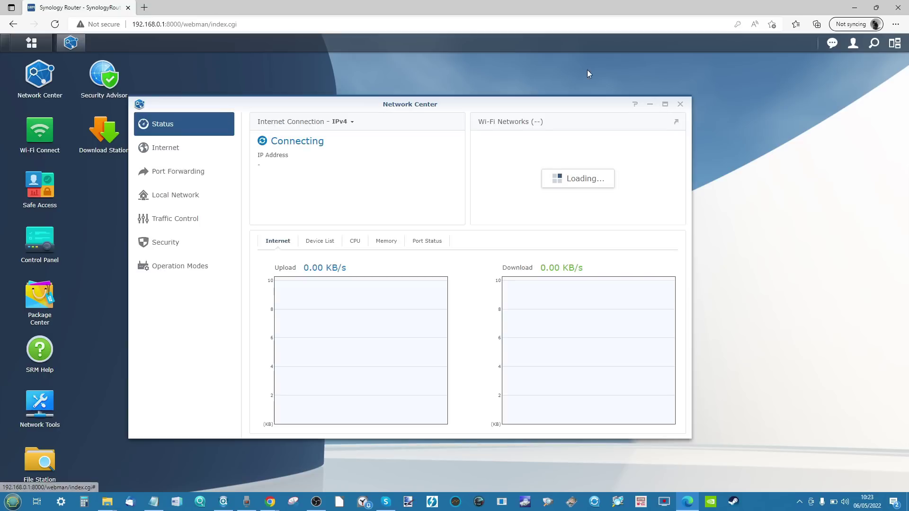
{"action": "left_click", "coordinate": [680, 104]}
{"action": "left_click", "coordinate": [31, 139]}
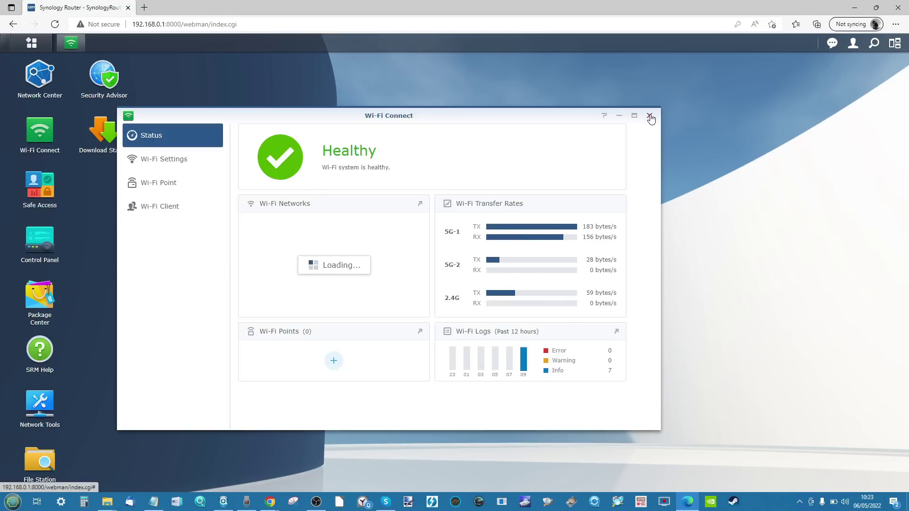
{"action": "left_click", "coordinate": [649, 115]}
{"action": "left_click", "coordinate": [55, 301]}
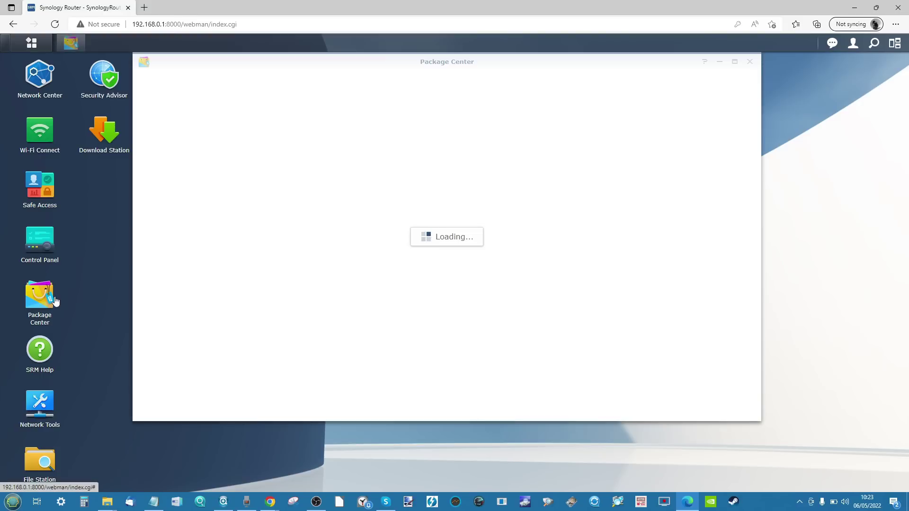
{"action": "left_click", "coordinate": [751, 63]}
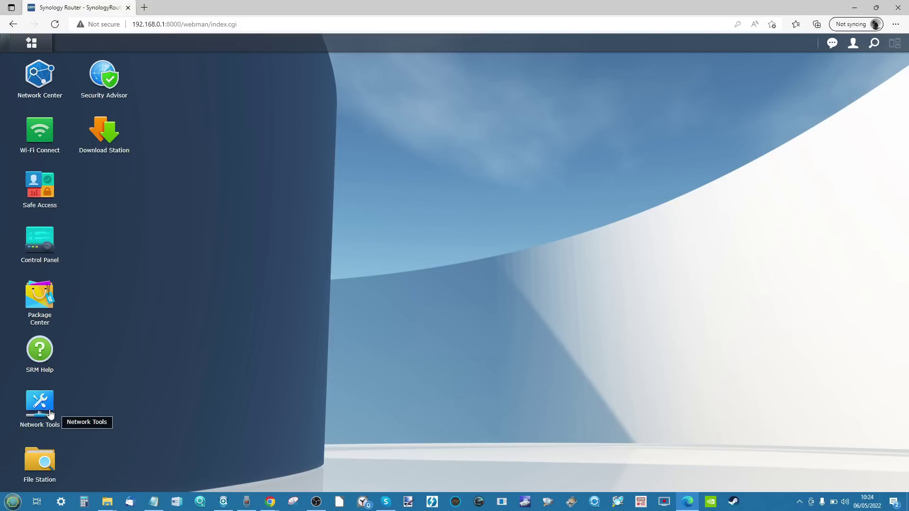
{"action": "left_click", "coordinate": [94, 80]}
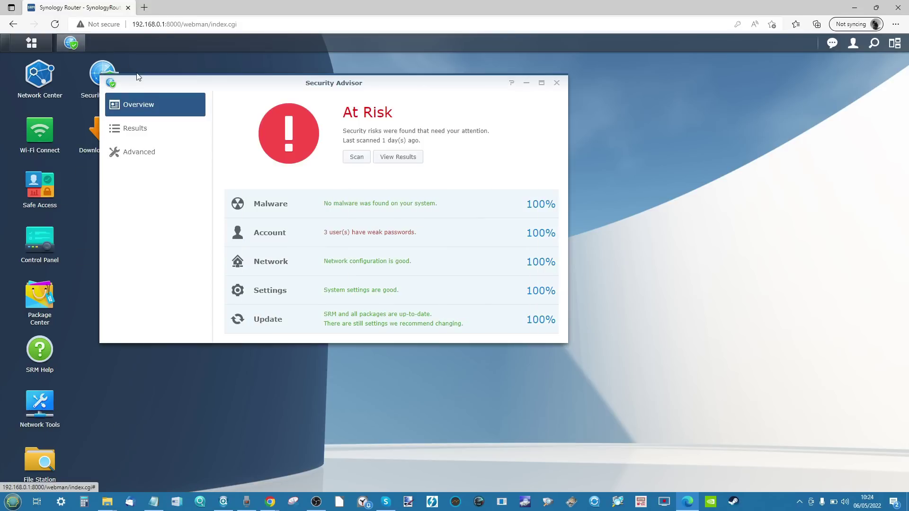
{"action": "left_click_drag", "start_coordinate": [179, 78], "coordinate": [287, 134]}
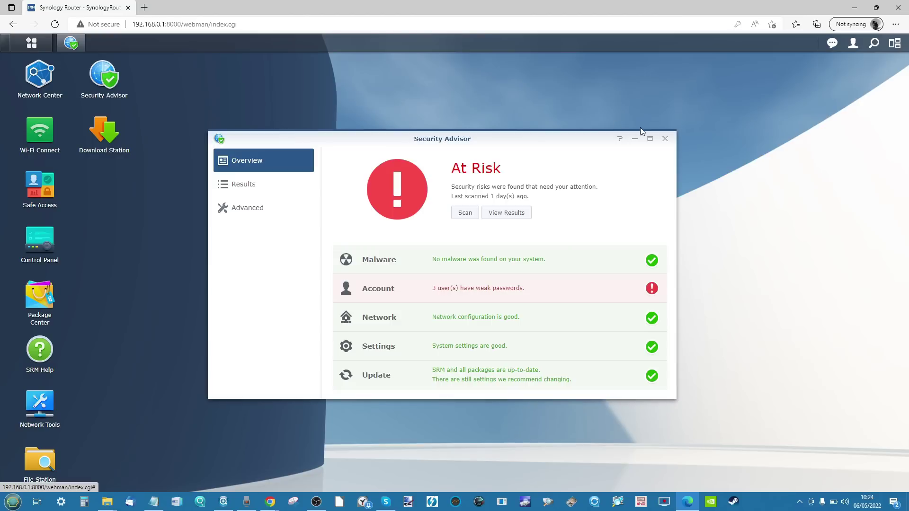
{"action": "left_click", "coordinate": [665, 139]}
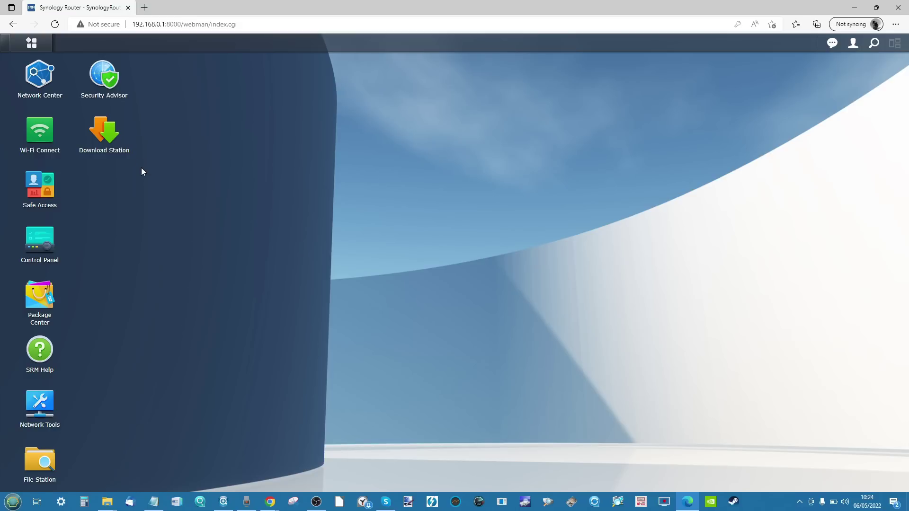
{"action": "left_click", "coordinate": [60, 95]}
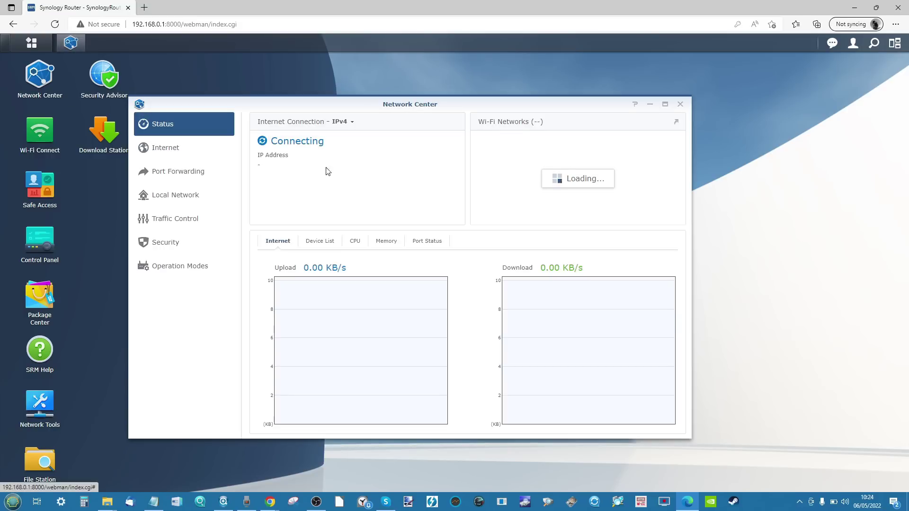
{"action": "left_click", "coordinate": [212, 172]}
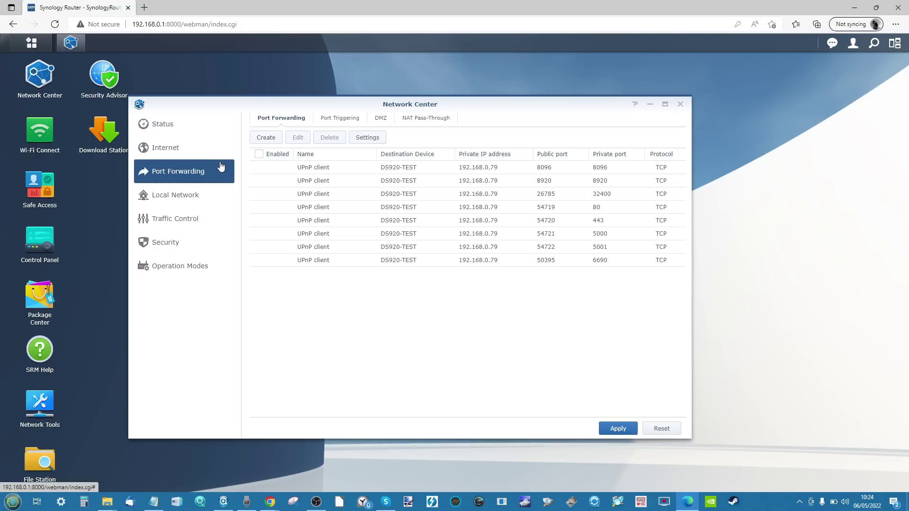
{"action": "left_click", "coordinate": [200, 194]}
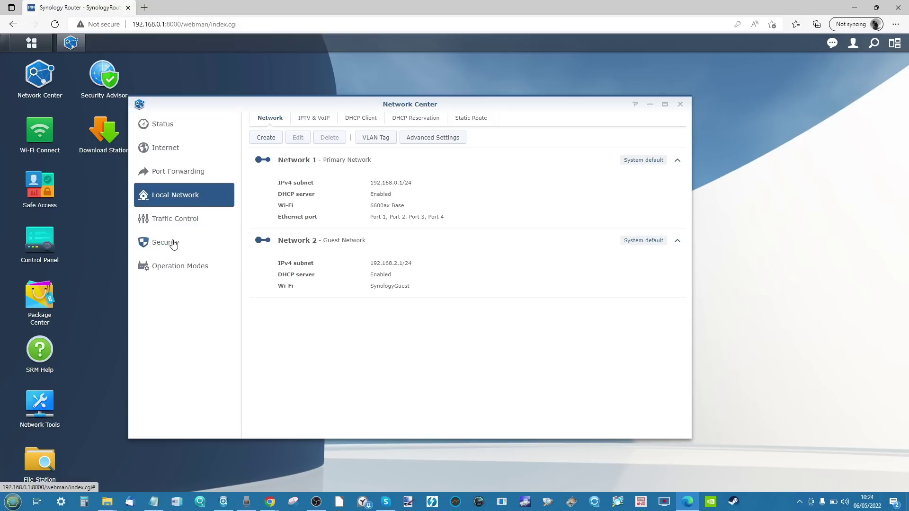
{"action": "left_click", "coordinate": [207, 273]}
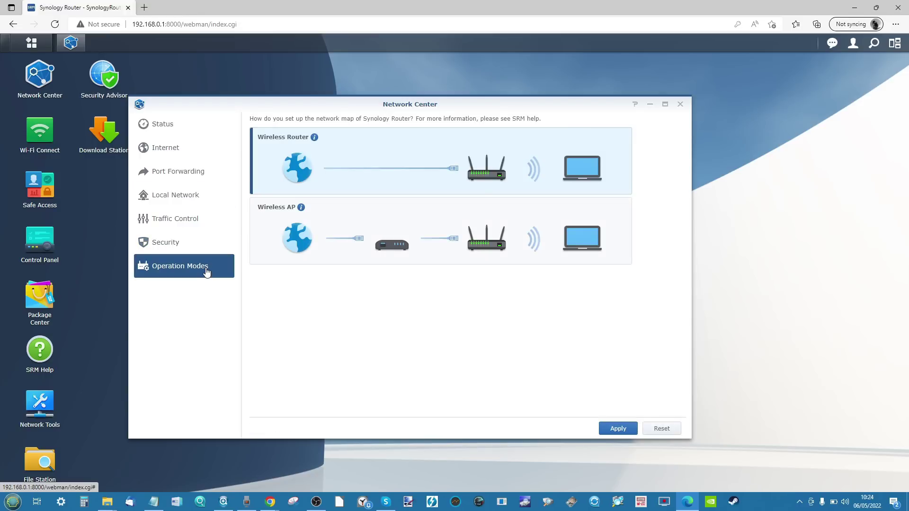
{"action": "left_click_drag", "start_coordinate": [233, 102], "coordinate": [287, 88]}
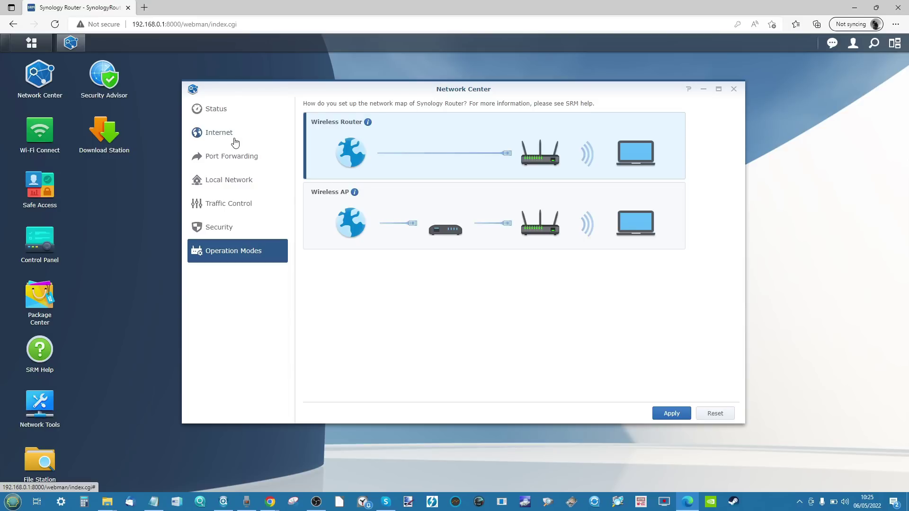
{"action": "left_click", "coordinate": [734, 89]}
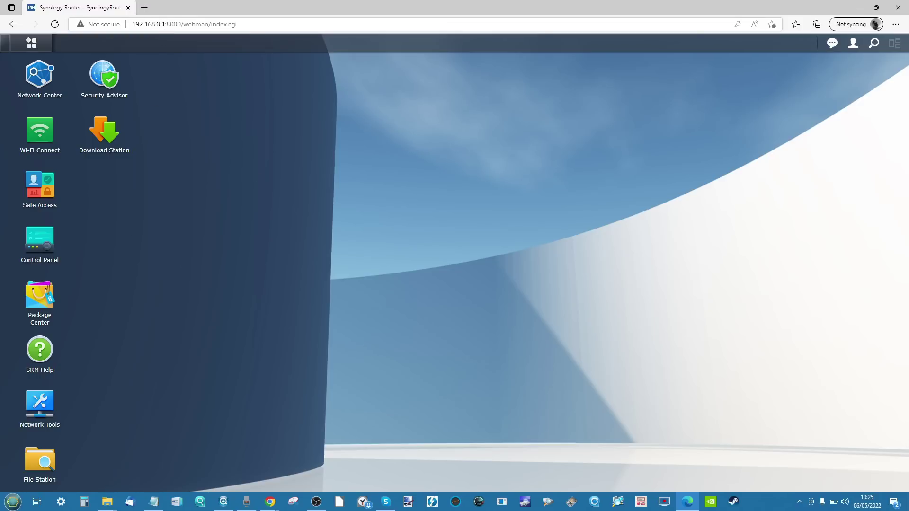
{"action": "left_click", "coordinate": [39, 238]}
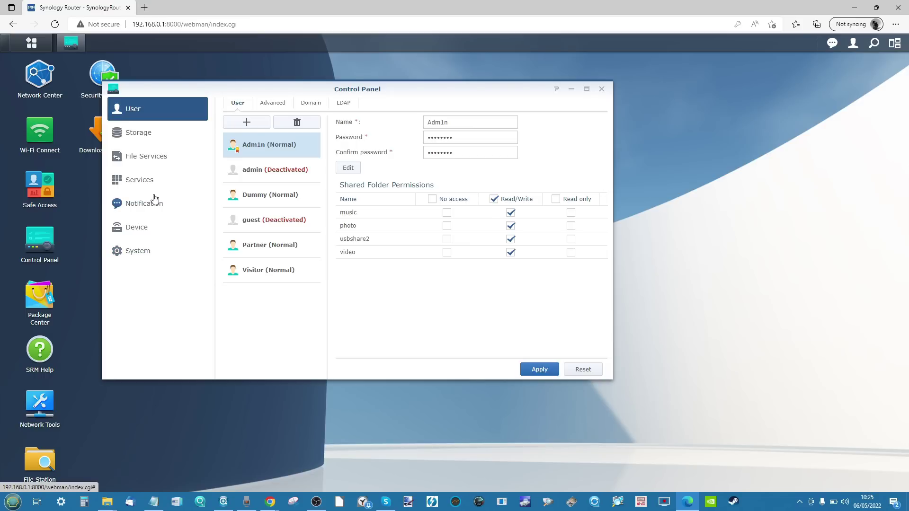
{"action": "left_click", "coordinate": [269, 103]}
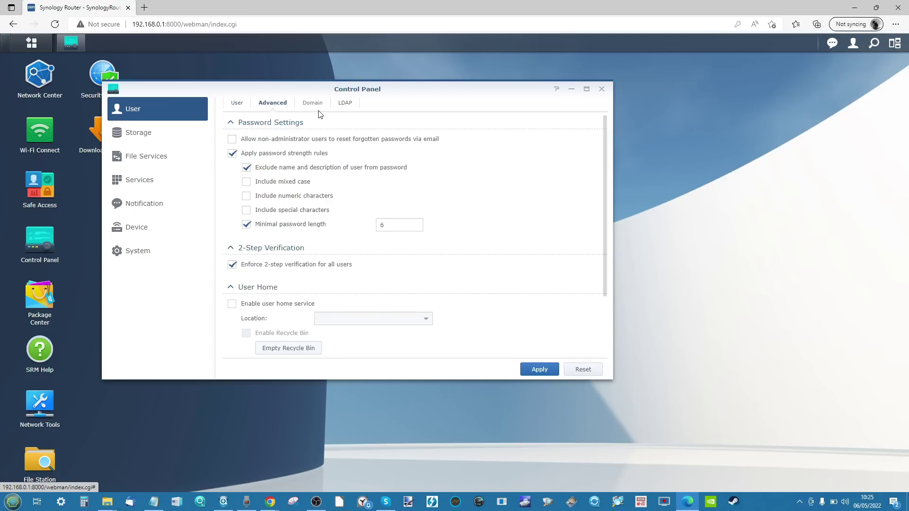
{"action": "left_click", "coordinate": [138, 254]}
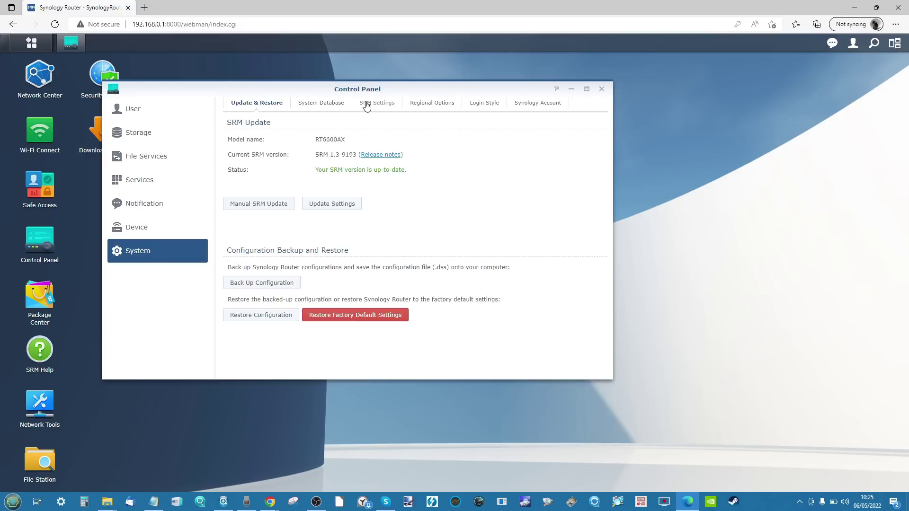
{"action": "left_click", "coordinate": [524, 104]}
{"action": "left_click", "coordinate": [601, 90]}
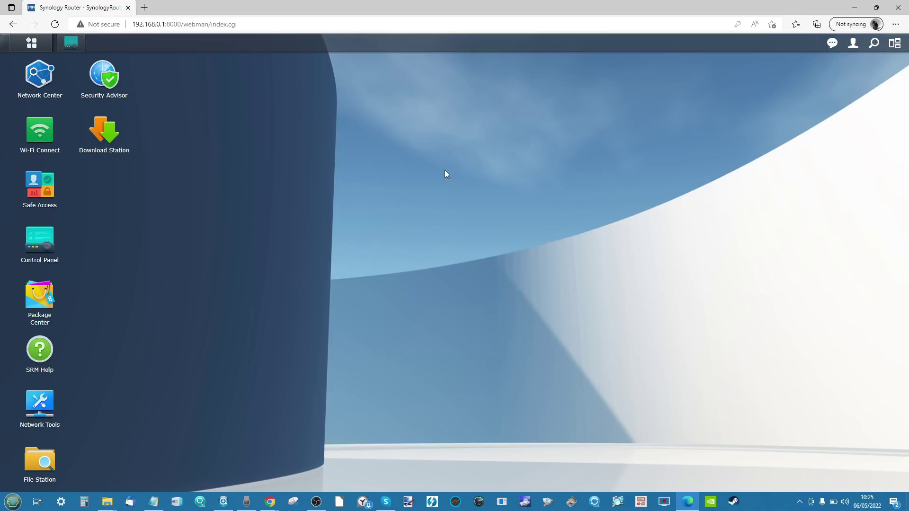
{"action": "left_click", "coordinate": [40, 460]}
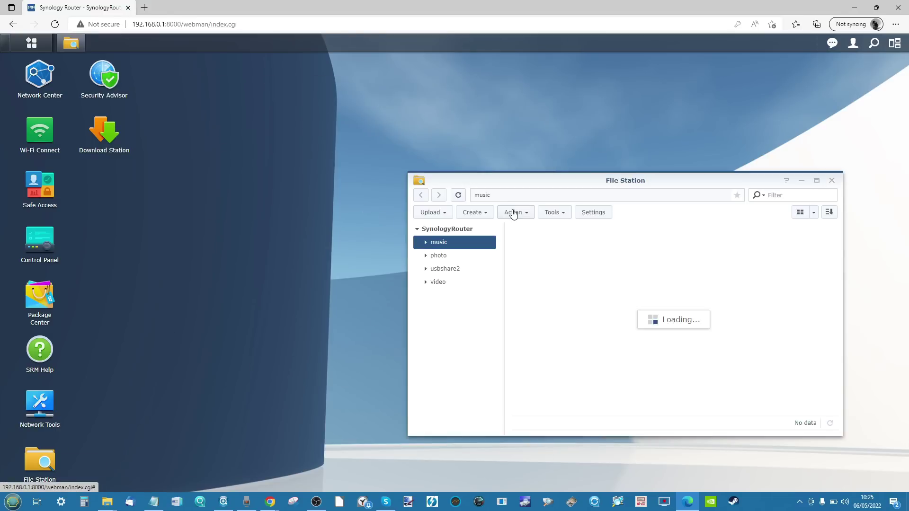
{"action": "left_click", "coordinate": [833, 181]}
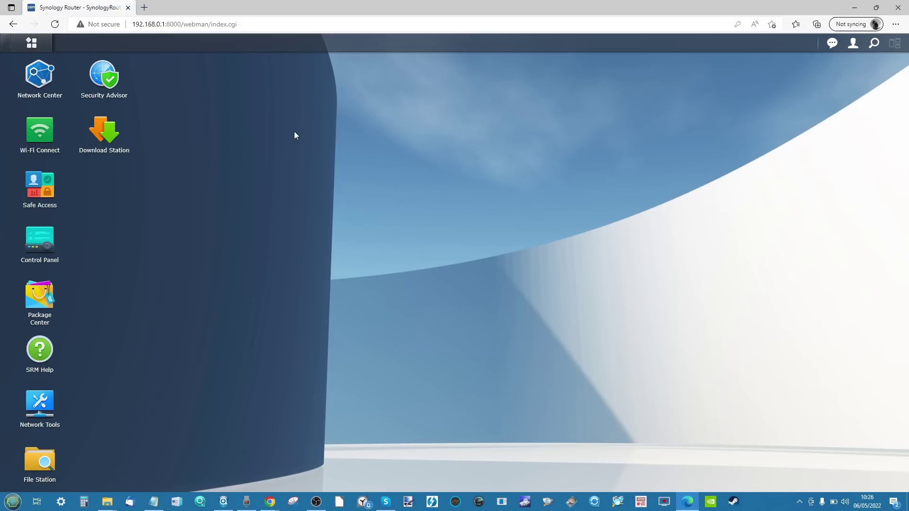
{"action": "left_click", "coordinate": [40, 191]}
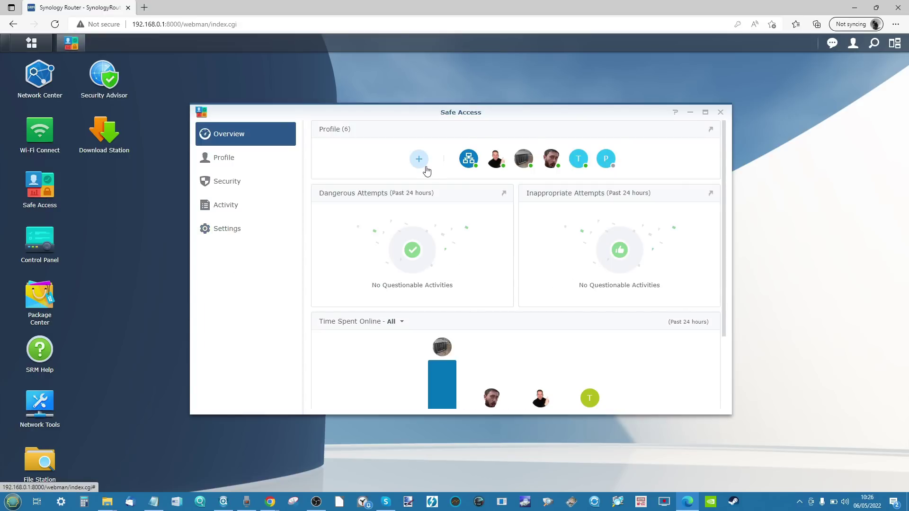
{"action": "left_click", "coordinate": [242, 157]}
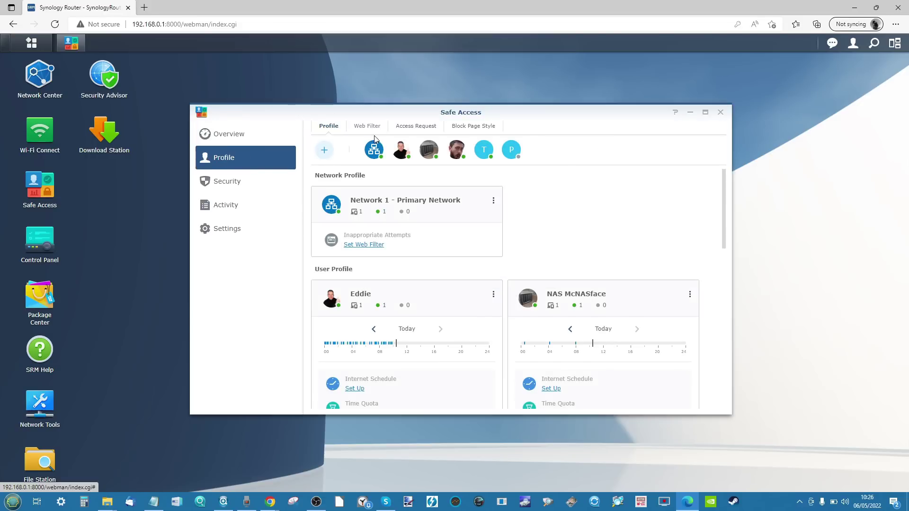
{"action": "left_click", "coordinate": [375, 134]}
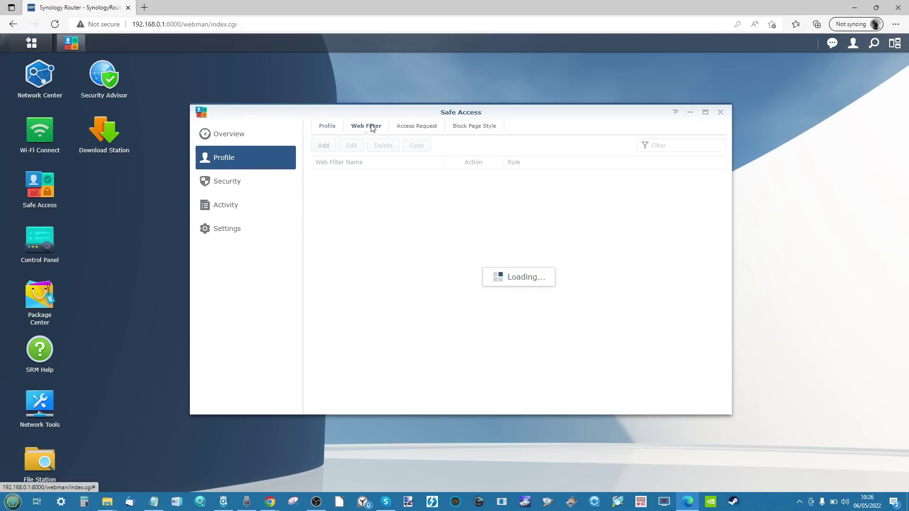
{"action": "left_click", "coordinate": [411, 127]}
{"action": "left_click", "coordinate": [459, 131]}
{"action": "left_click", "coordinate": [334, 131]}
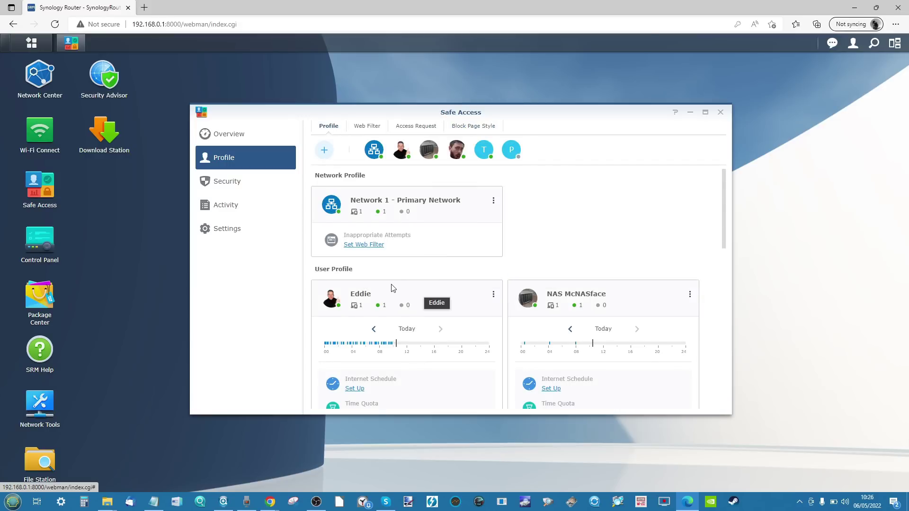
{"action": "scroll", "coordinate": [392, 287], "scroll_direction": "down", "scroll_amount": 5}
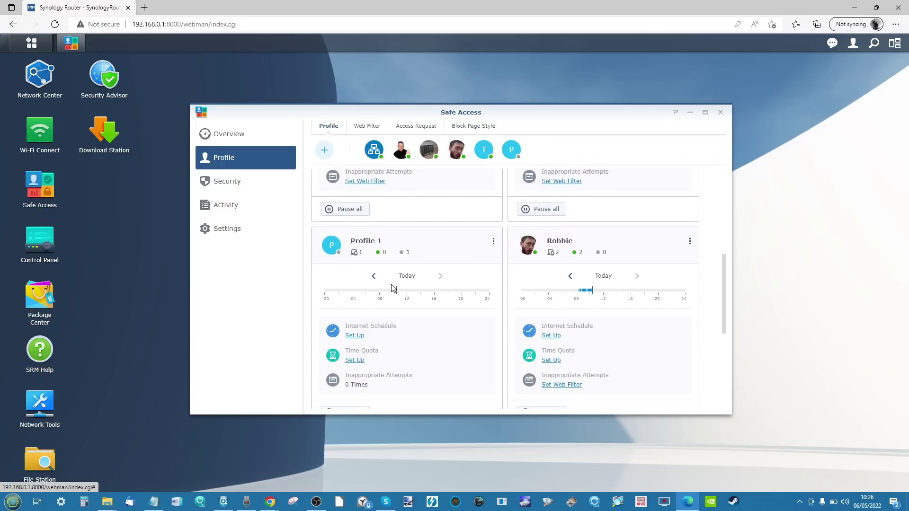
{"action": "scroll", "coordinate": [392, 288], "scroll_direction": "down", "scroll_amount": 3}
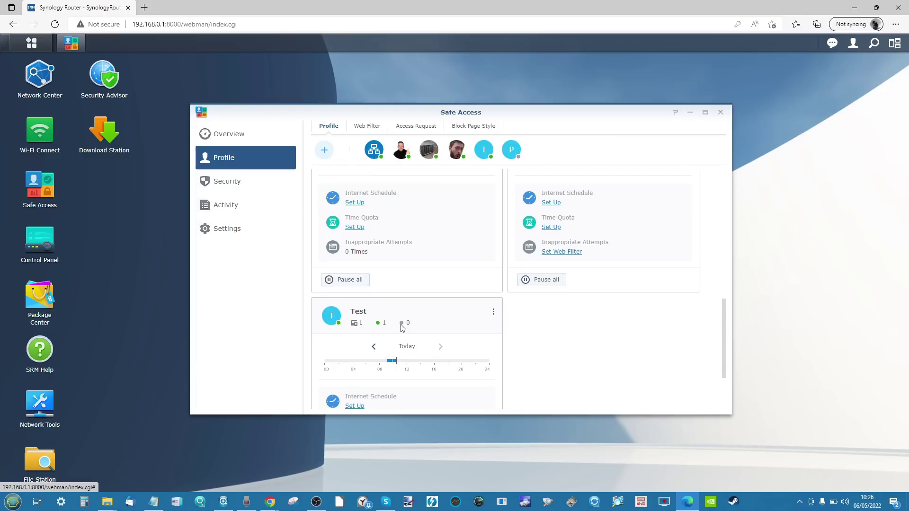
{"action": "scroll", "coordinate": [401, 325], "scroll_direction": "up", "scroll_amount": 2}
{"action": "scroll", "coordinate": [401, 329], "scroll_direction": "up", "scroll_amount": 3}
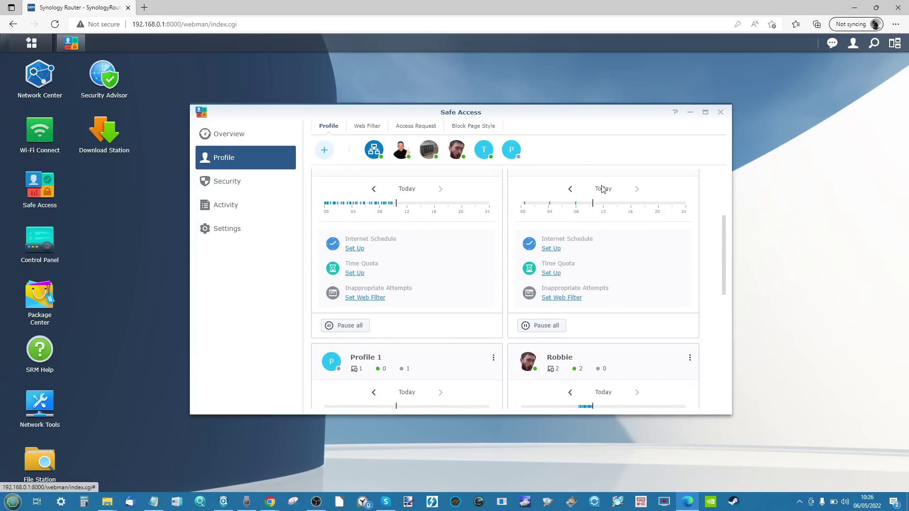
{"action": "left_click", "coordinate": [721, 112]}
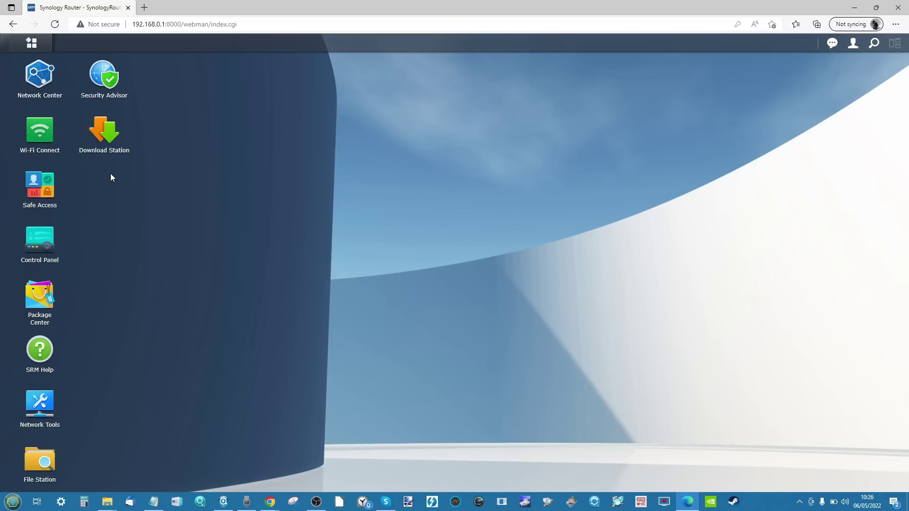
Step: Open the 2022/05/05 RT6600ax historical report from Network Center's Traffic Control Report section
{"action": "left_click", "coordinate": [46, 81]}
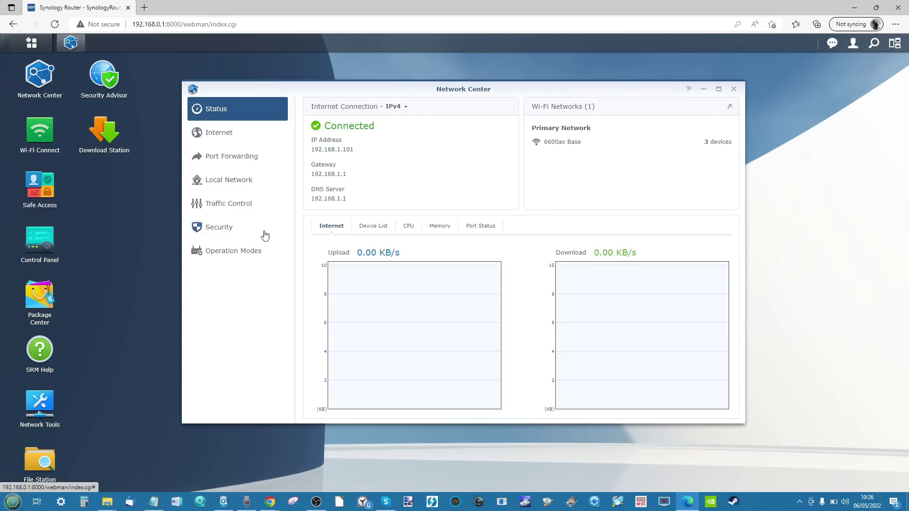
{"action": "left_click", "coordinate": [234, 130]}
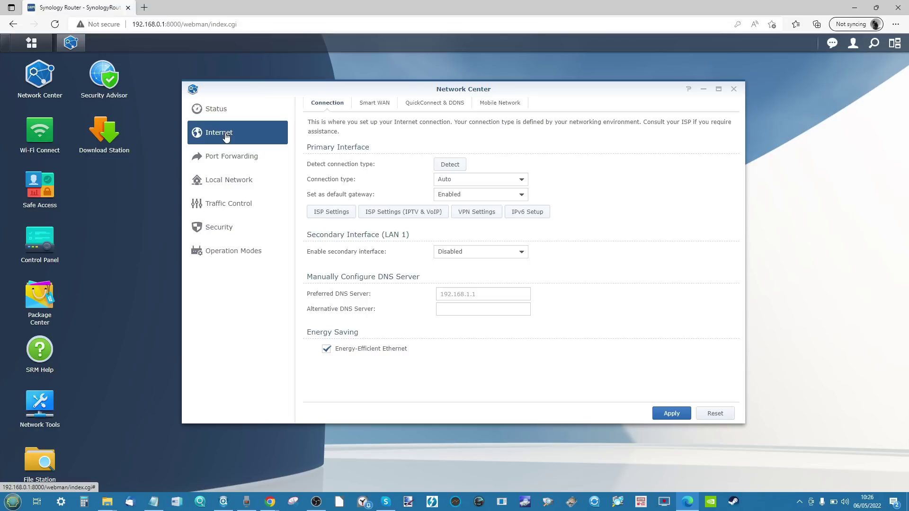
{"action": "left_click", "coordinate": [240, 187]}
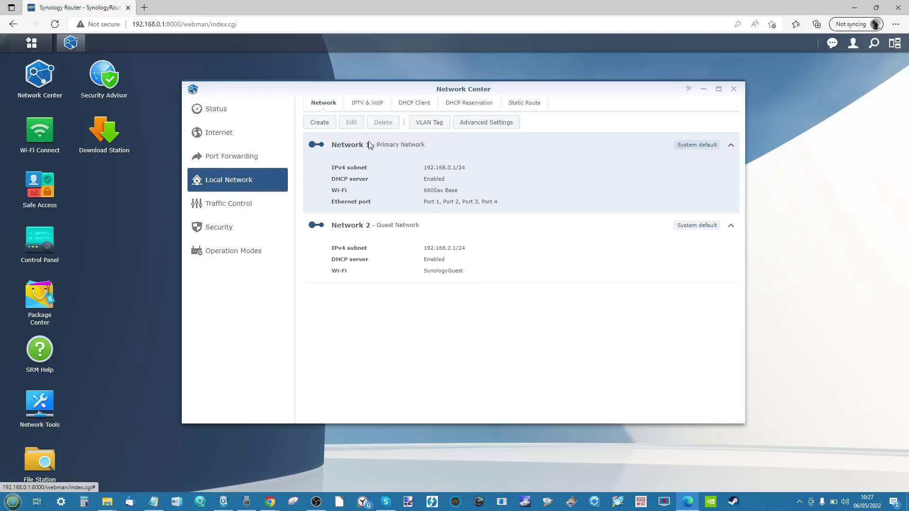
{"action": "left_click", "coordinate": [226, 212]}
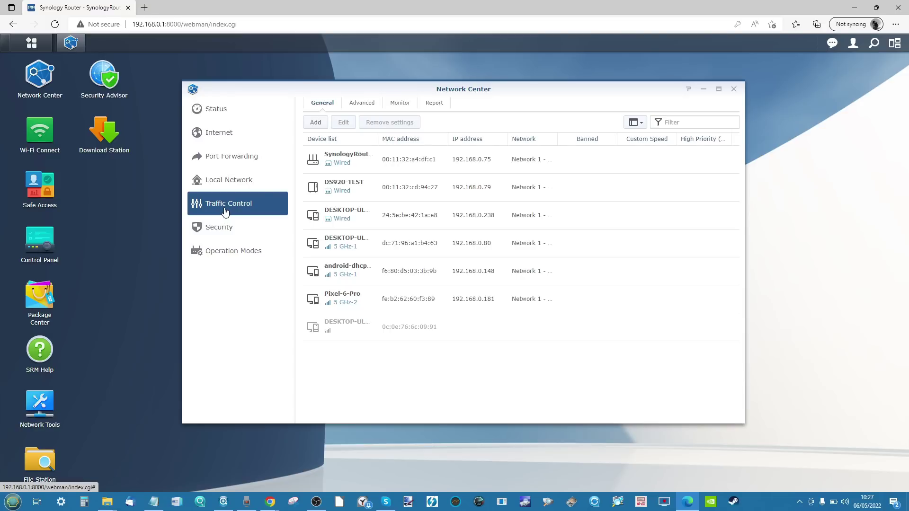
{"action": "left_click", "coordinate": [432, 109]}
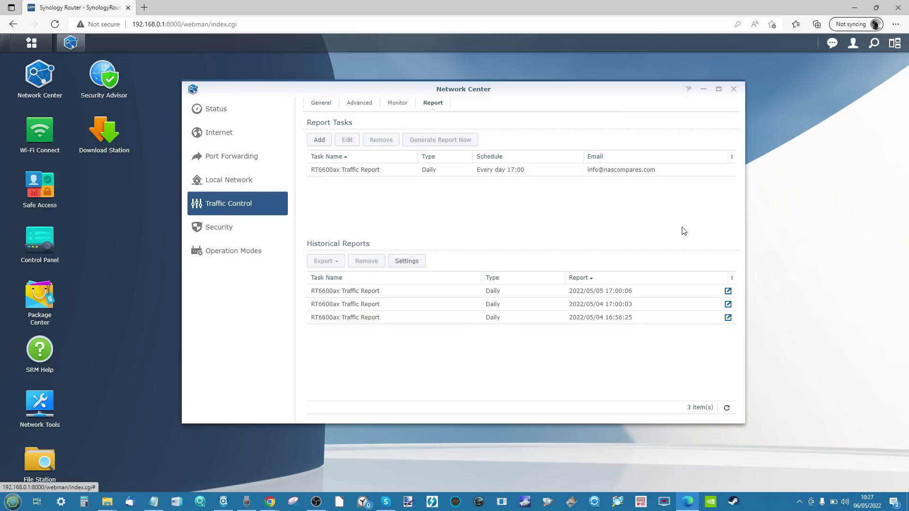
{"action": "left_click", "coordinate": [728, 291]}
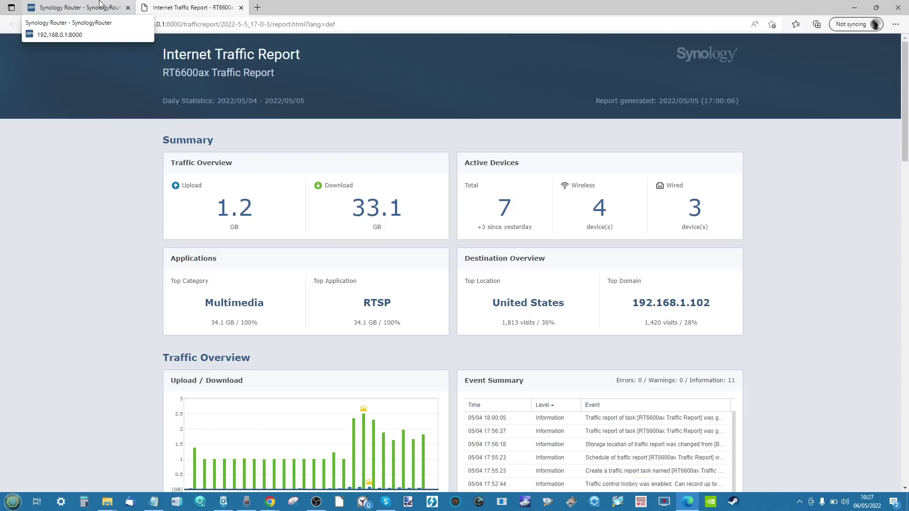
Step: Scroll through the traffic report showing 1.2 GB uploaded and 33.1 GB downloaded
{"action": "scroll", "coordinate": [314, 187], "scroll_direction": "down", "scroll_amount": 15}
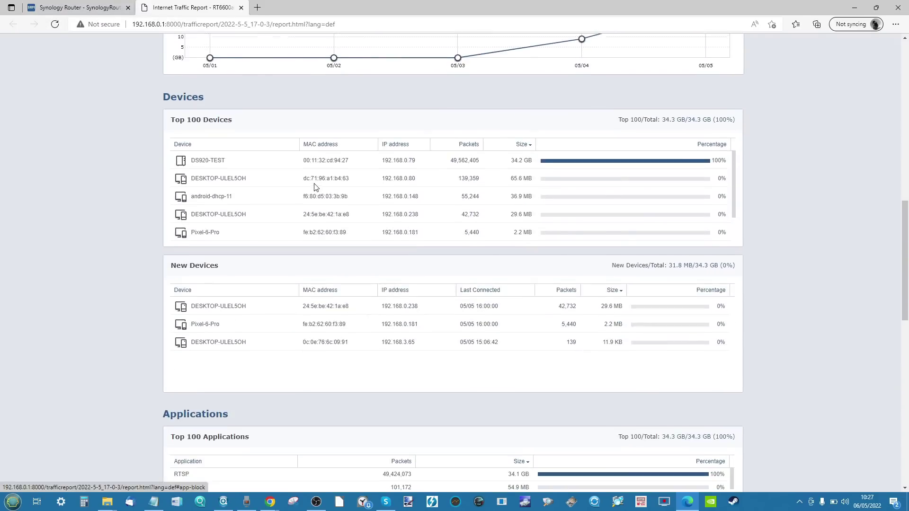
{"action": "scroll", "coordinate": [315, 187], "scroll_direction": "down", "scroll_amount": 15}
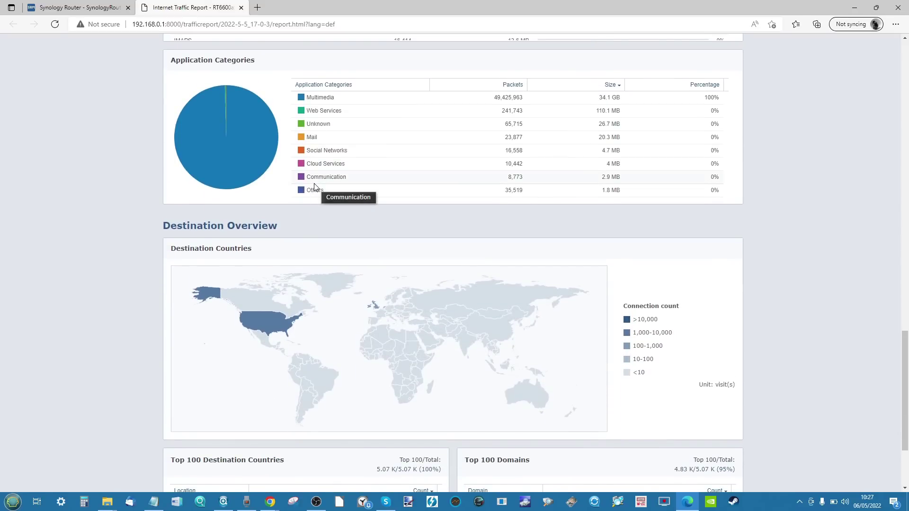
{"action": "scroll", "coordinate": [400, 265], "scroll_direction": "up", "scroll_amount": 20}
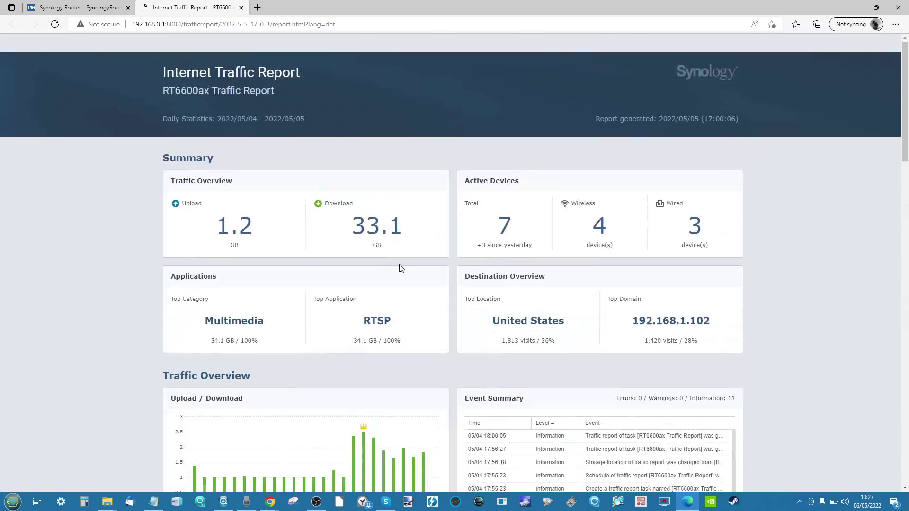
Step: Back on the router tab, view the report's export formats and close Network Center
{"action": "left_click", "coordinate": [61, 6]}
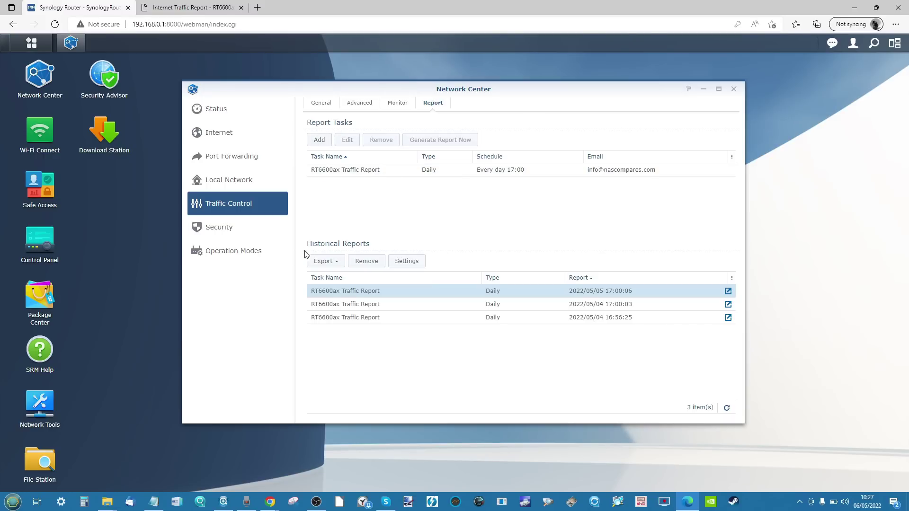
{"action": "left_click", "coordinate": [312, 264]}
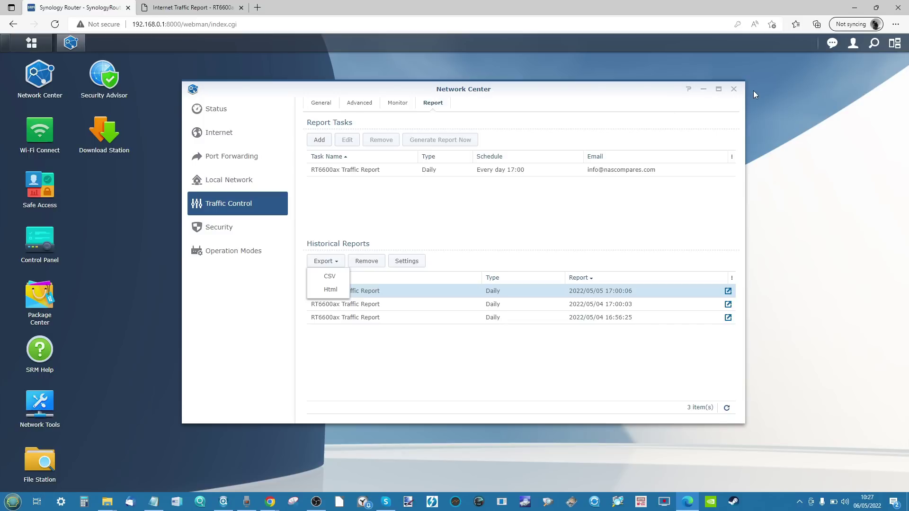
{"action": "left_click", "coordinate": [734, 89]}
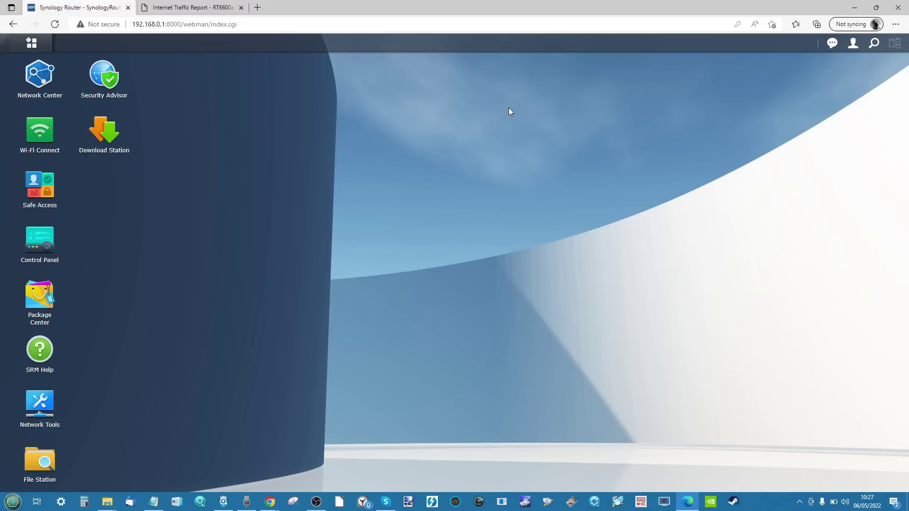
{"action": "left_click", "coordinate": [41, 362]}
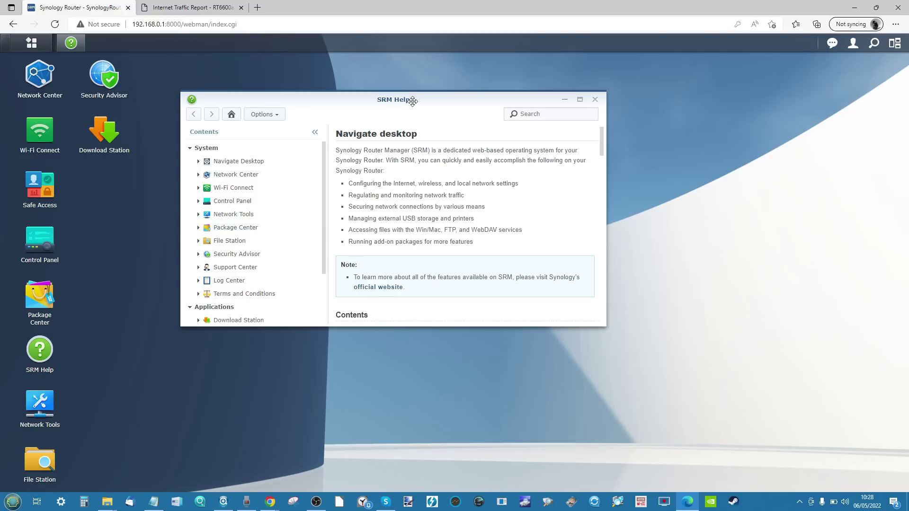
{"action": "left_click_drag", "start_coordinate": [407, 101], "coordinate": [428, 112]}
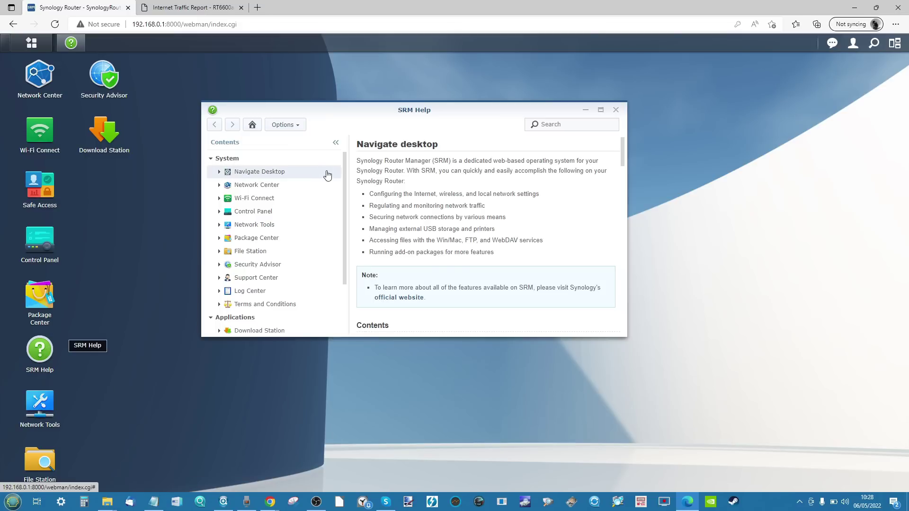
{"action": "left_click", "coordinate": [297, 199]}
{"action": "left_click", "coordinate": [259, 225]}
{"action": "scroll", "coordinate": [256, 239], "scroll_direction": "down", "scroll_amount": 5}
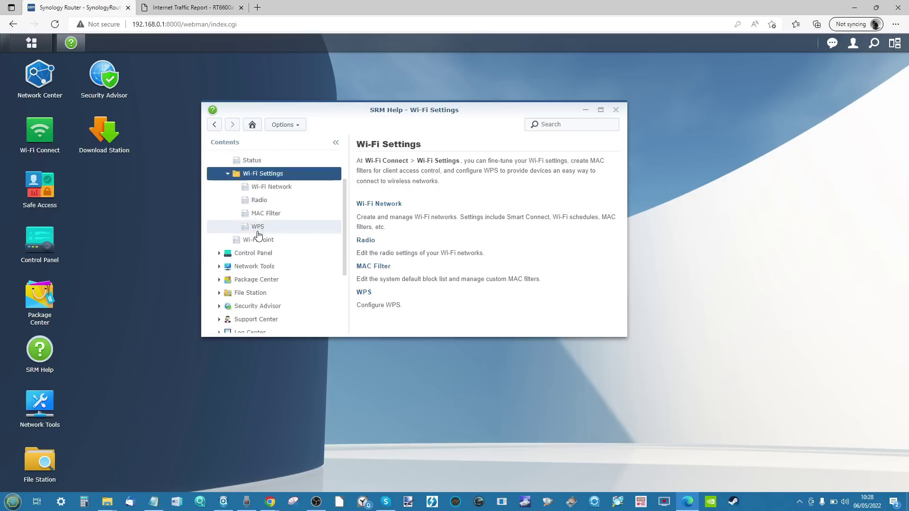
{"action": "scroll", "coordinate": [257, 216], "scroll_direction": "down", "scroll_amount": 1}
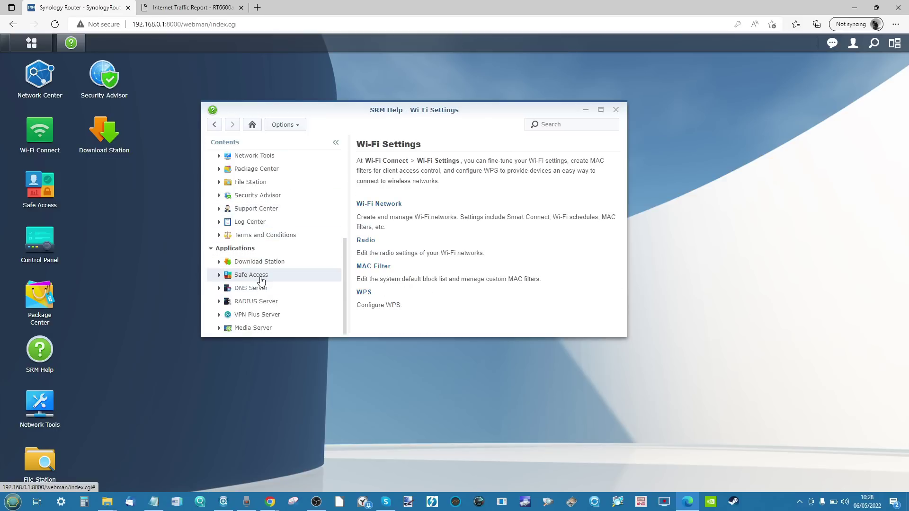
{"action": "scroll", "coordinate": [272, 205], "scroll_direction": "up", "scroll_amount": 6}
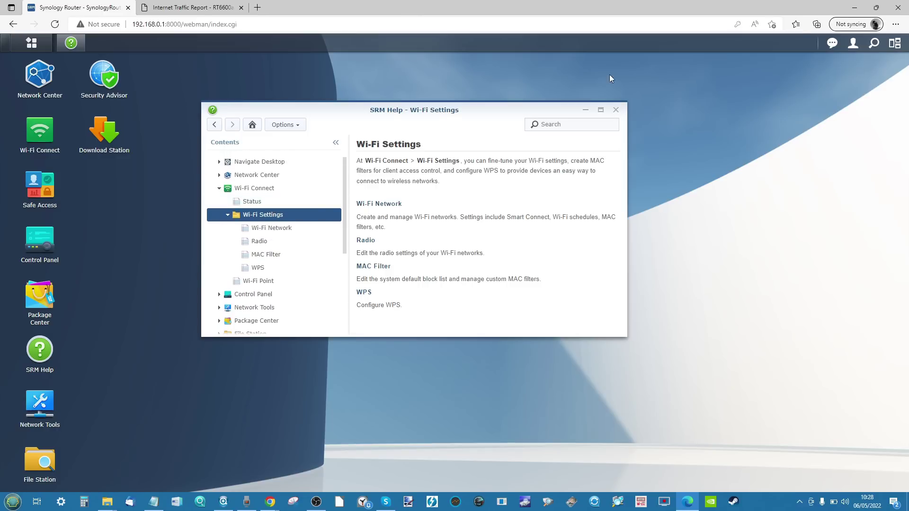
{"action": "left_click", "coordinate": [617, 110]}
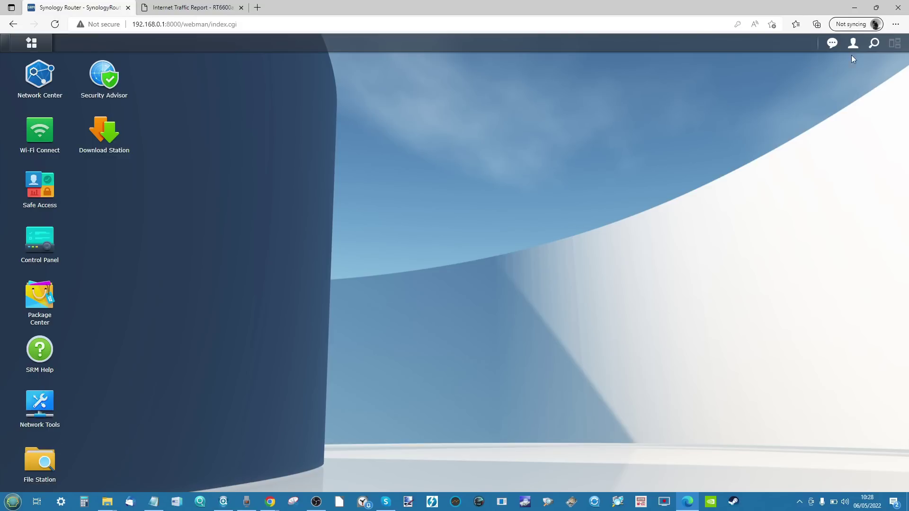
{"action": "left_click", "coordinate": [875, 46]}
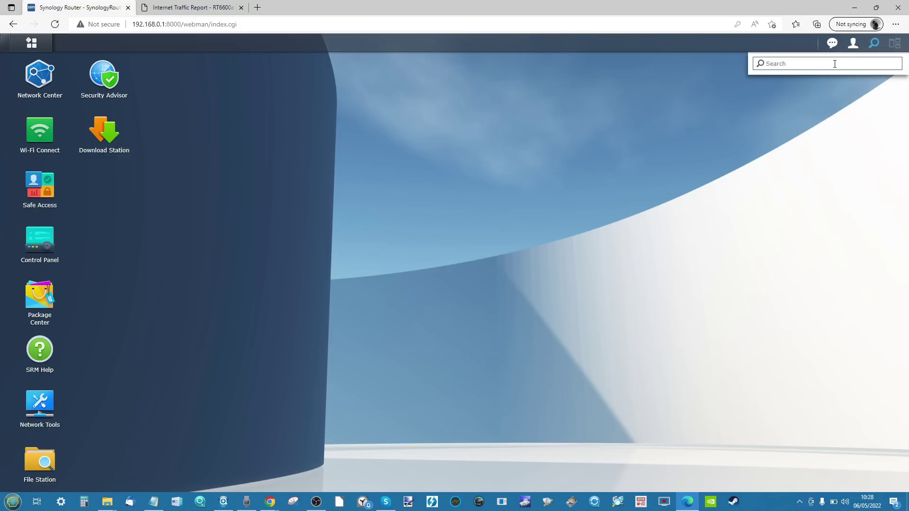
{"action": "type", "text": "paretn"}
{"action": "key", "text": "BackSpace"}
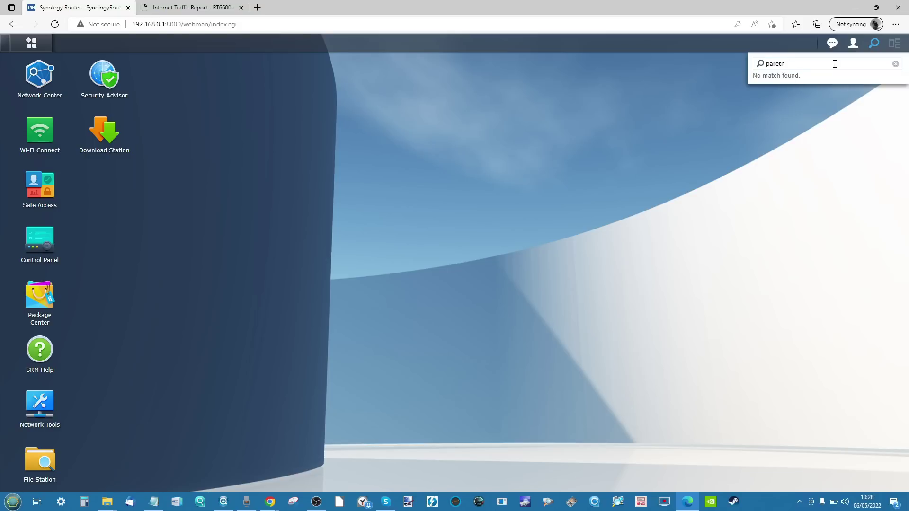
{"action": "type", "text": "ntal"}
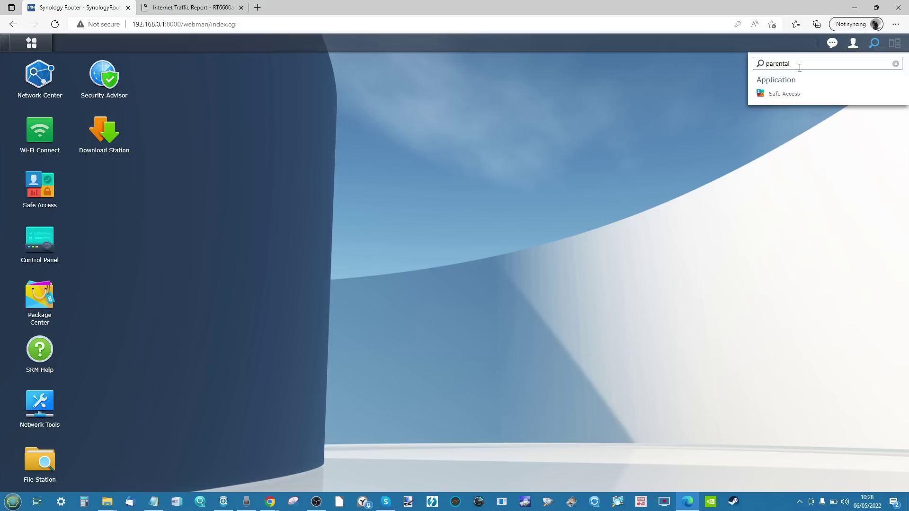
{"action": "key", "text": "BackSpace"}
{"action": "key", "text": "BackSpace"}
{"action": "key", "text": "BackSpace"}
{"action": "key", "text": "BackSpace"}
{"action": "key", "text": "BackSpace"}
{"action": "type", "text": "file"}
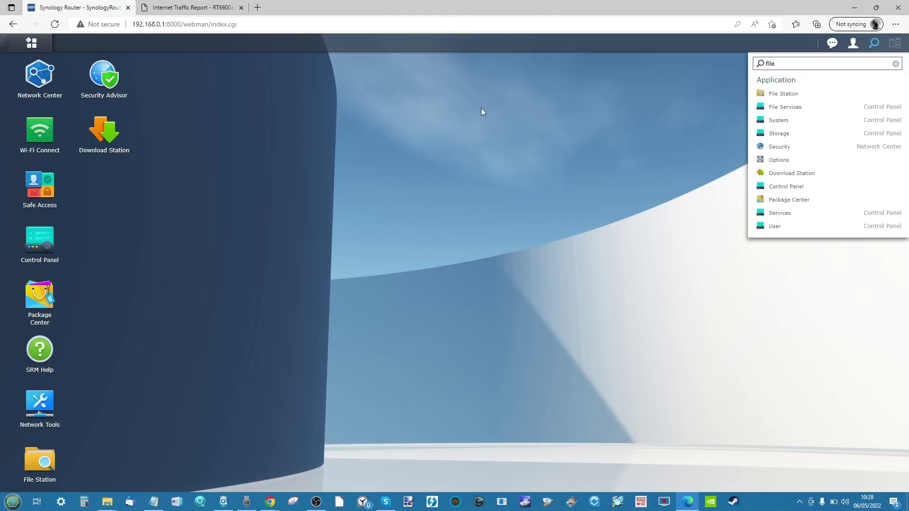
{"action": "left_click", "coordinate": [388, 126]}
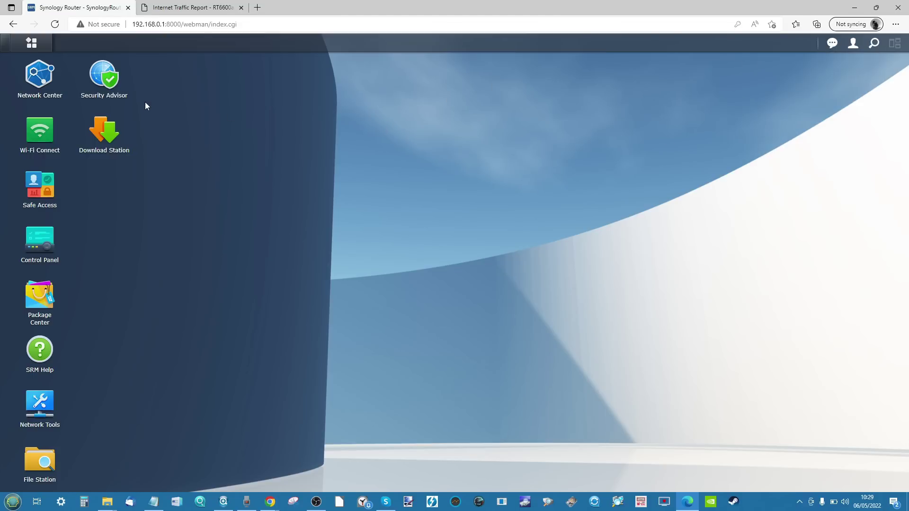
Step: Turn on the SynologyGuest Guest Network in Wi-Fi Connect's Wi-Fi Settings
{"action": "left_click", "coordinate": [29, 142]}
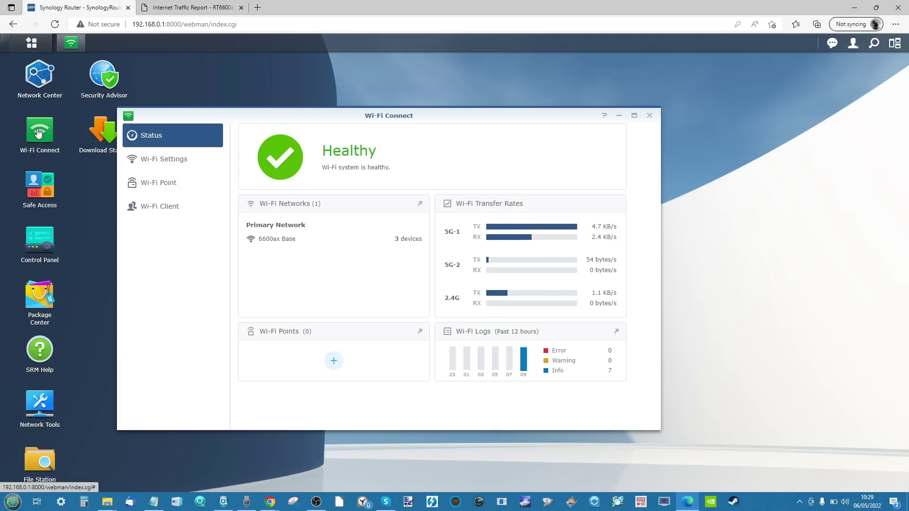
{"action": "left_click", "coordinate": [38, 75]}
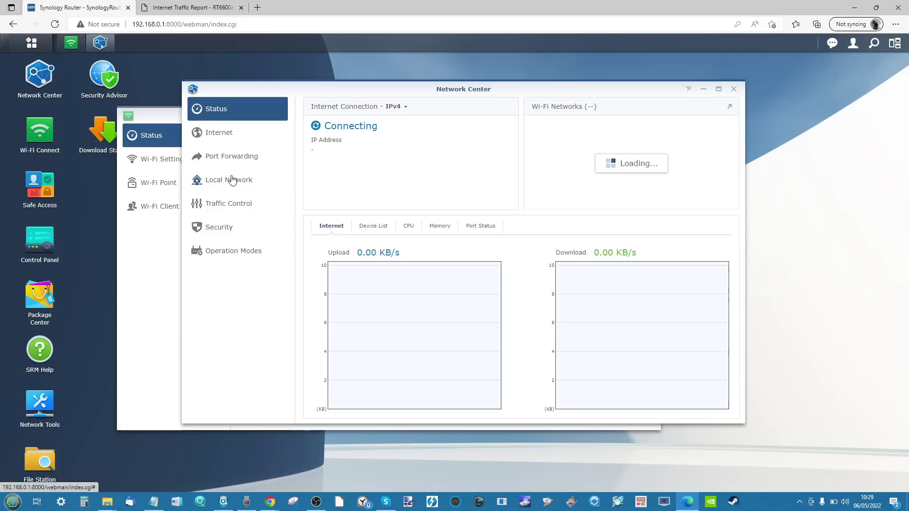
{"action": "left_click", "coordinate": [734, 89]}
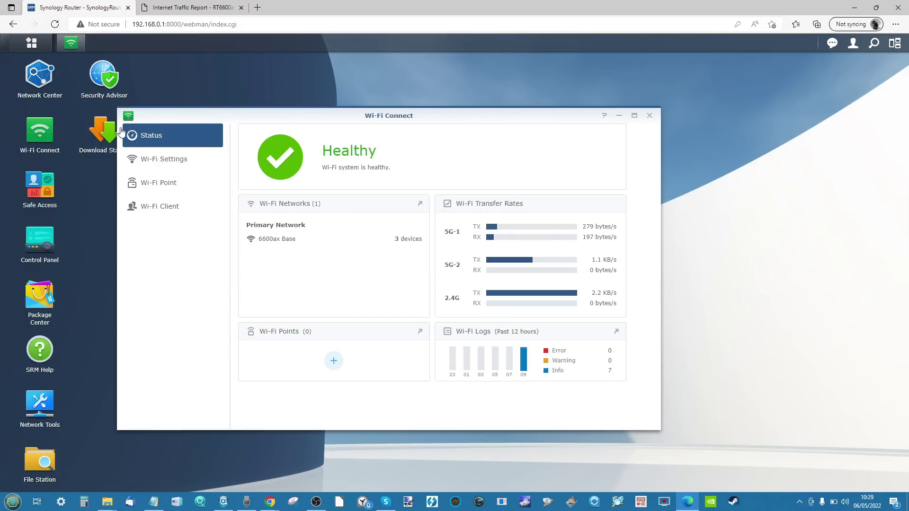
{"action": "left_click", "coordinate": [163, 170]}
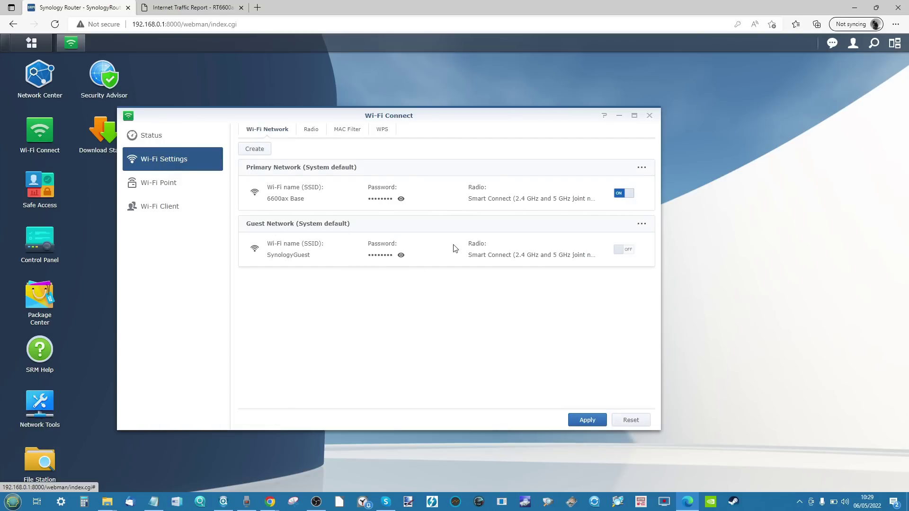
{"action": "left_click", "coordinate": [629, 251]}
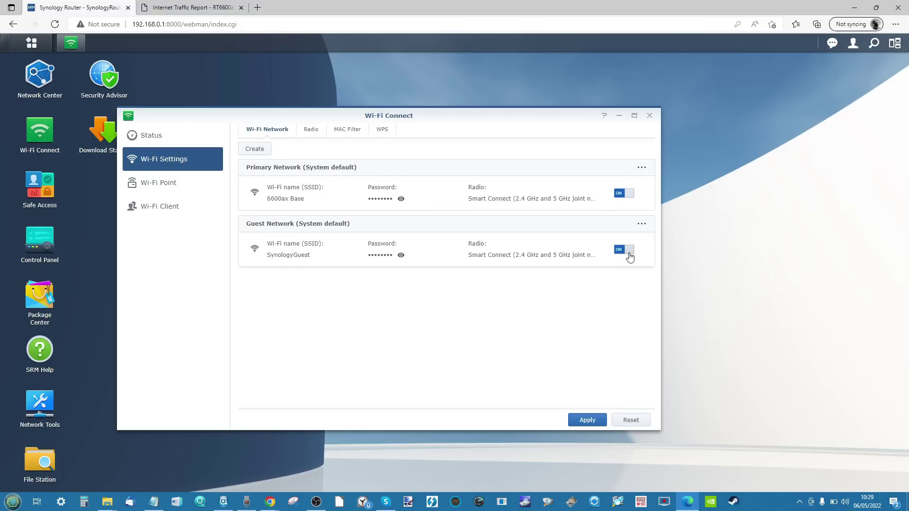
{"action": "left_click", "coordinate": [642, 224]}
Step: Edit the Guest Network, review its MAC filter and advanced options, then view its weekly schedule
{"action": "left_click", "coordinate": [659, 240]}
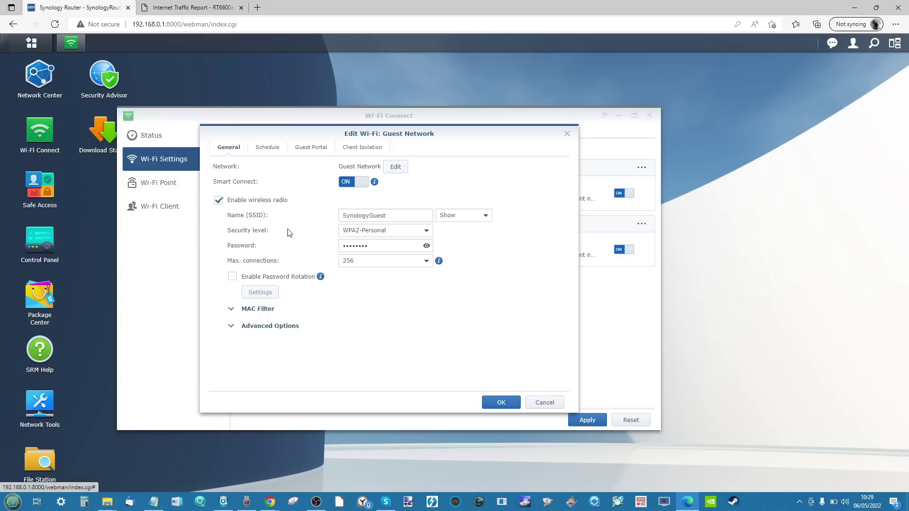
{"action": "left_click", "coordinate": [232, 310]}
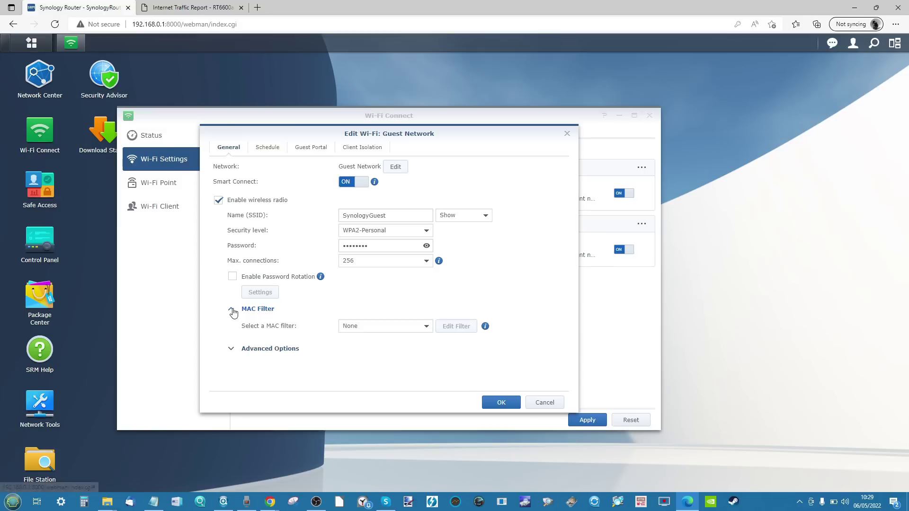
{"action": "left_click", "coordinate": [246, 351]}
{"action": "scroll", "coordinate": [363, 291], "scroll_direction": "down", "scroll_amount": 3}
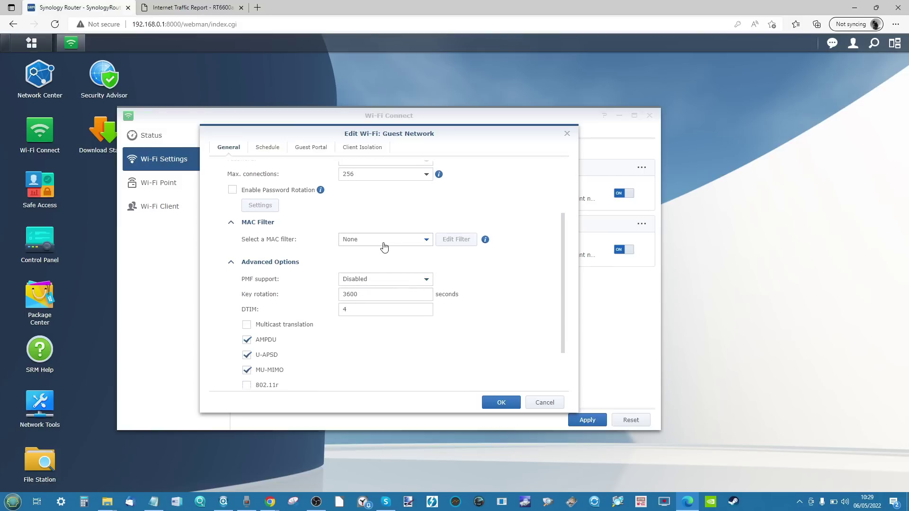
{"action": "left_click", "coordinate": [385, 241]}
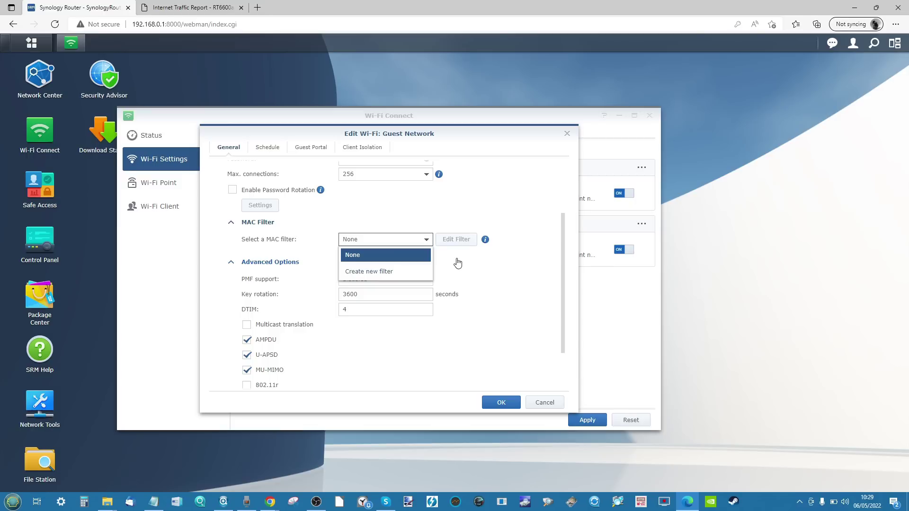
{"action": "scroll", "coordinate": [458, 263], "scroll_direction": "down", "scroll_amount": 2}
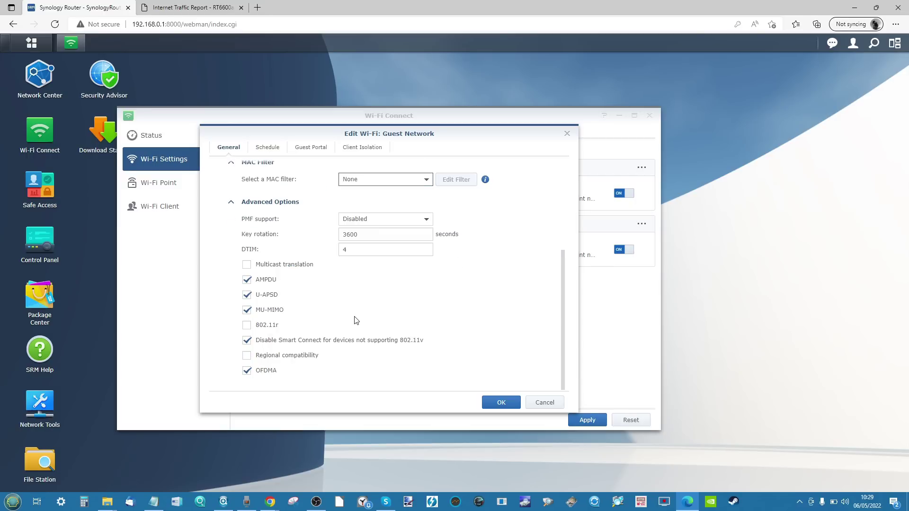
{"action": "scroll", "coordinate": [357, 319], "scroll_direction": "up", "scroll_amount": 3}
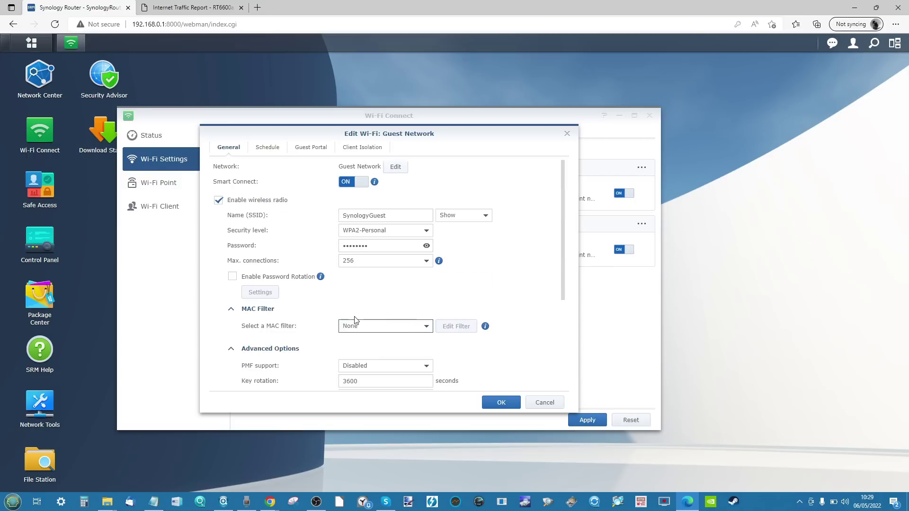
{"action": "left_click", "coordinate": [265, 150]}
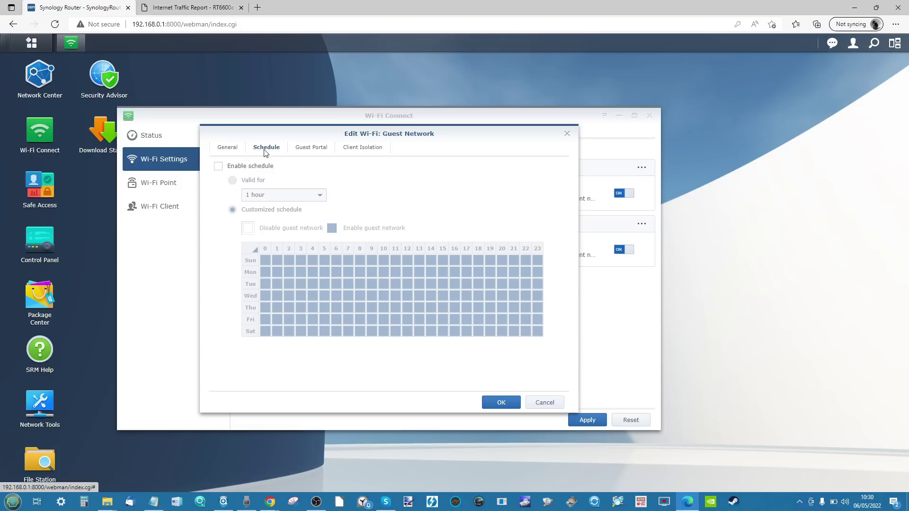
Step: Enable the Guest Network's guest portal and open its page style customisation
{"action": "left_click", "coordinate": [314, 152]}
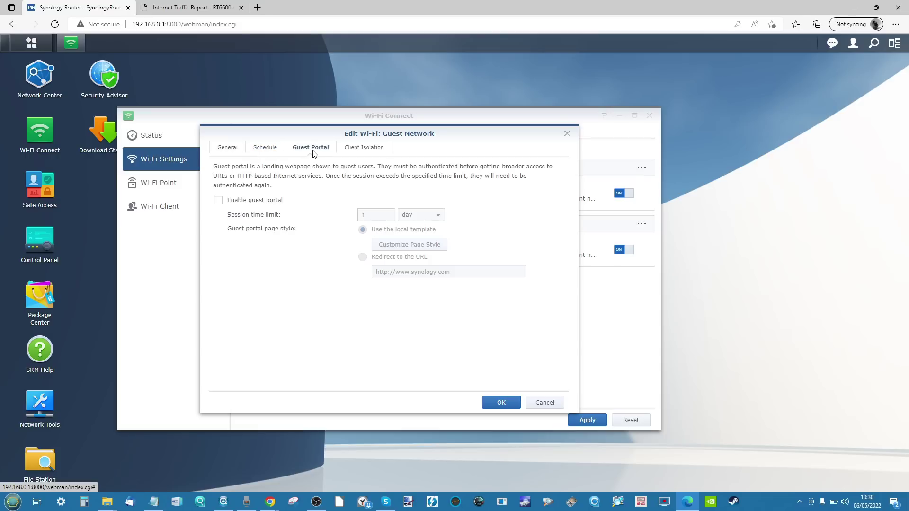
{"action": "left_click", "coordinate": [218, 202]}
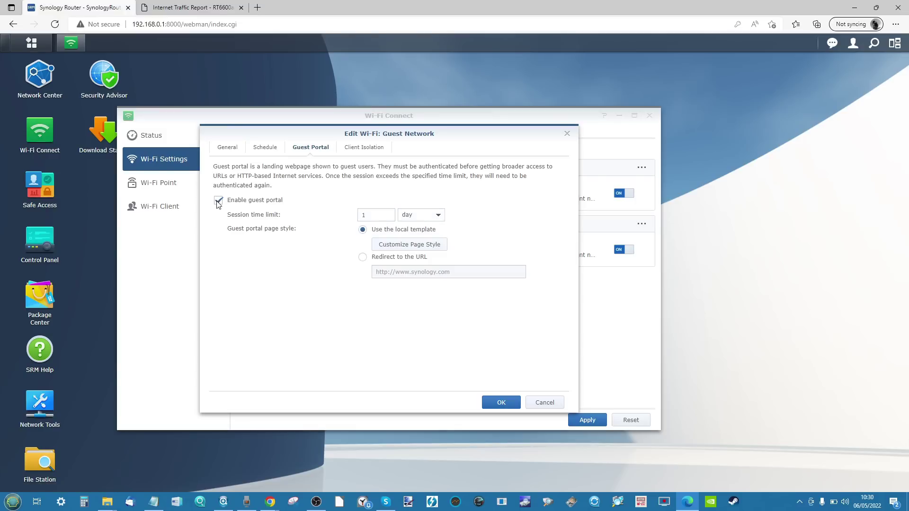
{"action": "left_click", "coordinate": [419, 247]}
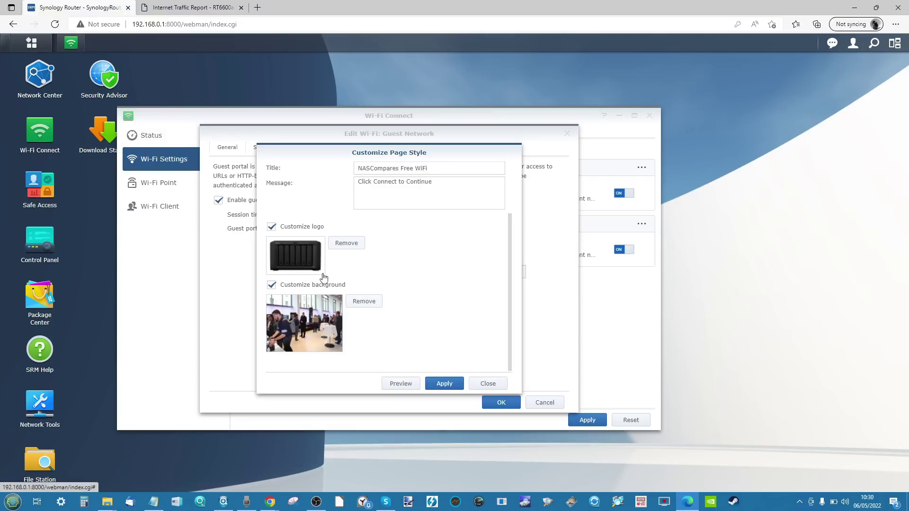
Step: Apply the NASCompares Free WiFi portal style, preview it in a new tab, then close customisation
{"action": "left_click", "coordinate": [314, 320]}
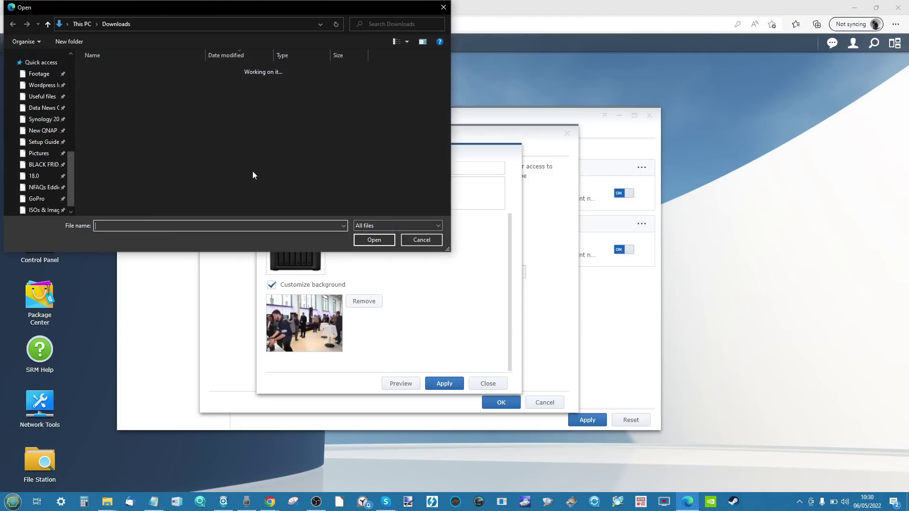
{"action": "left_click", "coordinate": [421, 240]}
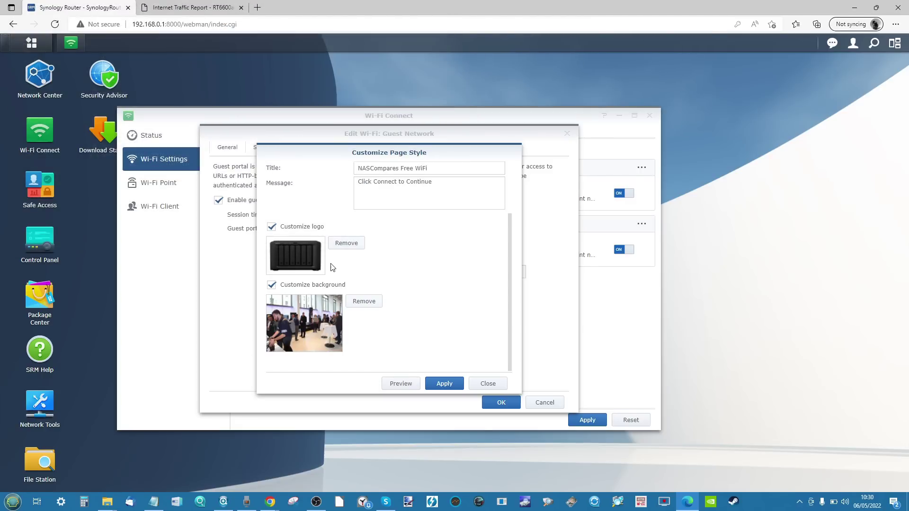
{"action": "left_click", "coordinate": [443, 383]}
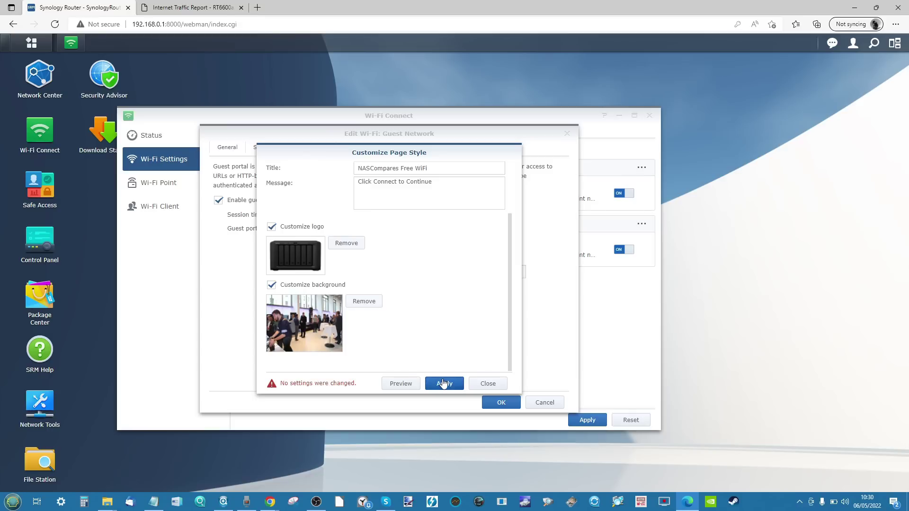
{"action": "left_click", "coordinate": [402, 384]}
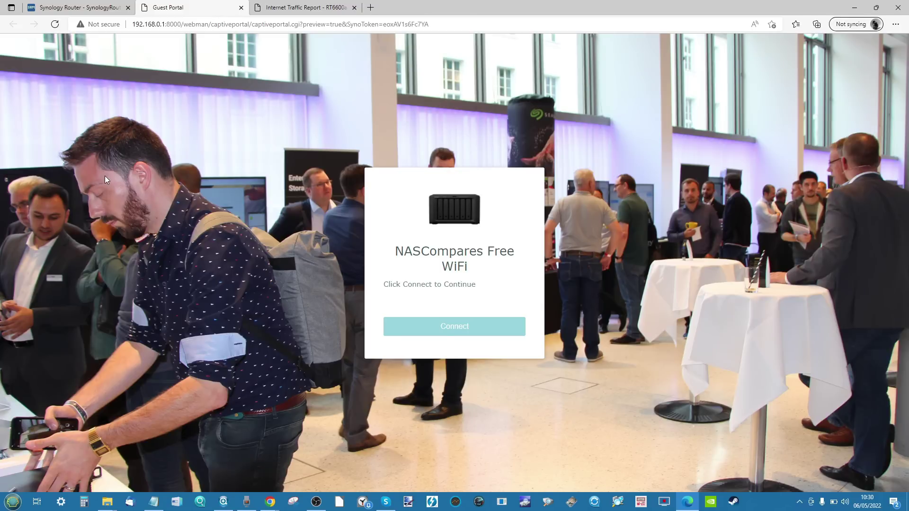
{"action": "left_click", "coordinate": [104, 10]}
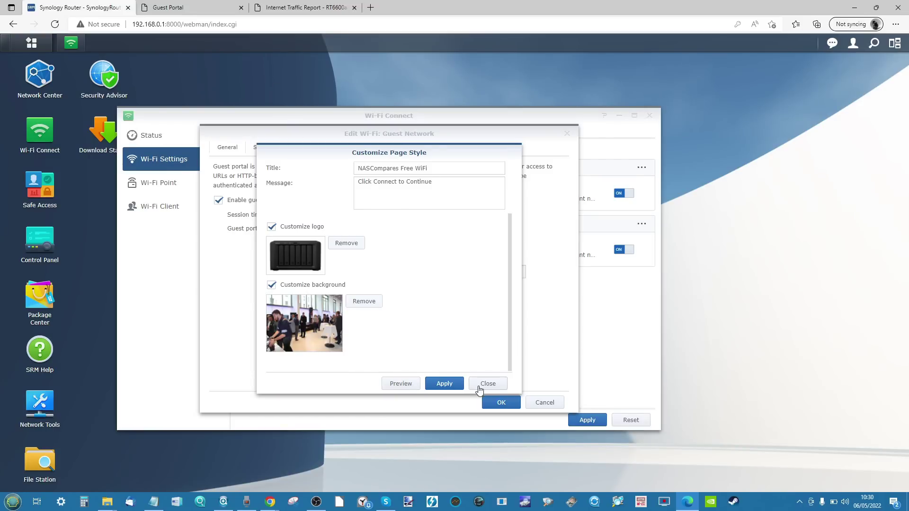
{"action": "left_click", "coordinate": [487, 384]}
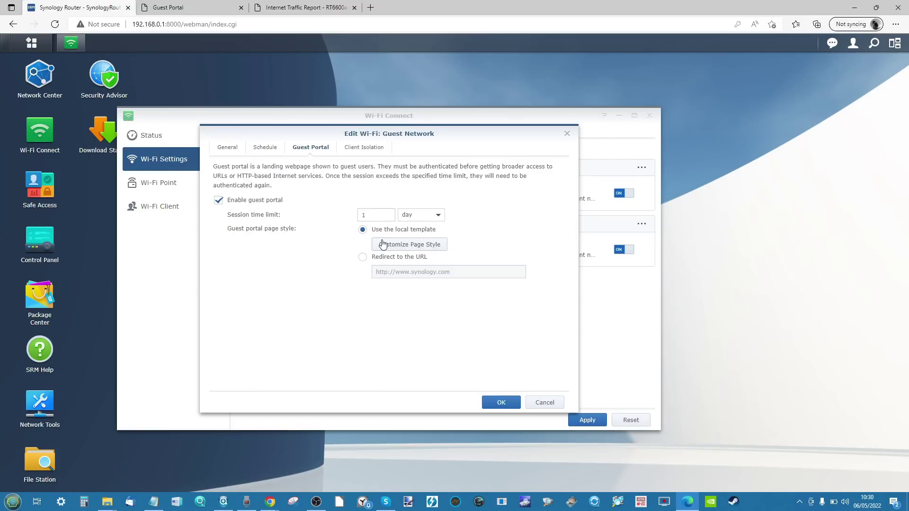
Step: Tick client isolation for the guest network, then cancel and discard the edits
{"action": "left_click", "coordinate": [370, 215]}
{"action": "left_click", "coordinate": [361, 148]}
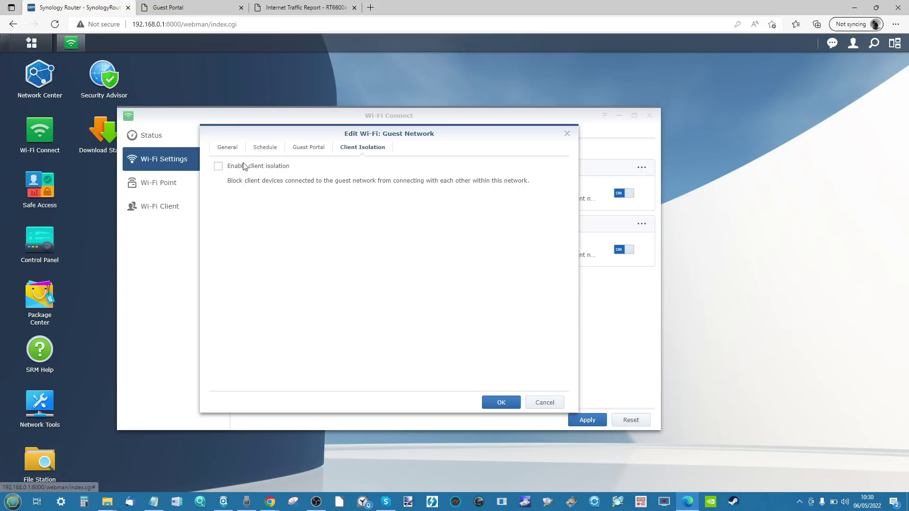
{"action": "left_click", "coordinate": [218, 167]}
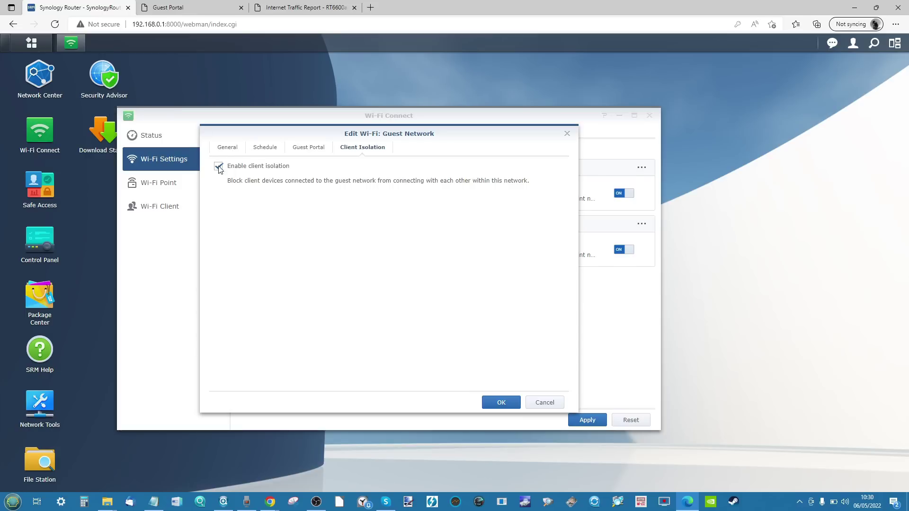
{"action": "left_click", "coordinate": [540, 402]}
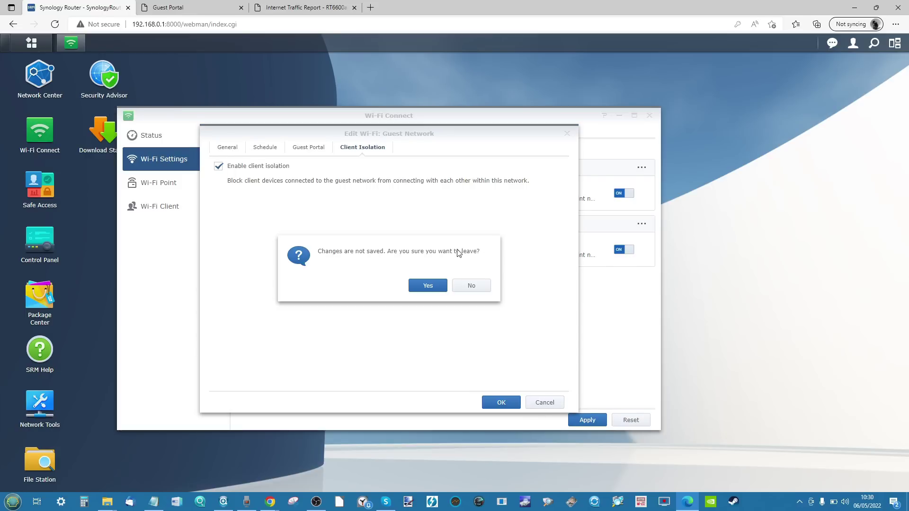
{"action": "left_click", "coordinate": [432, 284]}
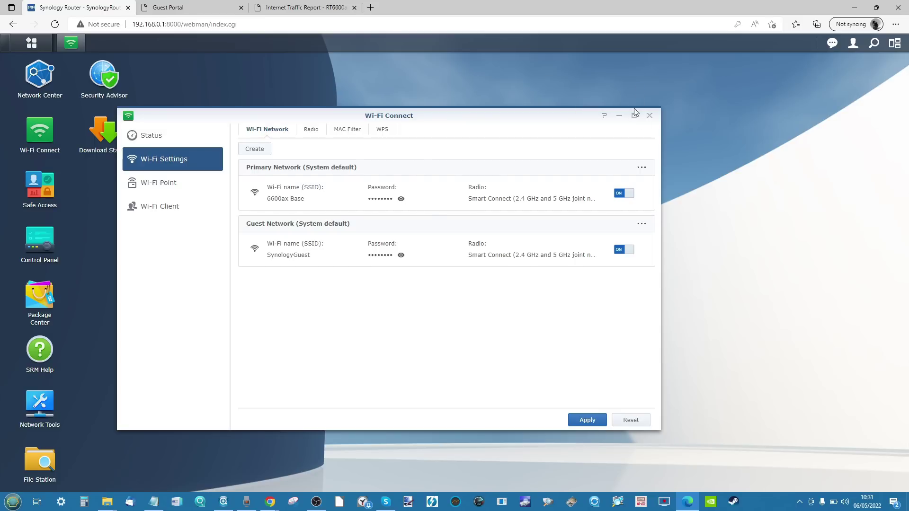
Step: Close Wi-Fi Connect without saving the pending changes
{"action": "left_click", "coordinate": [650, 116]}
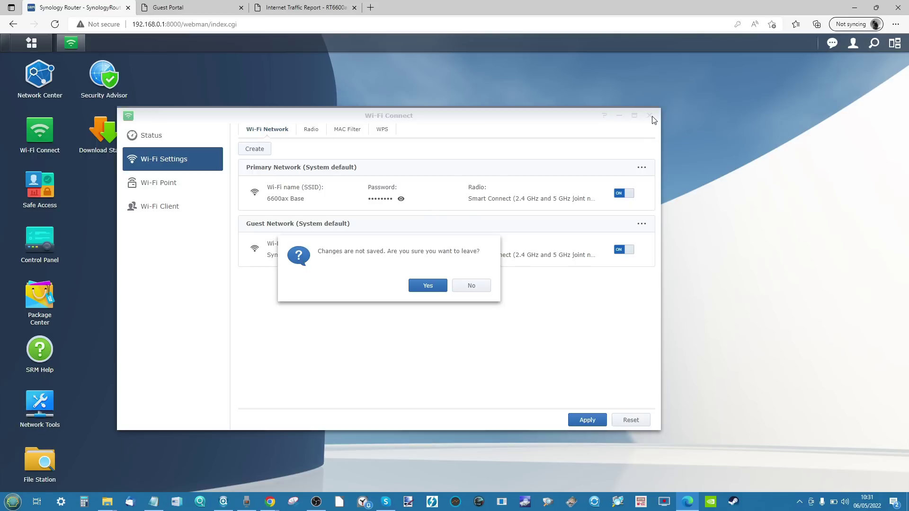
{"action": "left_click", "coordinate": [429, 288]}
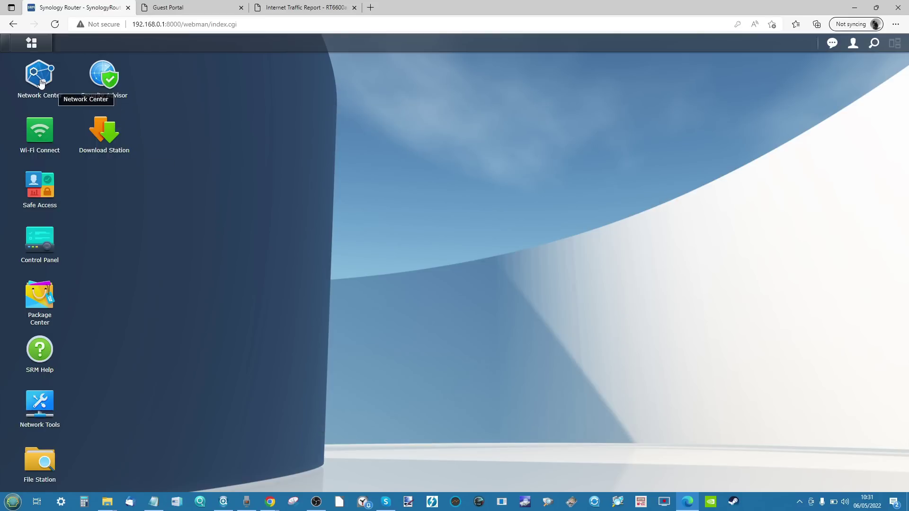
{"action": "left_click", "coordinate": [41, 83]}
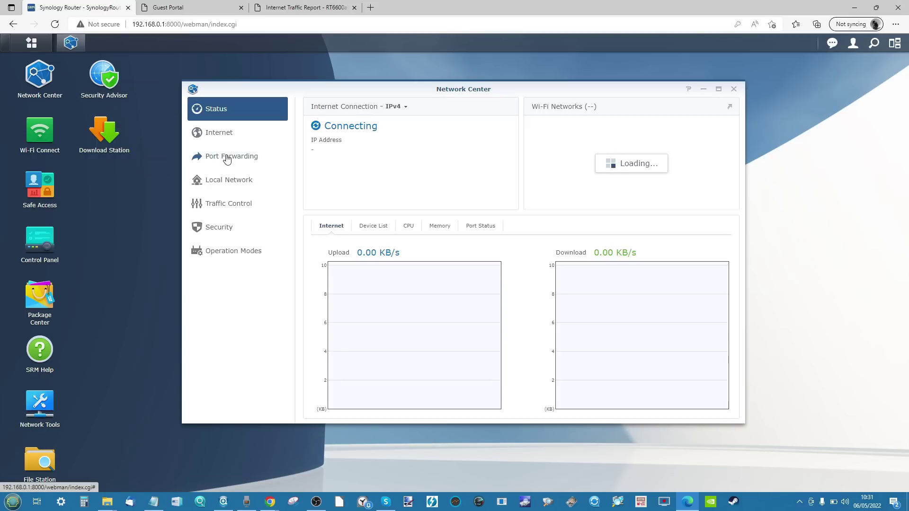
Step: Browse Traffic Control's Monitor, Advanced and Report tabs, then show the Network 1 and Network 2 subnets
{"action": "left_click", "coordinate": [222, 208]}
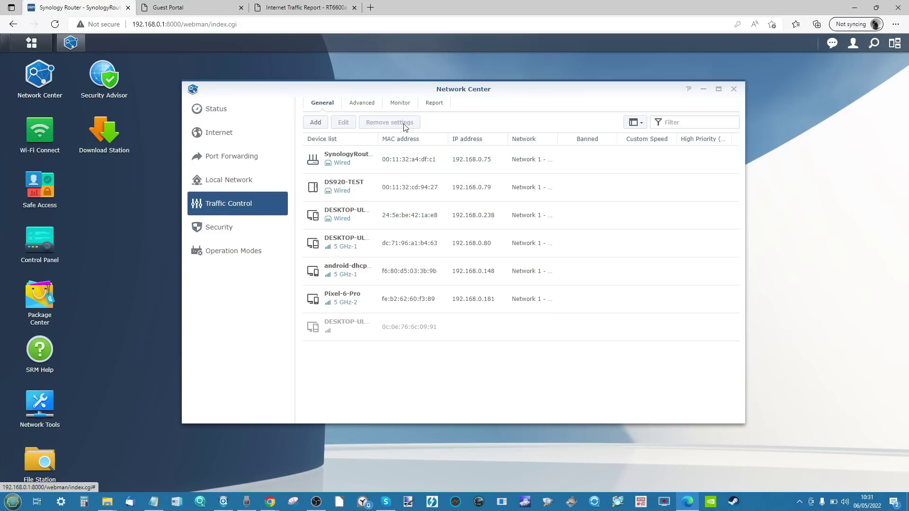
{"action": "left_click", "coordinate": [400, 103]}
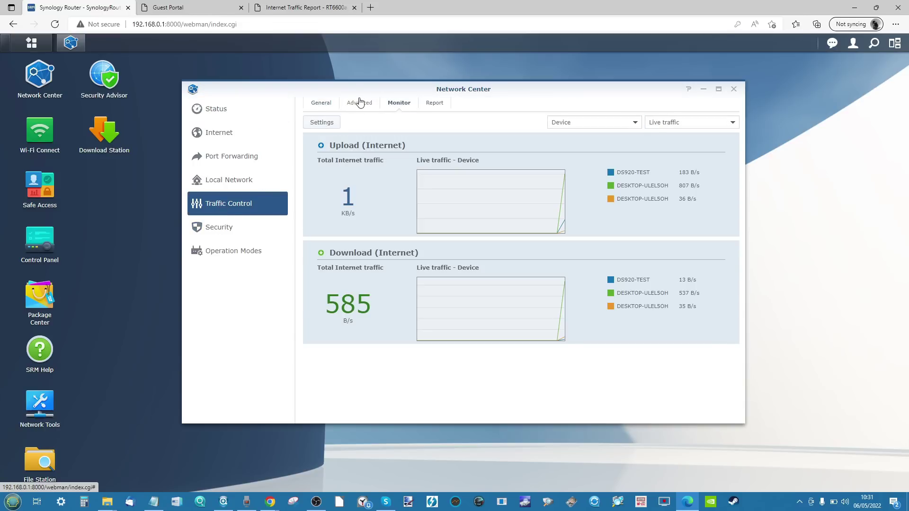
{"action": "left_click", "coordinate": [360, 103]}
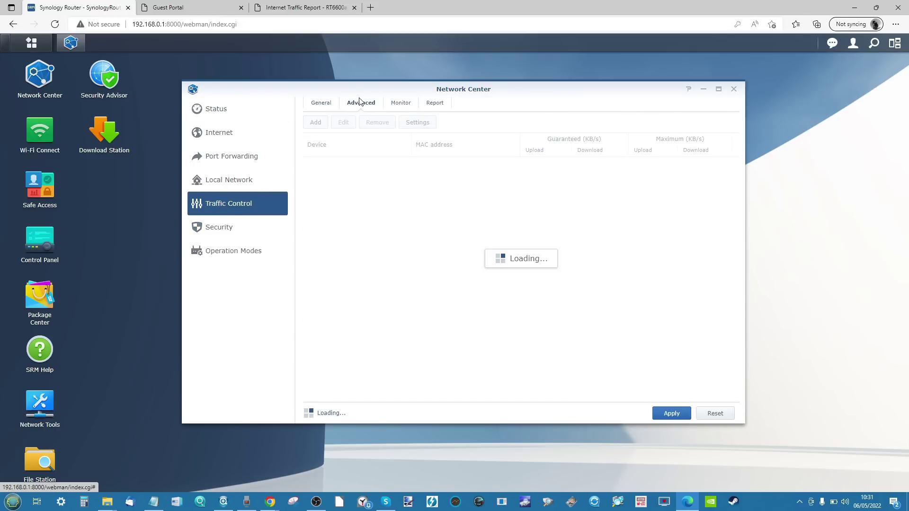
{"action": "left_click", "coordinate": [433, 104]}
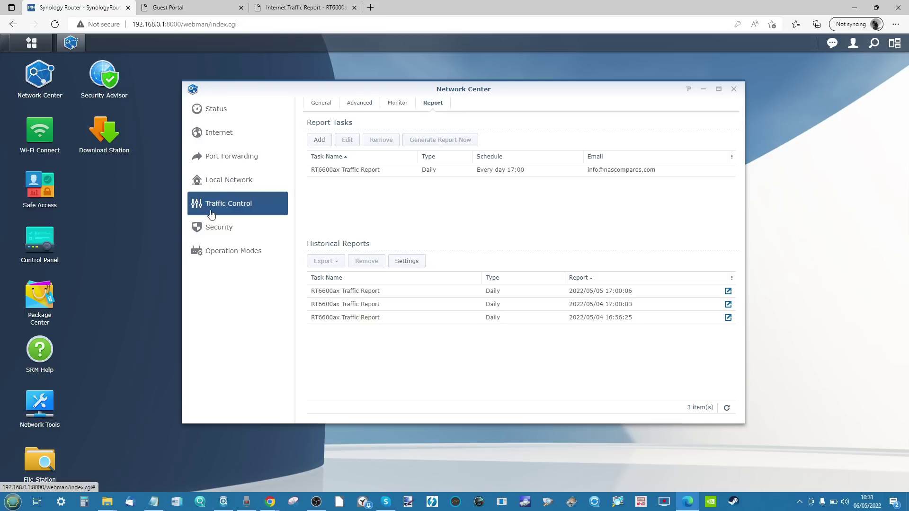
{"action": "left_click", "coordinate": [237, 189]}
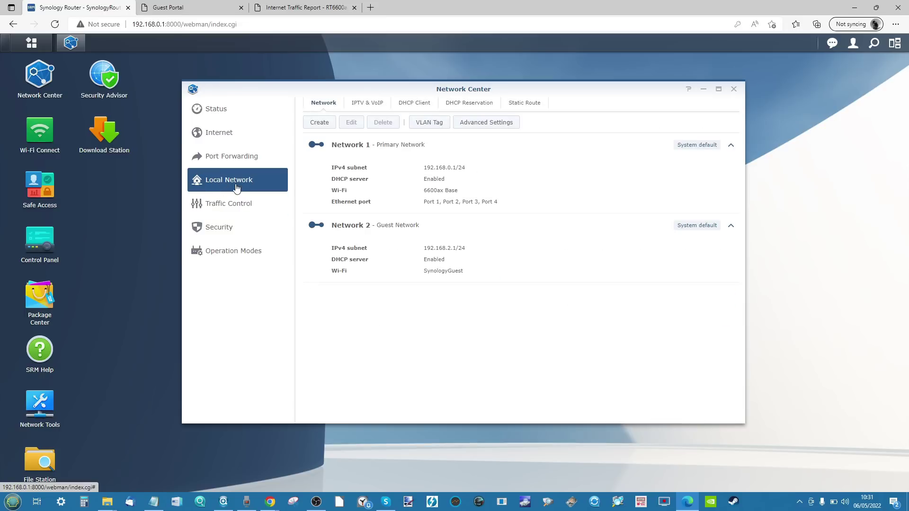
Step: Review static routes, local networks, Internet, Smart WAN and QuickConnect & DDNS settings, then close Network Center
{"action": "left_click", "coordinate": [517, 105]}
{"action": "left_click", "coordinate": [318, 103]}
{"action": "left_click", "coordinate": [213, 134]}
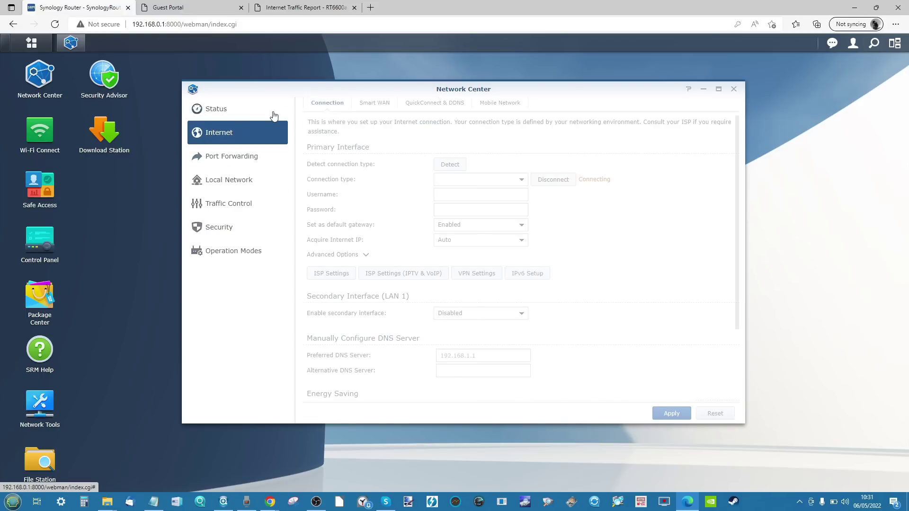
{"action": "left_click", "coordinate": [373, 104]}
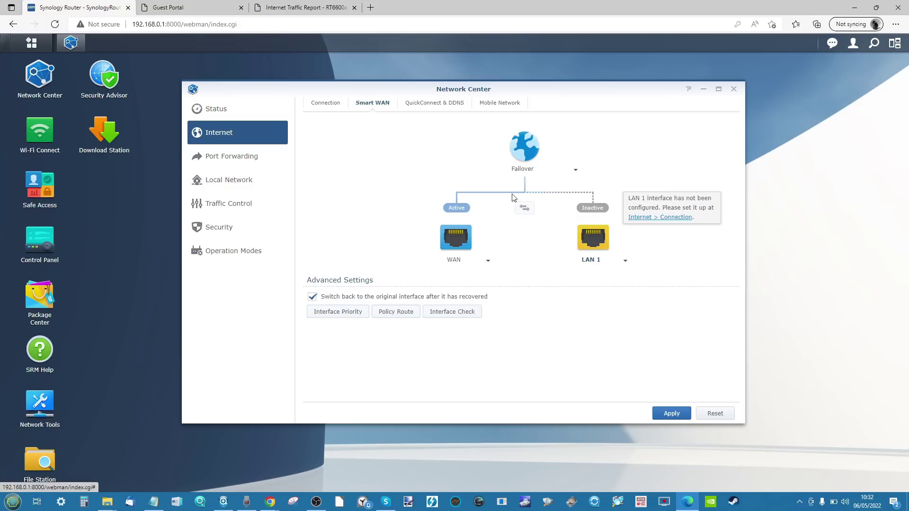
{"action": "left_click", "coordinate": [429, 105]}
{"action": "left_click", "coordinate": [330, 104]}
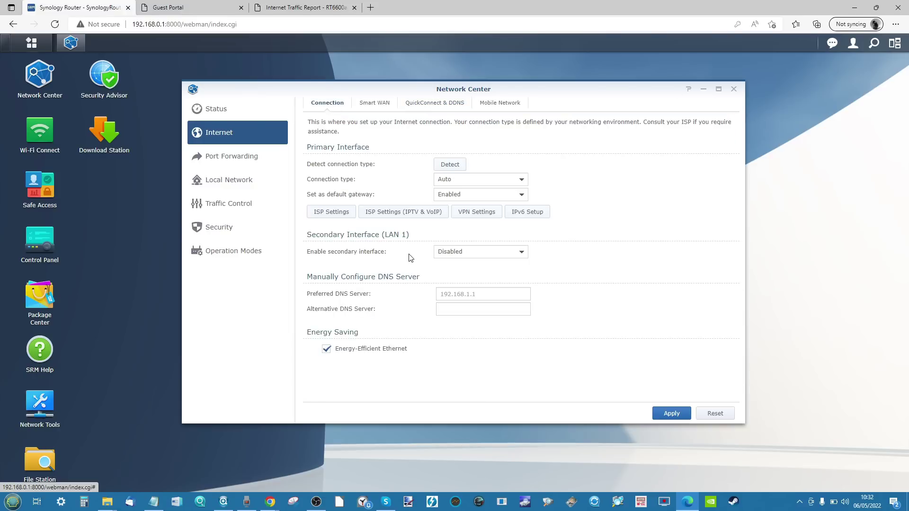
{"action": "left_click", "coordinate": [734, 89]}
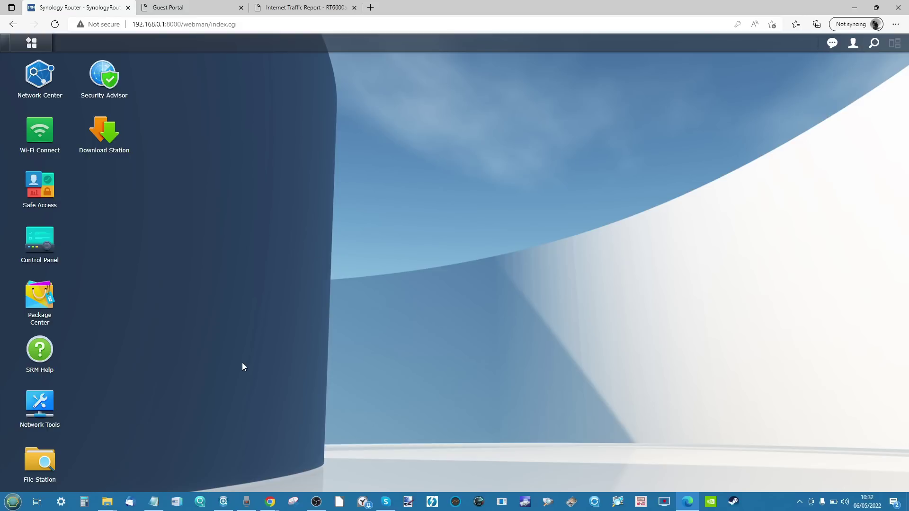
Step: Close the Guest Portal preview browser tab
{"action": "left_click", "coordinate": [241, 8]}
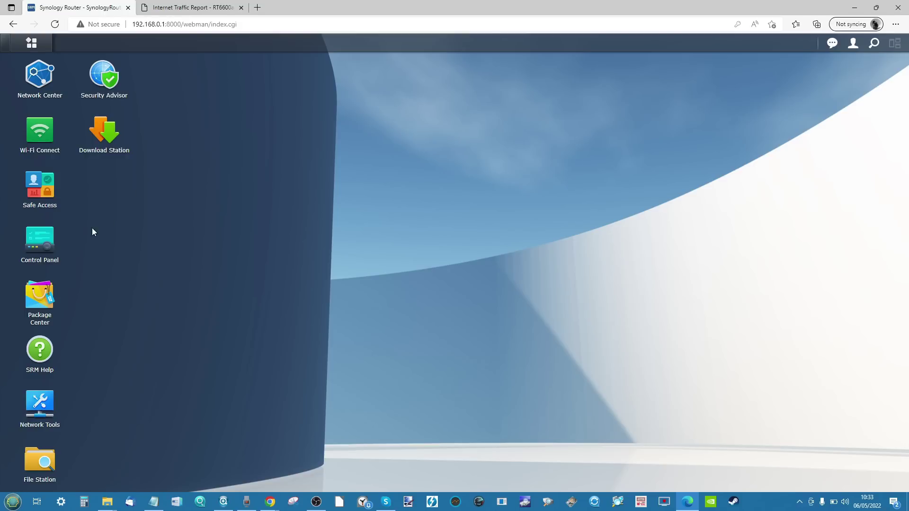
Step: Open Control Panel on its user list
{"action": "left_click", "coordinate": [47, 252]}
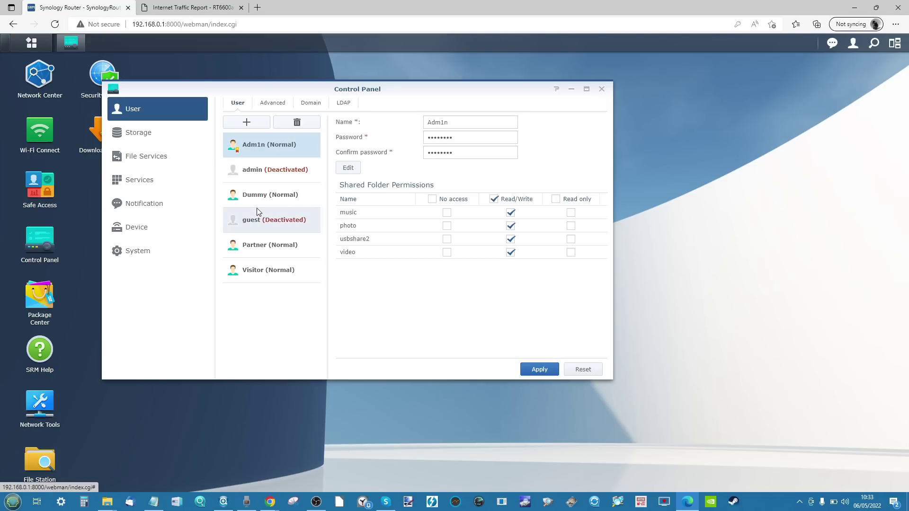
{"action": "left_click", "coordinate": [154, 187]}
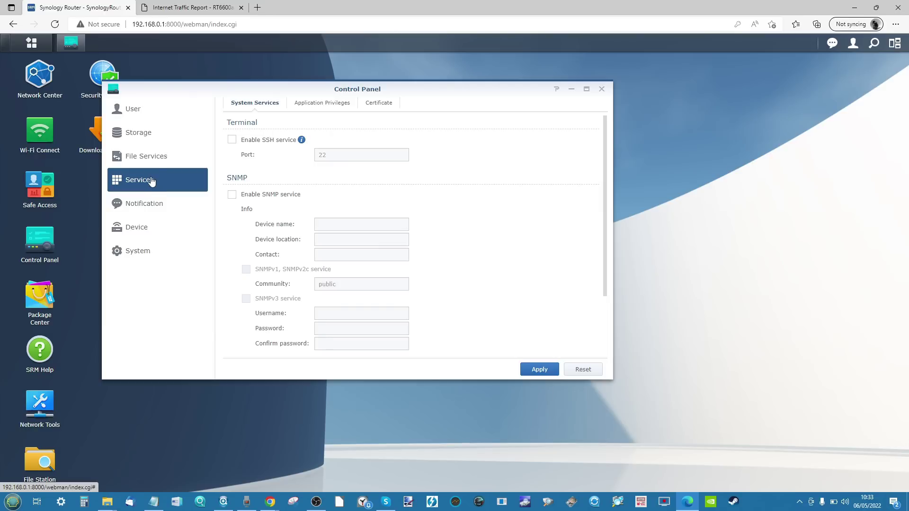
{"action": "left_click", "coordinate": [602, 90]}
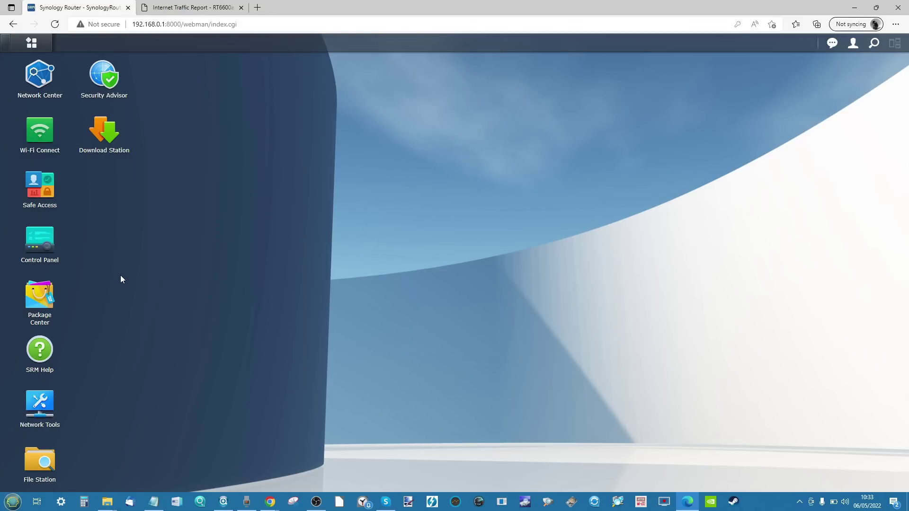
Step: Open Safe Access's Security network protection settings
{"action": "left_click", "coordinate": [45, 180]}
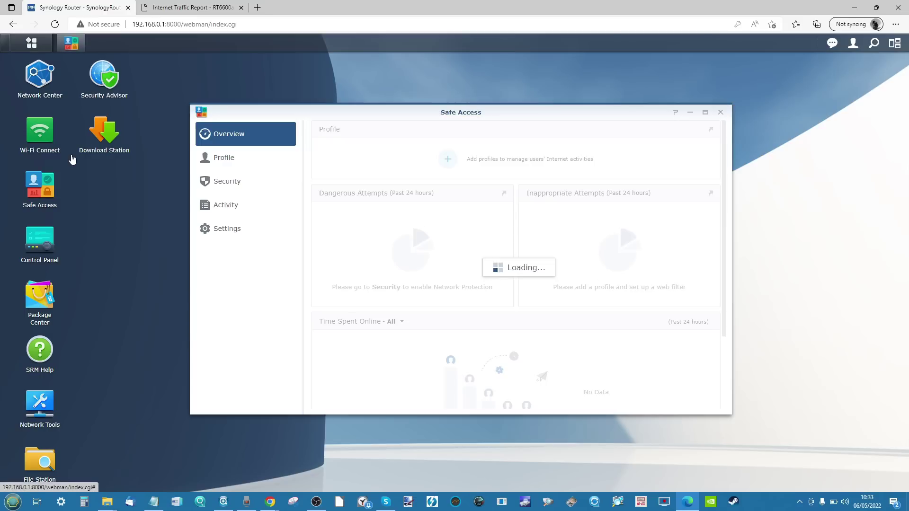
{"action": "left_click", "coordinate": [246, 186]}
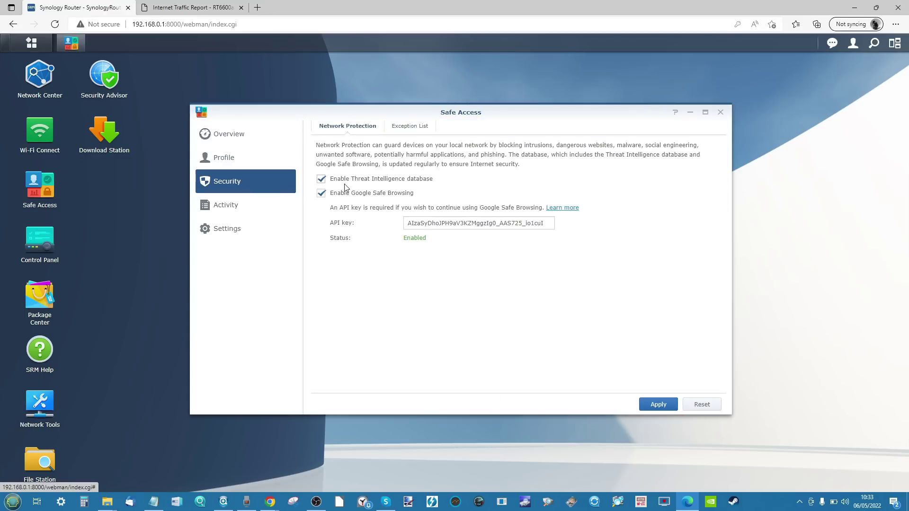
{"action": "scroll", "coordinate": [355, 189], "scroll_direction": "up", "scroll_amount": 5}
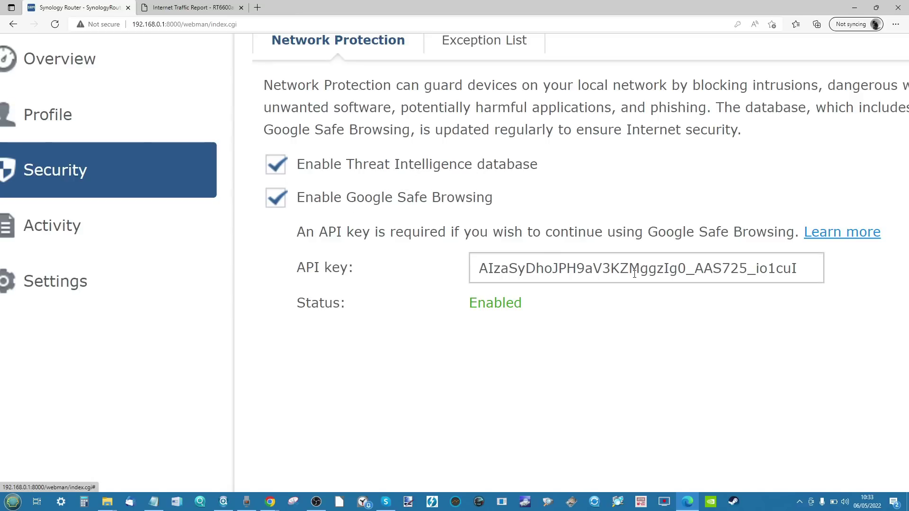
{"action": "scroll", "coordinate": [567, 269], "scroll_direction": "down", "scroll_amount": 5, "text": "ctrl"}
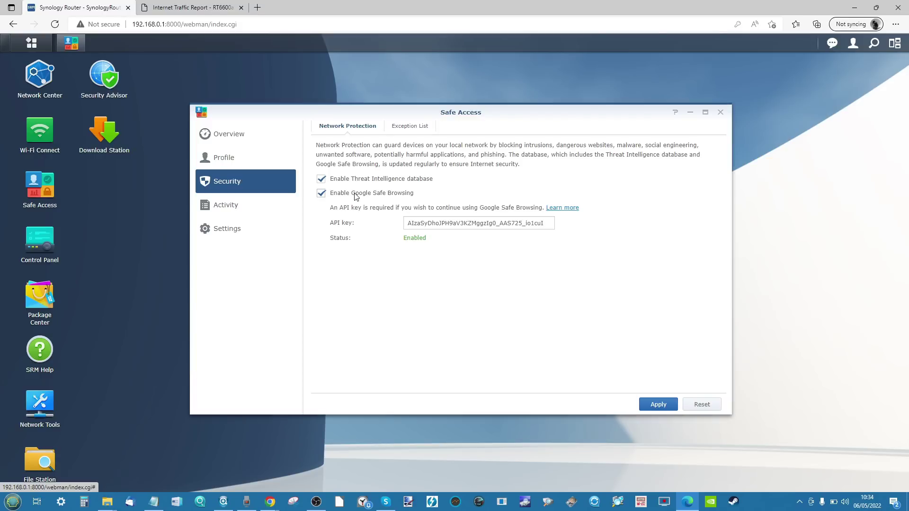
Step: Untick Enable Google Safe Browsing and open its Learn more help page
{"action": "left_click", "coordinate": [398, 195]}
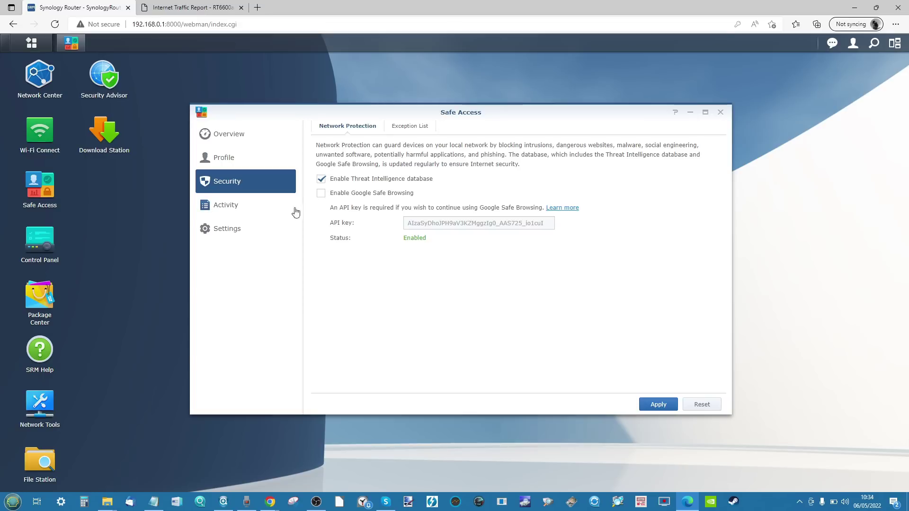
{"action": "left_click", "coordinate": [561, 209]}
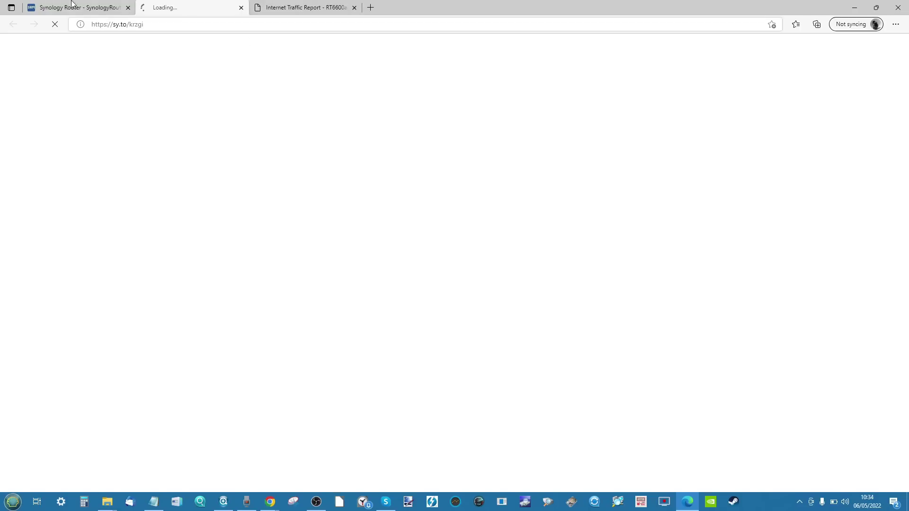
{"action": "key", "text": "ctrl+shift+Tab"}
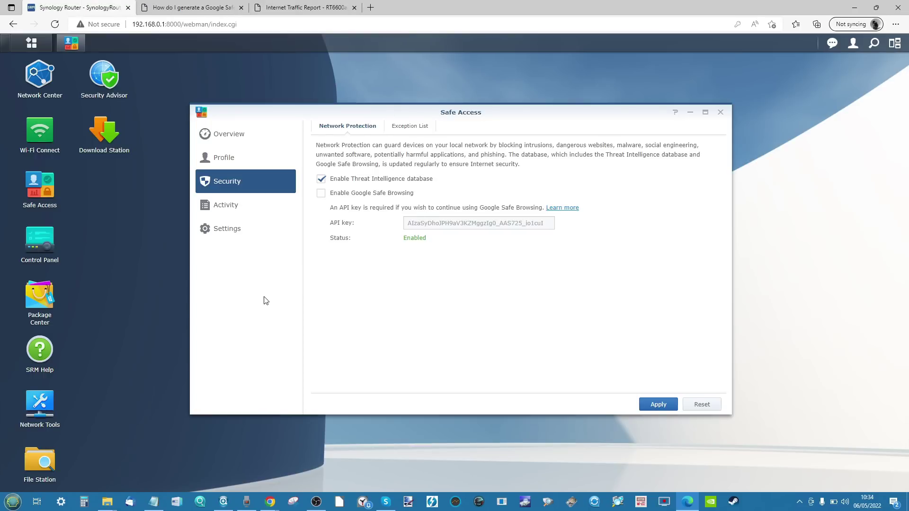
Step: Run the Threat Prevention package from Package Center and acknowledge the storage notice
{"action": "left_click", "coordinate": [40, 299]}
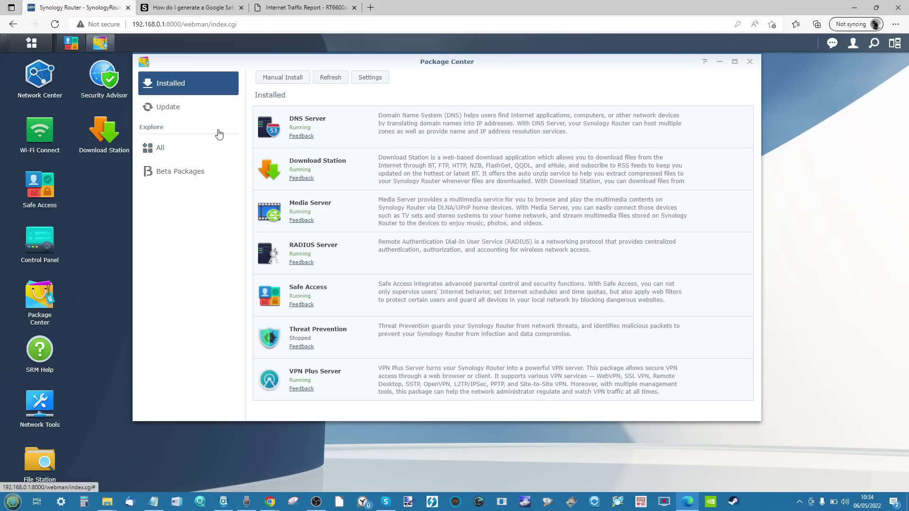
{"action": "left_click", "coordinate": [412, 330]}
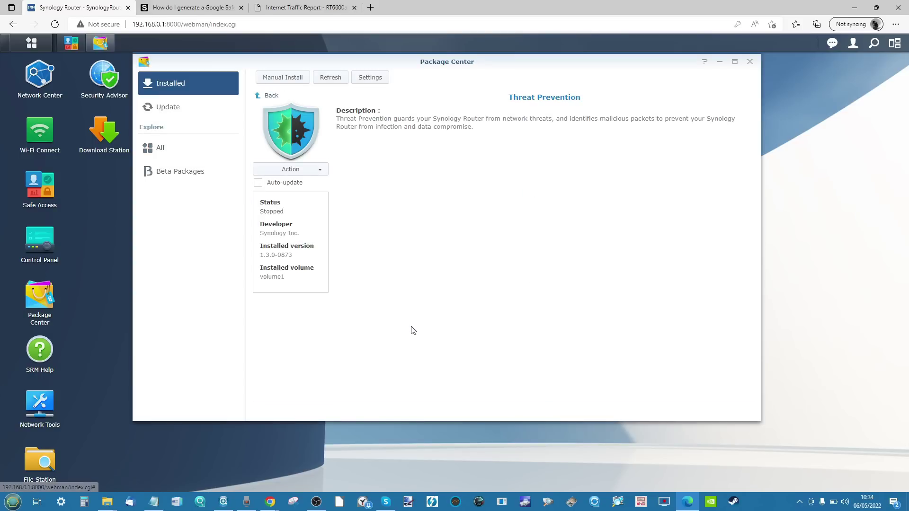
{"action": "left_click", "coordinate": [326, 171]}
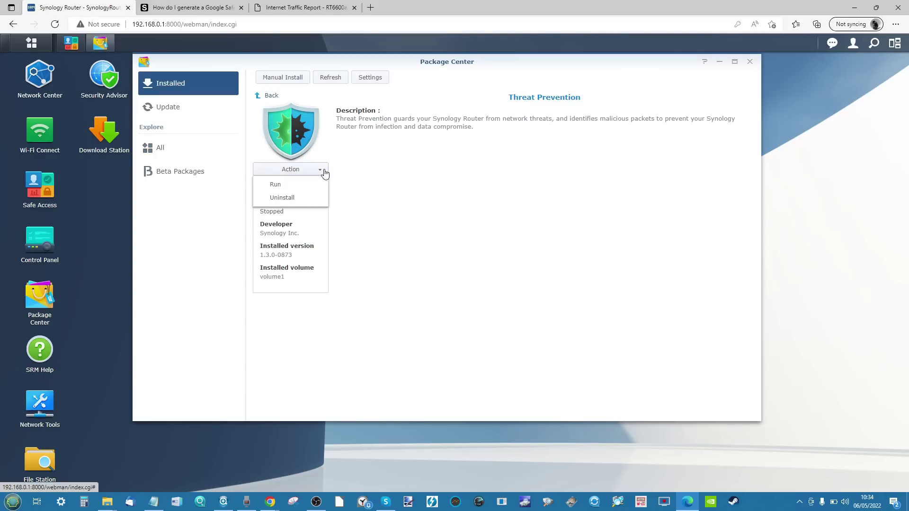
{"action": "left_click", "coordinate": [300, 184]}
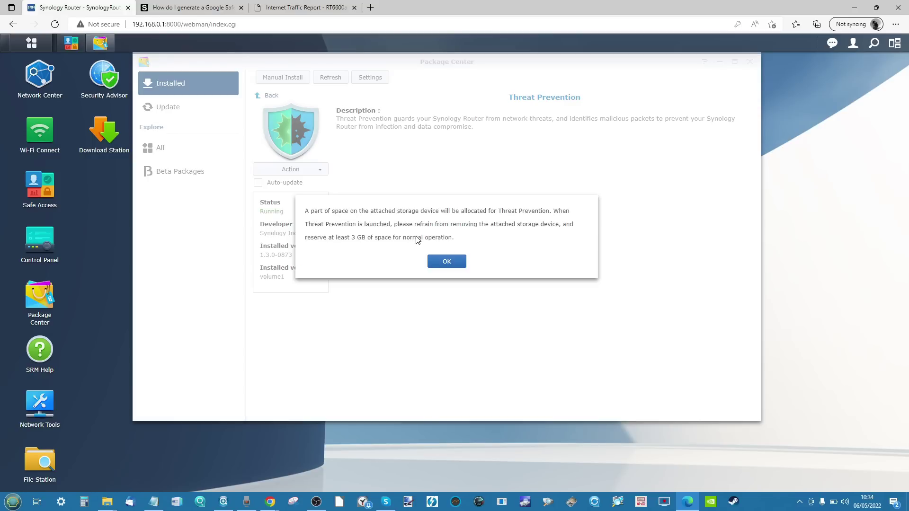
{"action": "left_click", "coordinate": [453, 263]}
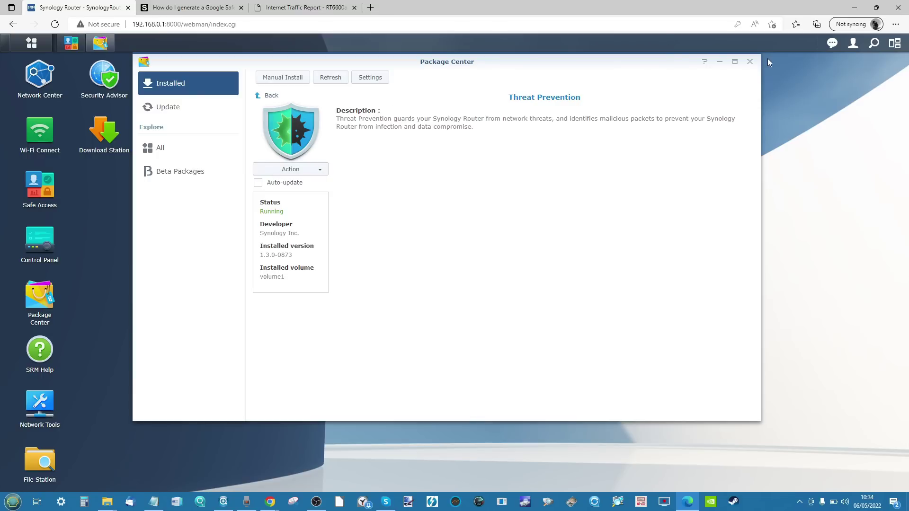
Step: Close Package Center, then close Safe Access without saving its changes
{"action": "left_click", "coordinate": [752, 62]}
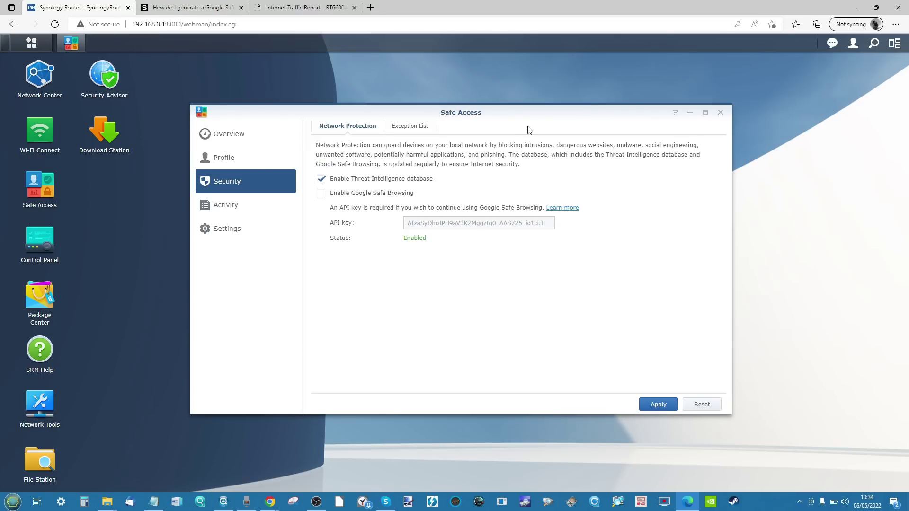
{"action": "left_click", "coordinate": [722, 114]}
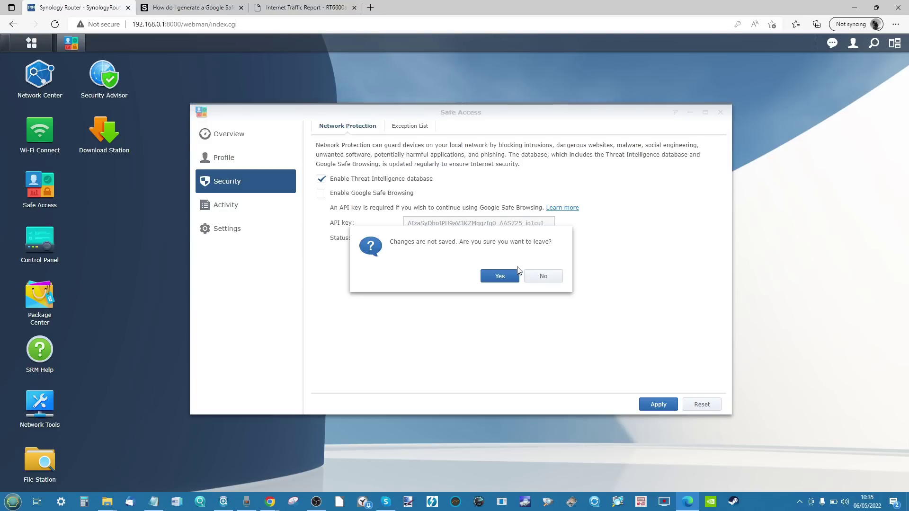
{"action": "left_click", "coordinate": [503, 277]}
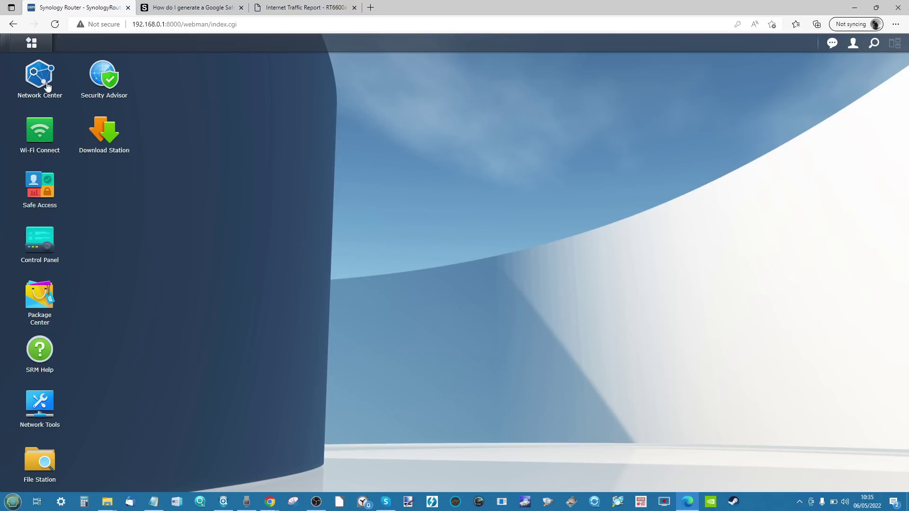
Step: Open Control Panel and select the deactivated admin account
{"action": "left_click", "coordinate": [31, 43]}
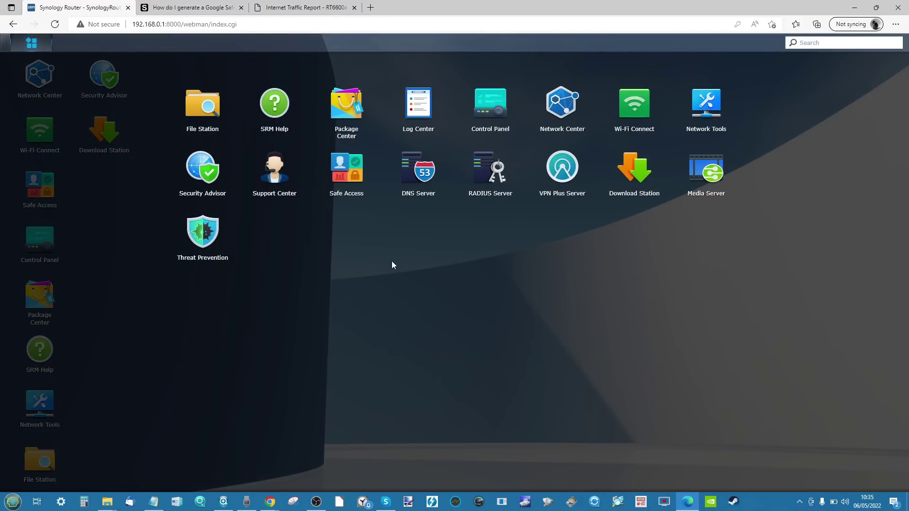
{"action": "left_click", "coordinate": [424, 295]}
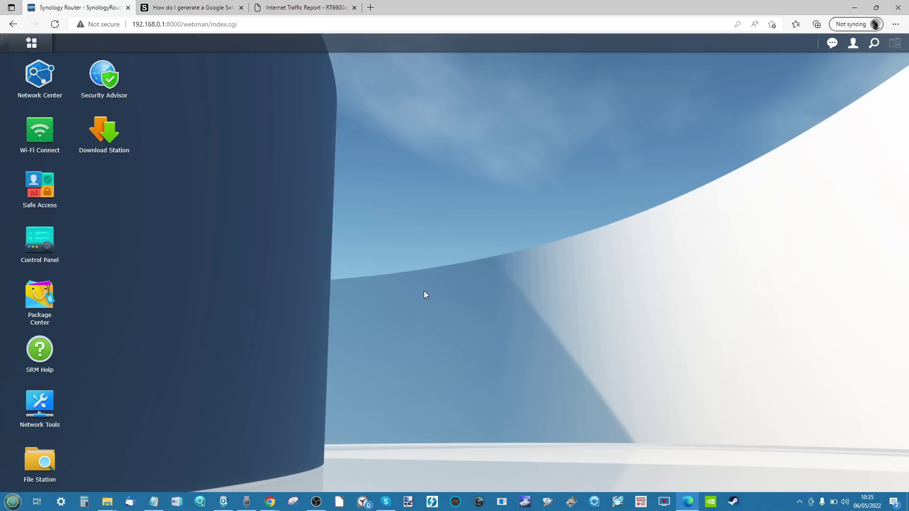
{"action": "left_click", "coordinate": [42, 247]}
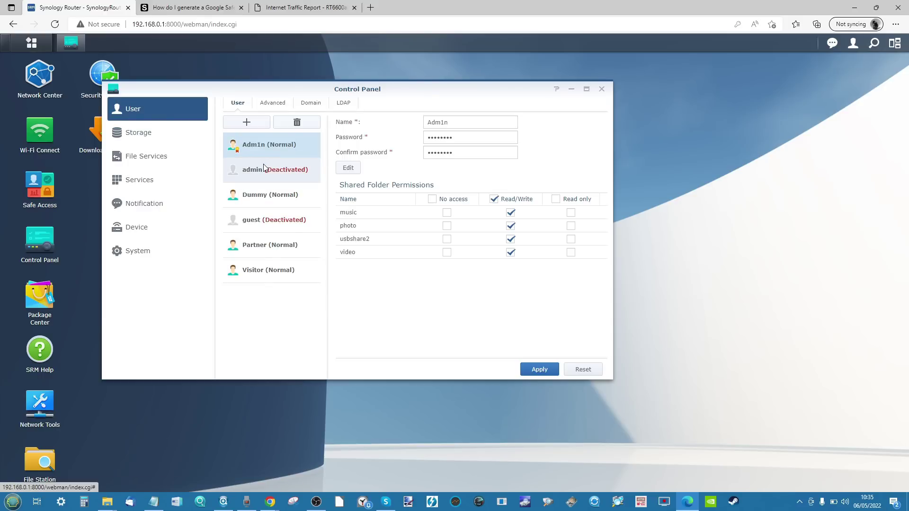
{"action": "left_click", "coordinate": [288, 171]}
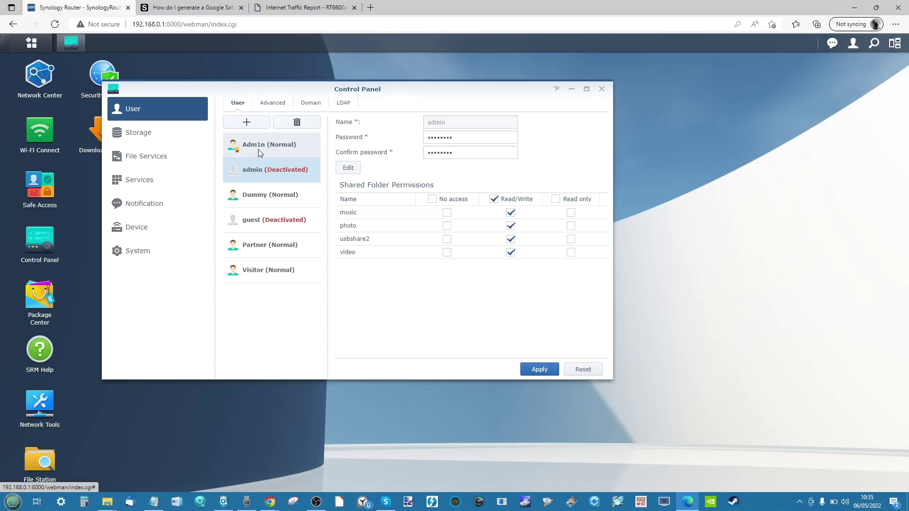
Step: View the admin account's edit settings without changes, then show the Advanced user settings
{"action": "left_click", "coordinate": [348, 168]}
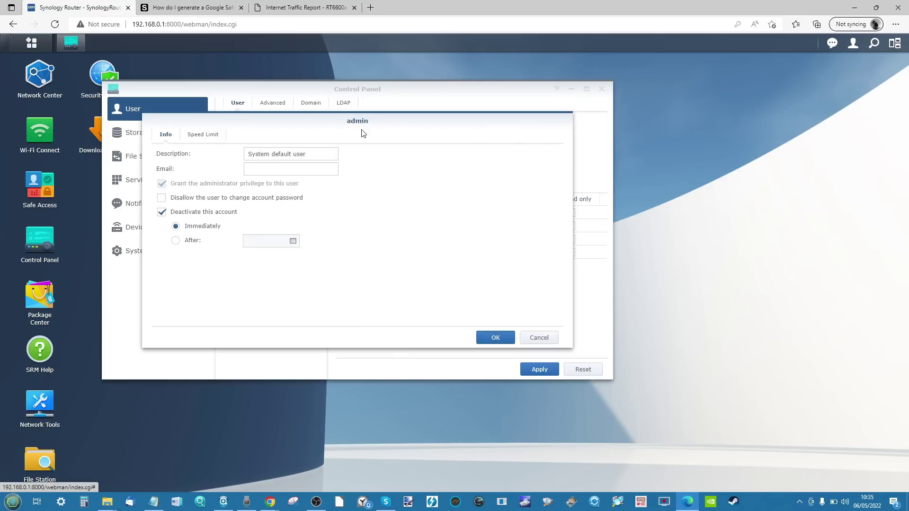
{"action": "left_click", "coordinate": [548, 339]}
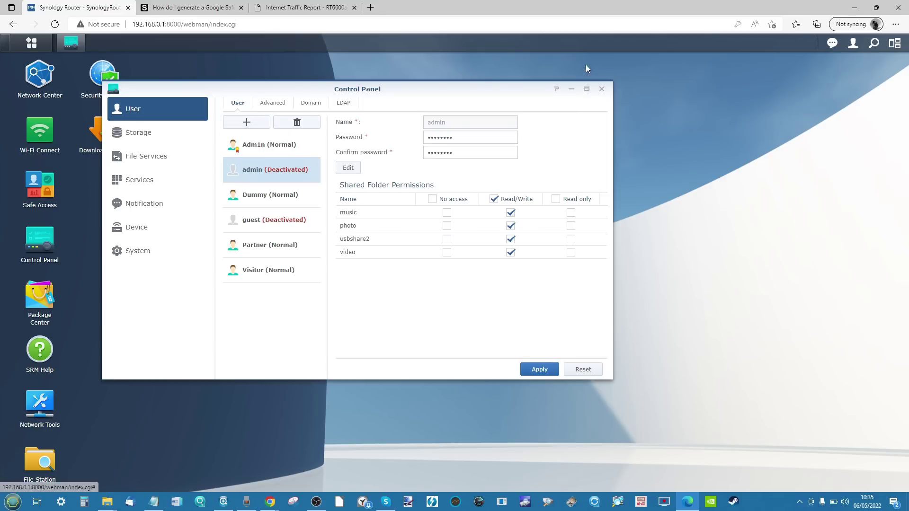
{"action": "left_click", "coordinate": [269, 107]}
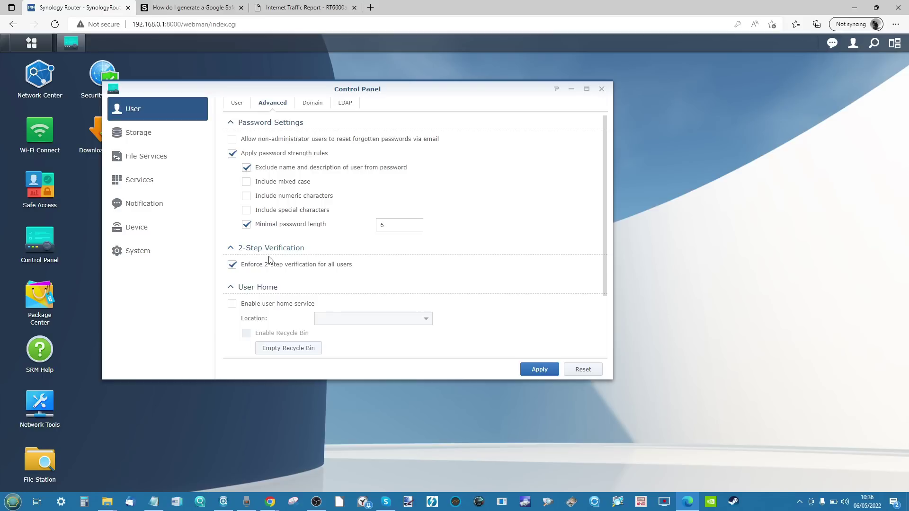
Step: Return to the User tab and select the admin (Deactivated) account
{"action": "left_click", "coordinate": [244, 105]}
{"action": "left_click", "coordinate": [257, 172]}
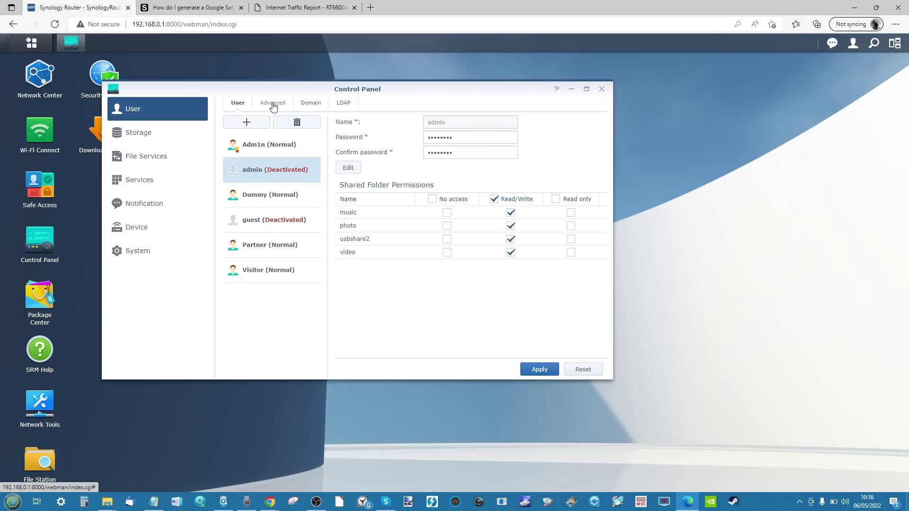
Step: Reopen Control Panel on System > System Database and widen the window to see database statuses
{"action": "left_click", "coordinate": [601, 89]}
{"action": "right_click", "coordinate": [44, 251]}
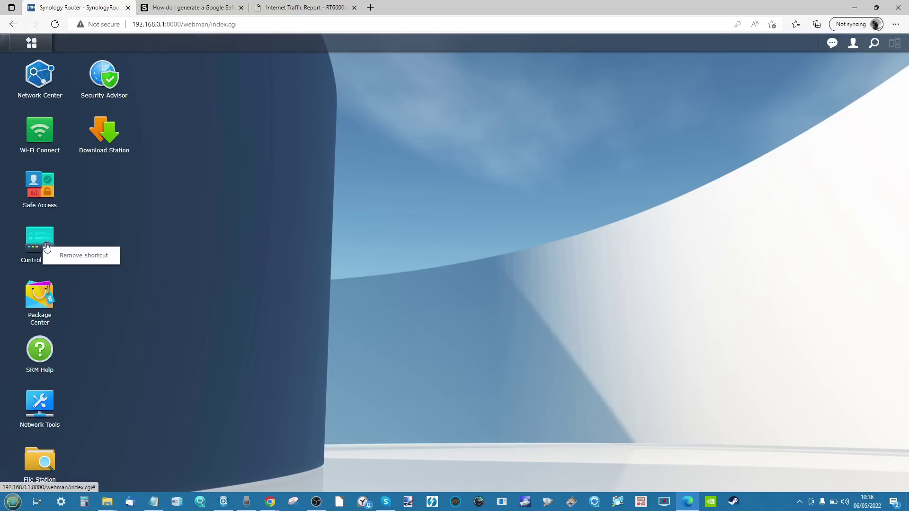
{"action": "right_click", "coordinate": [46, 244]}
{"action": "right_click", "coordinate": [40, 245]}
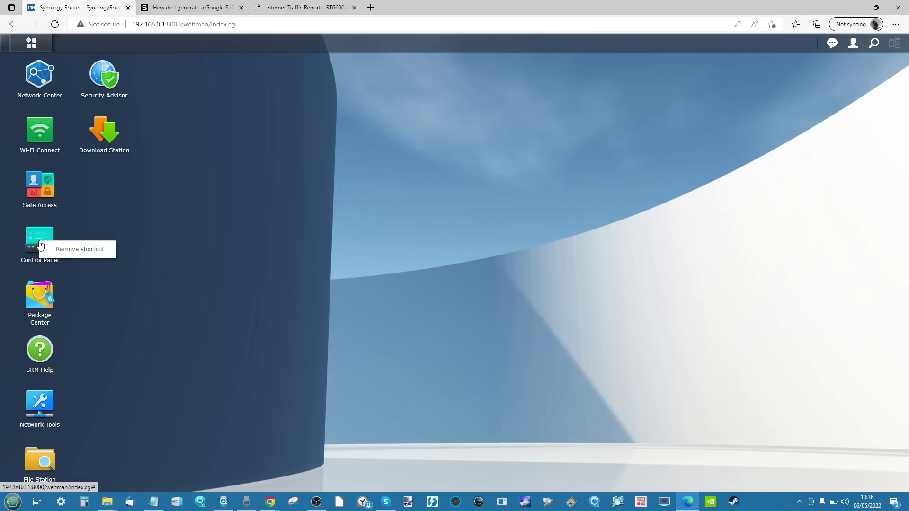
{"action": "left_click", "coordinate": [40, 245]}
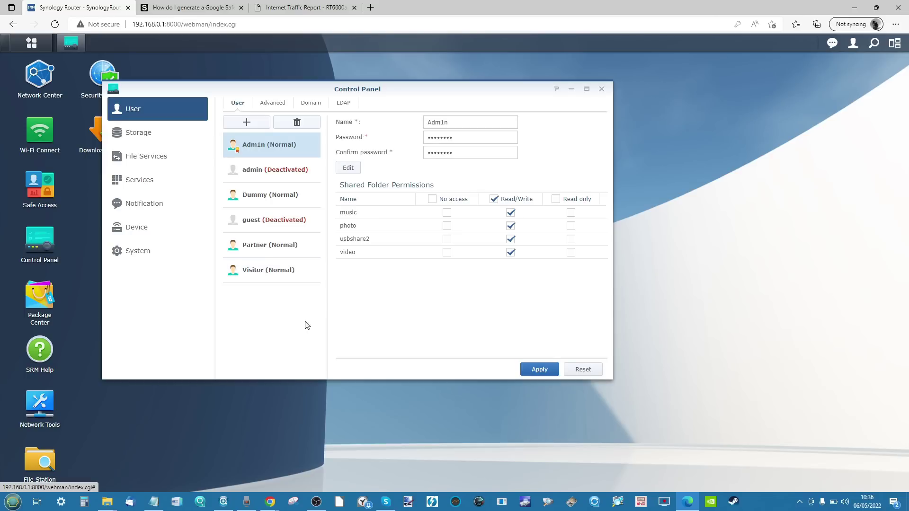
{"action": "left_click", "coordinate": [161, 247]}
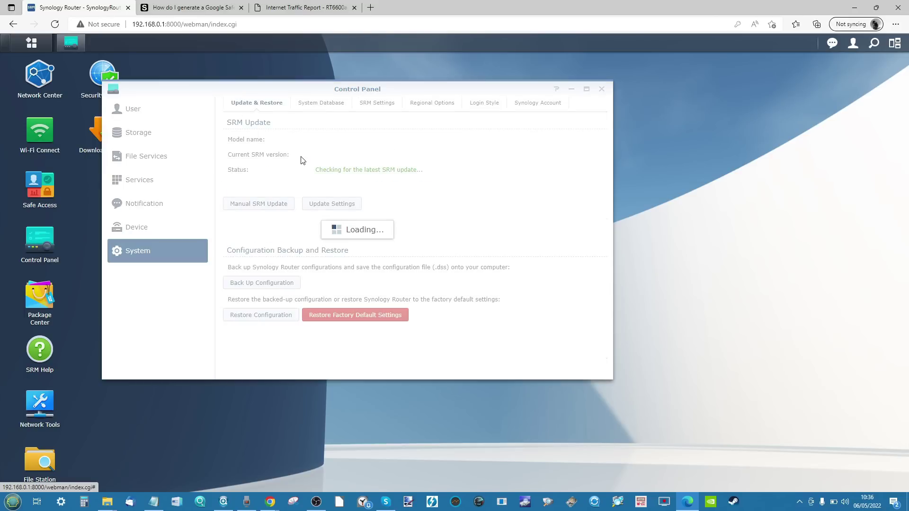
{"action": "left_click", "coordinate": [325, 104]}
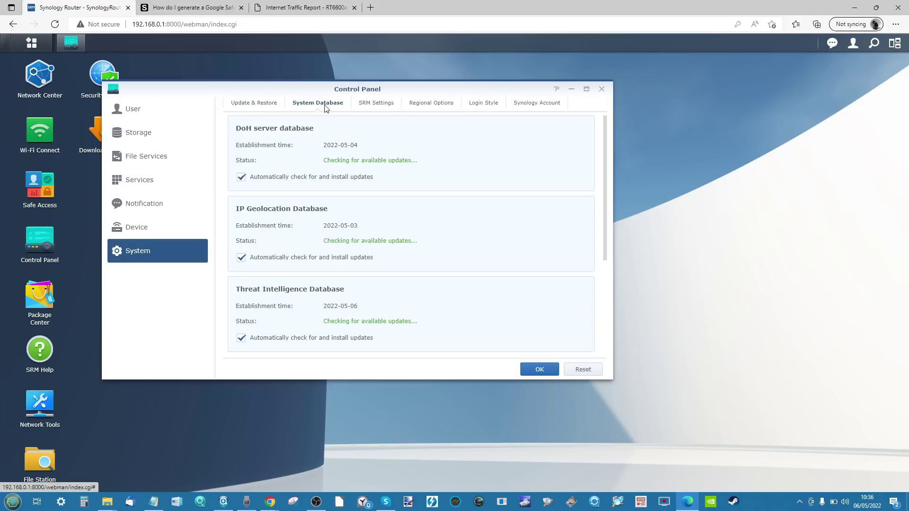
{"action": "scroll", "coordinate": [307, 192], "scroll_direction": "down", "scroll_amount": 2}
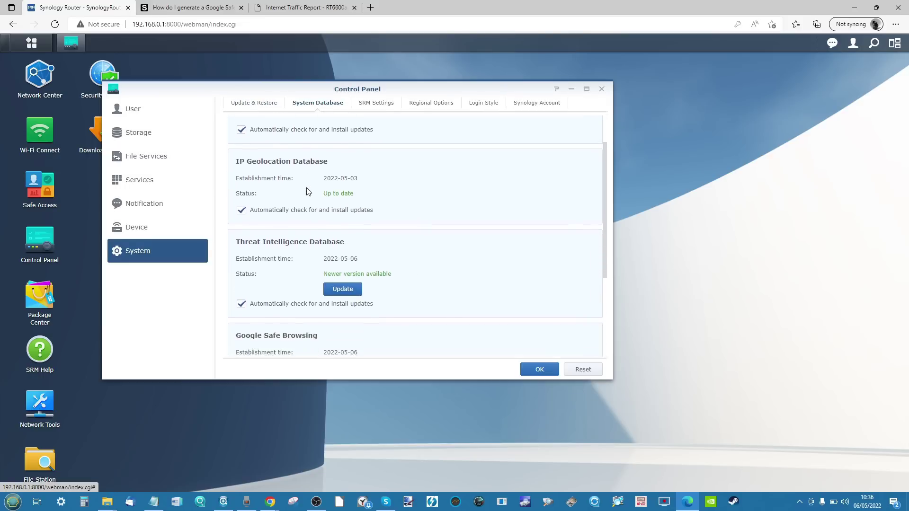
{"action": "scroll", "coordinate": [304, 250], "scroll_direction": "up", "scroll_amount": 2}
{"action": "scroll", "coordinate": [304, 250], "scroll_direction": "down", "scroll_amount": 3}
{"action": "scroll", "coordinate": [304, 249], "scroll_direction": "down", "scroll_amount": 3}
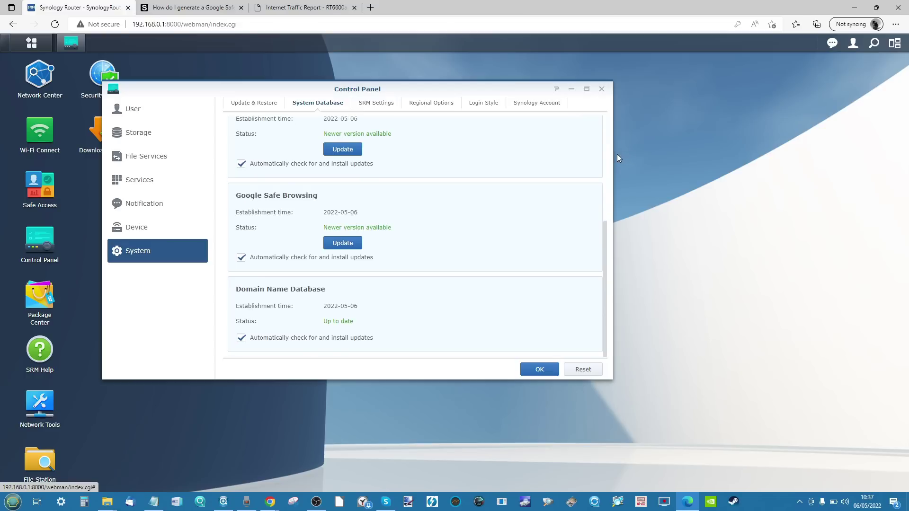
{"action": "left_click_drag", "start_coordinate": [613, 154], "coordinate": [691, 155]}
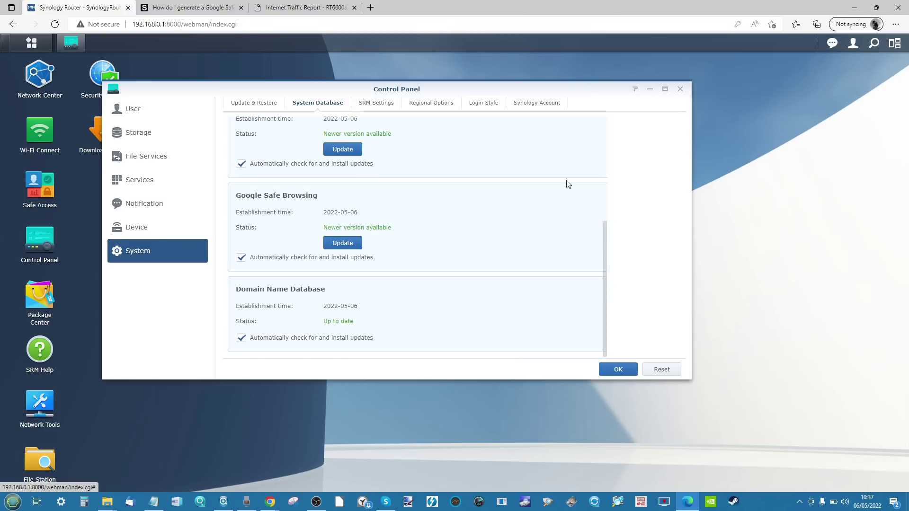
Step: Update the Google Safe Browsing and Threat Intelligence databases, confirm with OK, and close Control Panel
{"action": "left_click", "coordinate": [344, 244]}
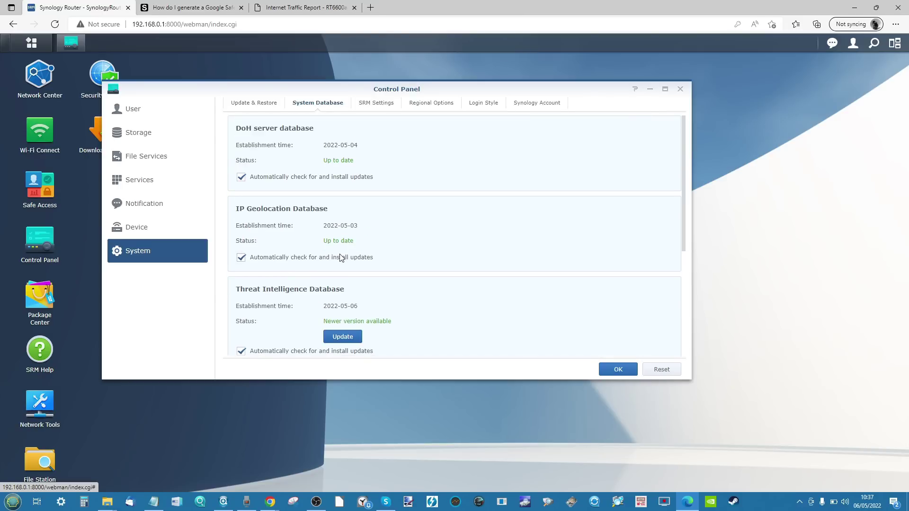
{"action": "scroll", "coordinate": [340, 258], "scroll_direction": "down", "scroll_amount": 3}
{"action": "left_click", "coordinate": [340, 273]}
{"action": "left_click", "coordinate": [332, 179]}
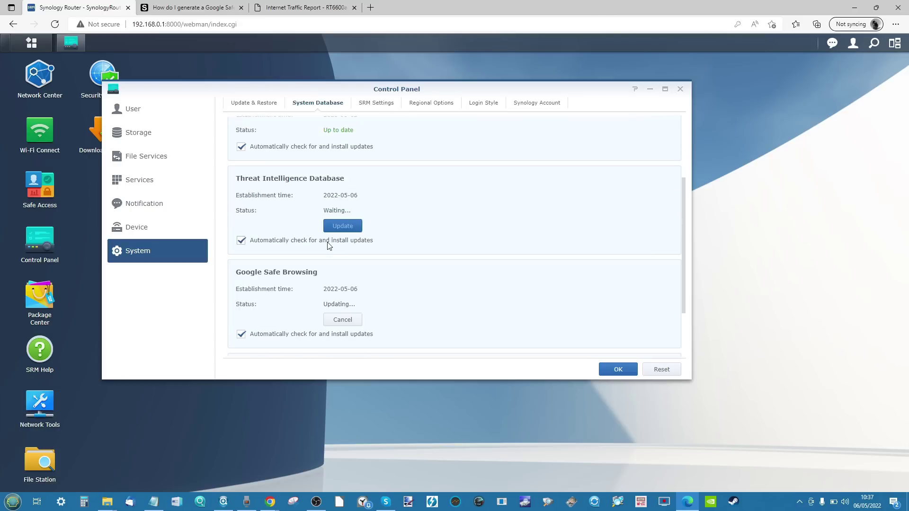
{"action": "scroll", "coordinate": [329, 245], "scroll_direction": "down", "scroll_amount": 2}
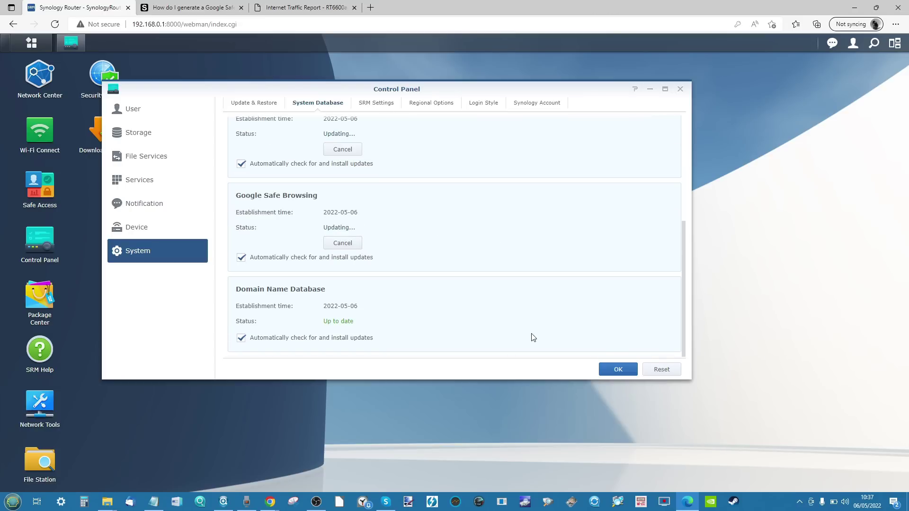
{"action": "left_click", "coordinate": [602, 370]}
{"action": "left_click", "coordinate": [680, 91]}
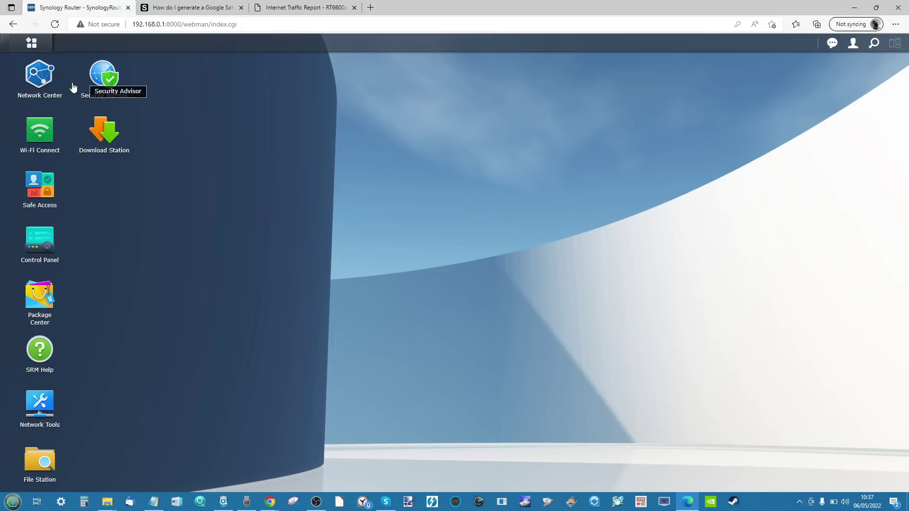
Step: Open Network Center's Internet settings, then check the router's device information in Control Panel
{"action": "left_click", "coordinate": [51, 85]}
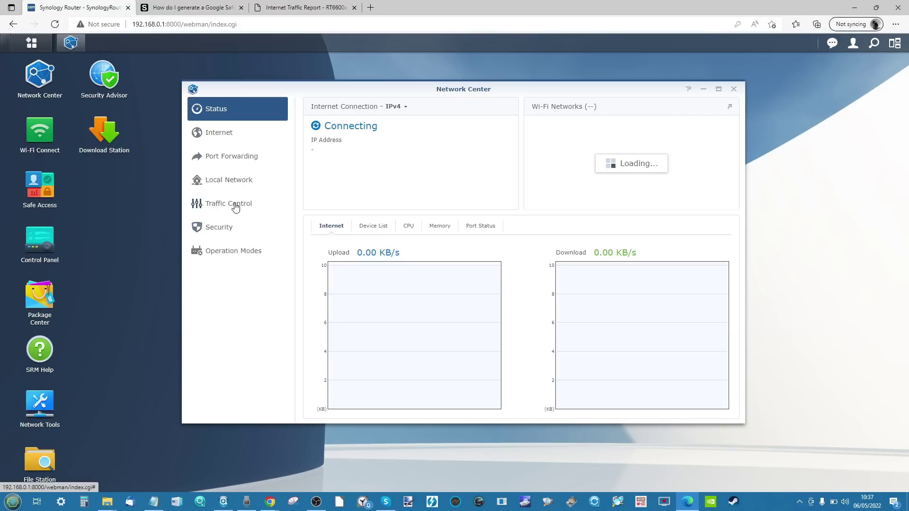
{"action": "left_click", "coordinate": [225, 131]}
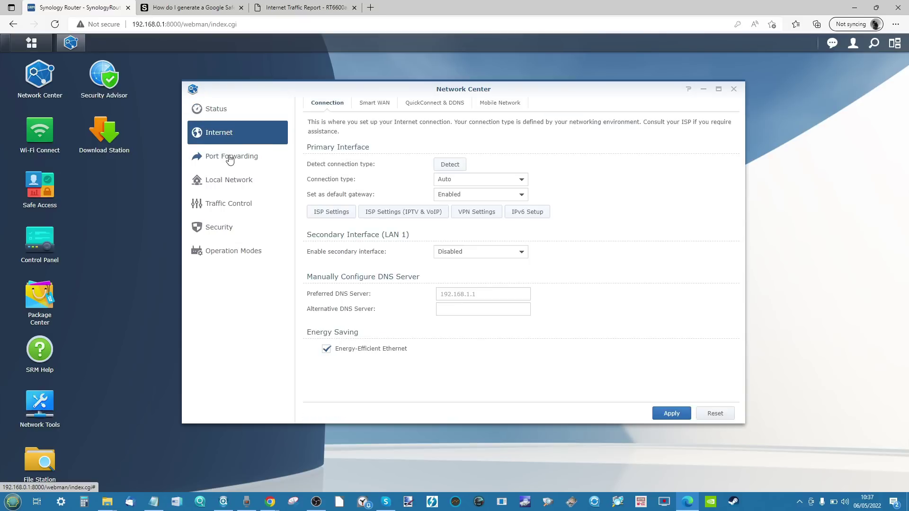
{"action": "left_click", "coordinate": [47, 256]}
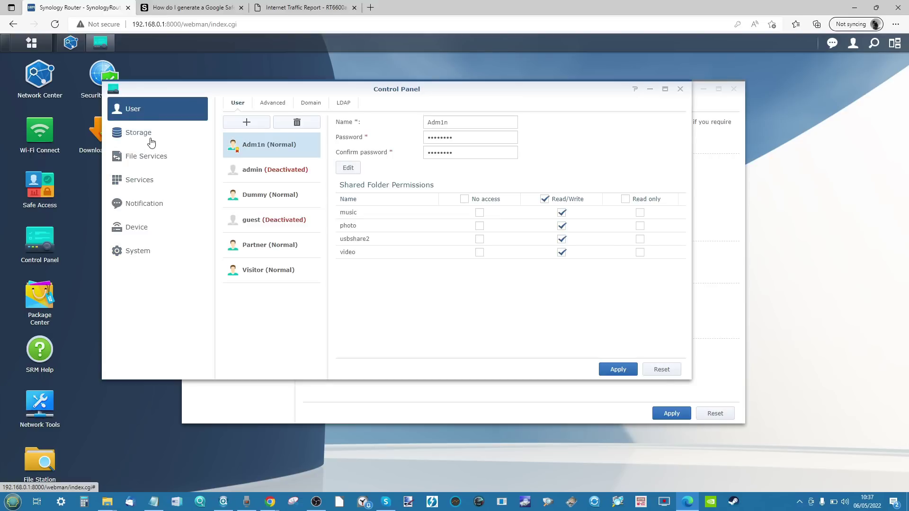
{"action": "left_click", "coordinate": [136, 224]}
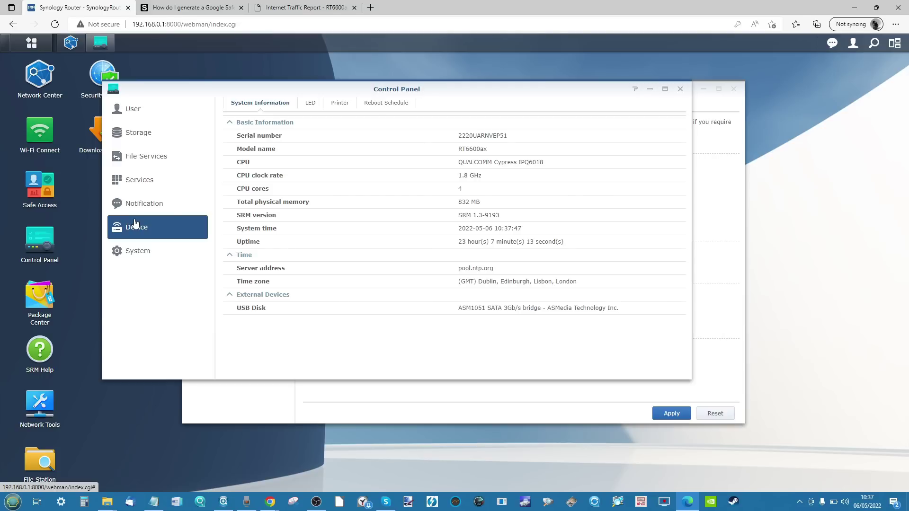
{"action": "left_click", "coordinate": [680, 89]}
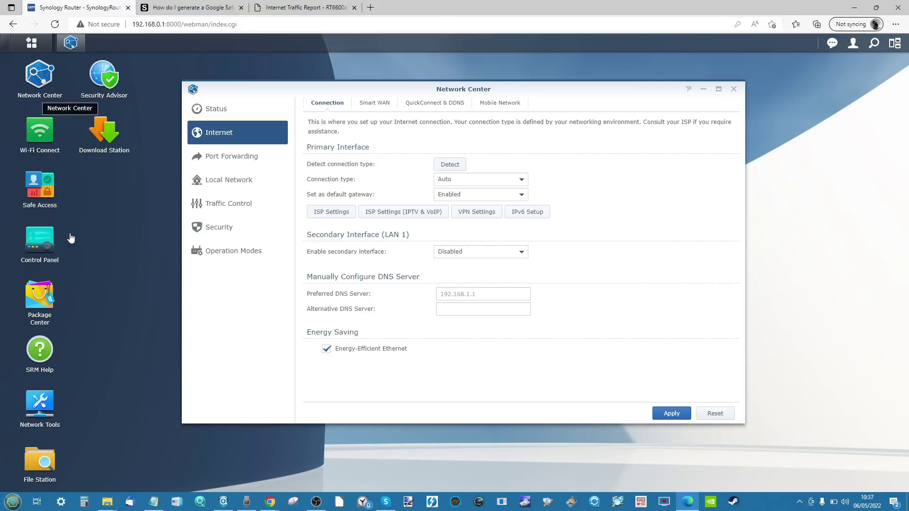
Step: Reopen and close Control Panel, minimize Network Center, and open Security Advisor
{"action": "left_click", "coordinate": [40, 253]}
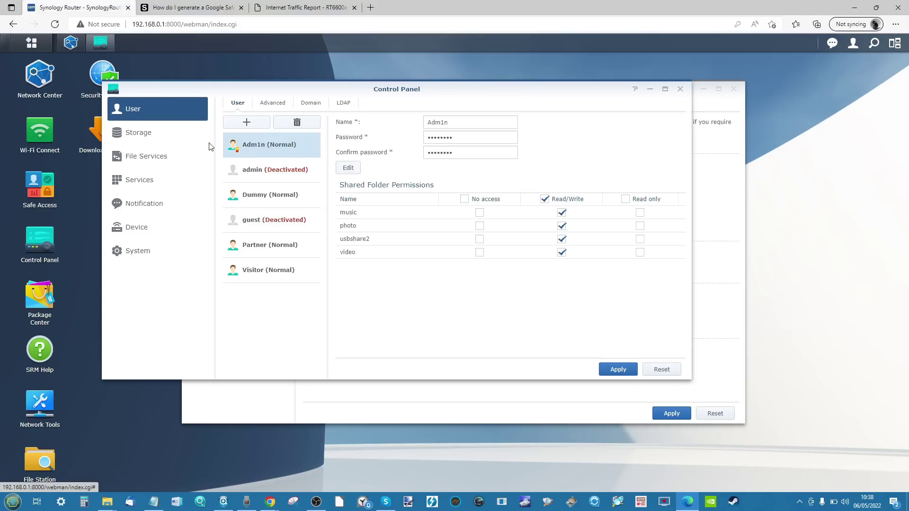
{"action": "left_click", "coordinate": [681, 89]}
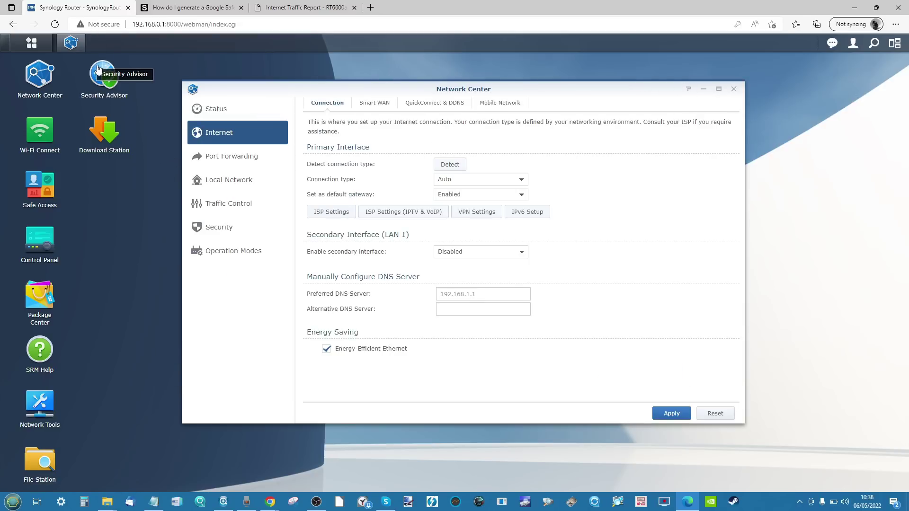
{"action": "left_click", "coordinate": [704, 90]}
{"action": "left_click", "coordinate": [129, 83]}
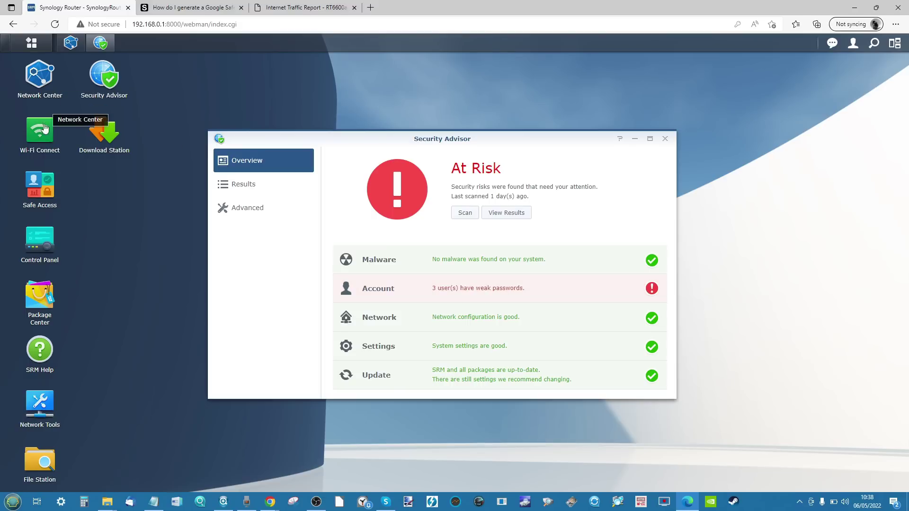
{"action": "left_click", "coordinate": [28, 251]}
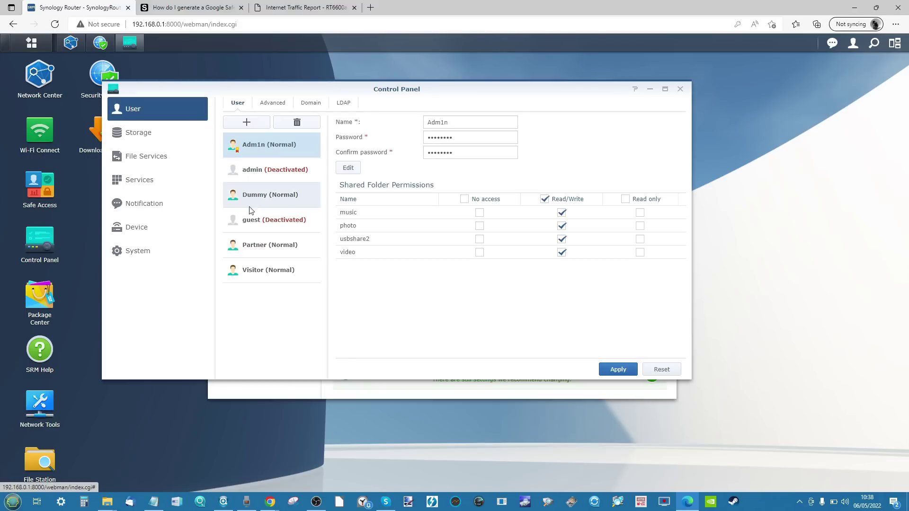
{"action": "left_click", "coordinate": [649, 89]}
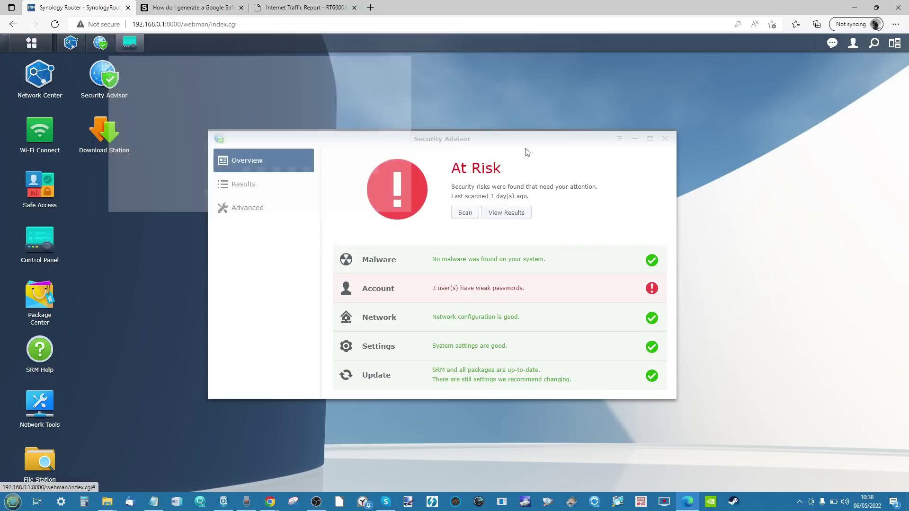
{"action": "left_click", "coordinate": [477, 289]}
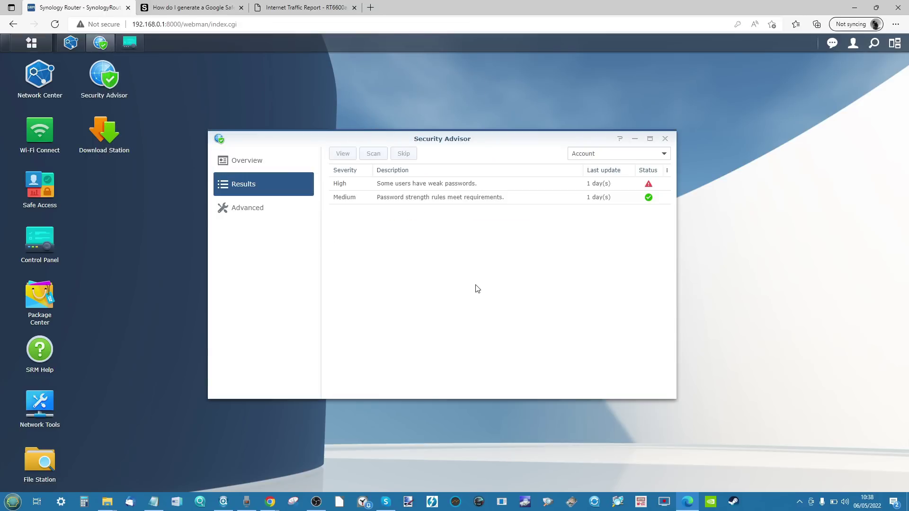
{"action": "left_click", "coordinate": [260, 171]}
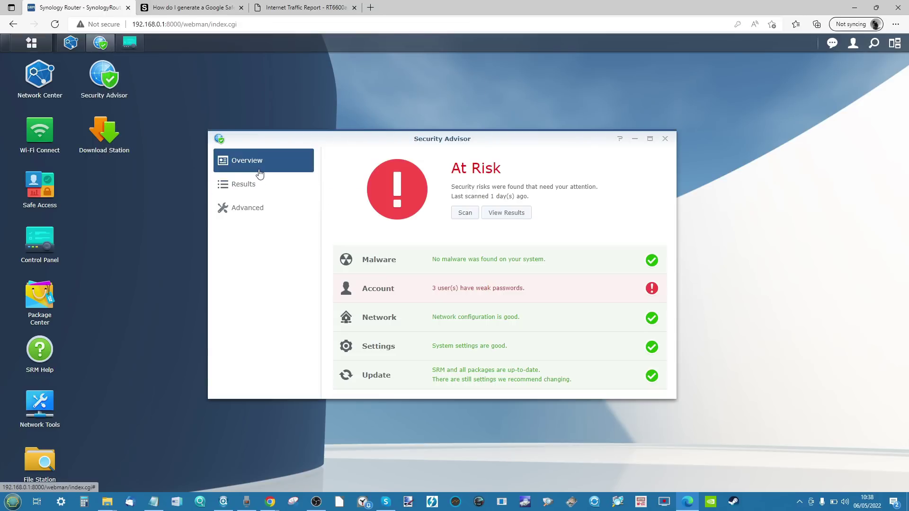
Step: Select a Custom baseline in Advanced, view its checklist, cancel, and close Security Advisor
{"action": "left_click", "coordinate": [248, 208]}
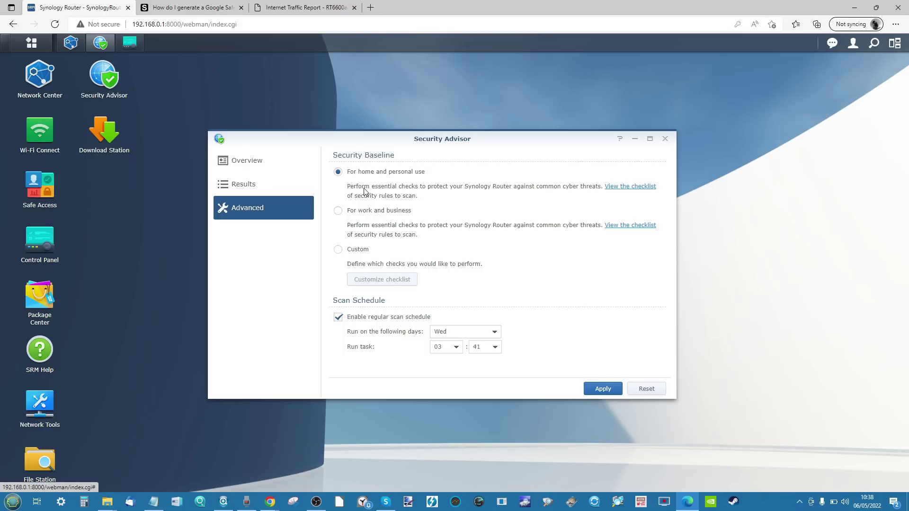
{"action": "left_click", "coordinate": [358, 252]}
{"action": "left_click", "coordinate": [377, 279]}
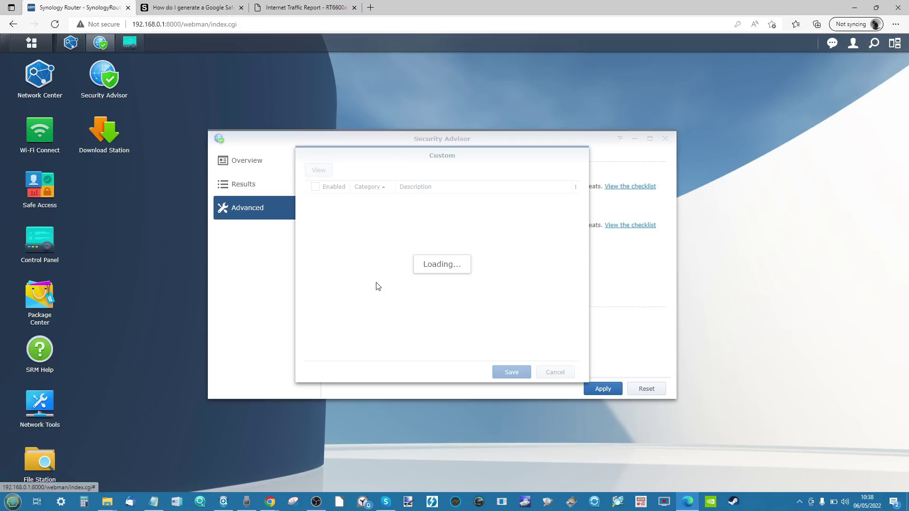
{"action": "scroll", "coordinate": [463, 226], "scroll_direction": "down", "scroll_amount": 5}
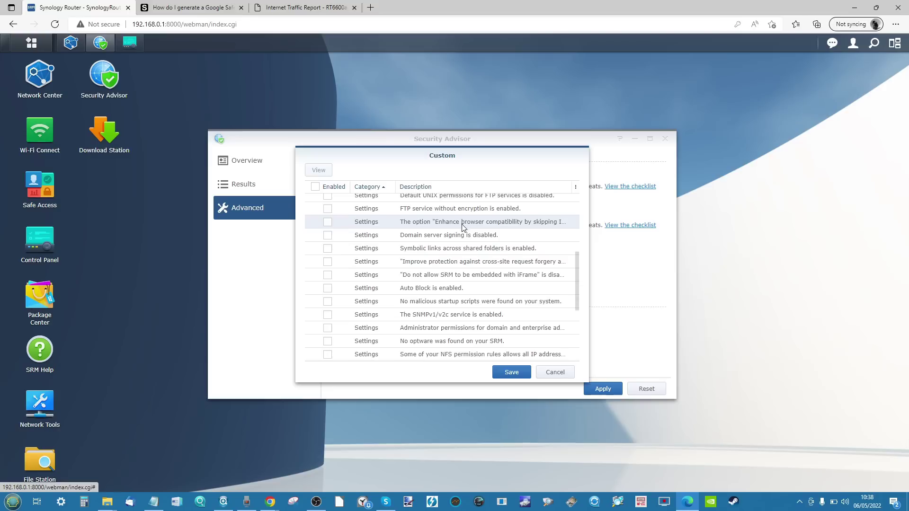
{"action": "left_click", "coordinate": [555, 373]}
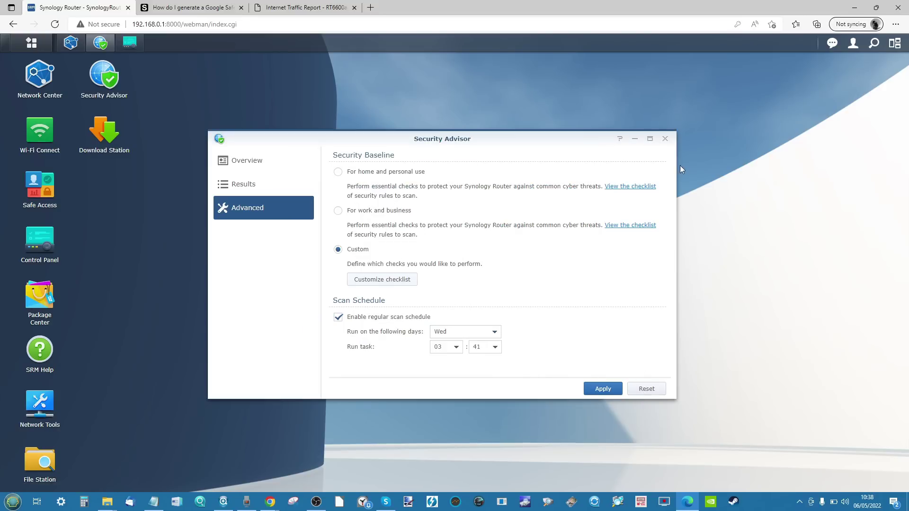
{"action": "left_click", "coordinate": [665, 139]}
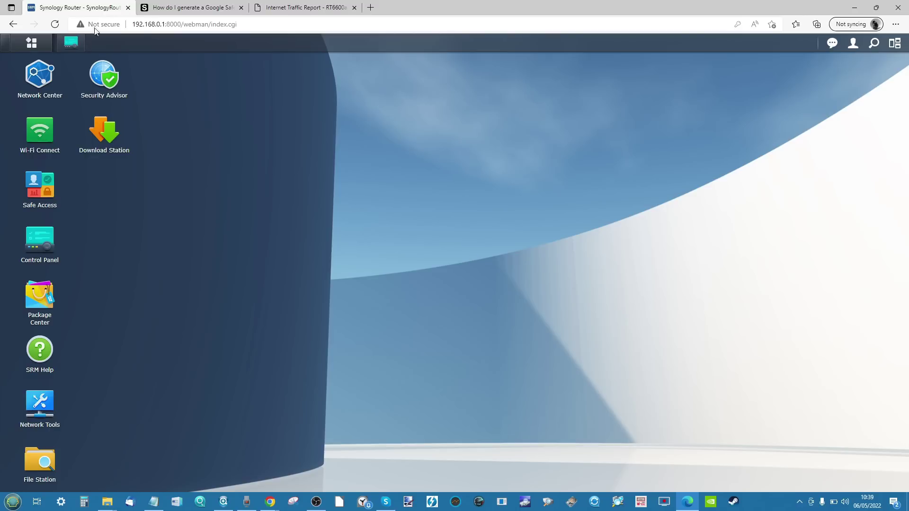
Step: Enable DoS protection in Network Center's Security advanced settings and apply it
{"action": "left_click", "coordinate": [42, 78]}
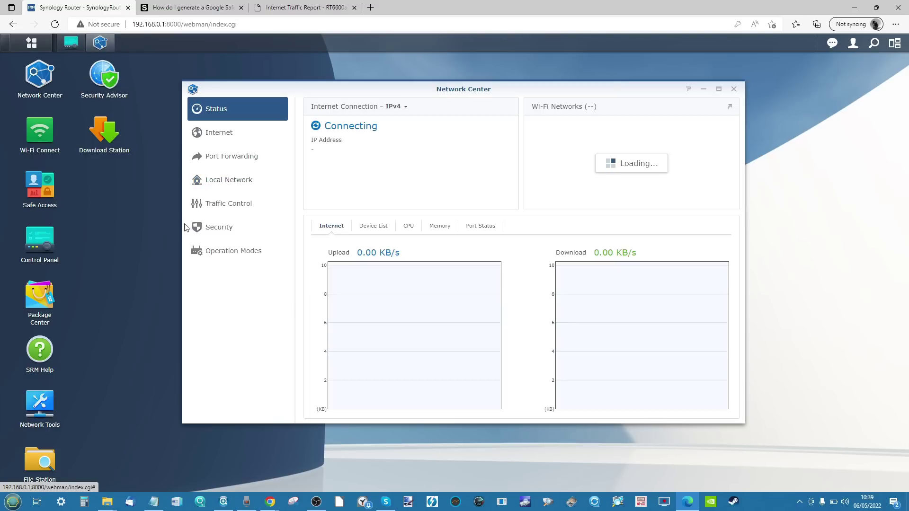
{"action": "left_click", "coordinate": [209, 229]}
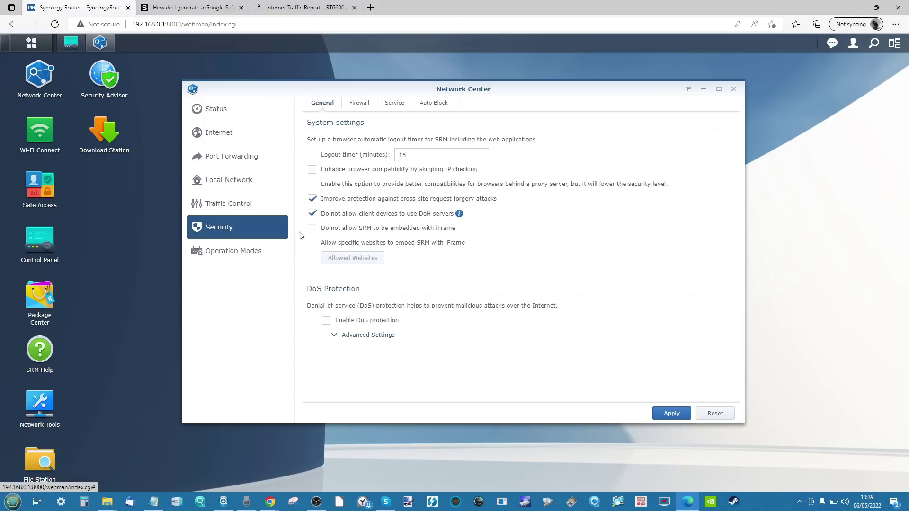
{"action": "left_click", "coordinate": [336, 336]}
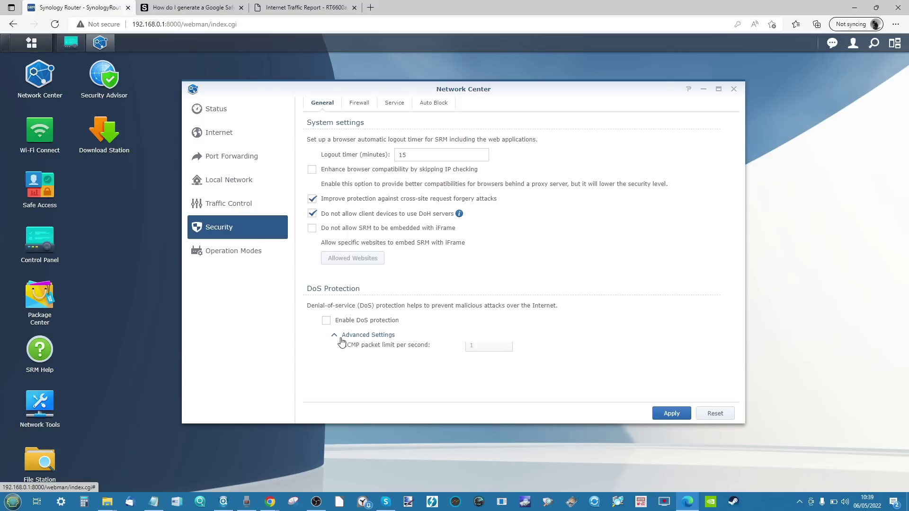
{"action": "scroll", "coordinate": [343, 341], "scroll_direction": "down", "scroll_amount": 1}
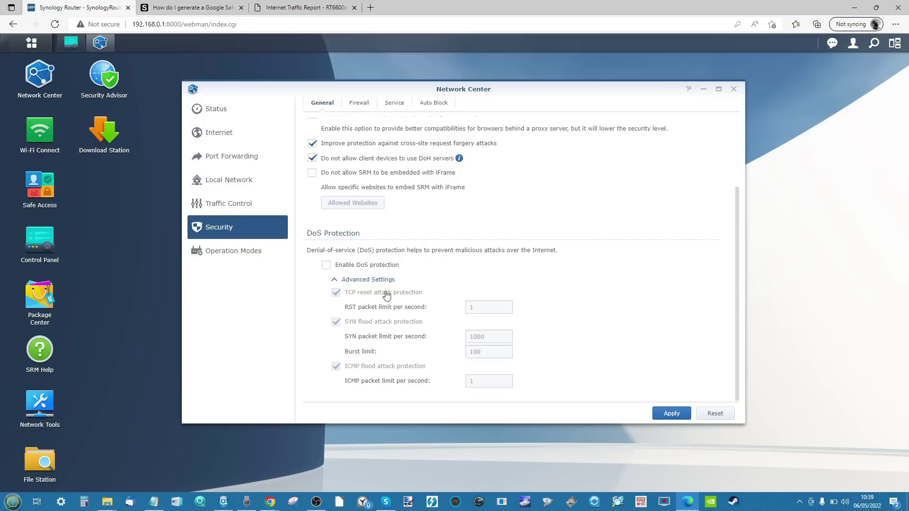
{"action": "left_click", "coordinate": [327, 266]}
{"action": "scroll", "coordinate": [495, 208], "scroll_direction": "up", "scroll_amount": 1}
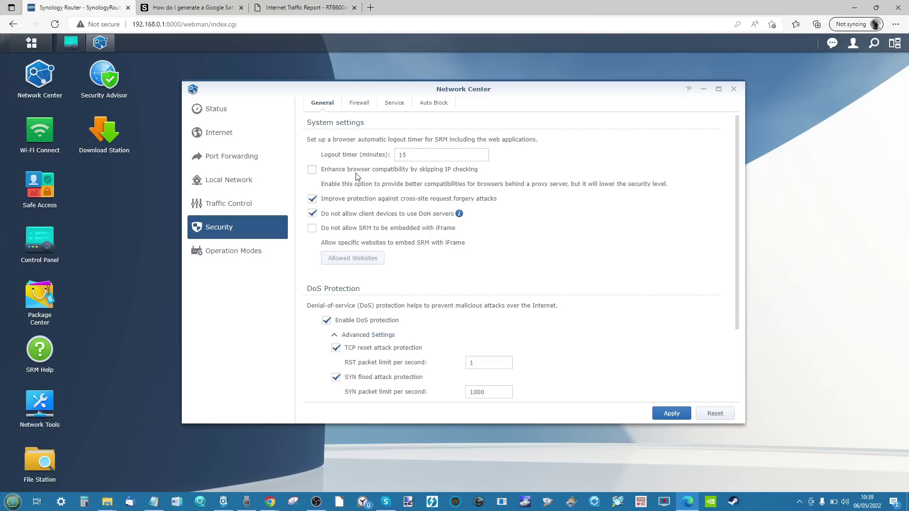
{"action": "left_click", "coordinate": [672, 413]}
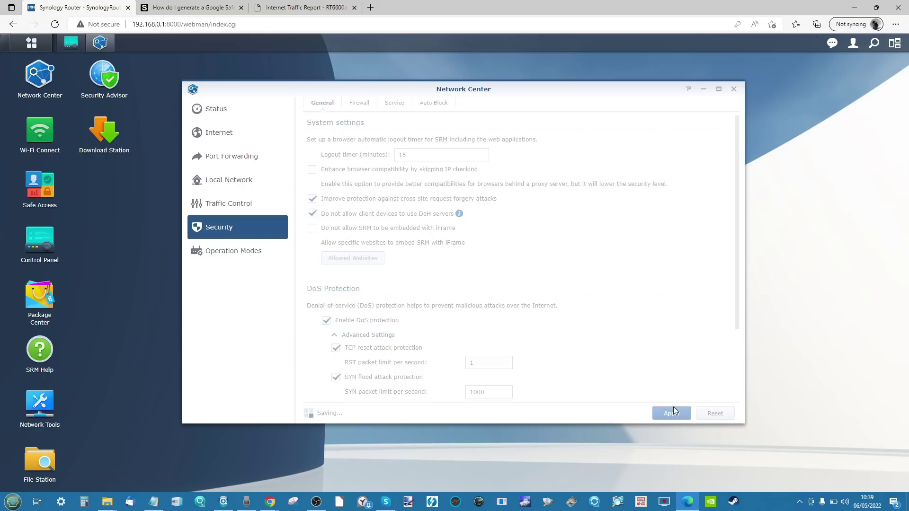
Step: Start a new firewall rule, then cancel it without saving
{"action": "left_click", "coordinate": [363, 105]}
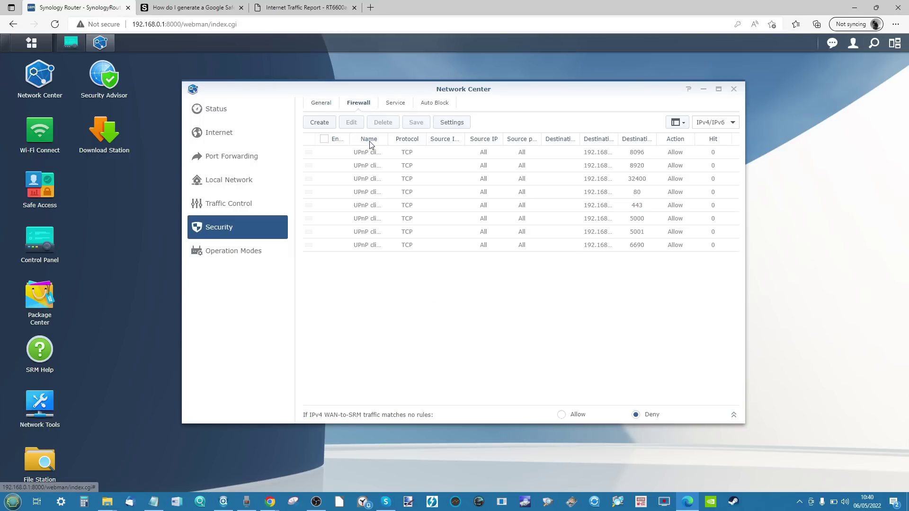
{"action": "left_click", "coordinate": [321, 124]}
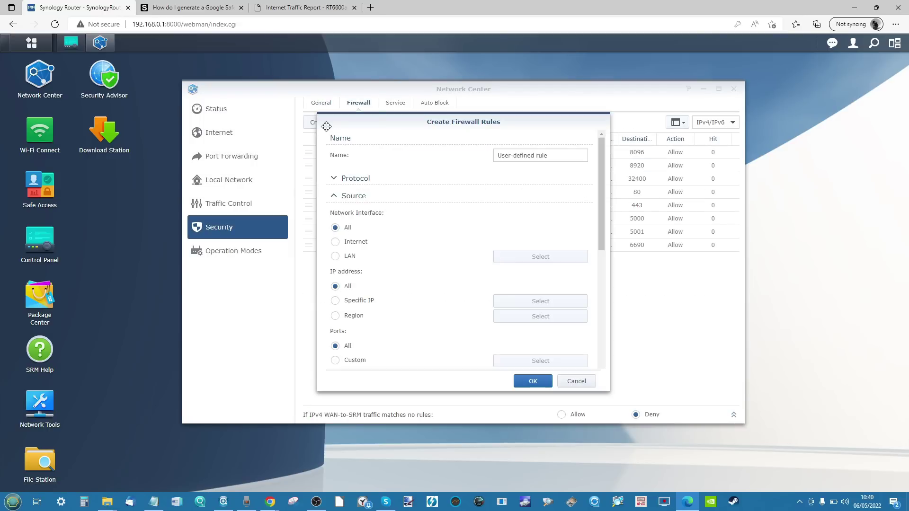
{"action": "scroll", "coordinate": [435, 250], "scroll_direction": "down", "scroll_amount": 5}
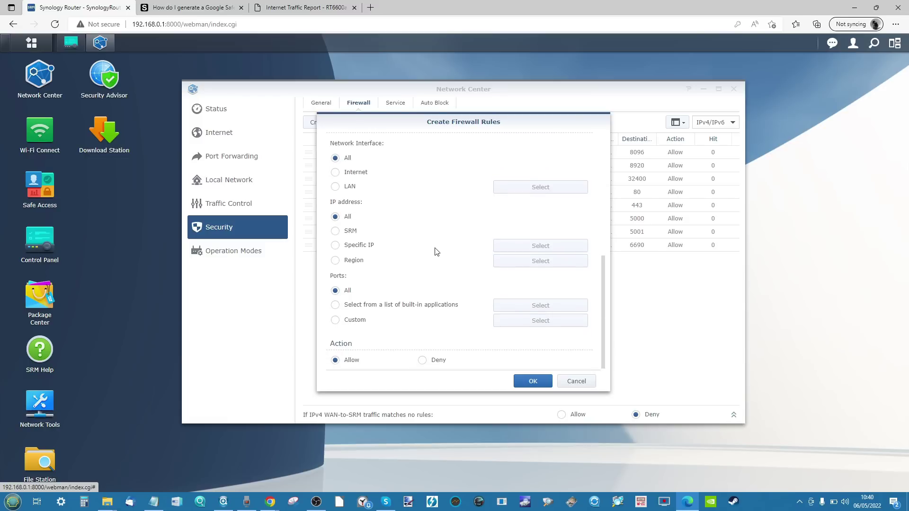
{"action": "scroll", "coordinate": [435, 251], "scroll_direction": "up", "scroll_amount": 5}
{"action": "left_click", "coordinate": [577, 381]}
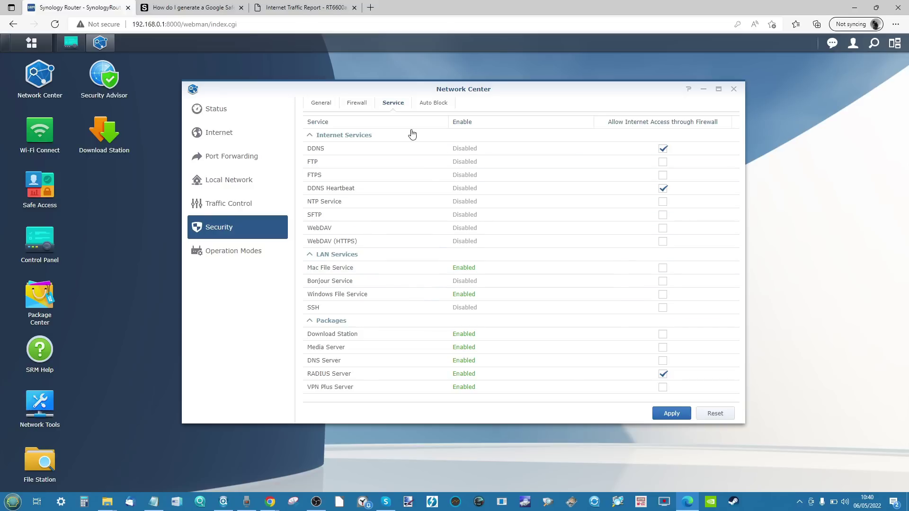
Step: Review Auto Block (10 failed logins within 5 minutes), then close Network Center
{"action": "left_click", "coordinate": [430, 105]}
{"action": "left_click", "coordinate": [395, 104]}
{"action": "left_click", "coordinate": [357, 105]}
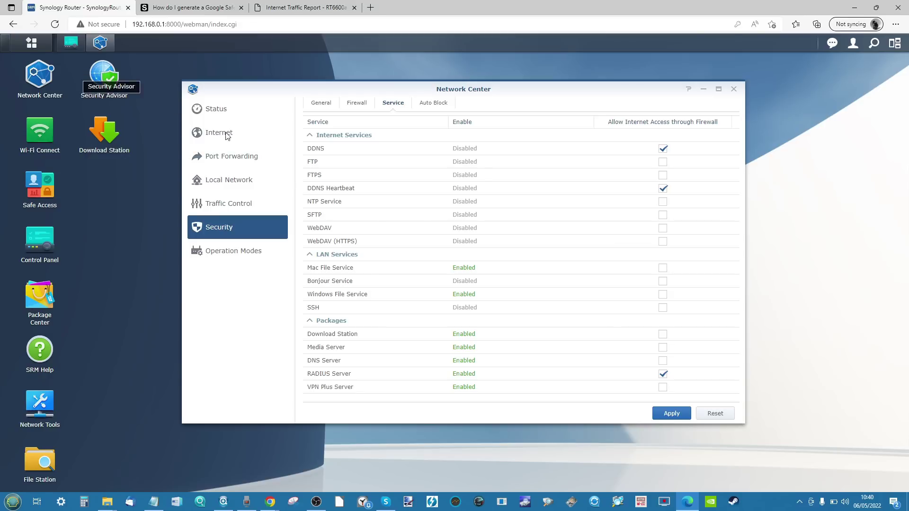
{"action": "left_click", "coordinate": [434, 104]}
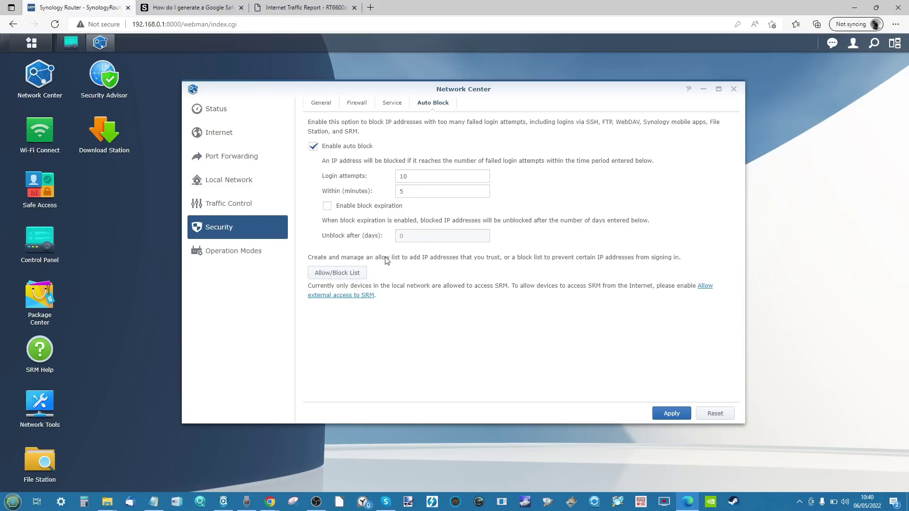
{"action": "left_click", "coordinate": [734, 89]}
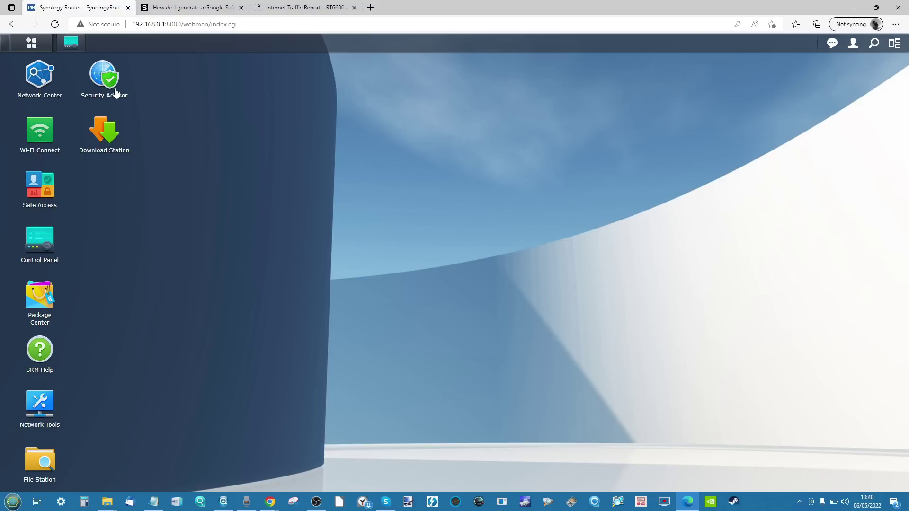
{"action": "left_click", "coordinate": [61, 88]}
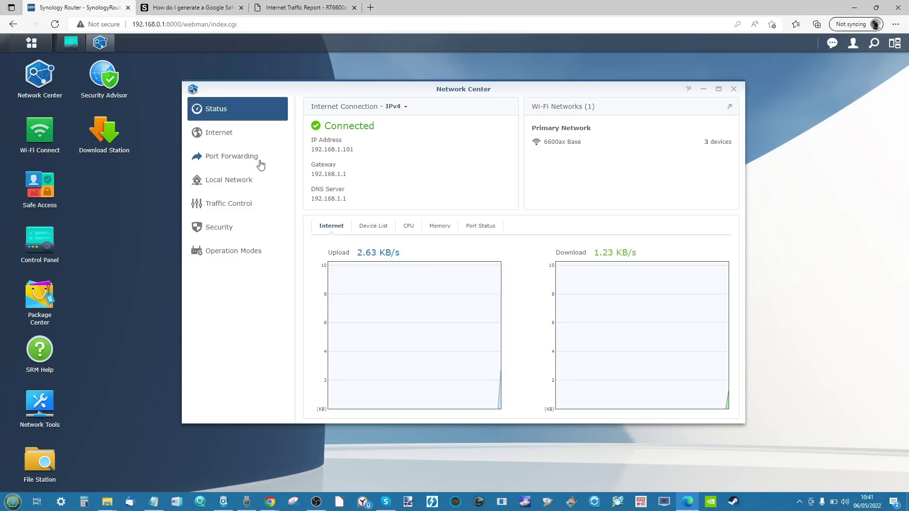
{"action": "left_click", "coordinate": [260, 164]}
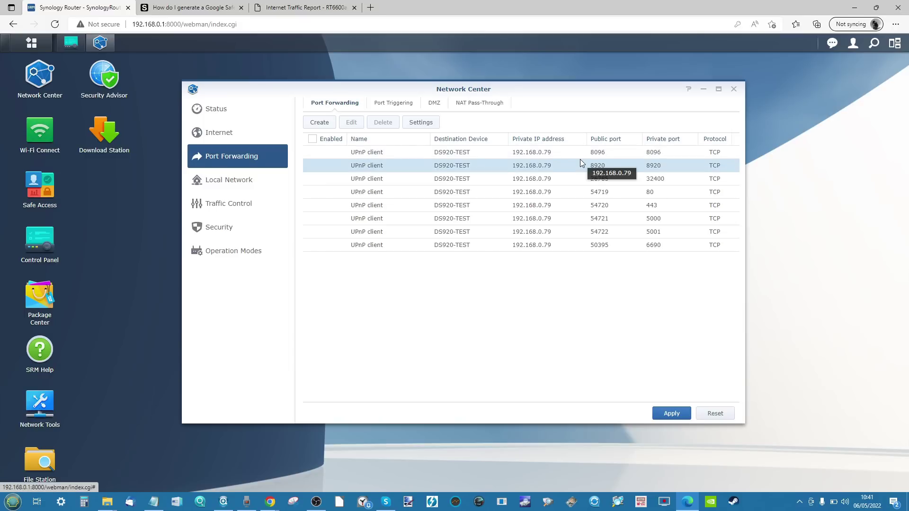
{"action": "left_click", "coordinate": [412, 124]}
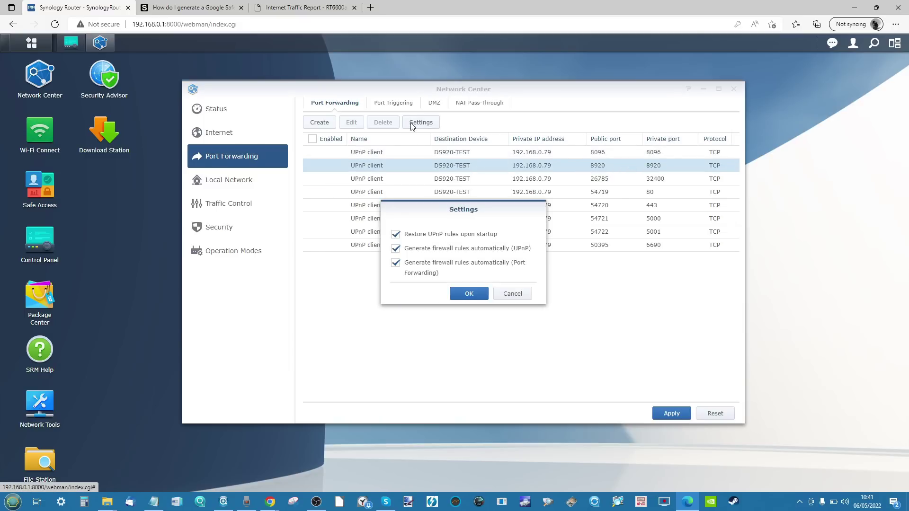
{"action": "left_click", "coordinate": [519, 295]}
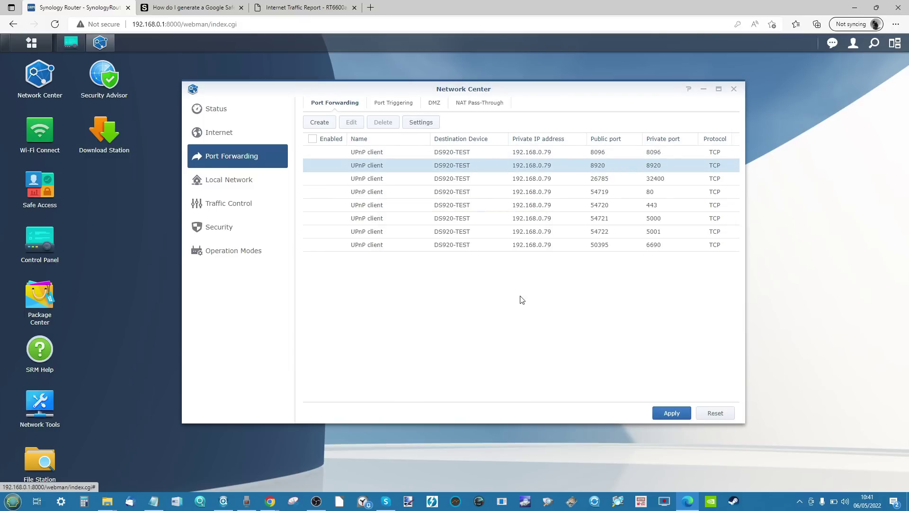
{"action": "left_click", "coordinate": [318, 124]}
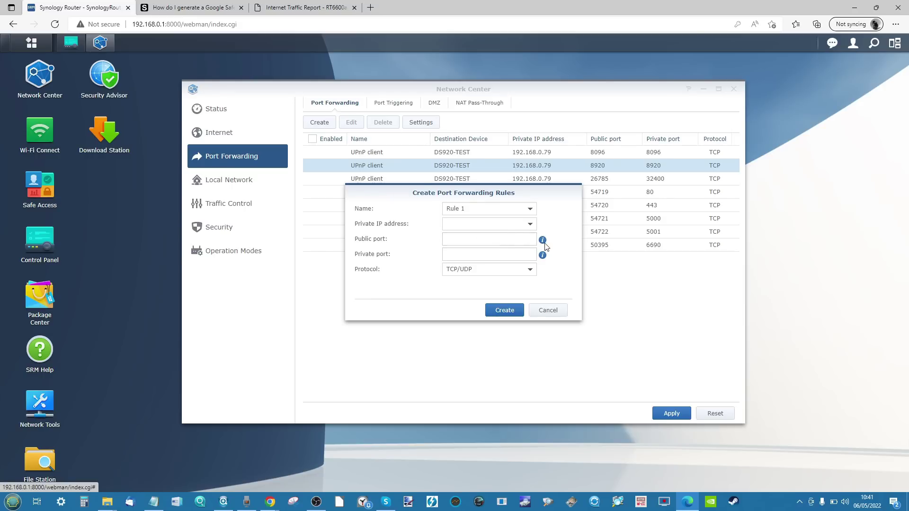
{"action": "left_click", "coordinate": [550, 312]}
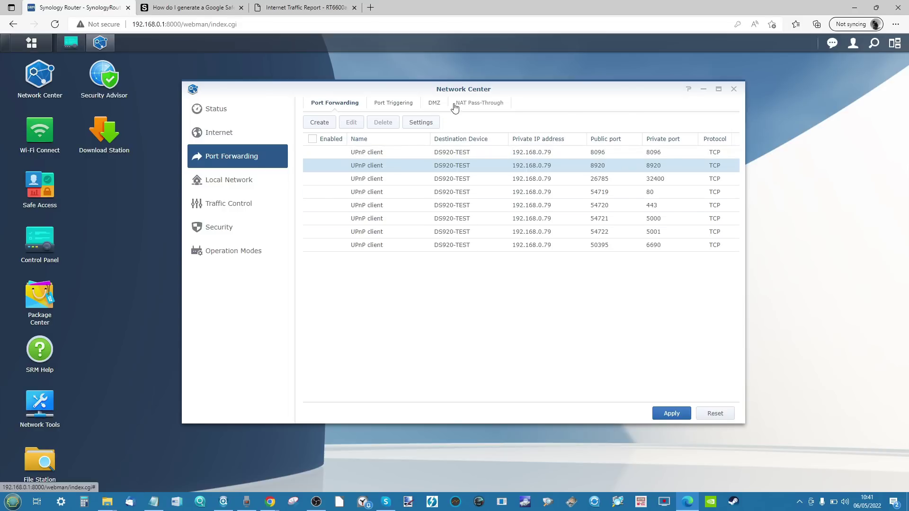
{"action": "left_click", "coordinate": [472, 108]}
{"action": "left_click", "coordinate": [418, 104]}
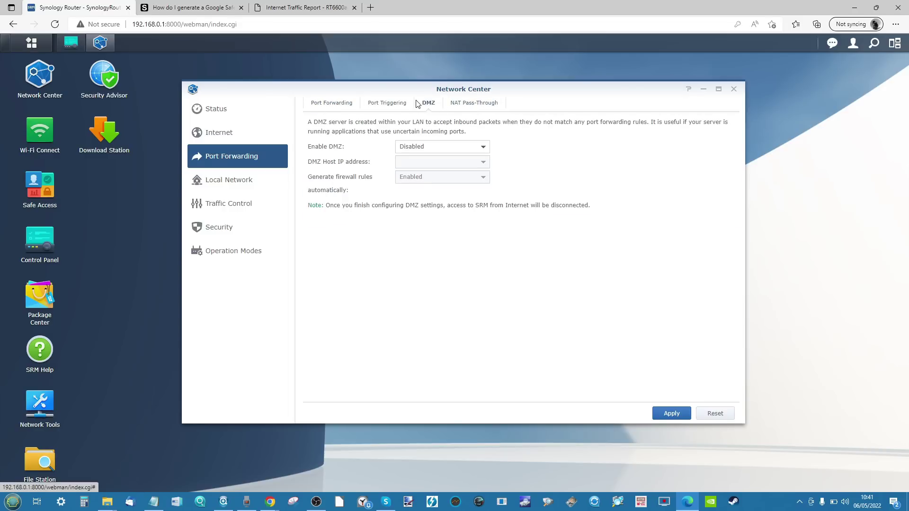
{"action": "left_click", "coordinate": [385, 104]}
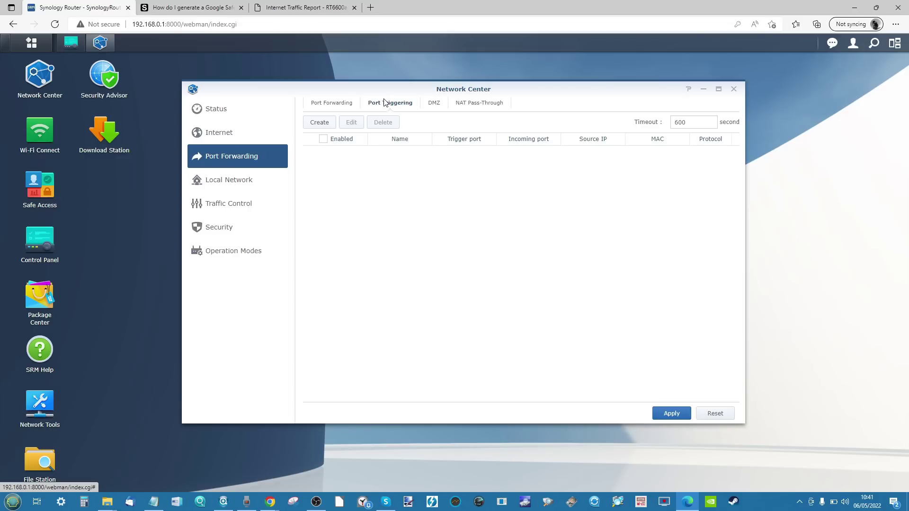
{"action": "left_click", "coordinate": [735, 90]}
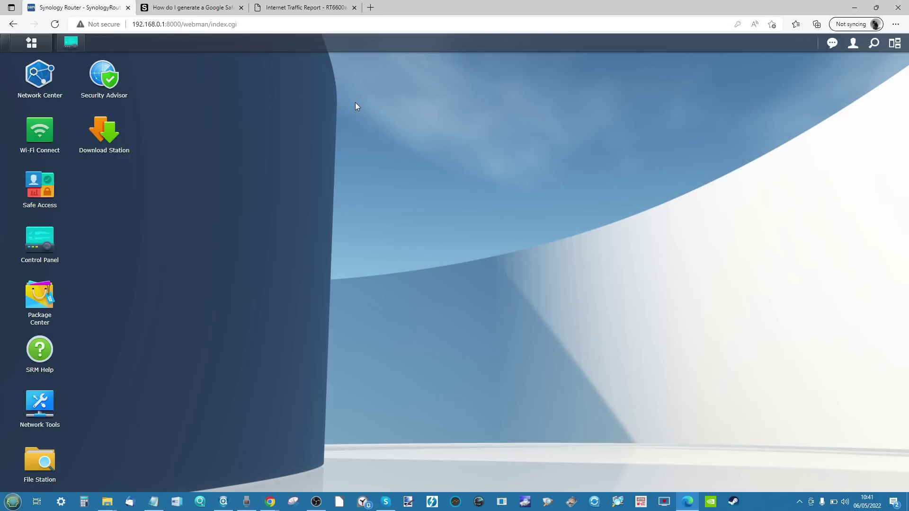
Step: Open Safe Access, then enlarge and reposition its window to show the chart labels
{"action": "left_click", "coordinate": [33, 187]}
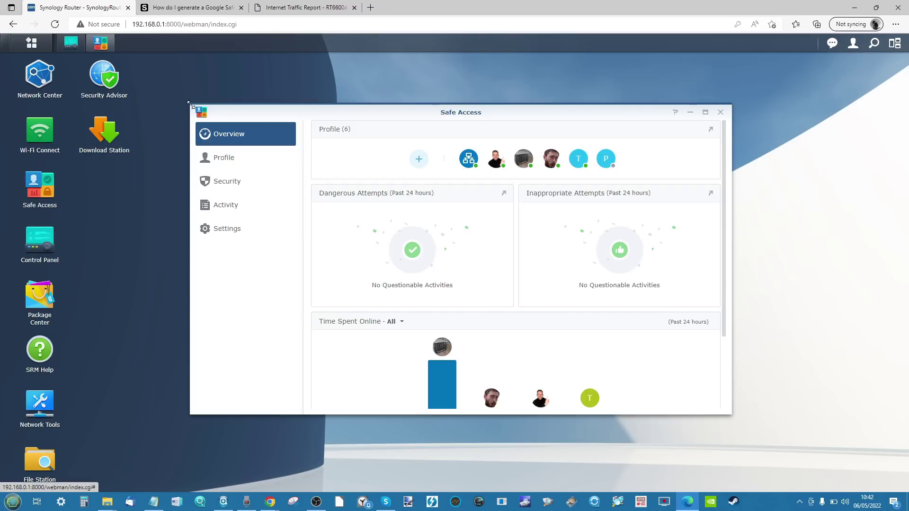
{"action": "left_click_drag", "start_coordinate": [189, 104], "coordinate": [144, 66]}
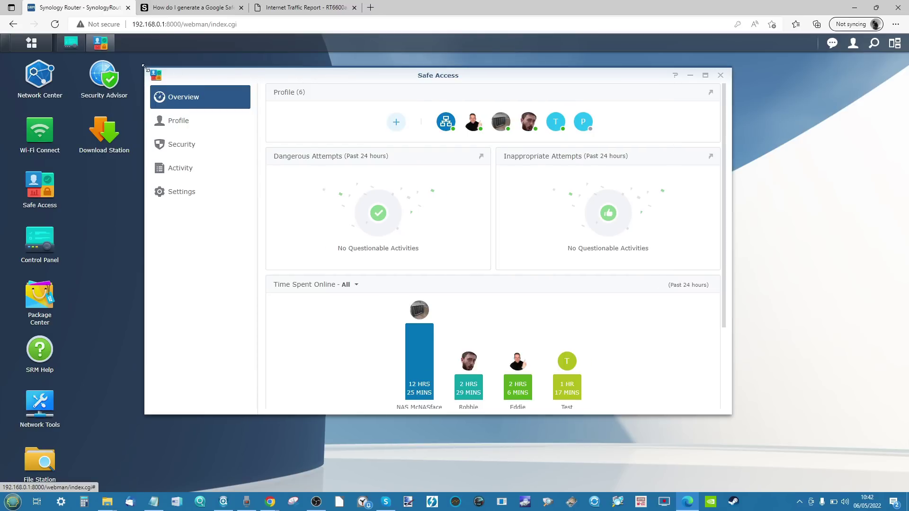
{"action": "left_click_drag", "start_coordinate": [252, 73], "coordinate": [323, 89]}
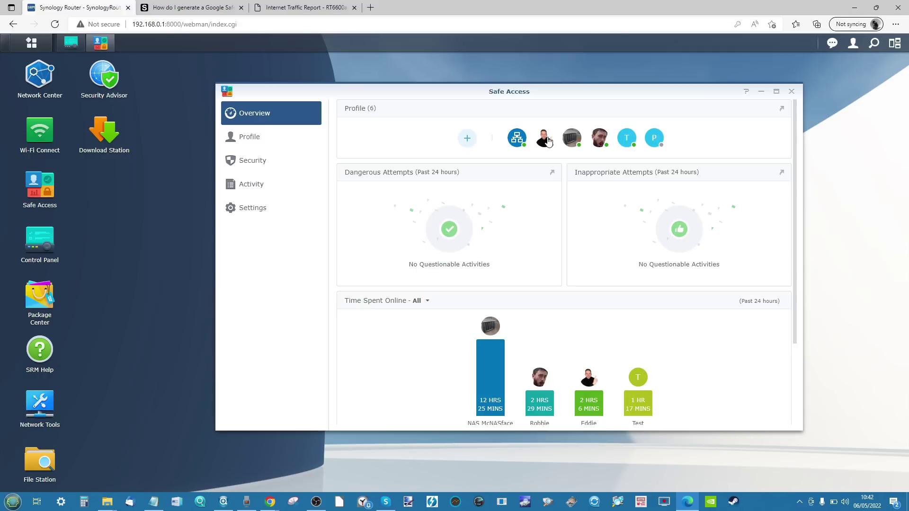
Step: On the Safe Access profiles page, open the two-device profile with Pixel-6-Pro for editing
{"action": "left_click", "coordinate": [259, 143]}
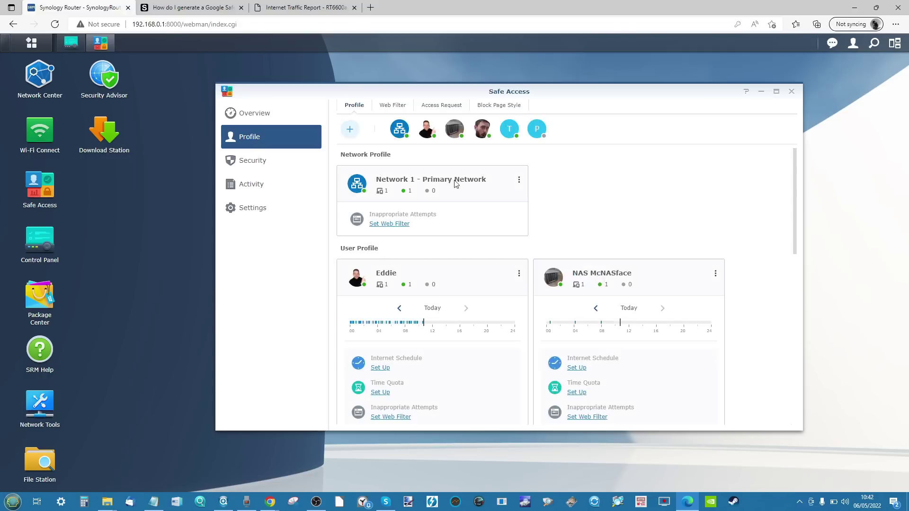
{"action": "scroll", "coordinate": [423, 210], "scroll_direction": "down", "scroll_amount": 5}
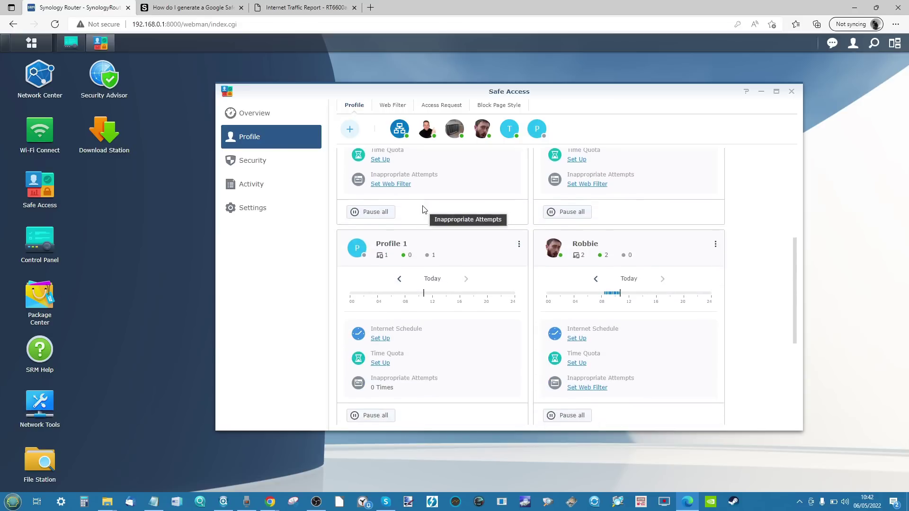
{"action": "scroll", "coordinate": [423, 209], "scroll_direction": "up", "scroll_amount": 8}
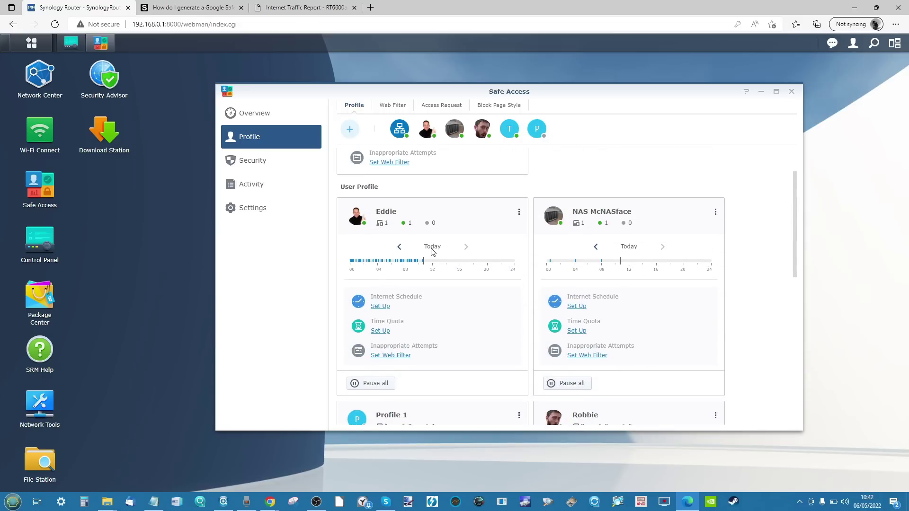
{"action": "scroll", "coordinate": [432, 253], "scroll_direction": "down", "scroll_amount": 2}
{"action": "scroll", "coordinate": [435, 249], "scroll_direction": "up", "scroll_amount": 2}
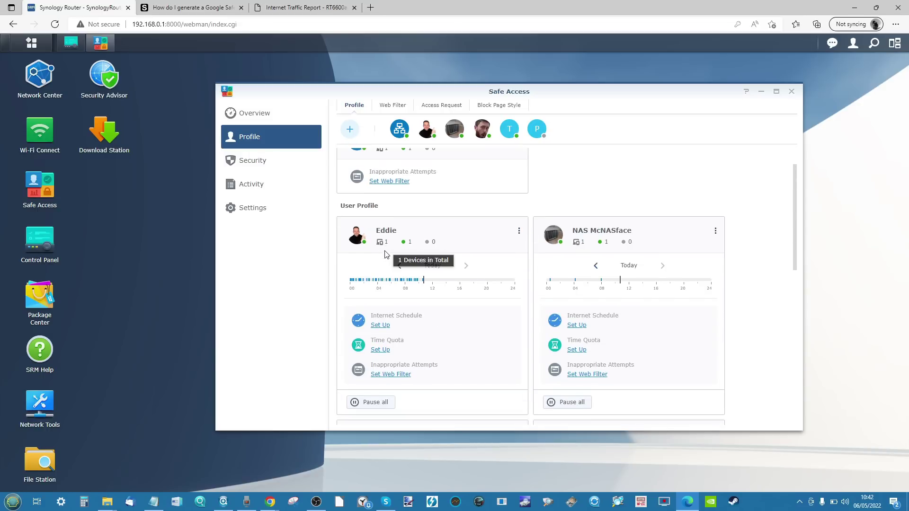
{"action": "scroll", "coordinate": [381, 245], "scroll_direction": "down", "scroll_amount": 5}
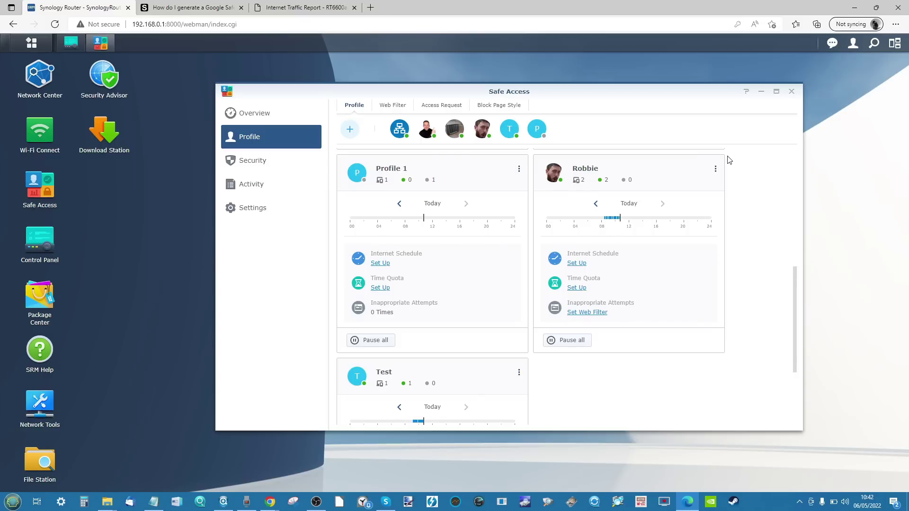
{"action": "left_click", "coordinate": [555, 175]}
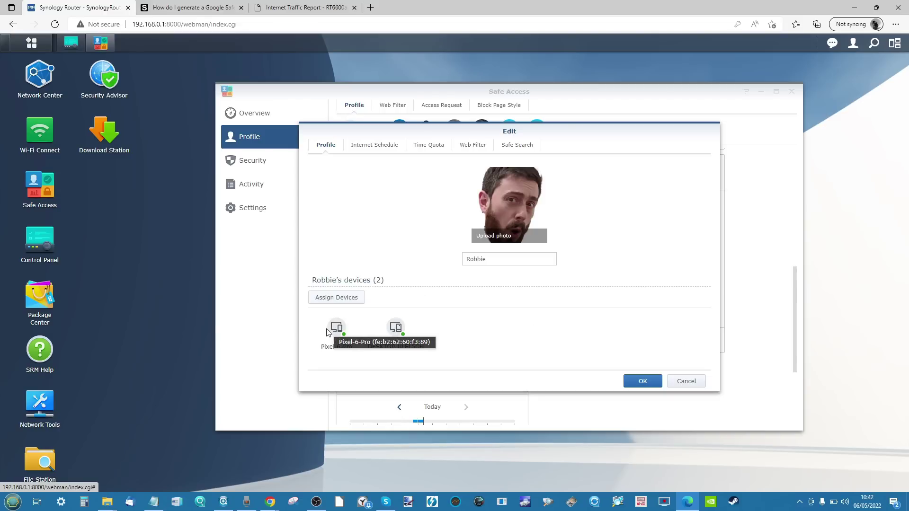
Step: Confirm the profile's two assigned devices and toggle its Internet Schedule on and off
{"action": "left_click", "coordinate": [334, 303]}
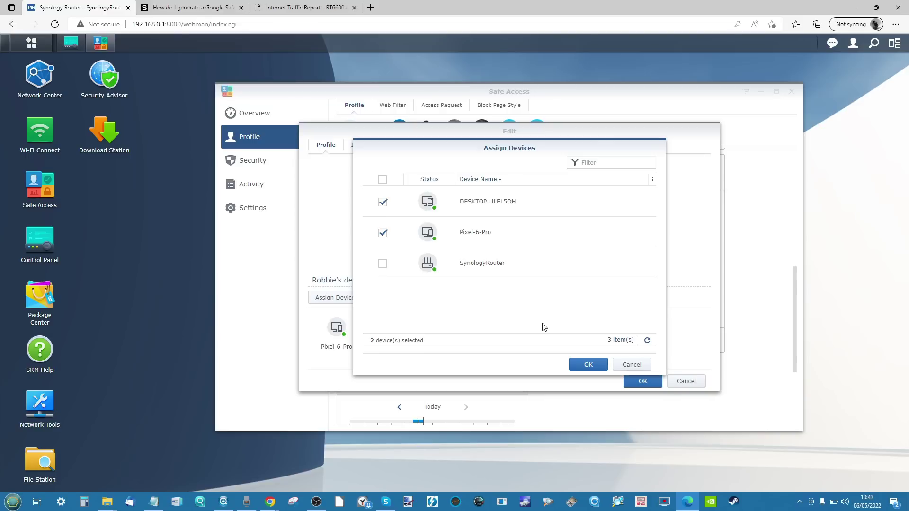
{"action": "left_click", "coordinate": [633, 365]}
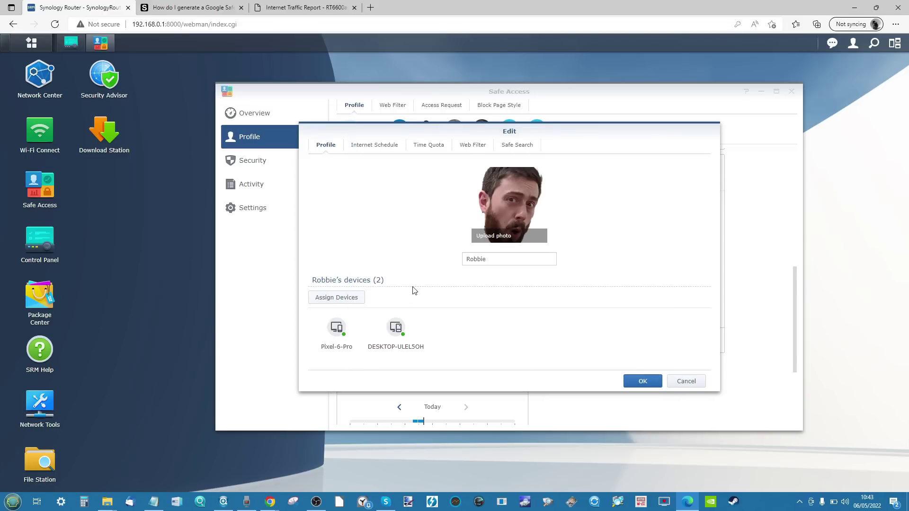
{"action": "left_click", "coordinate": [384, 146]}
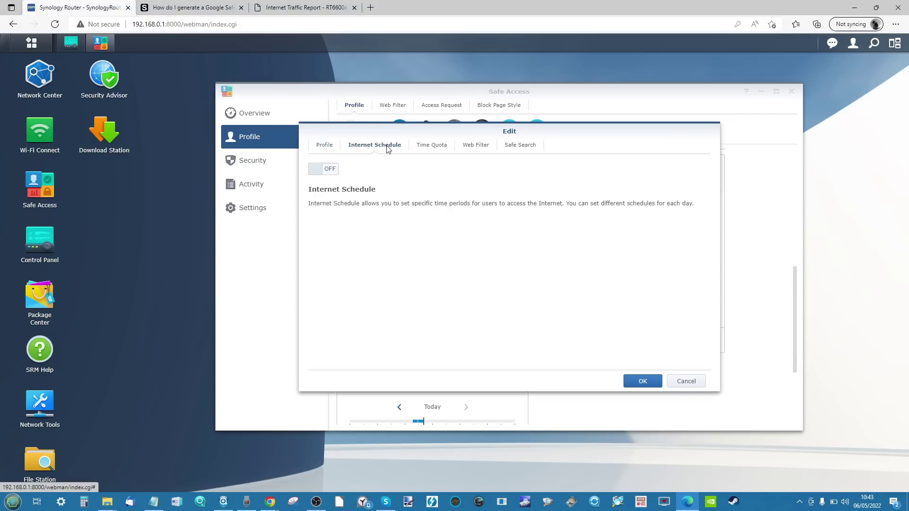
{"action": "left_click", "coordinate": [318, 173]}
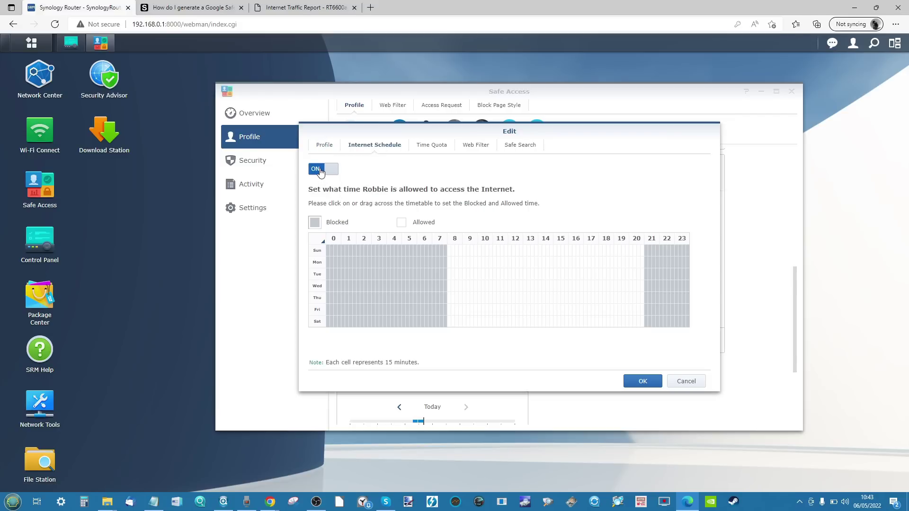
{"action": "left_click", "coordinate": [320, 171]}
Step: Enable a Time Quota of 03 hrs 30 mins, the same every day
{"action": "left_click", "coordinate": [430, 146]}
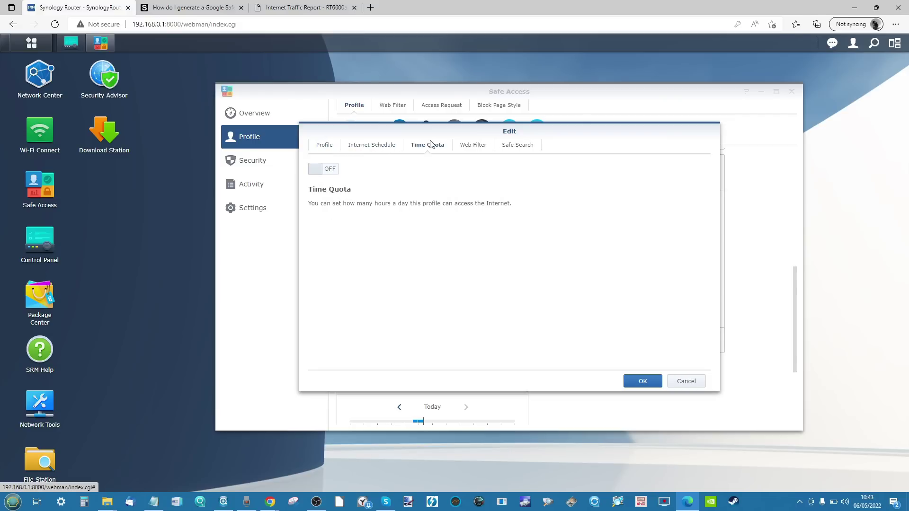
{"action": "left_click", "coordinate": [336, 177]}
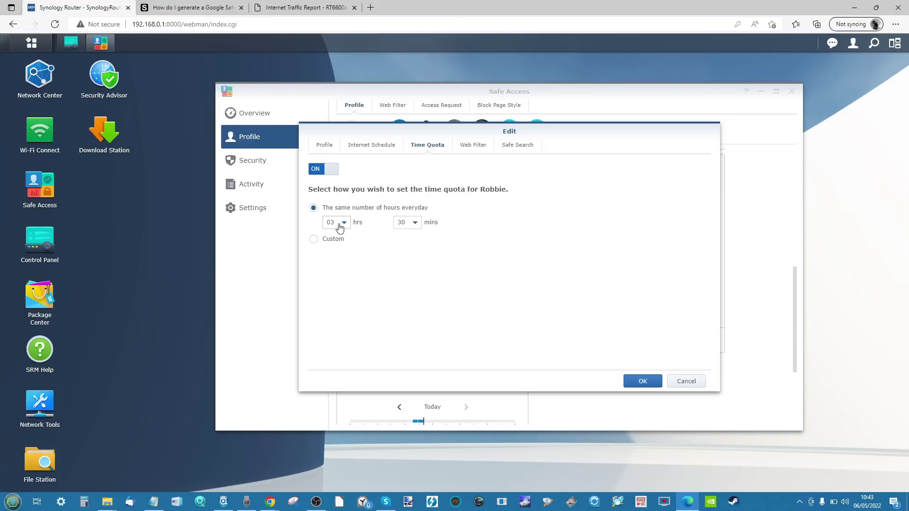
{"action": "left_click", "coordinate": [320, 239]}
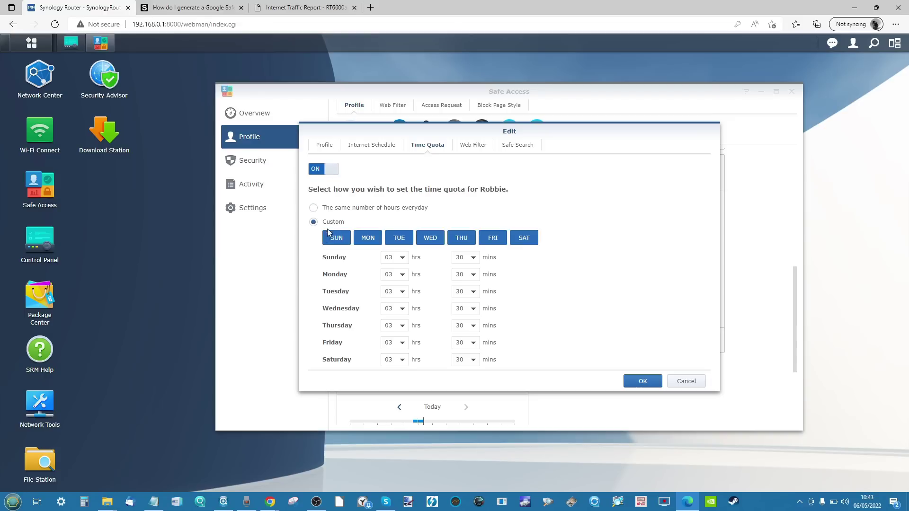
{"action": "left_click", "coordinate": [315, 208]}
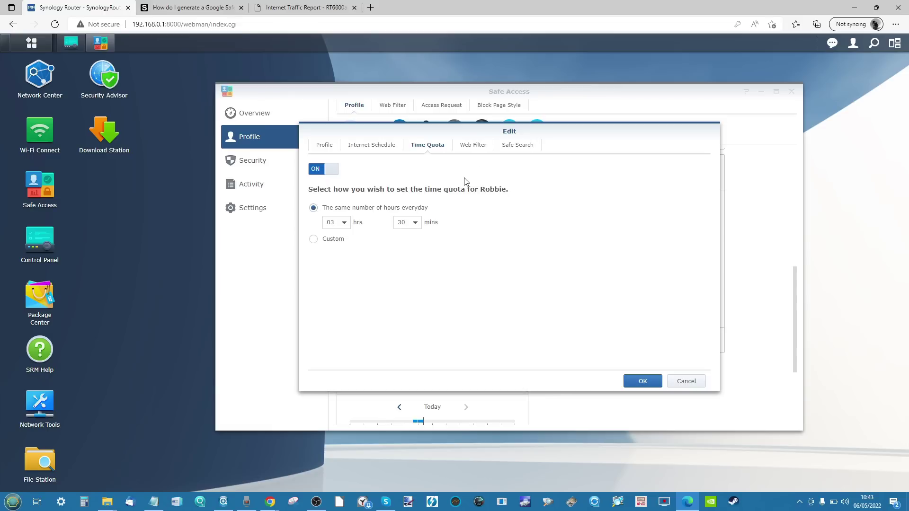
Step: Turn on web filtering and close the custom web filter list unchanged
{"action": "left_click", "coordinate": [468, 146]}
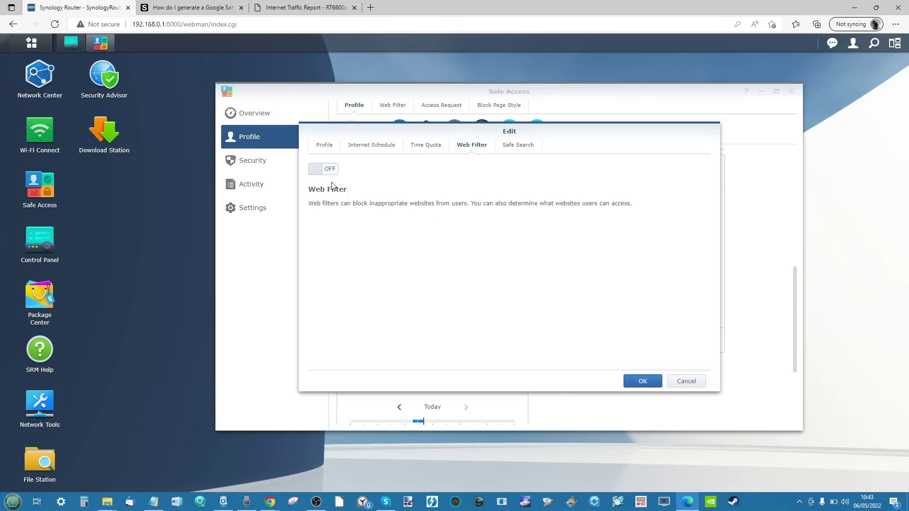
{"action": "left_click", "coordinate": [330, 169]}
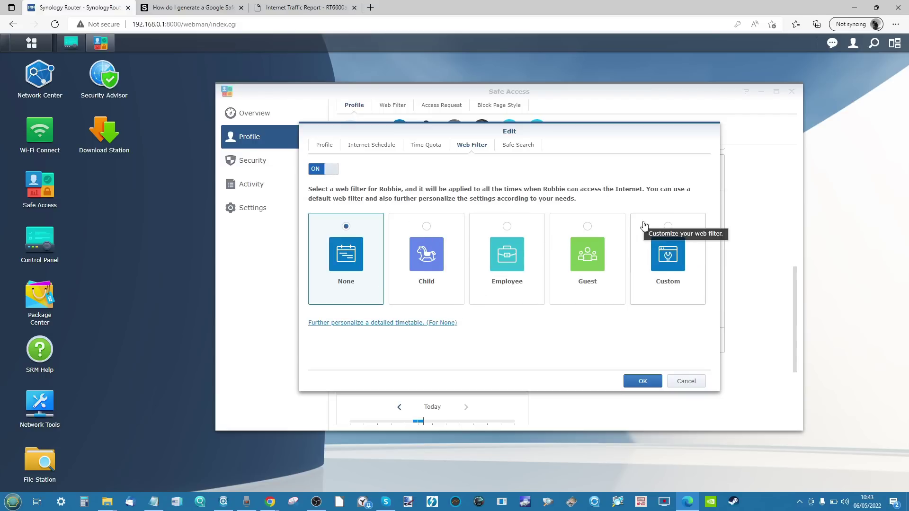
{"action": "left_click", "coordinate": [669, 242]}
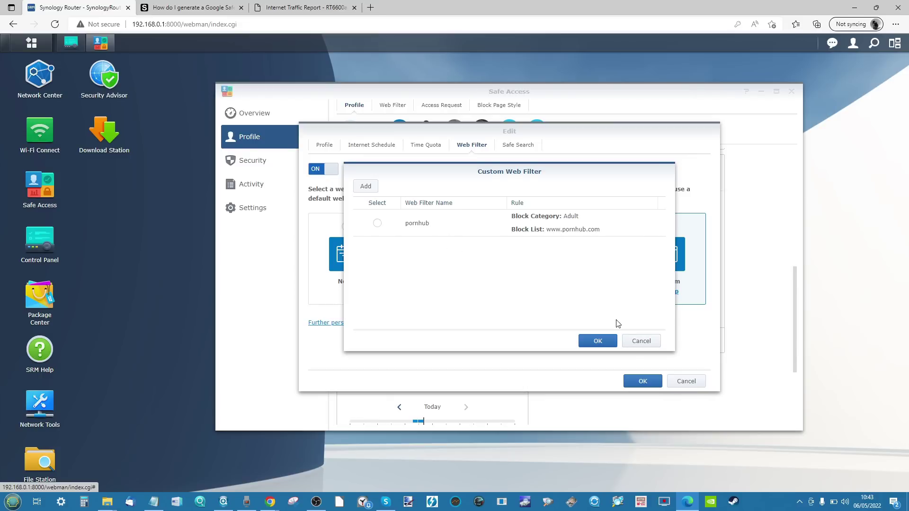
{"action": "left_click", "coordinate": [627, 341]}
Step: Turn on Safe Search for YouTube (Moderate), Google, Bing and DuckDuckGo, then close the editor
{"action": "left_click", "coordinate": [529, 147]}
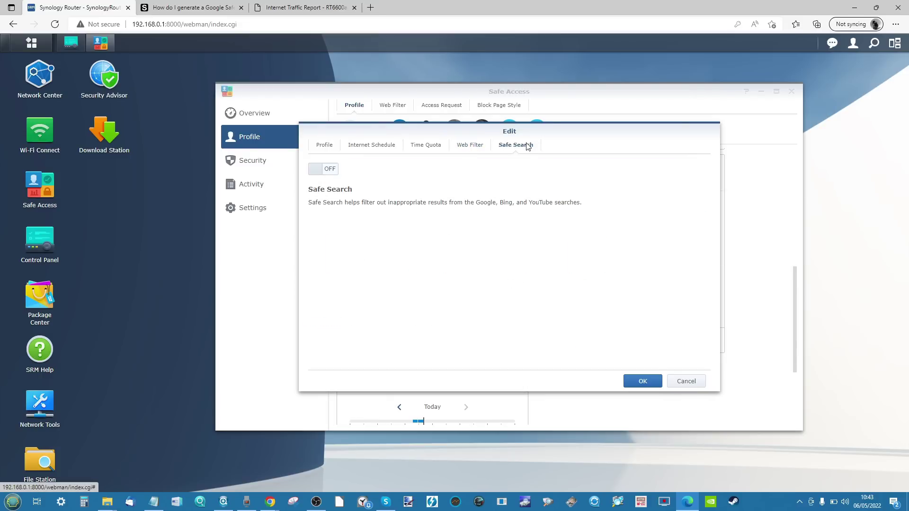
{"action": "left_click", "coordinate": [333, 173]}
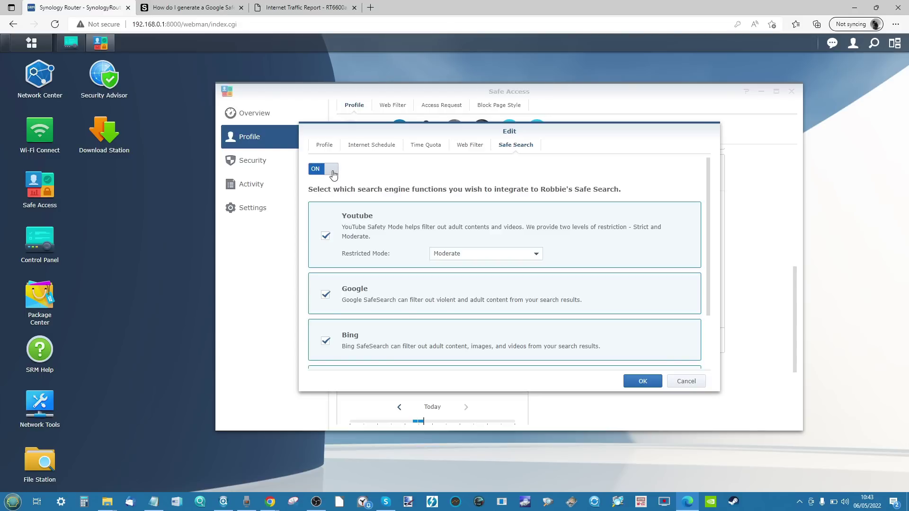
{"action": "scroll", "coordinate": [408, 284], "scroll_direction": "down", "scroll_amount": 2}
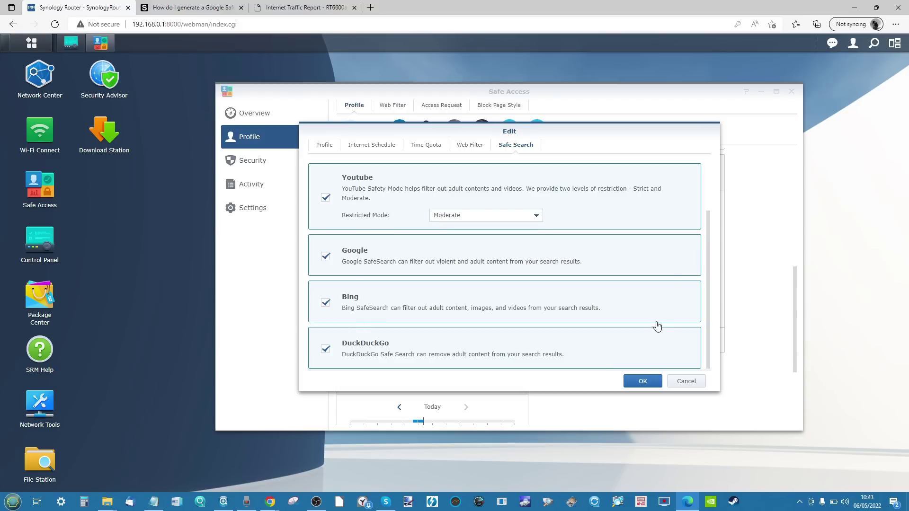
{"action": "left_click", "coordinate": [686, 381]}
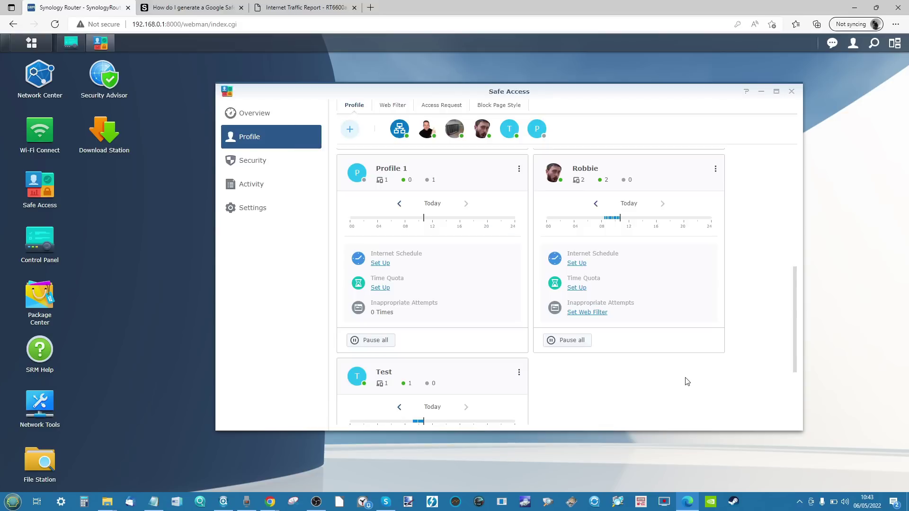
Step: Enable block page customization, abandoning the background image upload
{"action": "left_click", "coordinate": [502, 105]}
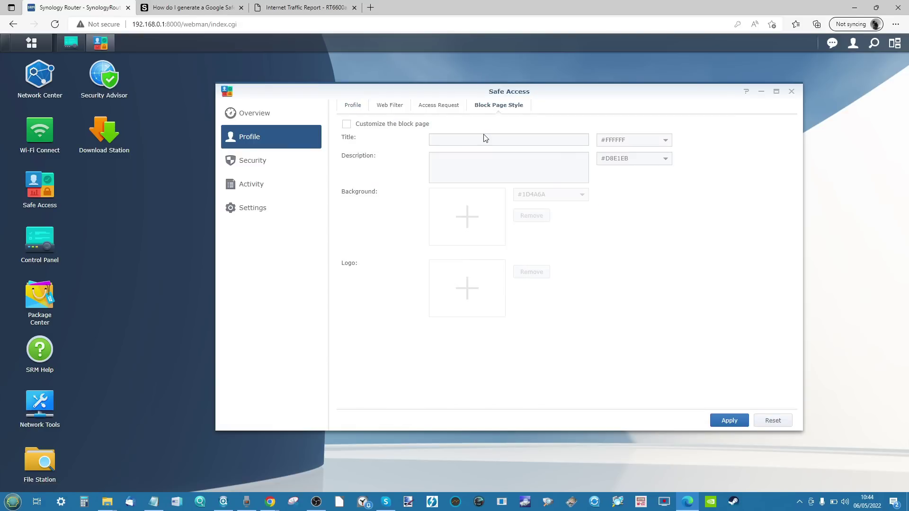
{"action": "left_click", "coordinate": [402, 125]}
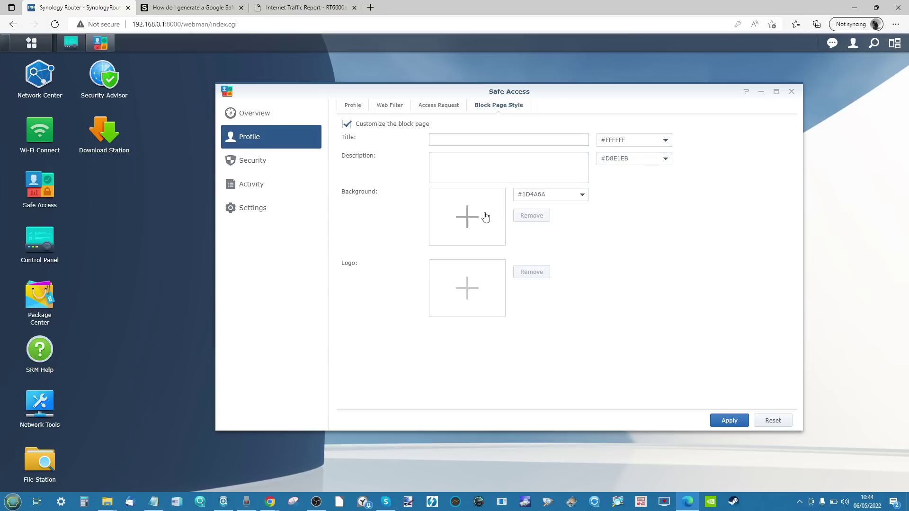
{"action": "left_click", "coordinate": [451, 205]}
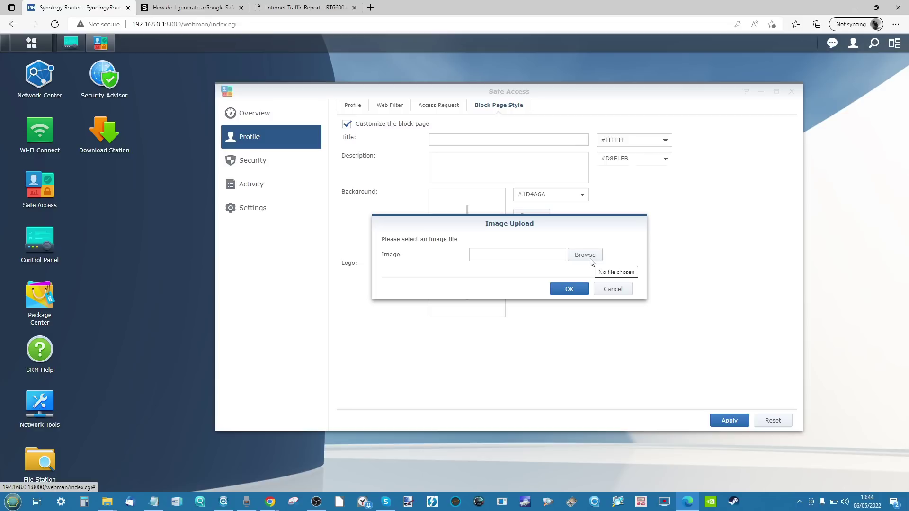
{"action": "left_click", "coordinate": [612, 289]}
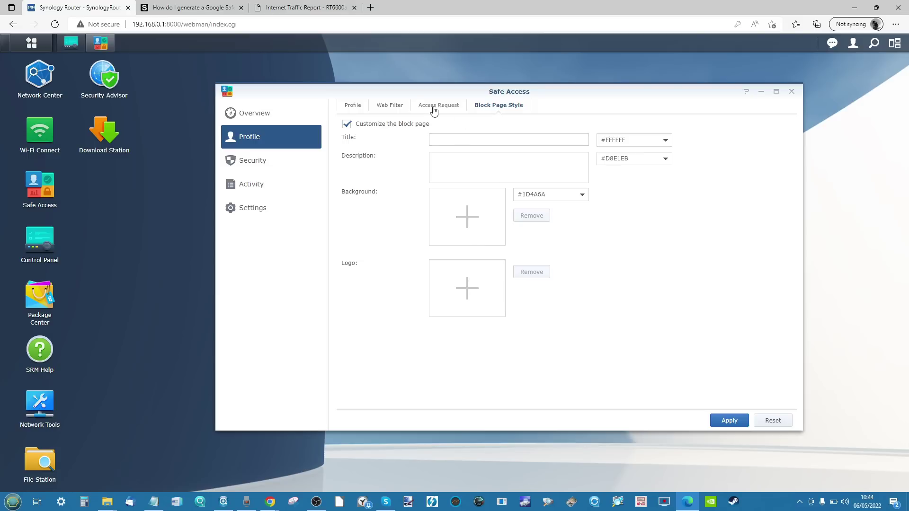
Step: View the web filter list and Control Panel's services, then show the Access Request page
{"action": "left_click", "coordinate": [394, 106]}
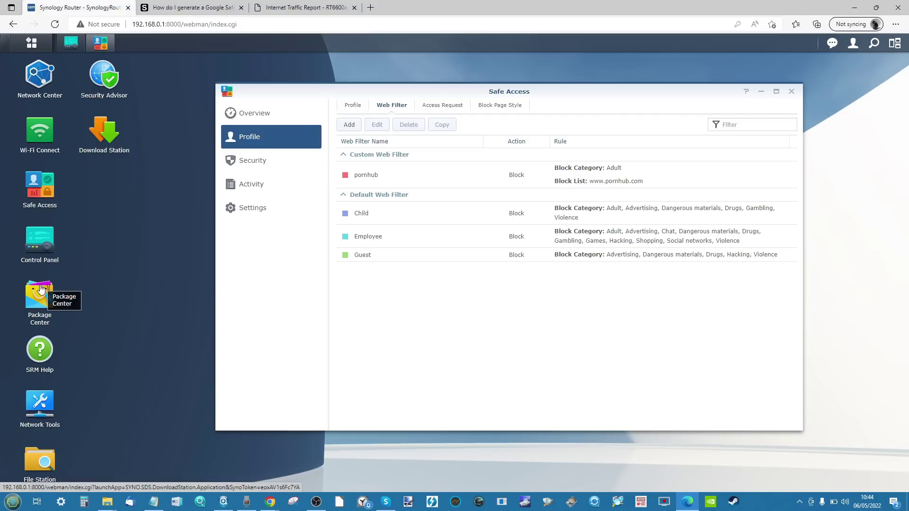
{"action": "left_click", "coordinate": [41, 256]}
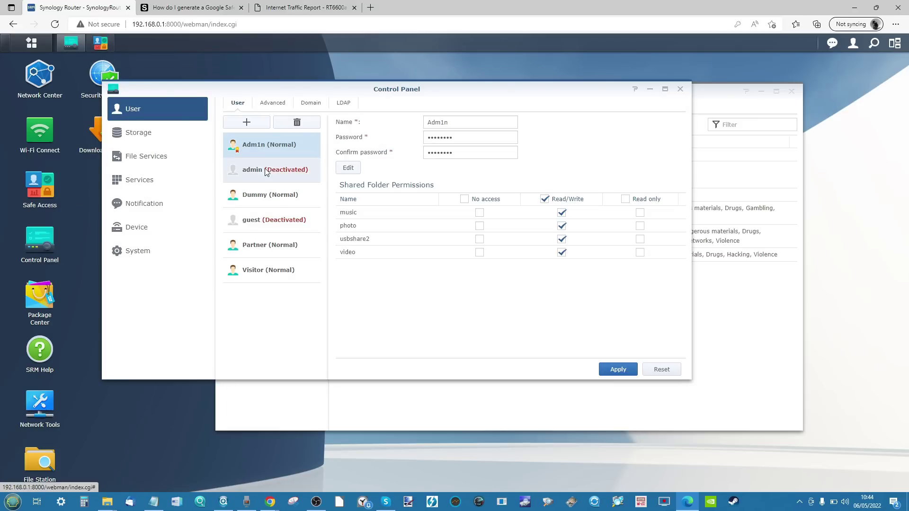
{"action": "left_click", "coordinate": [184, 187]}
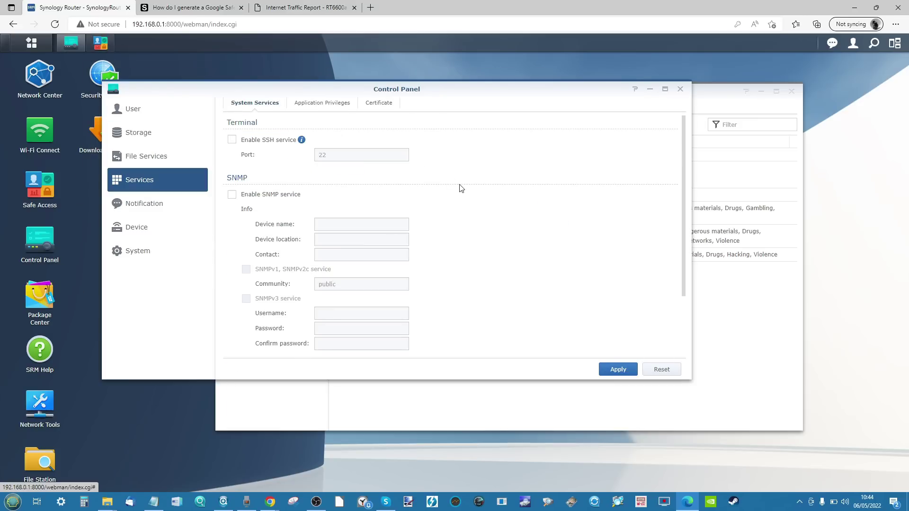
{"action": "left_click", "coordinate": [650, 89]}
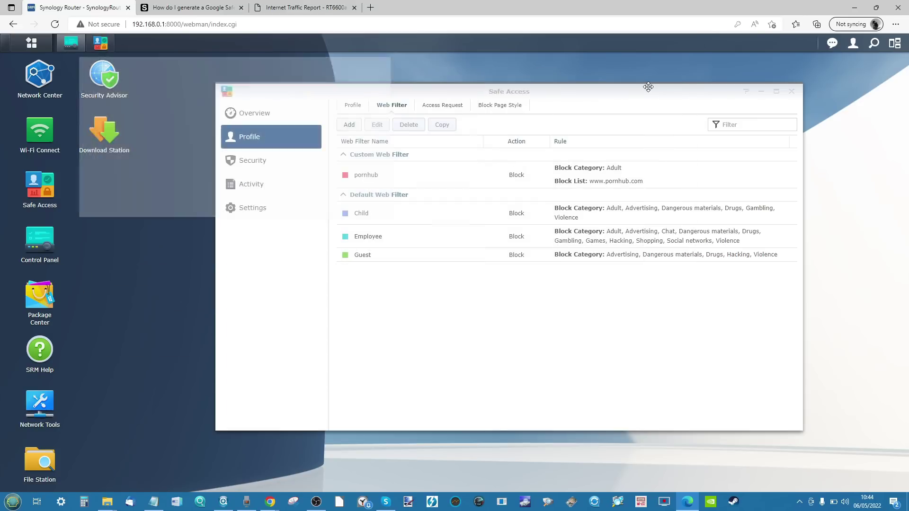
{"action": "left_click", "coordinate": [433, 108]}
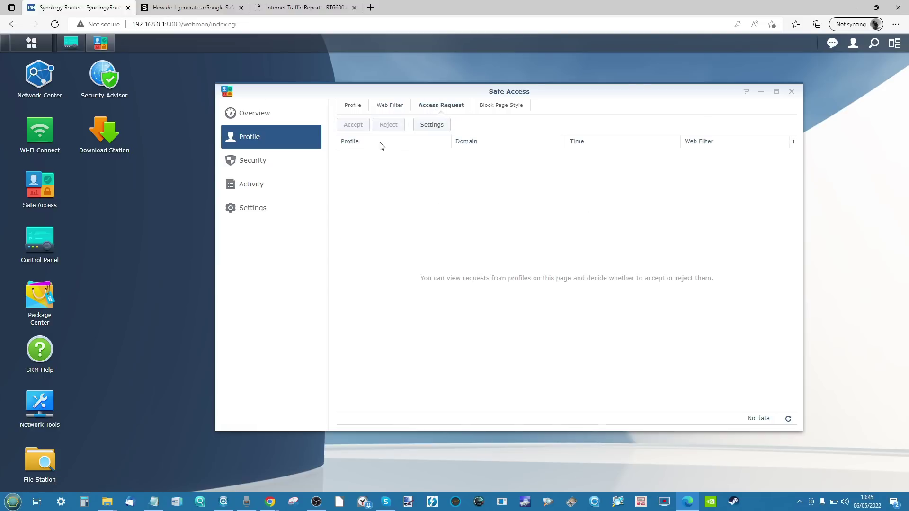
Step: Review the Allow users to request access setting without saving, then return to the overview
{"action": "left_click", "coordinate": [439, 125]}
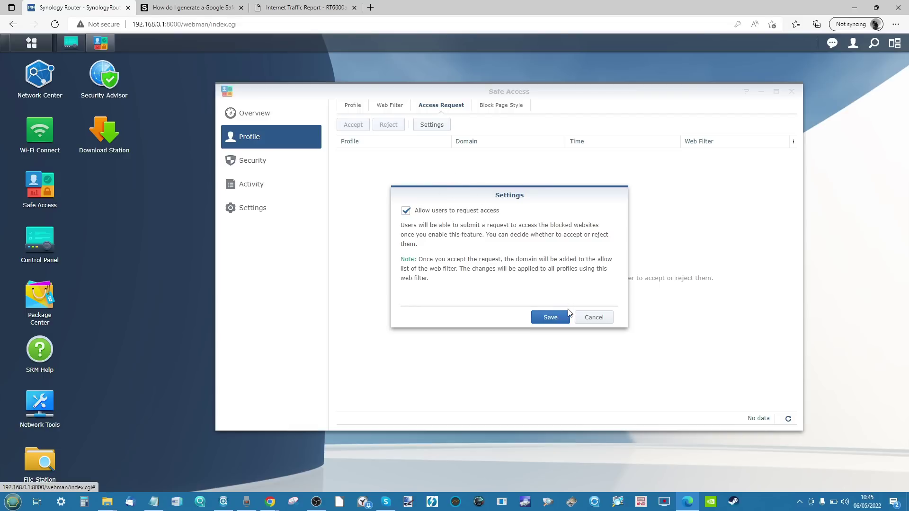
{"action": "left_click", "coordinate": [594, 318]}
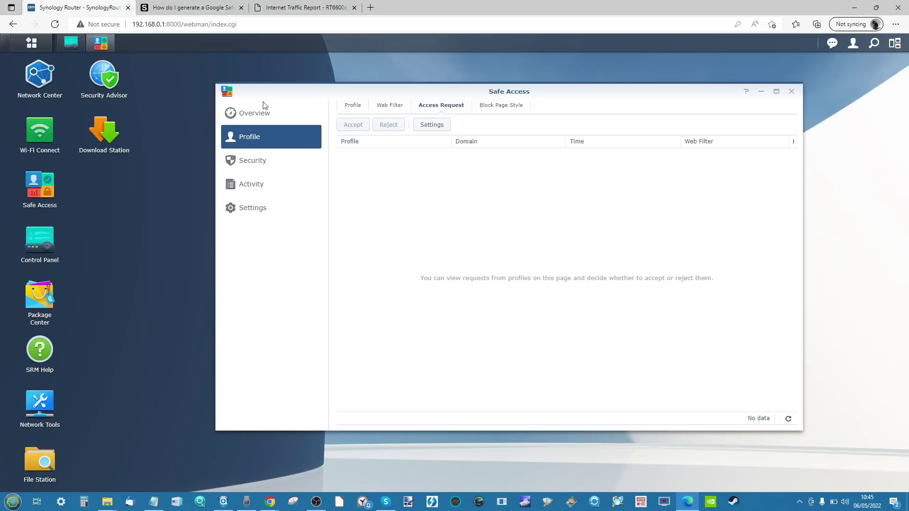
{"action": "left_click", "coordinate": [263, 116]}
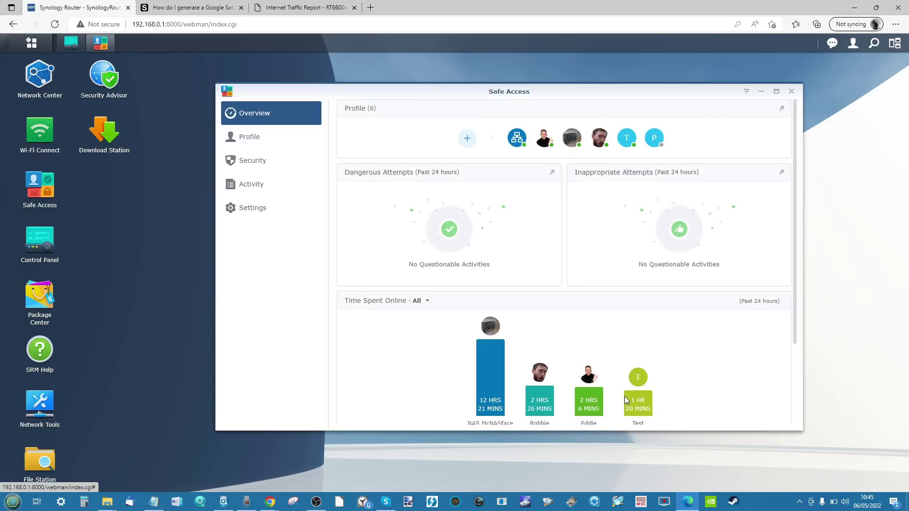
Step: Browse Safe Access's Security and Activity pages, ending on its notification settings
{"action": "scroll", "coordinate": [569, 378], "scroll_direction": "down", "scroll_amount": 1}
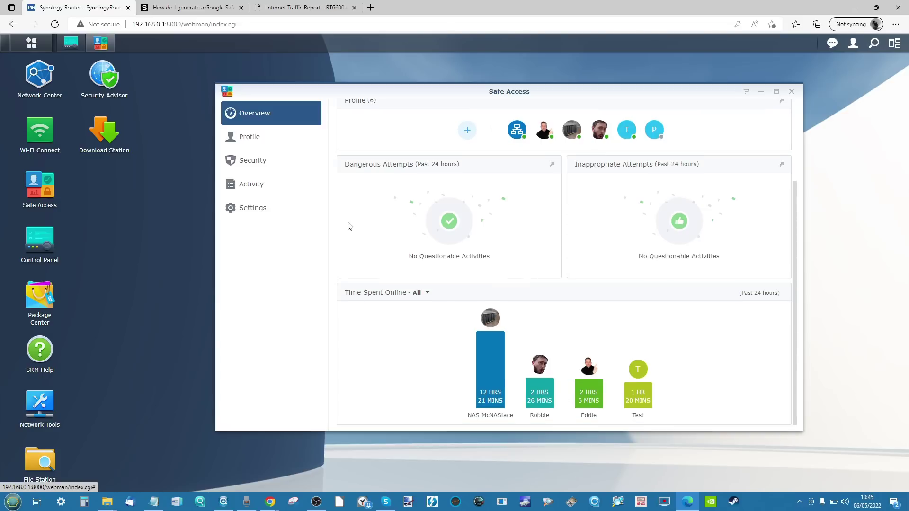
{"action": "left_click", "coordinate": [262, 163]}
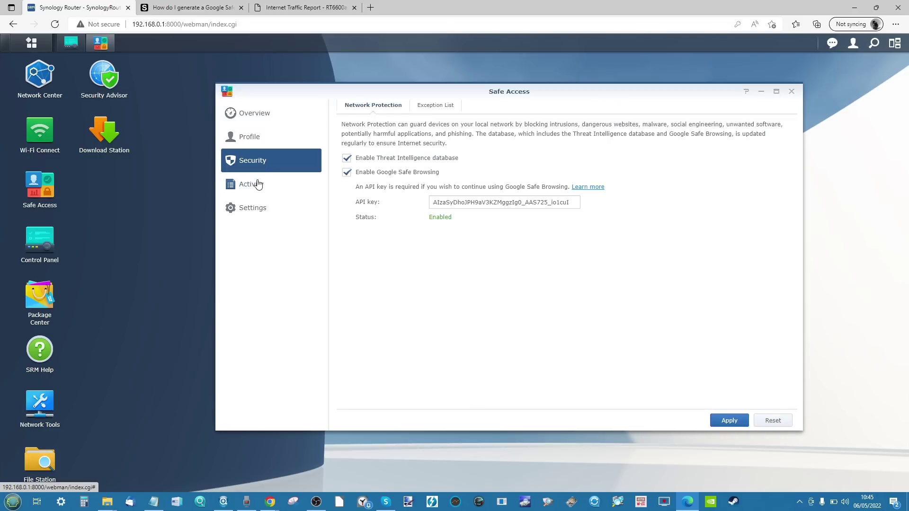
{"action": "left_click", "coordinate": [259, 184]}
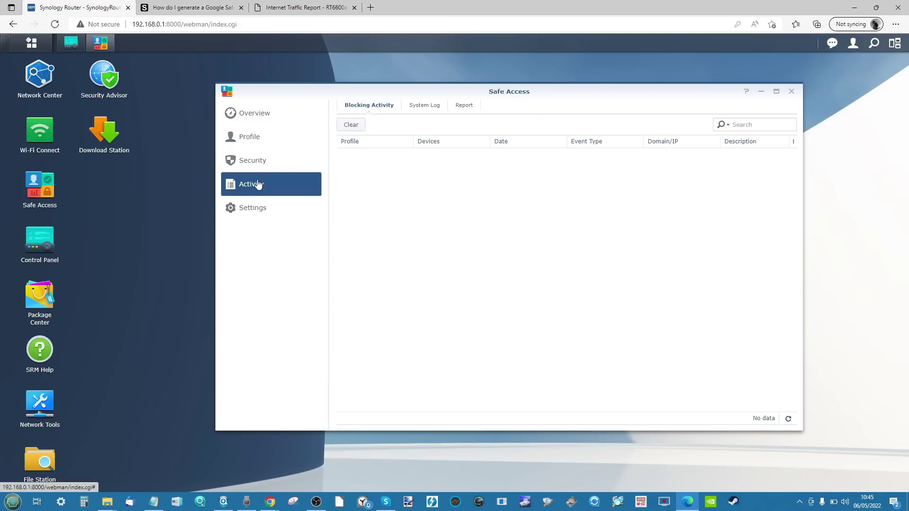
{"action": "left_click", "coordinate": [260, 210]}
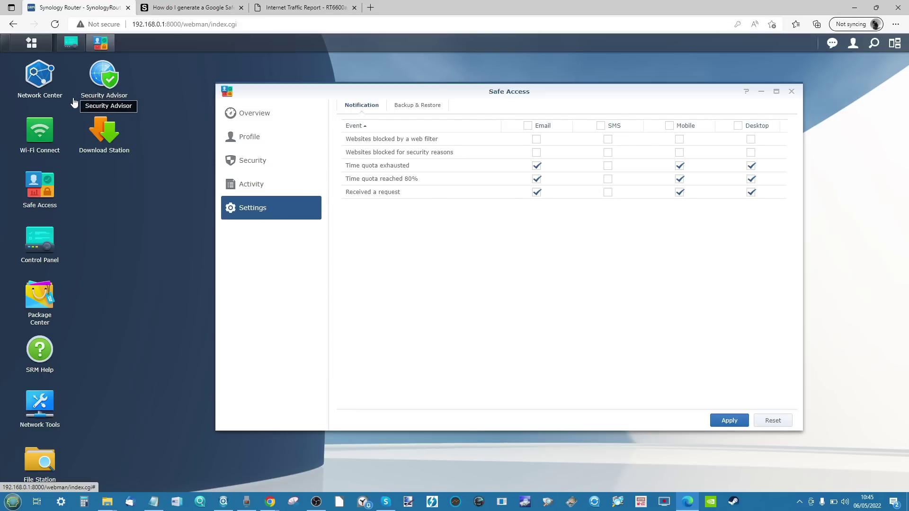
Step: Check Control Panel's update and restore settings, then minimize it
{"action": "left_click", "coordinate": [38, 249]}
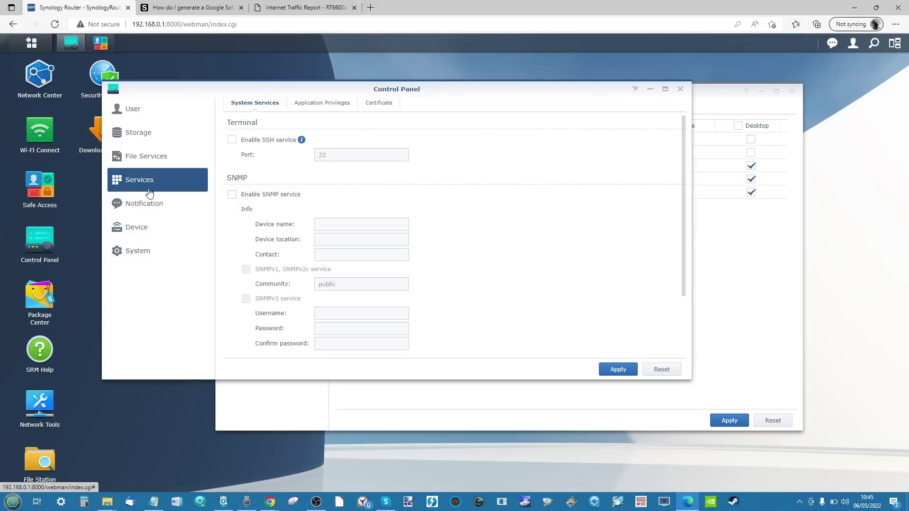
{"action": "left_click", "coordinate": [147, 243]}
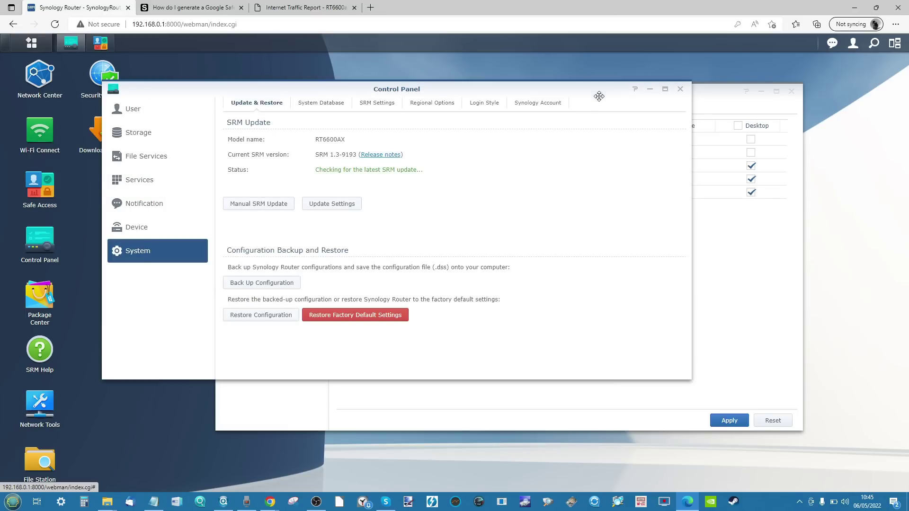
{"action": "left_click", "coordinate": [651, 90]}
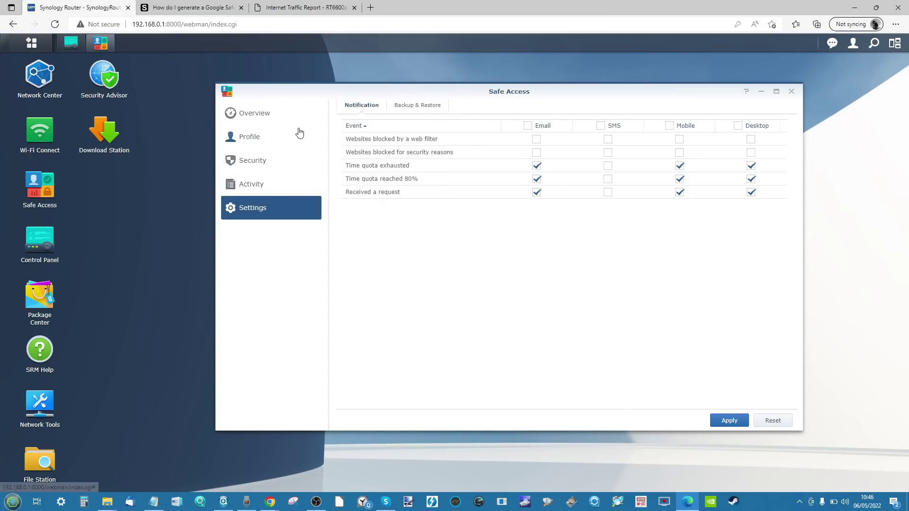
Step: Tour Safe Access's profiles, activity log, reports and report tasks, ending on the Overview
{"action": "left_click", "coordinate": [281, 124]}
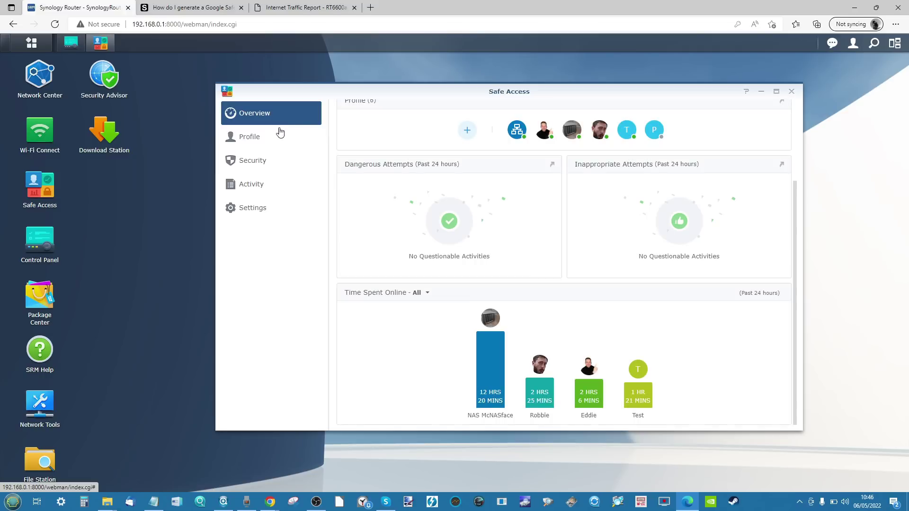
{"action": "left_click", "coordinate": [259, 150]}
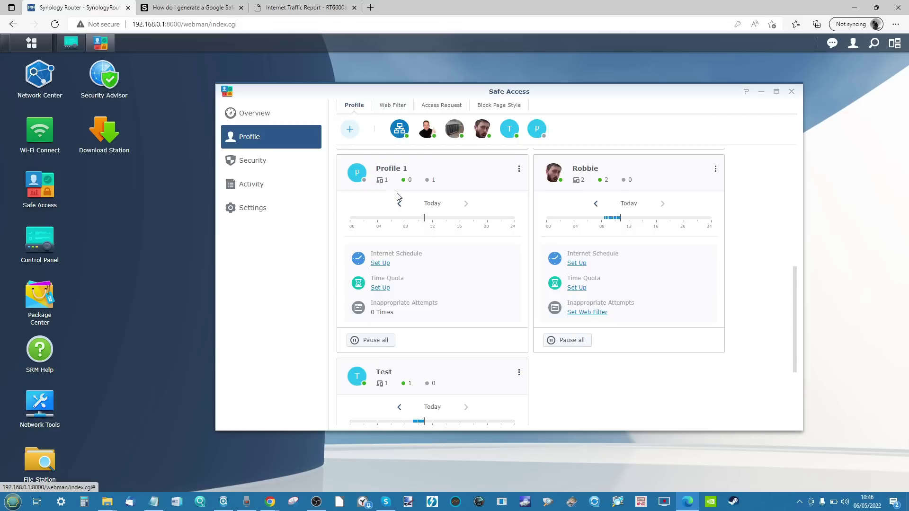
{"action": "left_click", "coordinate": [301, 181]}
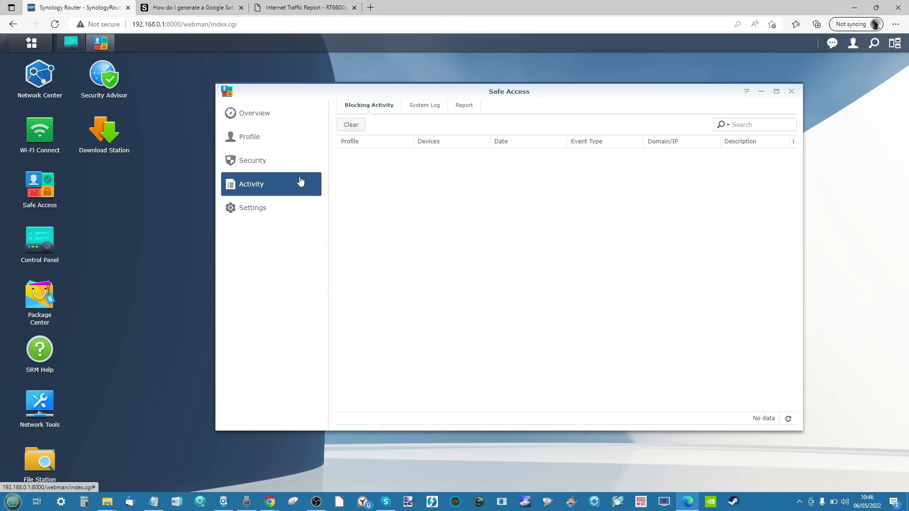
{"action": "left_click", "coordinate": [471, 105]}
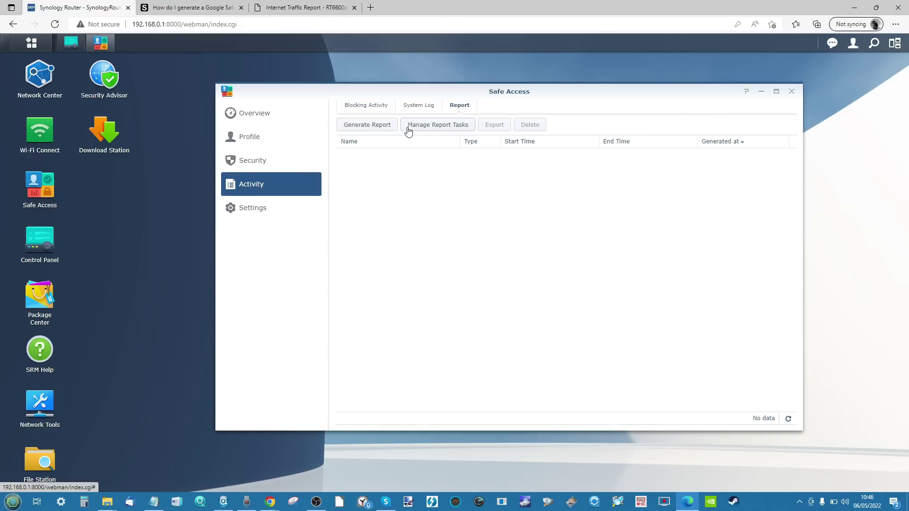
{"action": "left_click", "coordinate": [449, 128]}
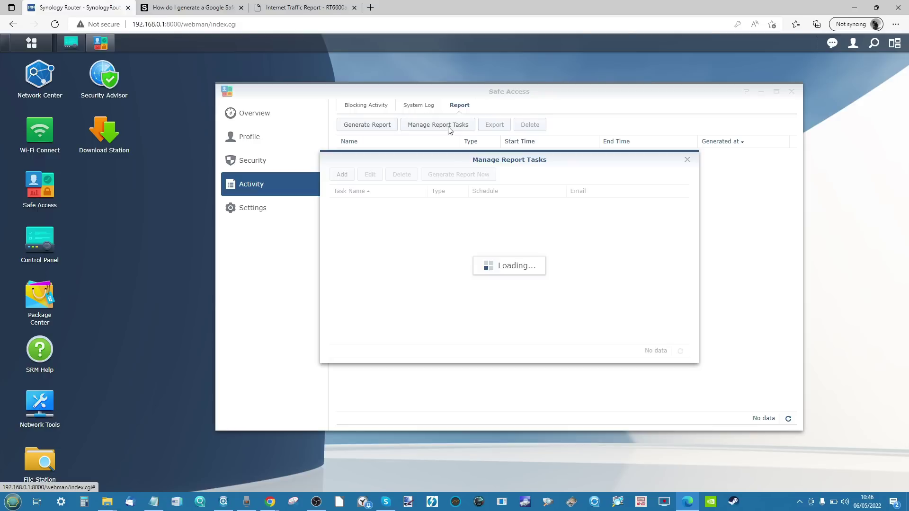
{"action": "left_click", "coordinate": [687, 160]}
{"action": "left_click", "coordinate": [376, 106]}
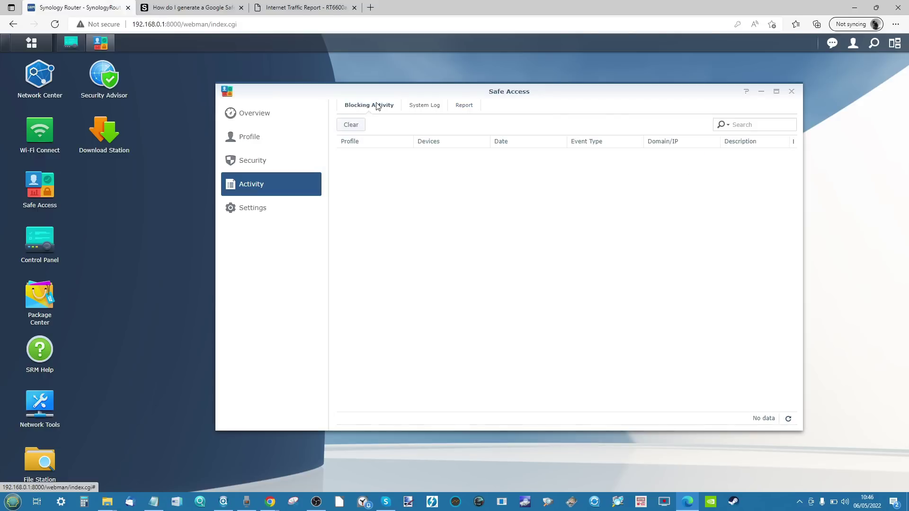
{"action": "left_click", "coordinate": [267, 210]}
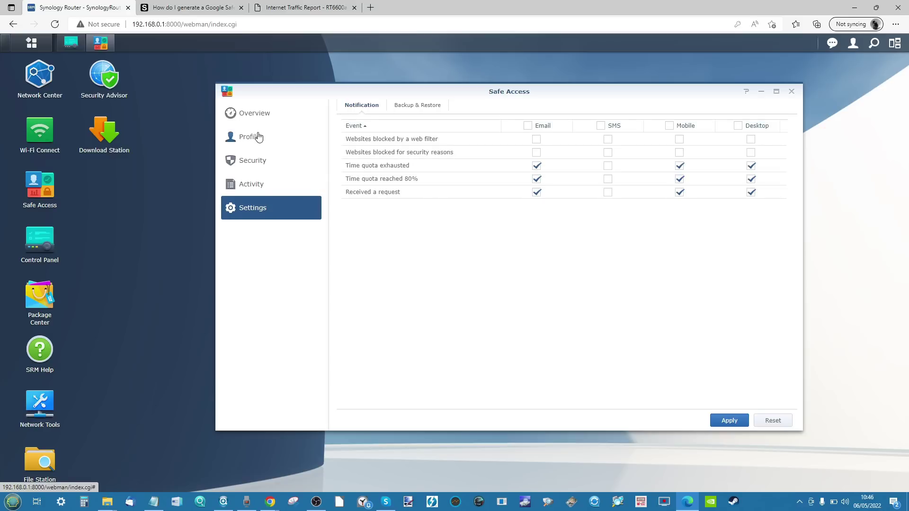
{"action": "left_click", "coordinate": [266, 119]}
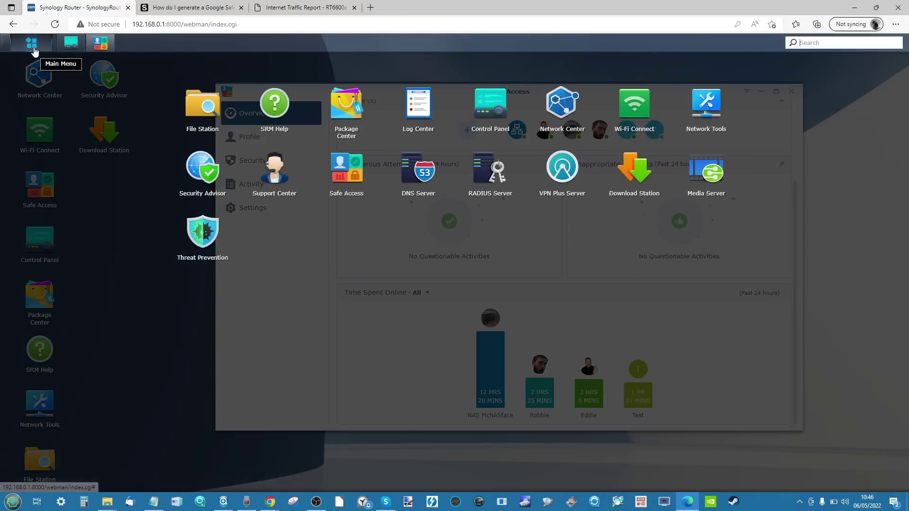
{"action": "left_click", "coordinate": [31, 43]}
{"action": "left_click", "coordinate": [38, 97]}
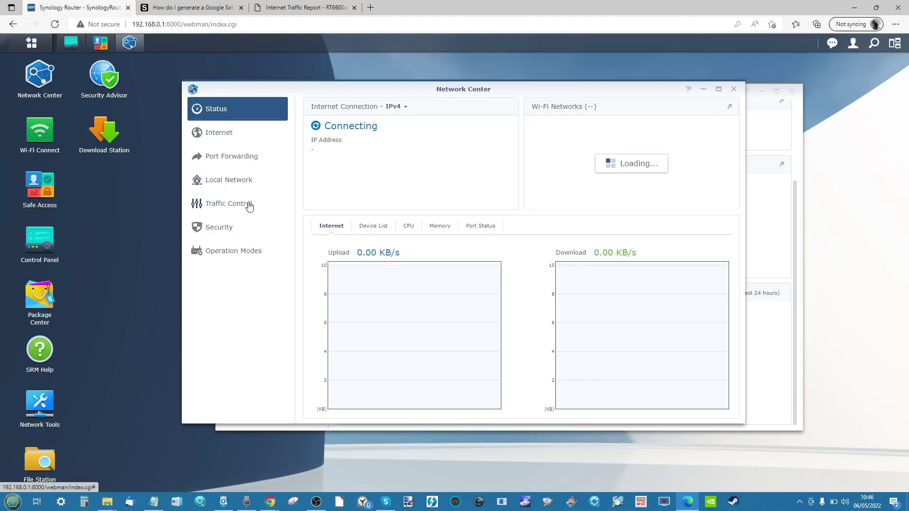
{"action": "left_click", "coordinate": [226, 134]}
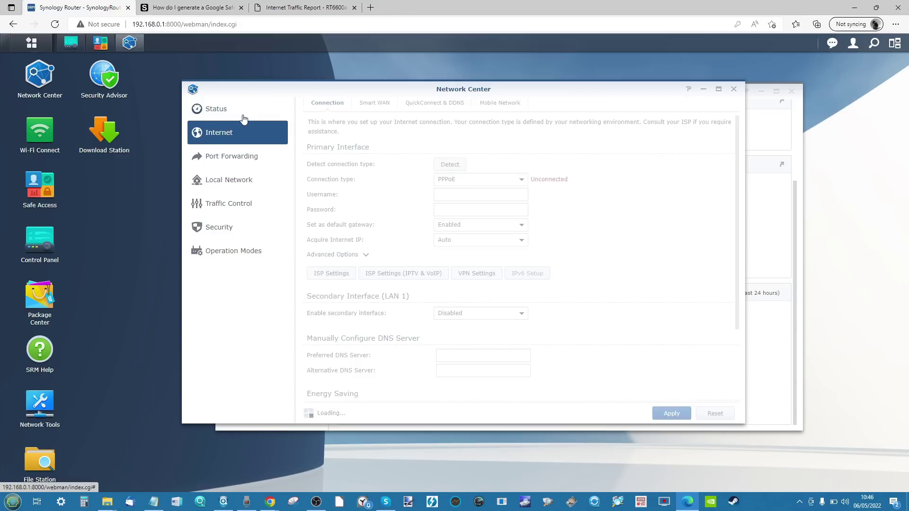
{"action": "left_click", "coordinate": [244, 119]}
{"action": "left_click", "coordinate": [476, 226]}
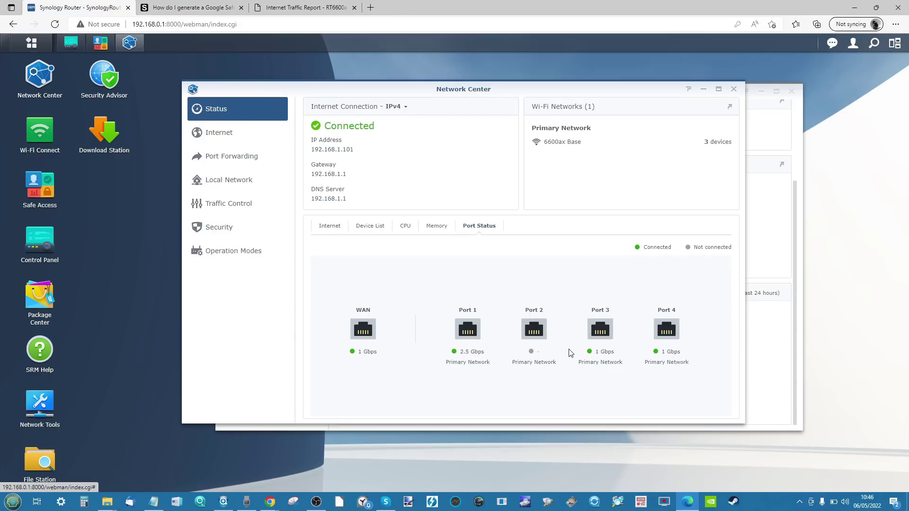
{"action": "left_click", "coordinate": [390, 231]}
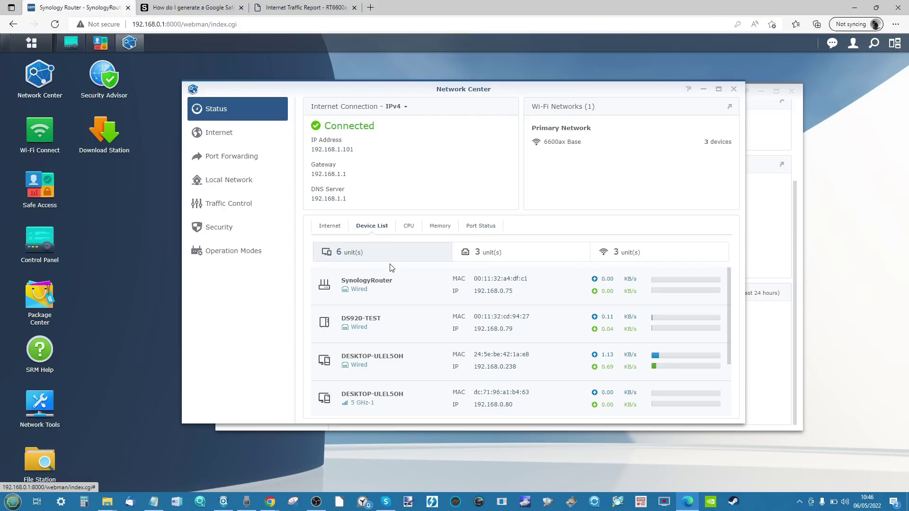
{"action": "scroll", "coordinate": [398, 295], "scroll_direction": "down", "scroll_amount": 2}
{"action": "scroll", "coordinate": [398, 294], "scroll_direction": "up", "scroll_amount": 2}
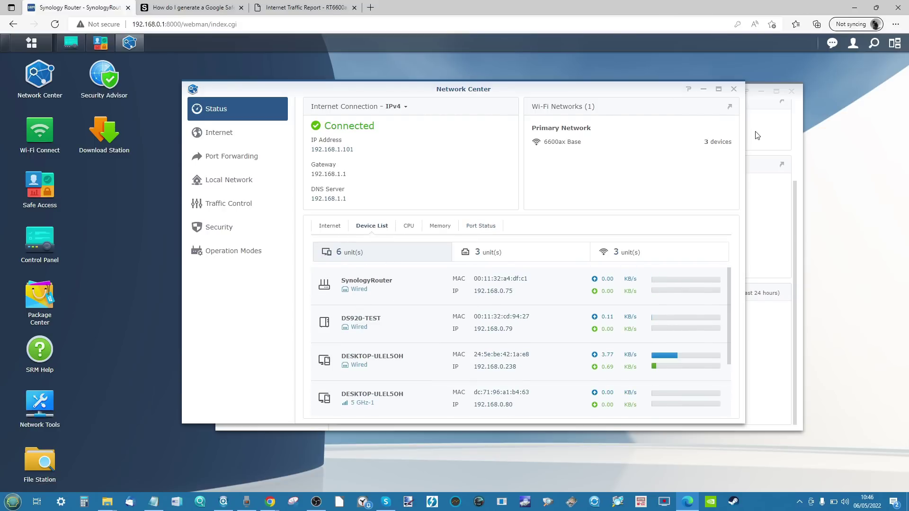
{"action": "left_click", "coordinate": [734, 90]}
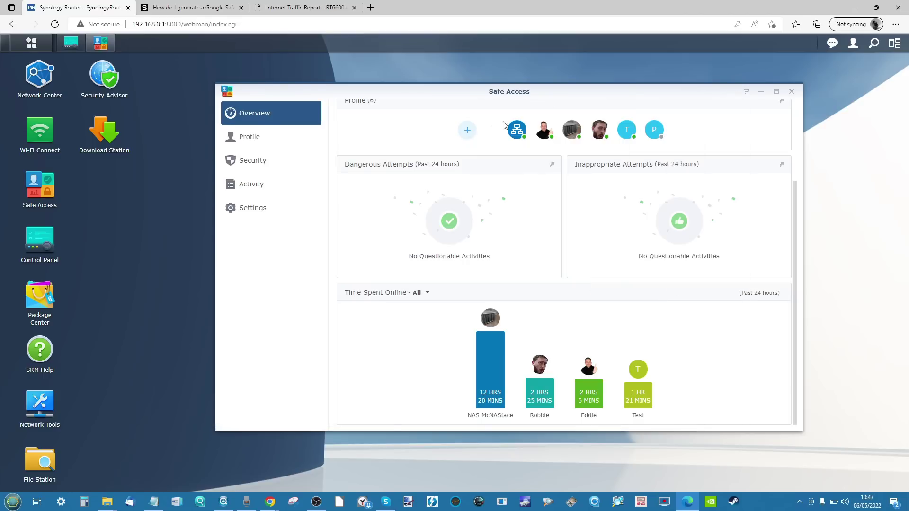
Step: Start a new Safe Access user profile, without a photo, named Test23
{"action": "left_click", "coordinate": [467, 130]}
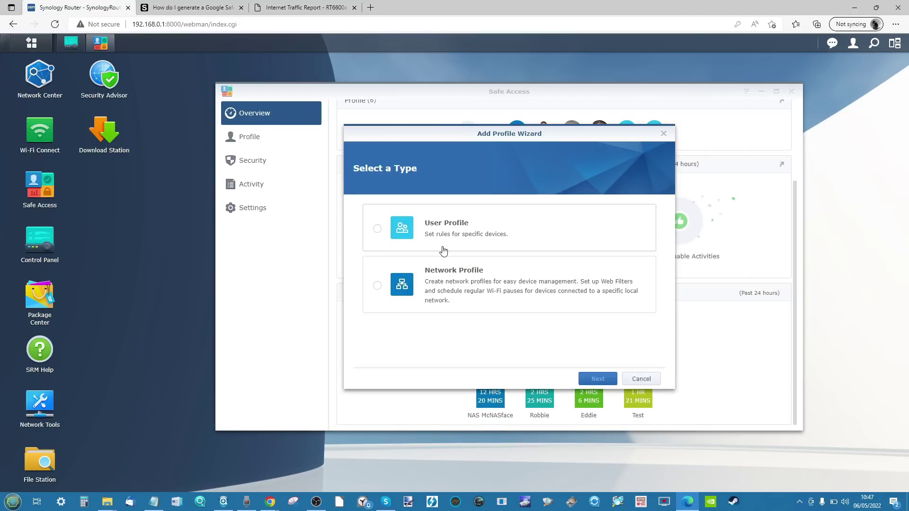
{"action": "left_click", "coordinate": [441, 238]}
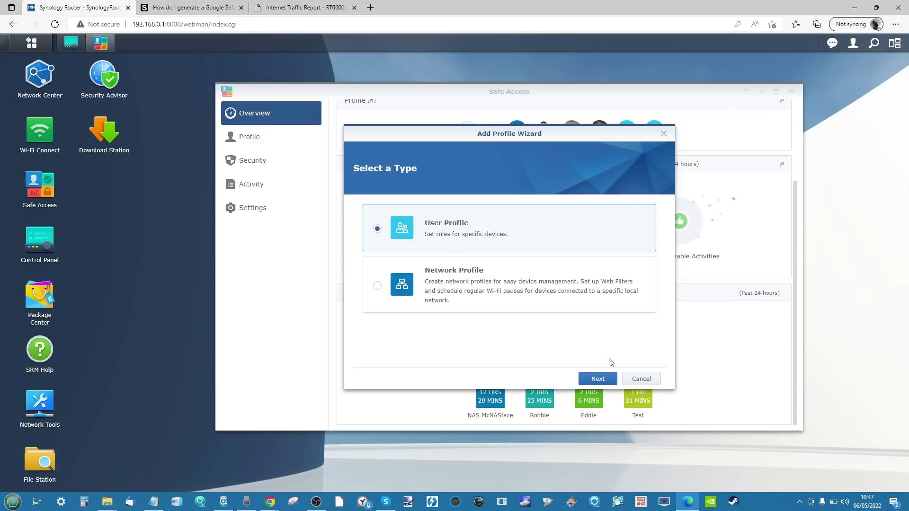
{"action": "left_click", "coordinate": [598, 379]}
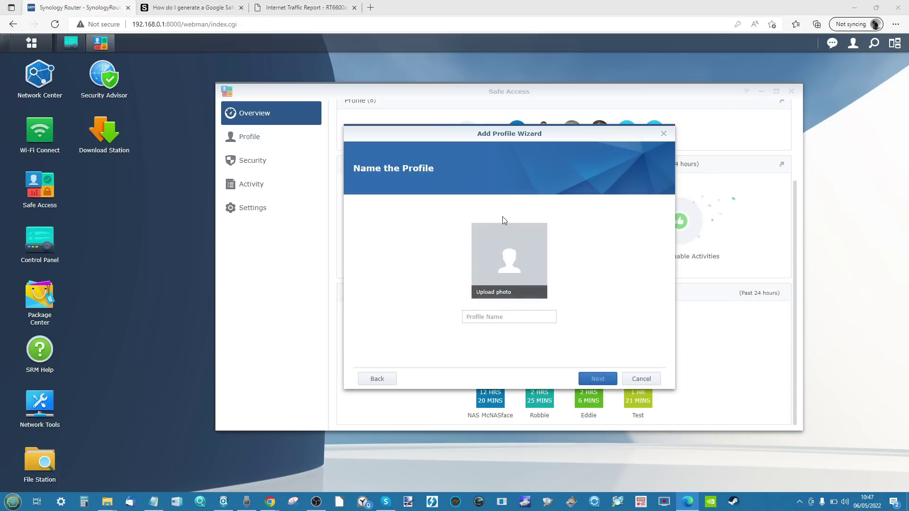
{"action": "left_click", "coordinate": [493, 237]}
{"action": "left_click", "coordinate": [434, 241]}
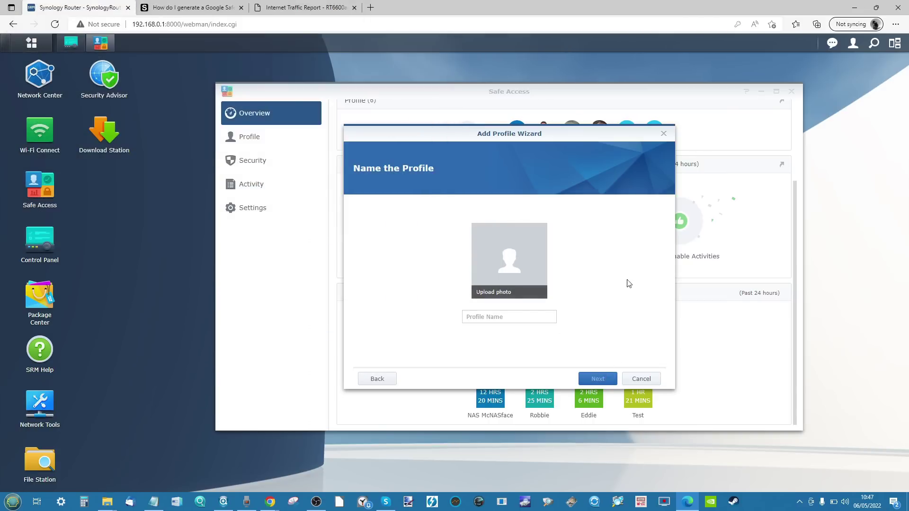
{"action": "left_click", "coordinate": [511, 316]}
{"action": "type", "text": "tdeat"}
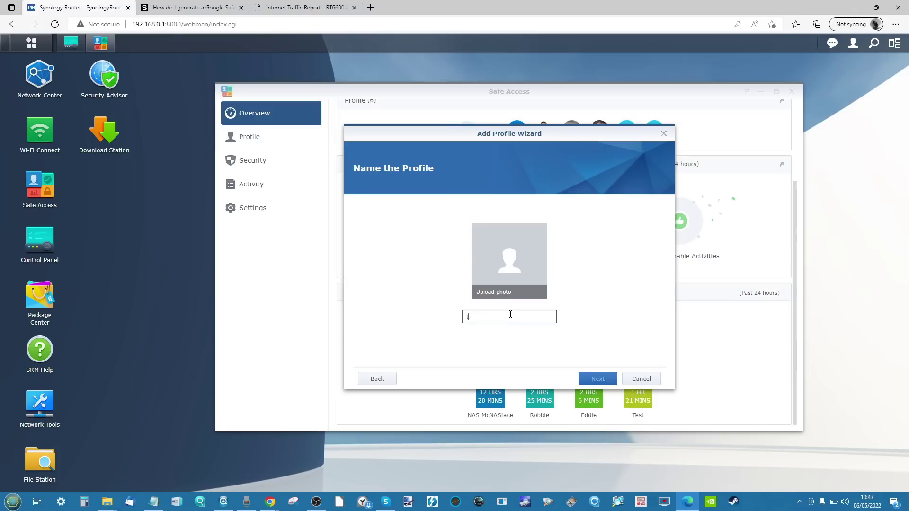
{"action": "key", "text": "BackSpace"}
{"action": "key", "text": "BackSpace"}
{"action": "key", "text": "BackSpace"}
{"action": "type", "text": "Test23"}
Step: Assign the SynologyRouter device to Test23 and create the profile
{"action": "left_click", "coordinate": [591, 379]}
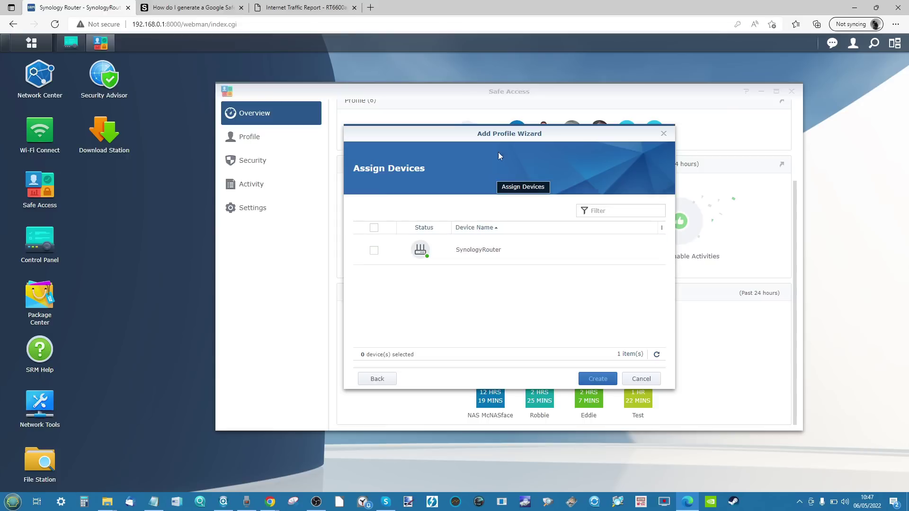
{"action": "left_click", "coordinate": [373, 252]}
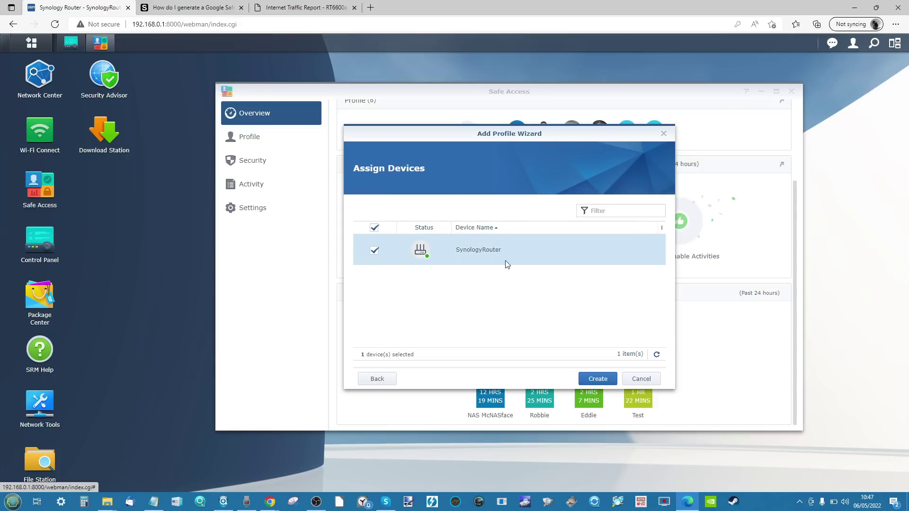
{"action": "left_click", "coordinate": [598, 379]}
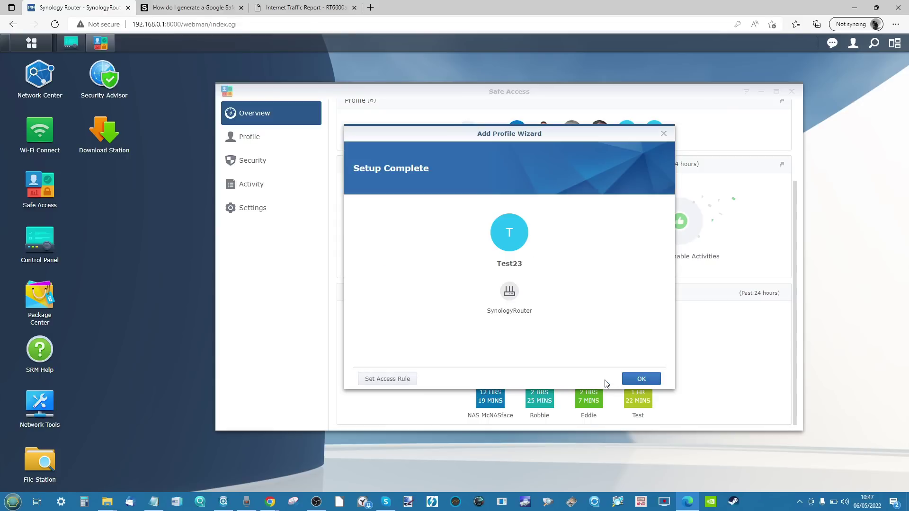
{"action": "left_click", "coordinate": [641, 379]}
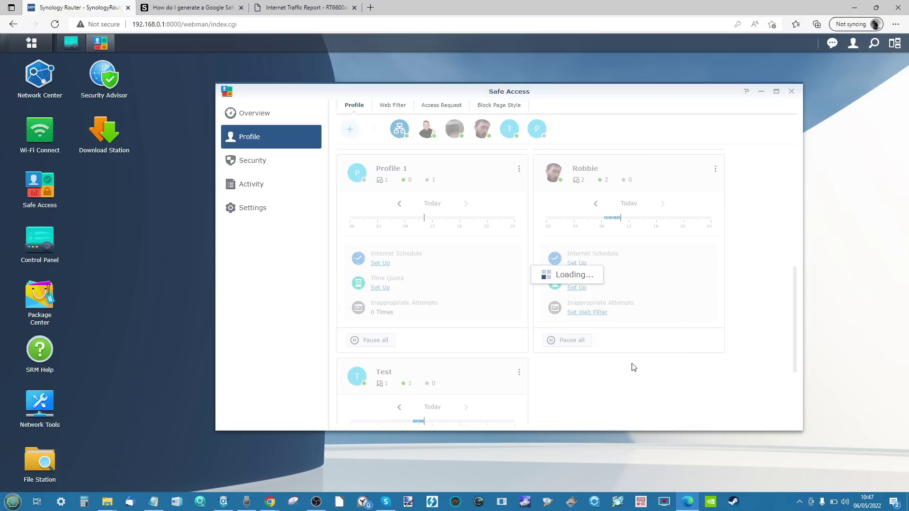
Step: Open the Test23 profile's editor, close it unchanged, then close Safe Access
{"action": "scroll", "coordinate": [481, 290], "scroll_direction": "down", "scroll_amount": 3}
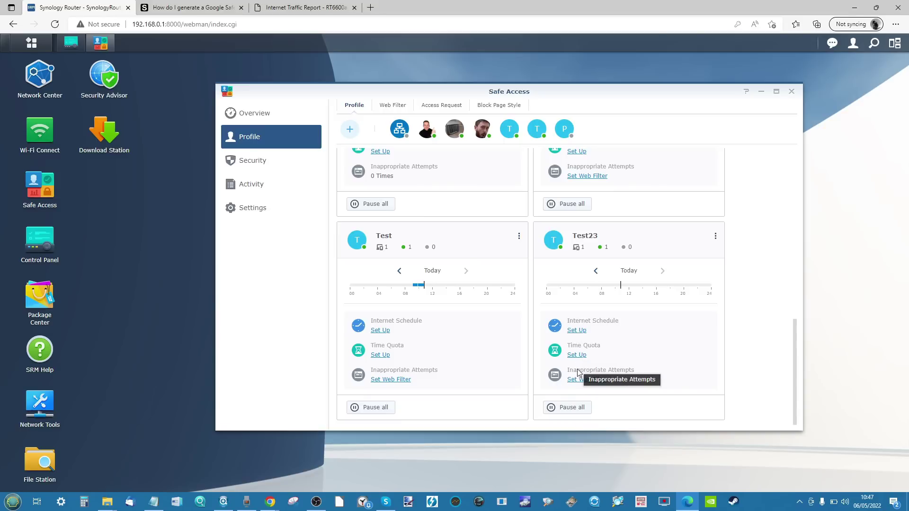
{"action": "left_click", "coordinate": [715, 237]}
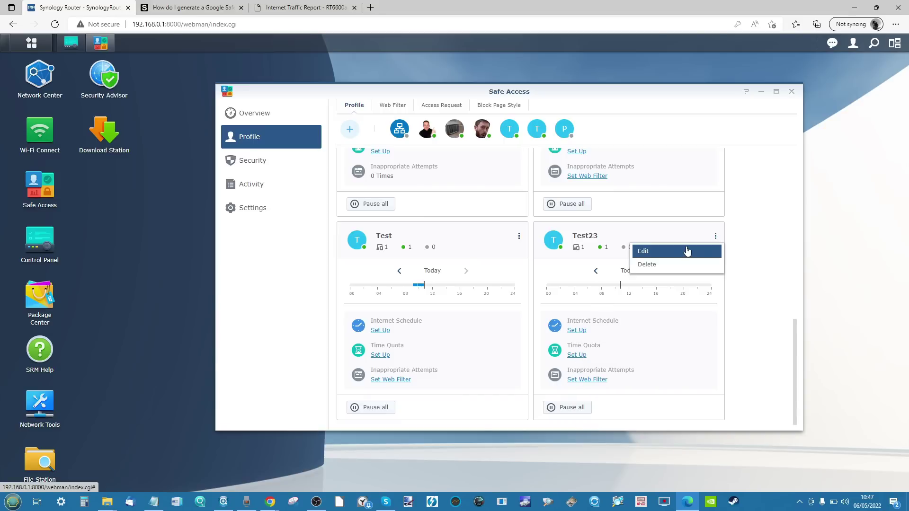
{"action": "left_click", "coordinate": [642, 380]}
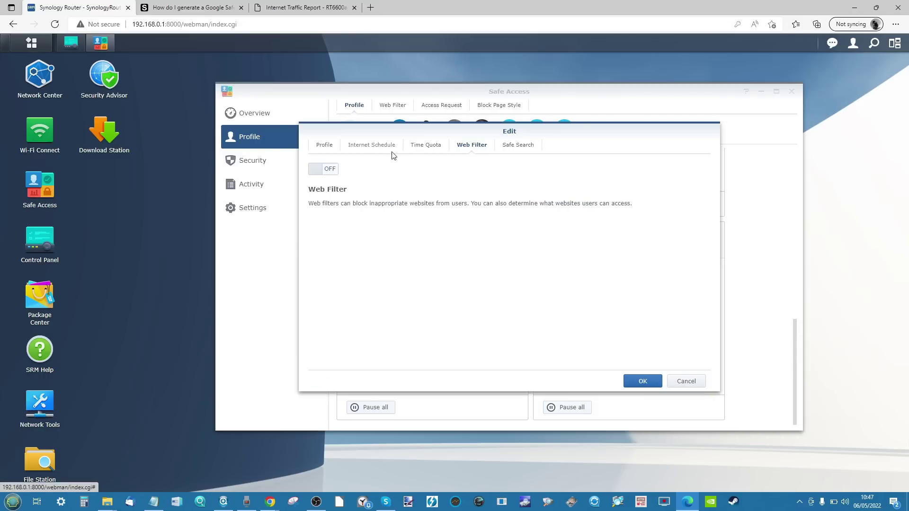
{"action": "left_click", "coordinate": [686, 381]}
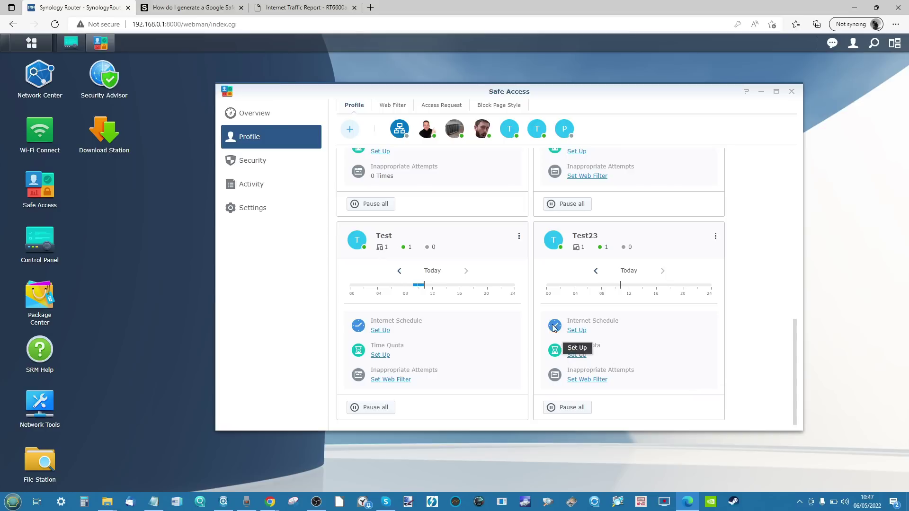
{"action": "scroll", "coordinate": [563, 298], "scroll_direction": "up", "scroll_amount": 6}
{"action": "scroll", "coordinate": [559, 256], "scroll_direction": "up", "scroll_amount": 2}
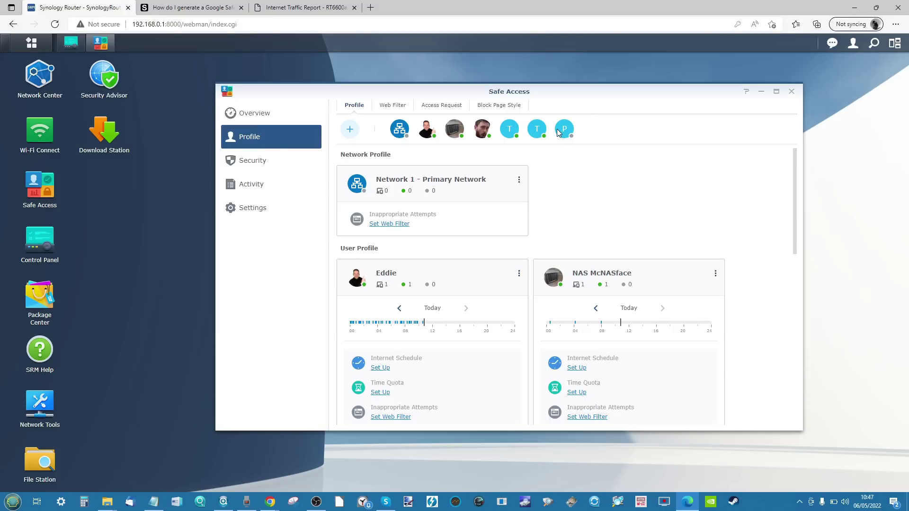
{"action": "left_click", "coordinate": [790, 92]}
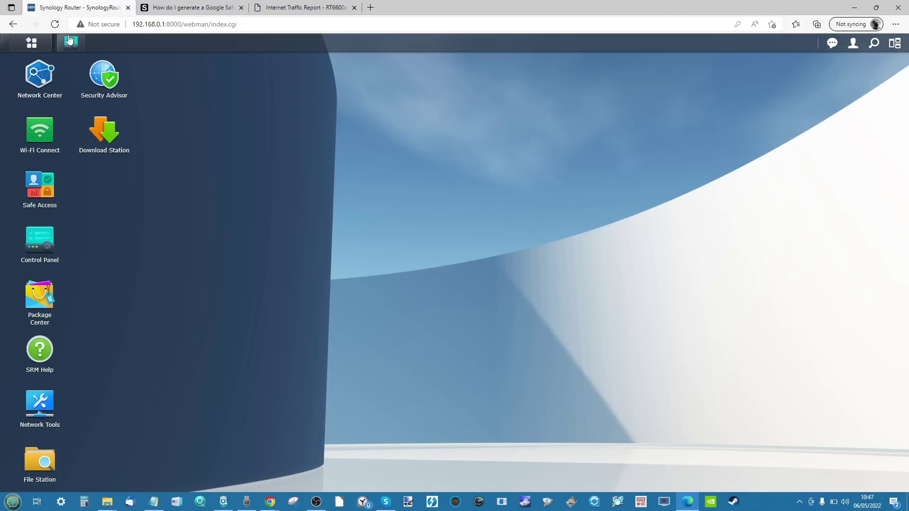
Step: Check VPN Plus Server's Synology VPN and Standard VPN pages (SSTP off, port 443), then close it
{"action": "left_click", "coordinate": [31, 43]}
{"action": "left_click", "coordinate": [560, 173]}
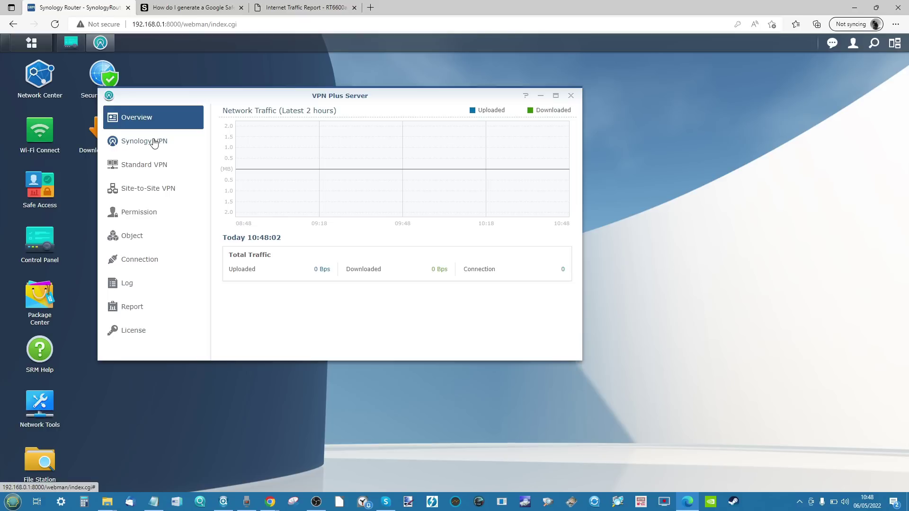
{"action": "left_click", "coordinate": [154, 144]}
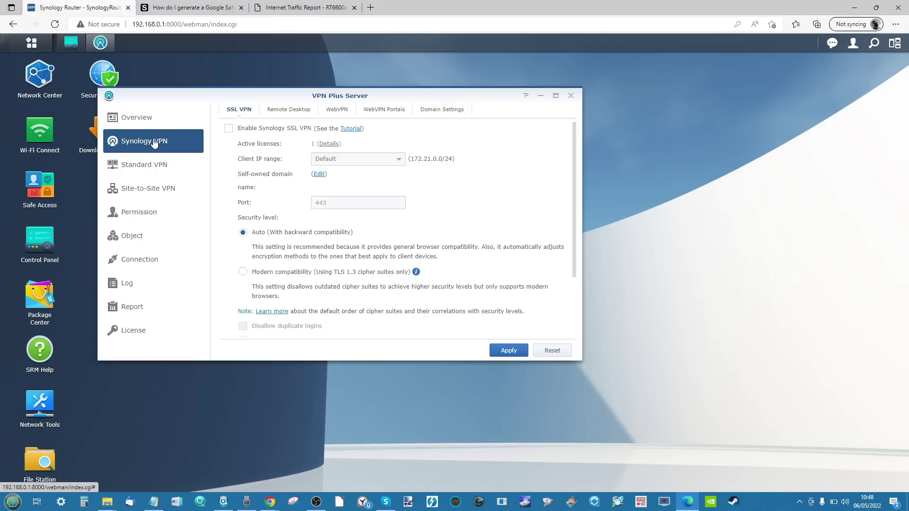
{"action": "left_click", "coordinate": [153, 165]}
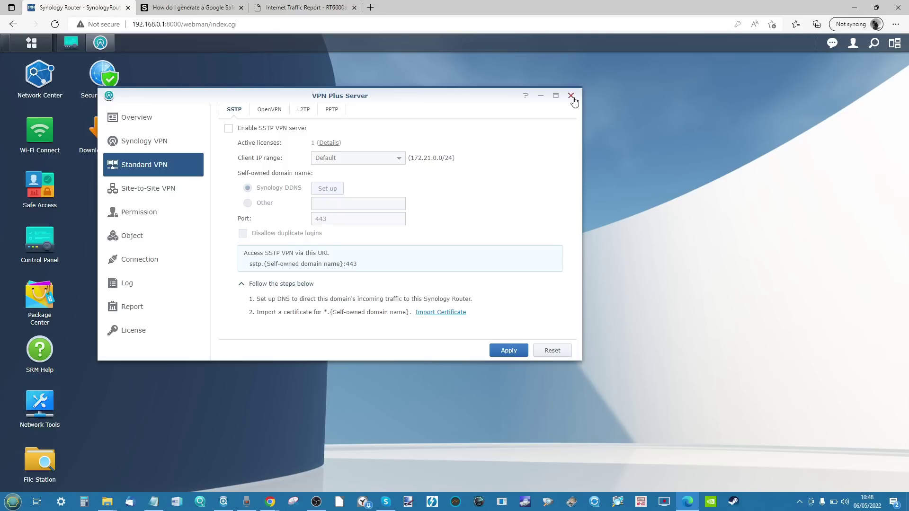
{"action": "left_click", "coordinate": [571, 96]}
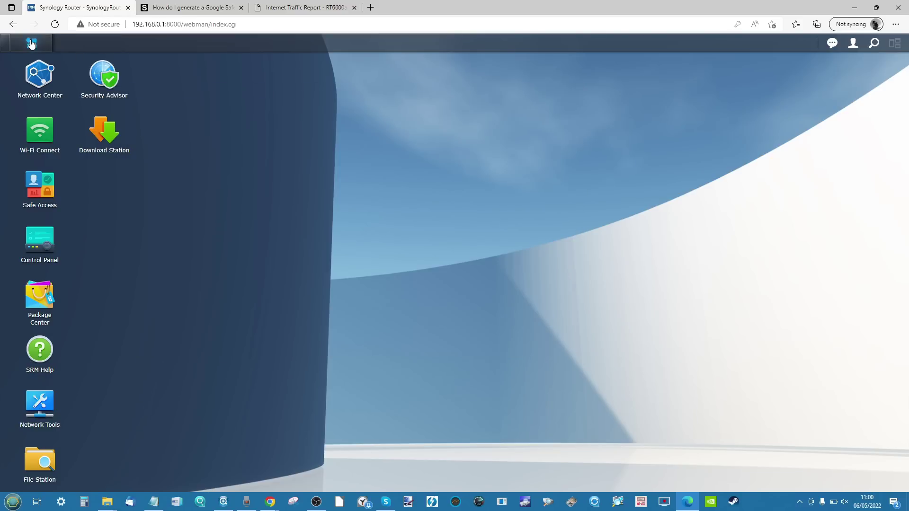
Step: Launch Threat Prevention and show its Settings page (high-risk dropping, network stability mode)
{"action": "left_click", "coordinate": [31, 42]}
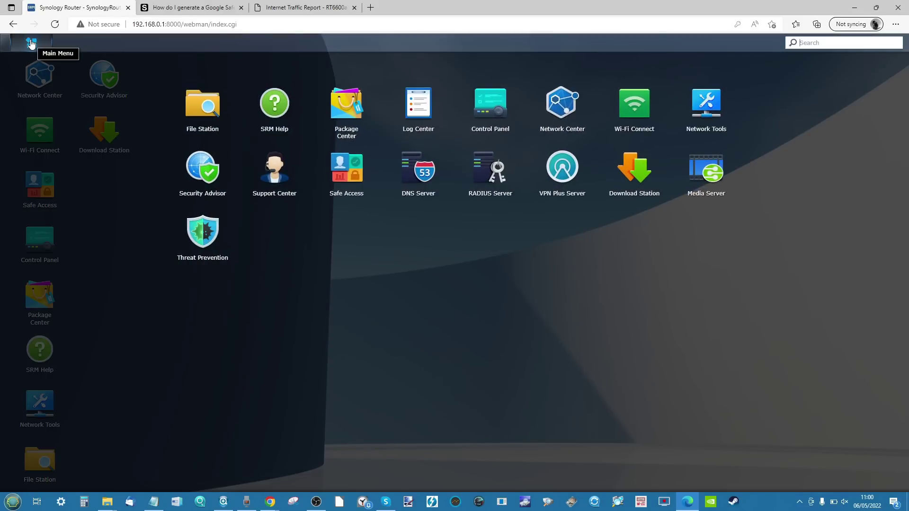
{"action": "left_click", "coordinate": [203, 232]}
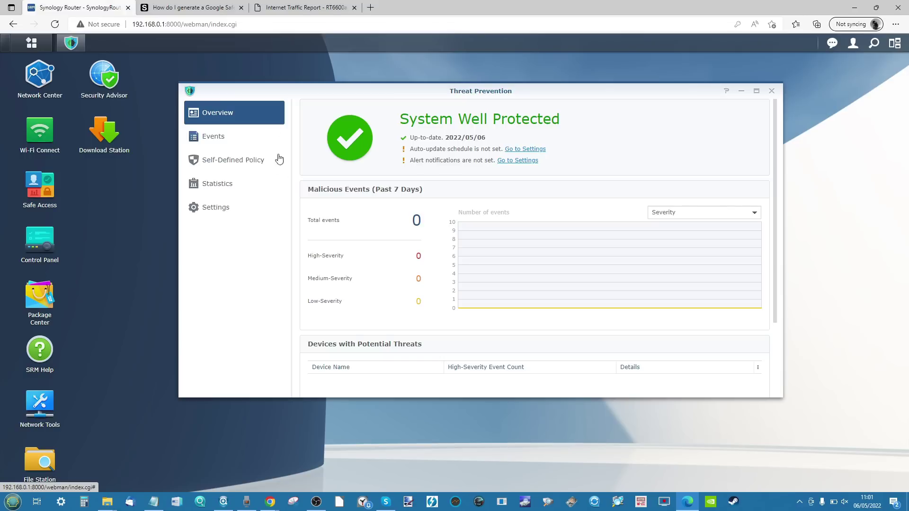
{"action": "left_click", "coordinate": [218, 209]}
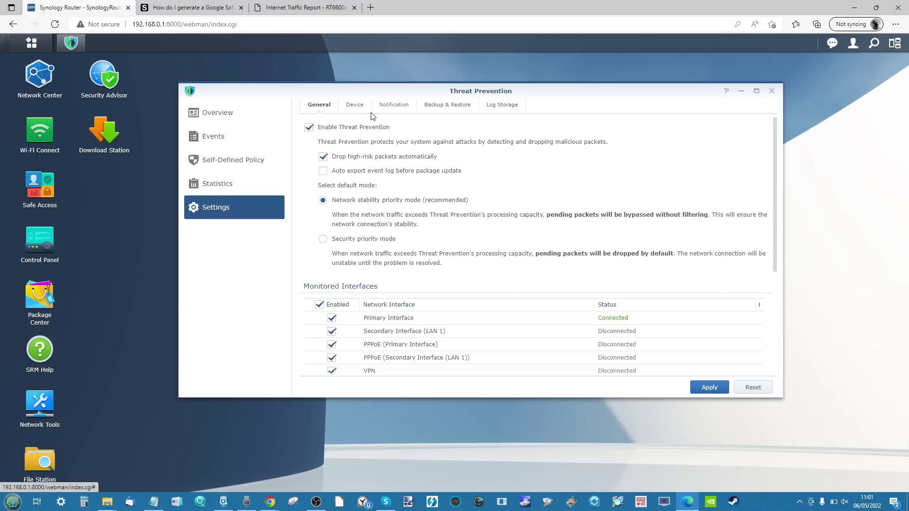
Step: Review the protected devices, then tick Enable event notification on the Notification page
{"action": "left_click", "coordinate": [357, 105]}
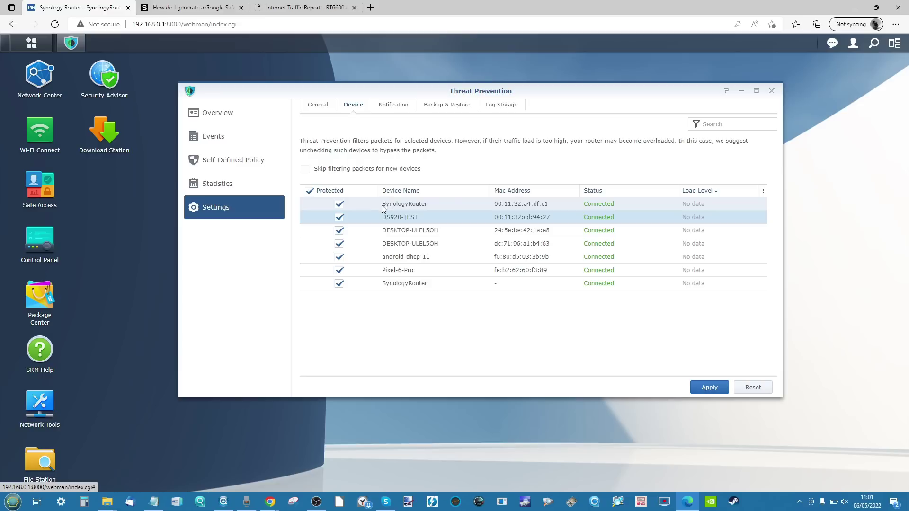
{"action": "left_click", "coordinate": [405, 105]}
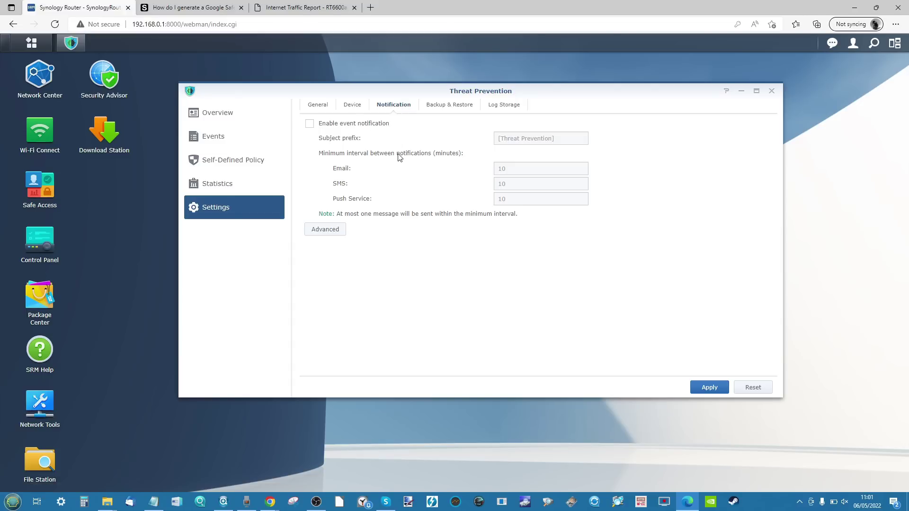
{"action": "left_click", "coordinate": [374, 124]}
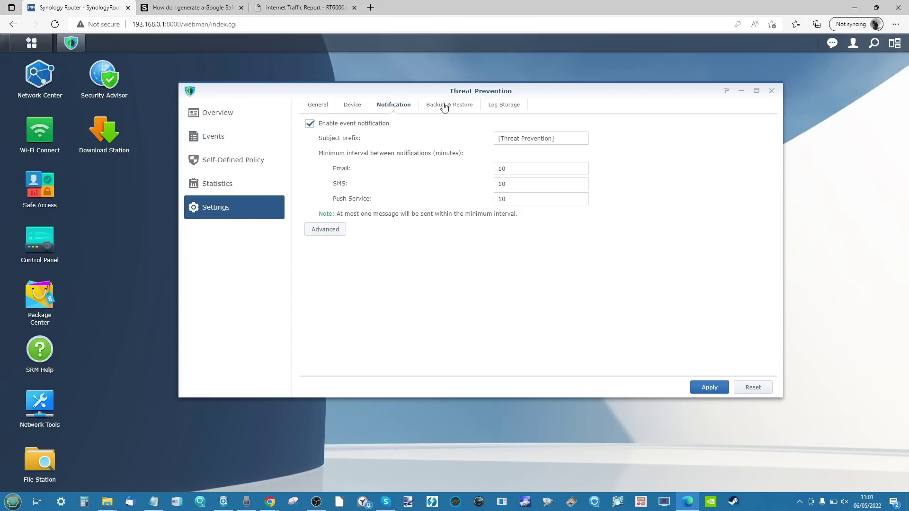
Step: Discard the notification change and keep Log Storage's maximum log usage at 500 MB
{"action": "left_click", "coordinate": [501, 105]}
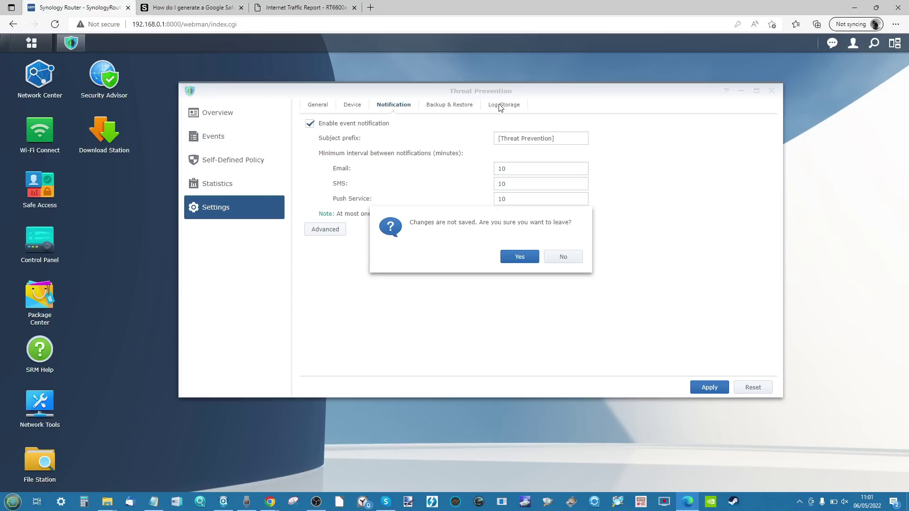
{"action": "left_click", "coordinate": [515, 260]}
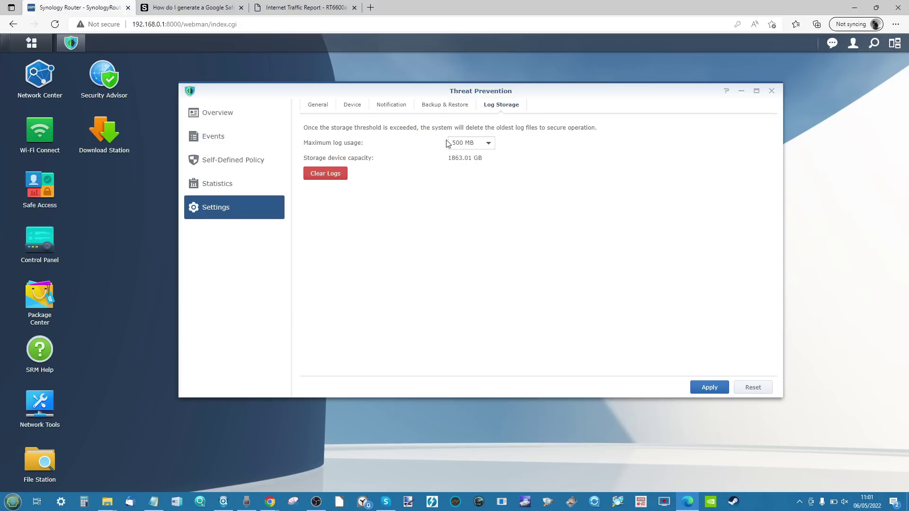
{"action": "left_click", "coordinate": [469, 144]}
{"action": "left_click", "coordinate": [428, 165]}
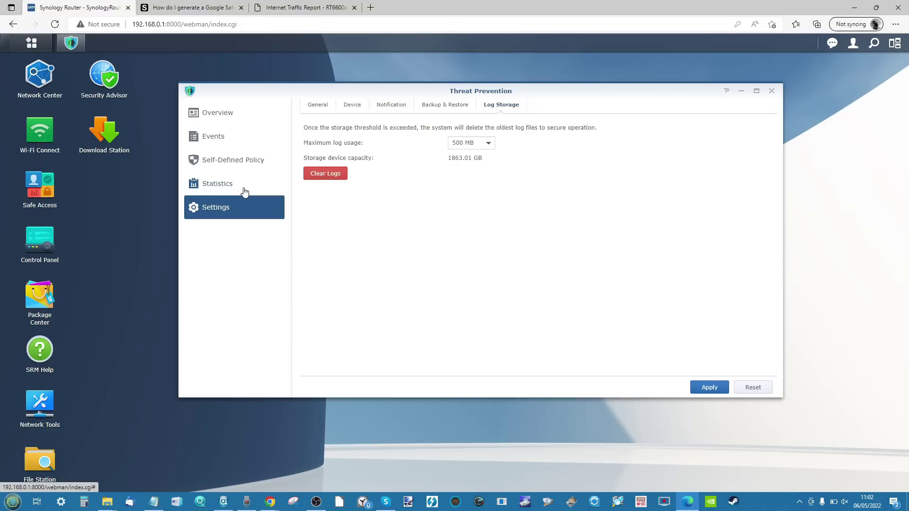
Step: Browse Threat Prevention's statistics map, self-defined class and signature rules, and event list
{"action": "left_click", "coordinate": [245, 190]}
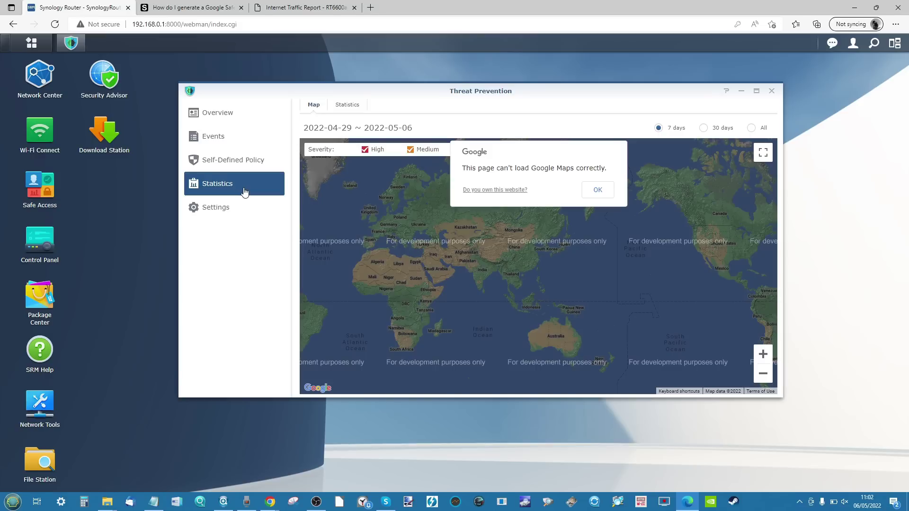
{"action": "left_click", "coordinate": [599, 190]}
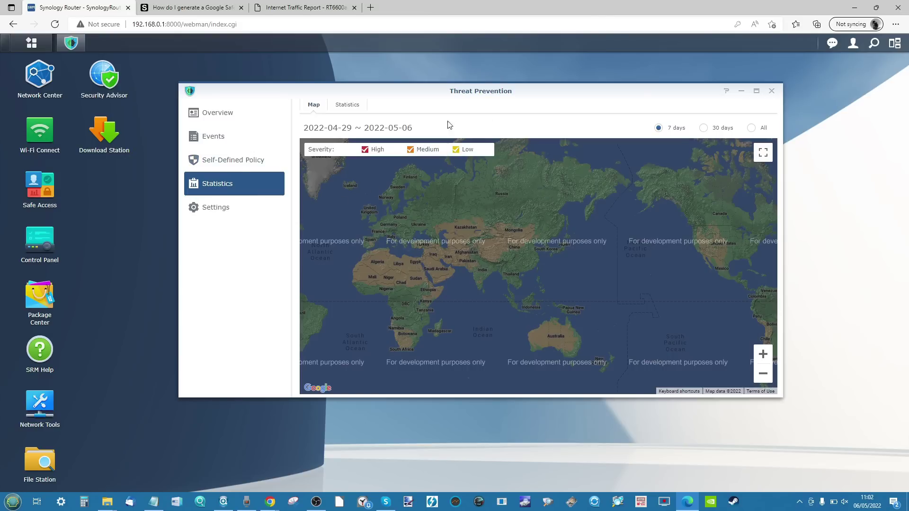
{"action": "left_click", "coordinate": [246, 161]}
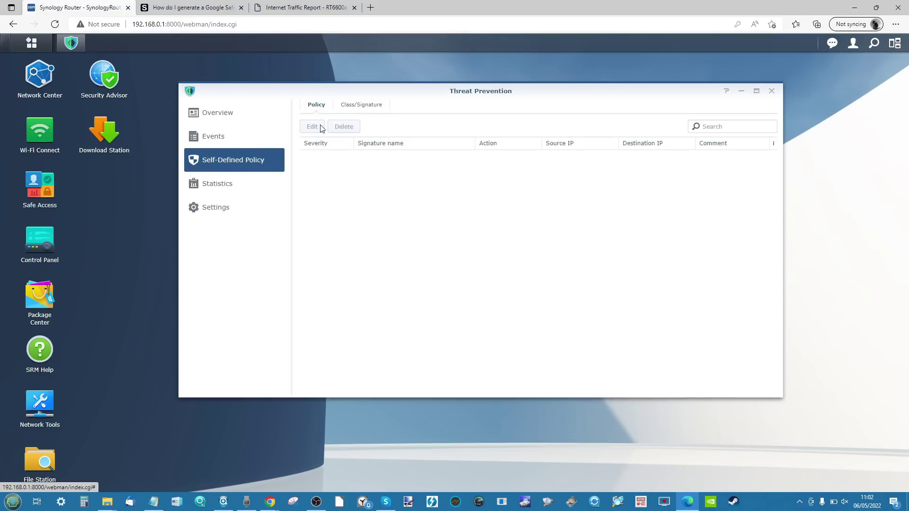
{"action": "left_click", "coordinate": [357, 108]}
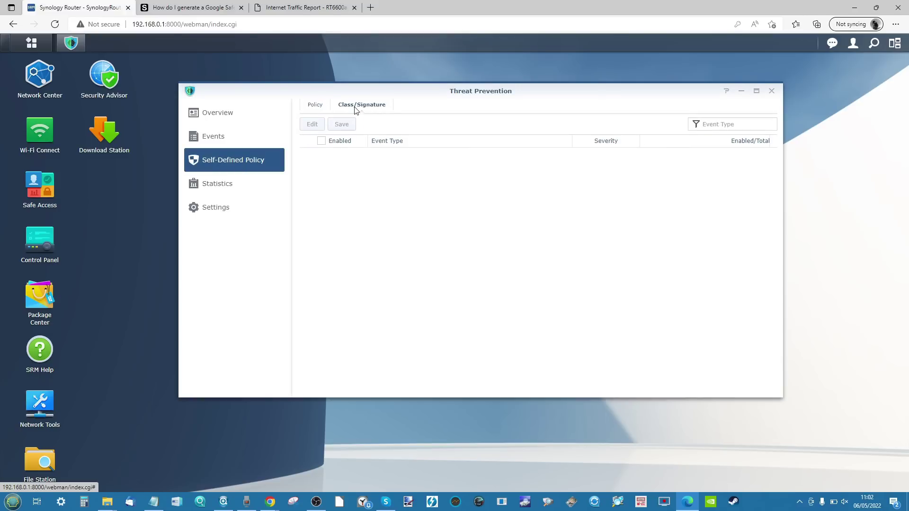
{"action": "left_click", "coordinate": [209, 144]}
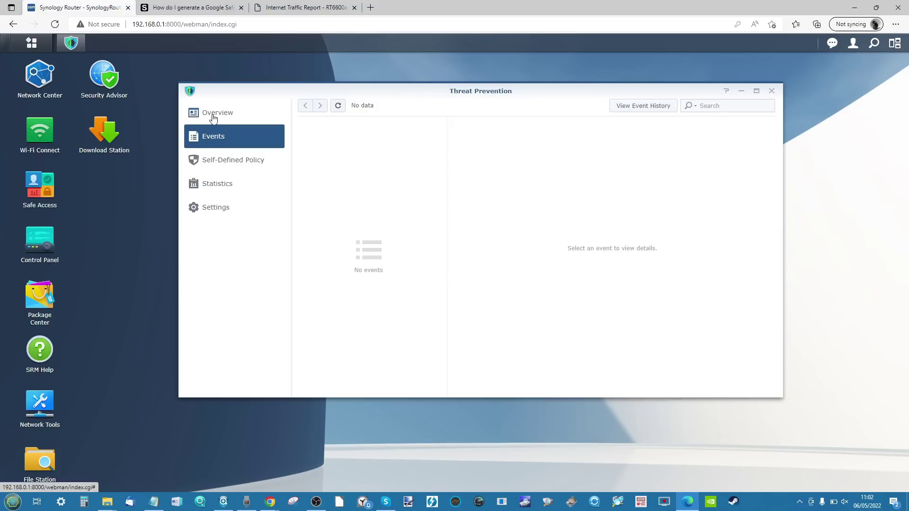
{"action": "left_click", "coordinate": [213, 118]}
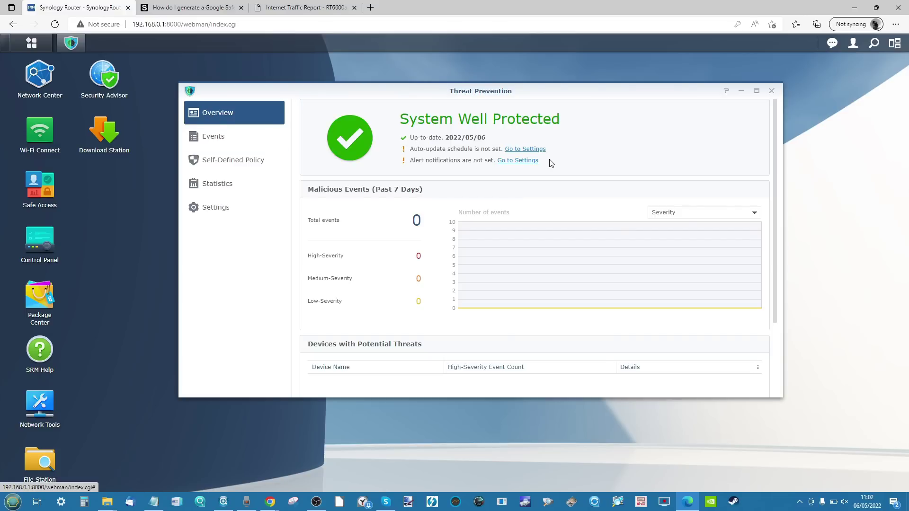
Step: Check the auto-update and alert notification settings, then close Threat Prevention and open Security Advisor
{"action": "left_click", "coordinate": [534, 149]}
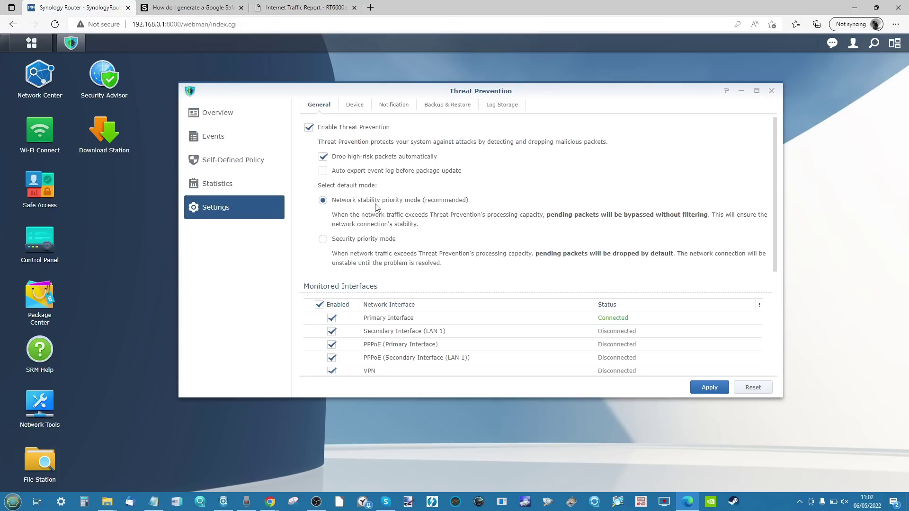
{"action": "left_click", "coordinate": [258, 124]}
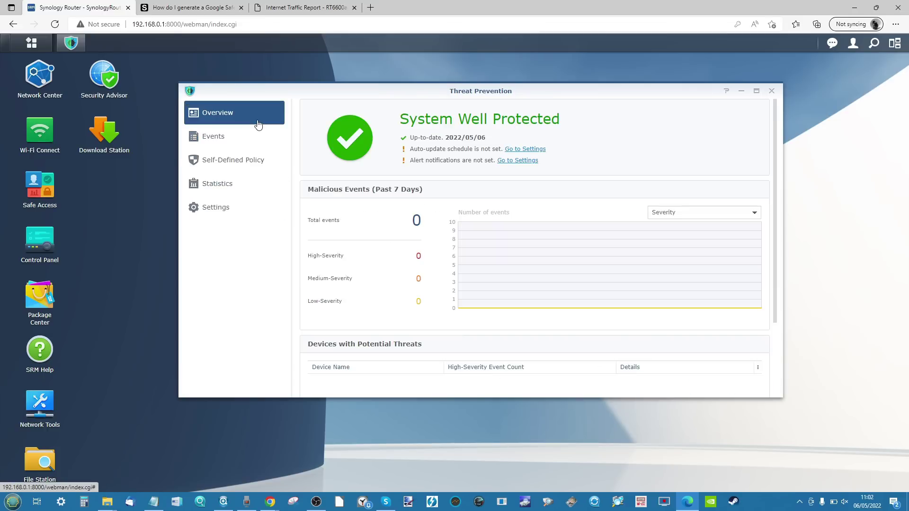
{"action": "left_click", "coordinate": [509, 161]}
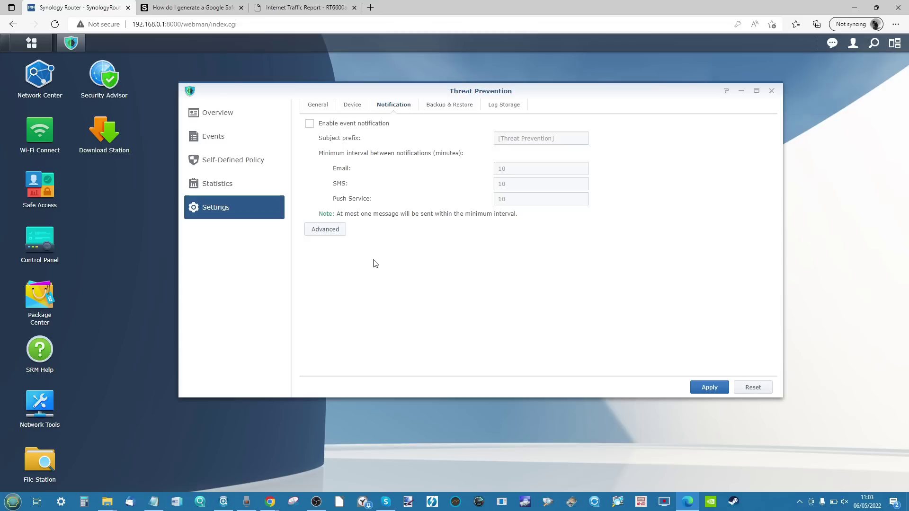
{"action": "left_click", "coordinate": [282, 118]}
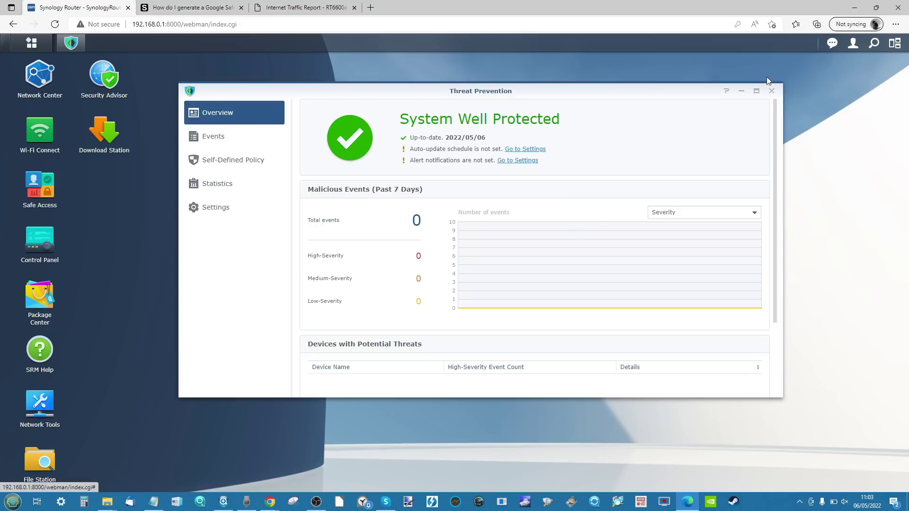
{"action": "left_click", "coordinate": [772, 91]}
{"action": "left_click", "coordinate": [121, 78]}
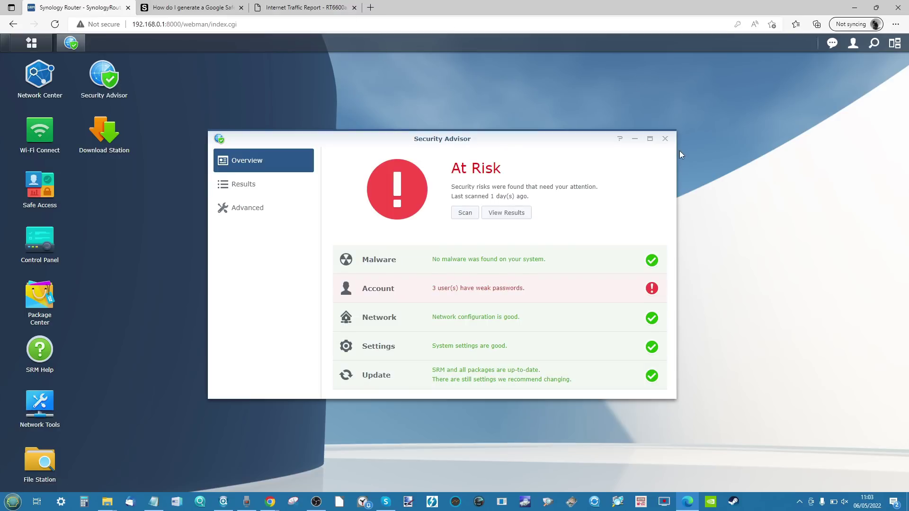
Step: Close Security Advisor after its At Risk report of 3 weak-password users
{"action": "left_click", "coordinate": [665, 139]}
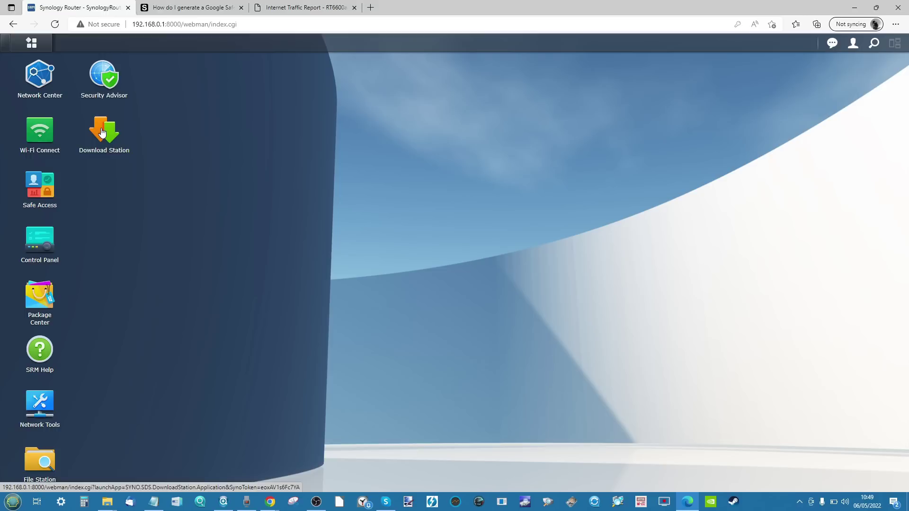
Step: Open Network Center and Wi-Fi Connect, then view Network Center's Internet settings (type Auto, DNS 192.168.1.1)
{"action": "left_click", "coordinate": [42, 102]}
{"action": "left_click", "coordinate": [48, 139]}
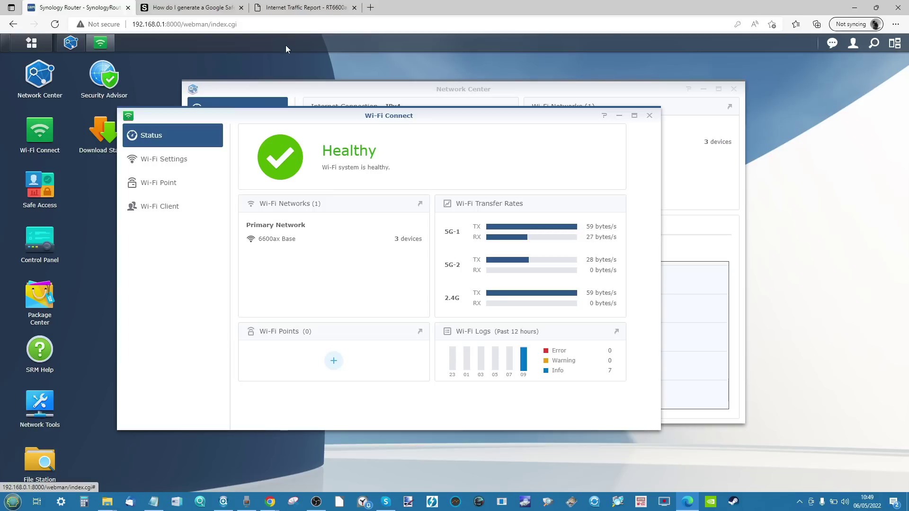
{"action": "left_click", "coordinate": [265, 87]}
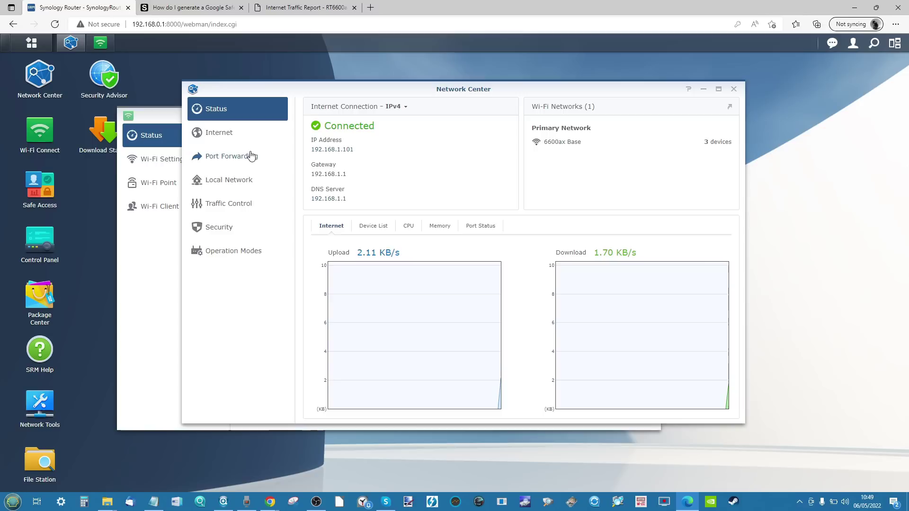
{"action": "left_click", "coordinate": [230, 133]}
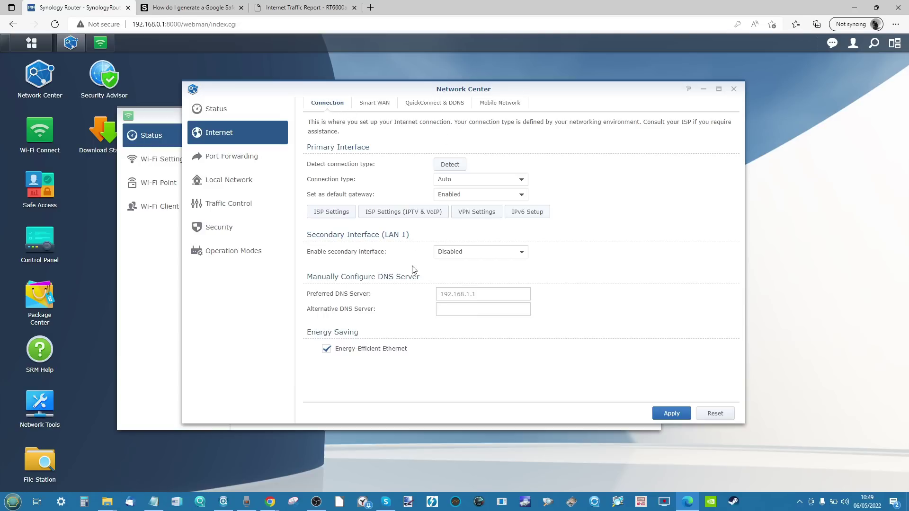
{"action": "left_click", "coordinate": [496, 102]}
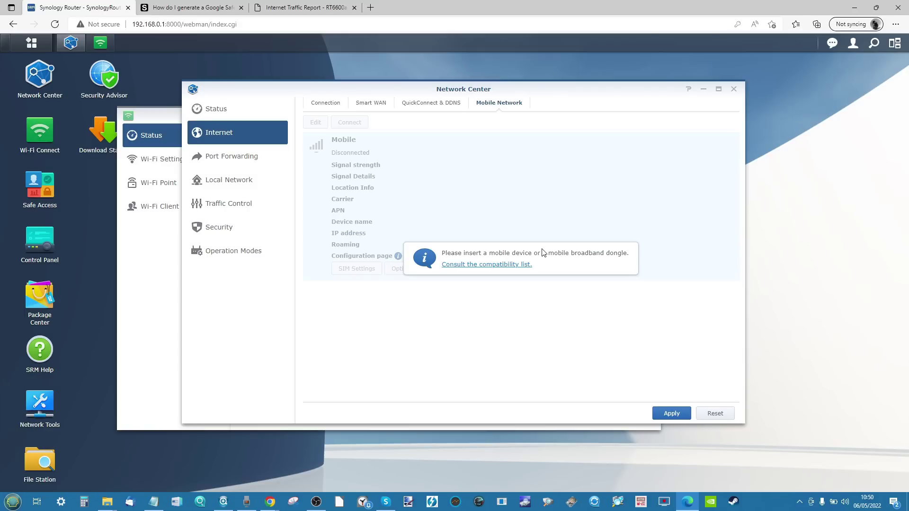
{"action": "left_click", "coordinate": [336, 106]}
{"action": "left_click", "coordinate": [380, 107]}
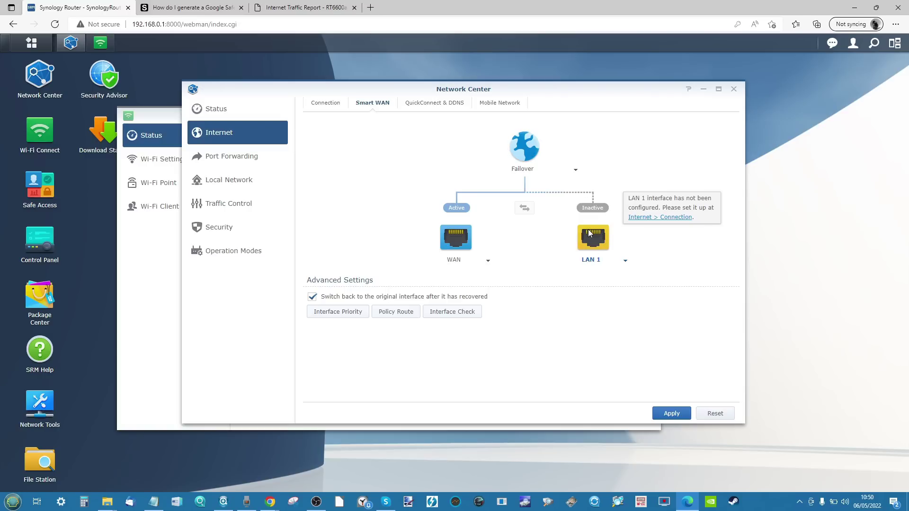
{"action": "left_click", "coordinate": [502, 104]}
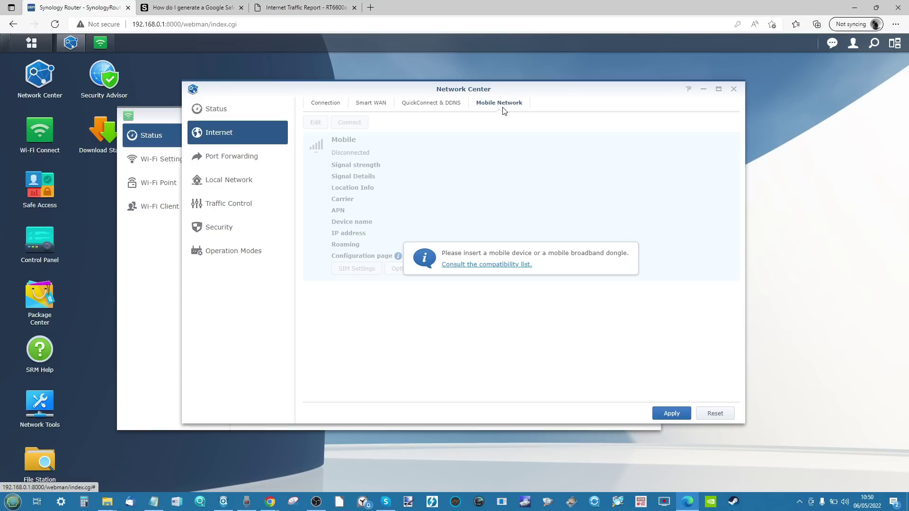
{"action": "left_click", "coordinate": [340, 105]}
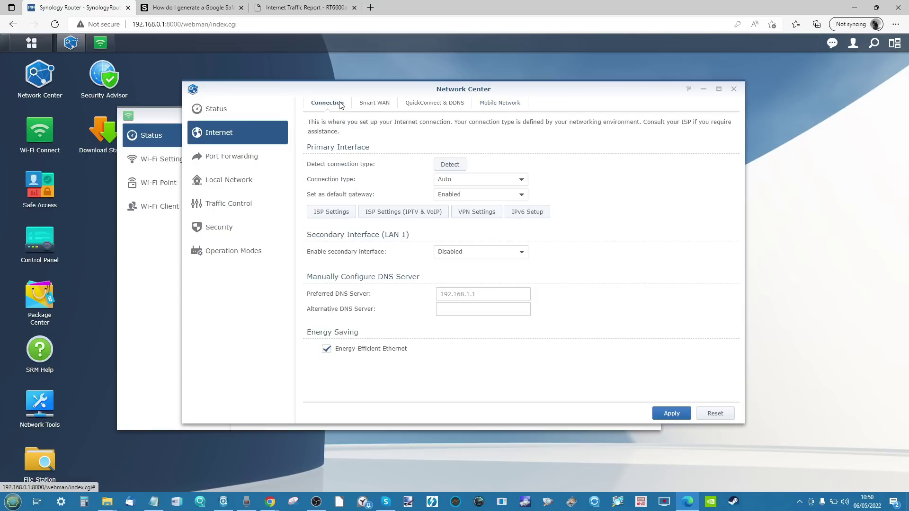
Step: View Port Forwarding, then the Local Network list with Network 1 and guest Network 2
{"action": "left_click", "coordinate": [248, 160]}
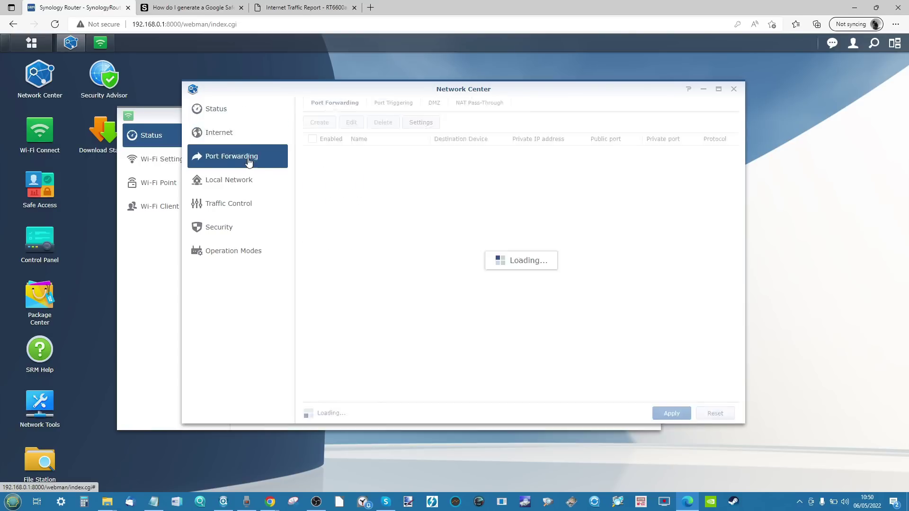
{"action": "left_click", "coordinate": [244, 179]}
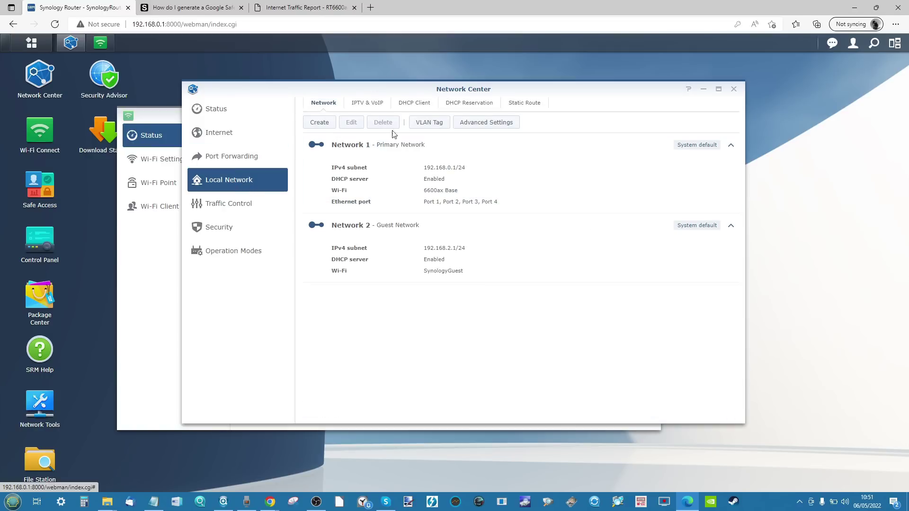
Step: Create a local network named 'New Network' allowing router management, with network isolation off
{"action": "left_click", "coordinate": [327, 124]}
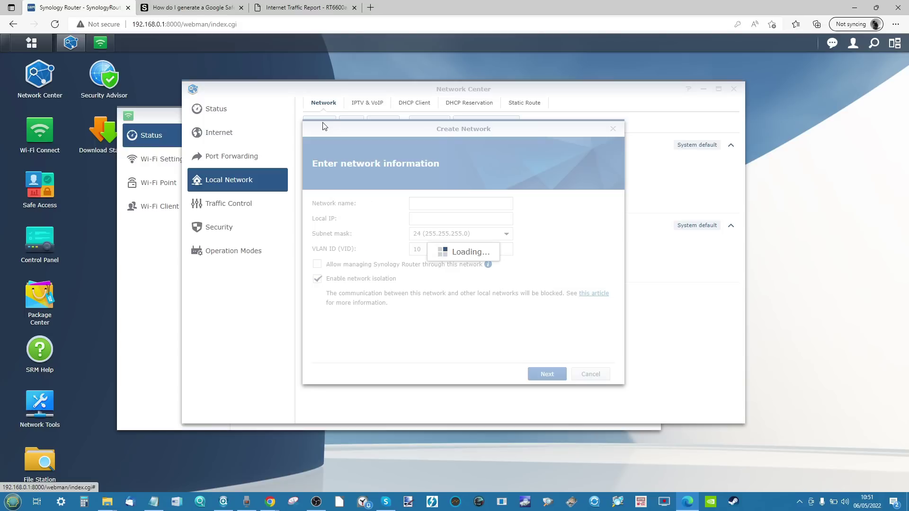
{"action": "left_click", "coordinate": [461, 203]}
{"action": "type", "text": "New Network"}
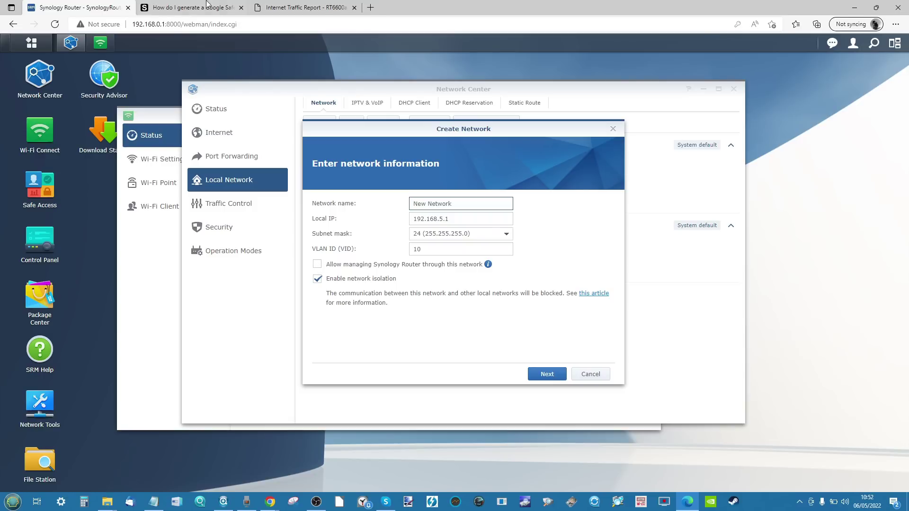
{"action": "left_click", "coordinate": [317, 264]}
{"action": "left_click", "coordinate": [341, 282]}
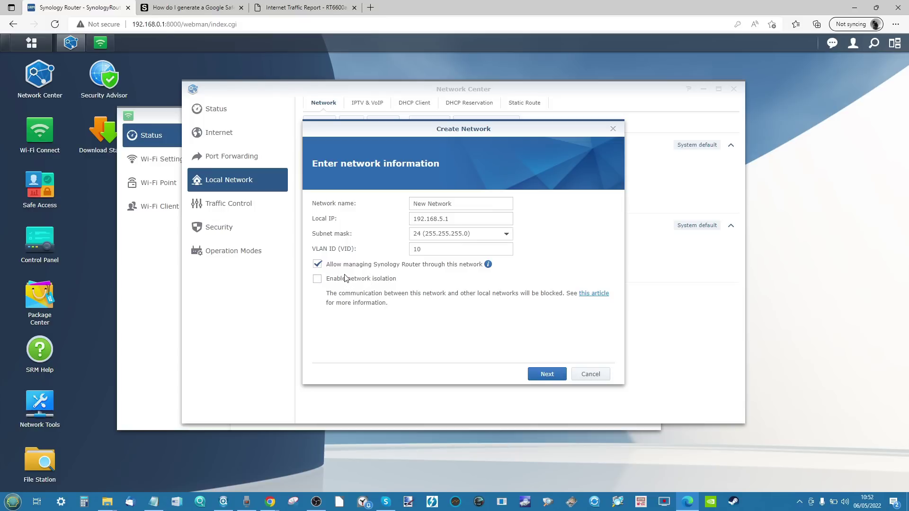
{"action": "left_click", "coordinate": [547, 373]}
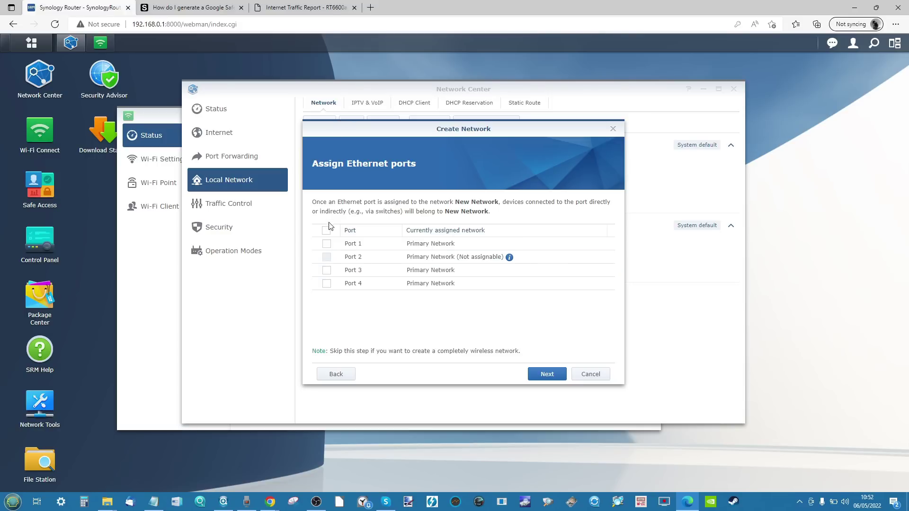
Step: Leave all four Ethernet ports on Primary Network and continue to the Wi-Fi step
{"action": "left_click", "coordinate": [327, 271]}
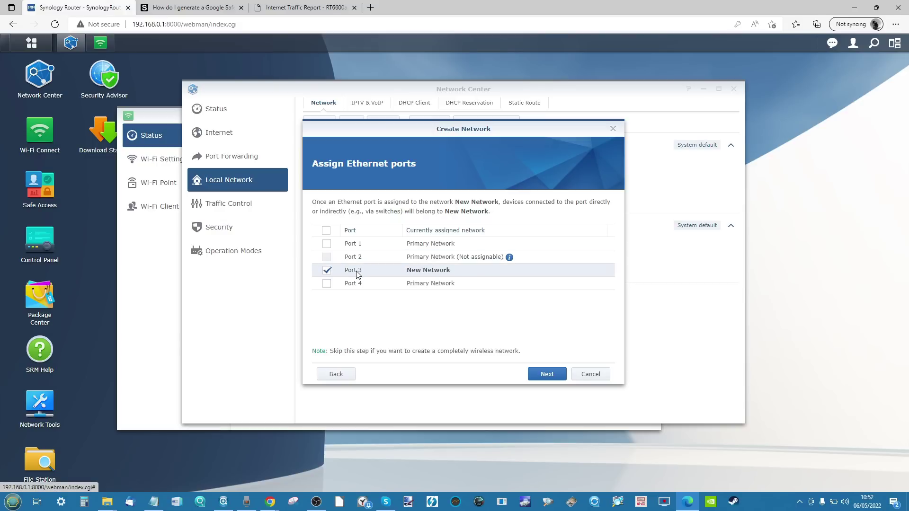
{"action": "left_click", "coordinate": [327, 271]}
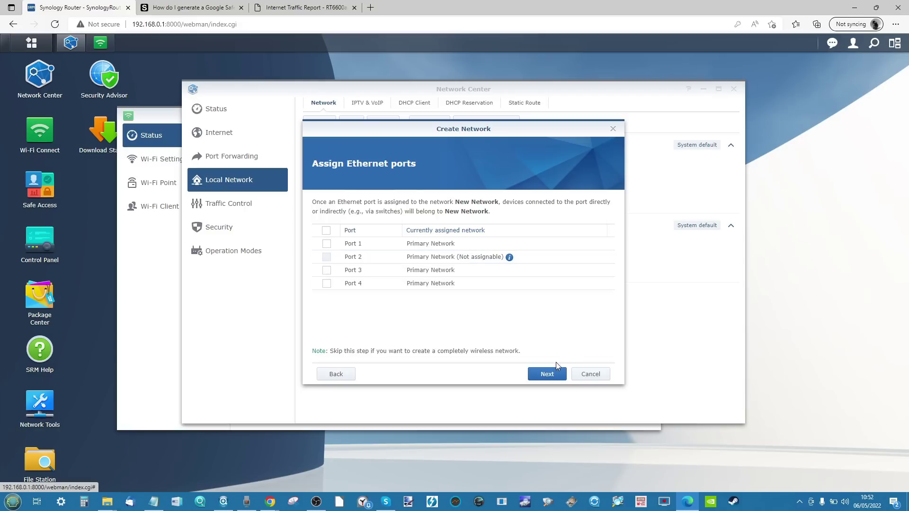
{"action": "left_click", "coordinate": [546, 374]}
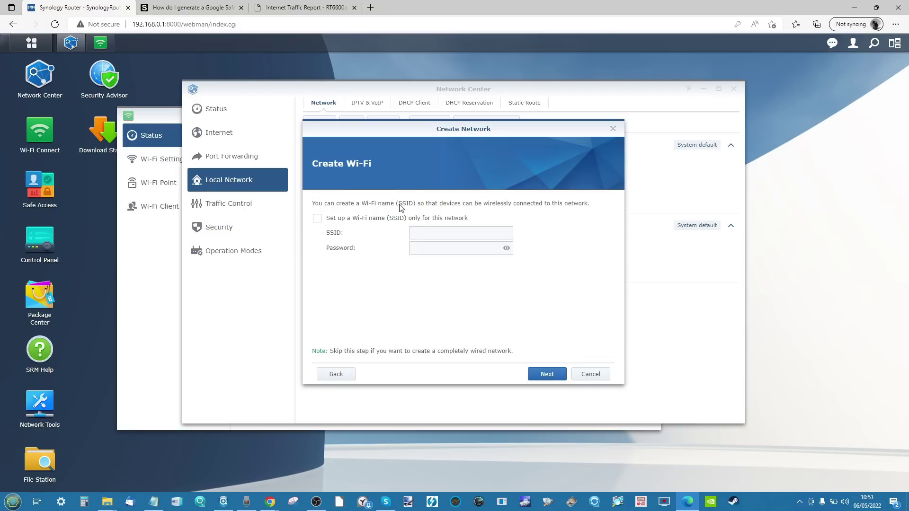
Step: Give New Network the Wi-Fi SSID 'new network2' with a password, and apply it
{"action": "left_click", "coordinate": [355, 220]}
{"action": "left_click", "coordinate": [496, 234]}
{"action": "type", "text": "new netw"}
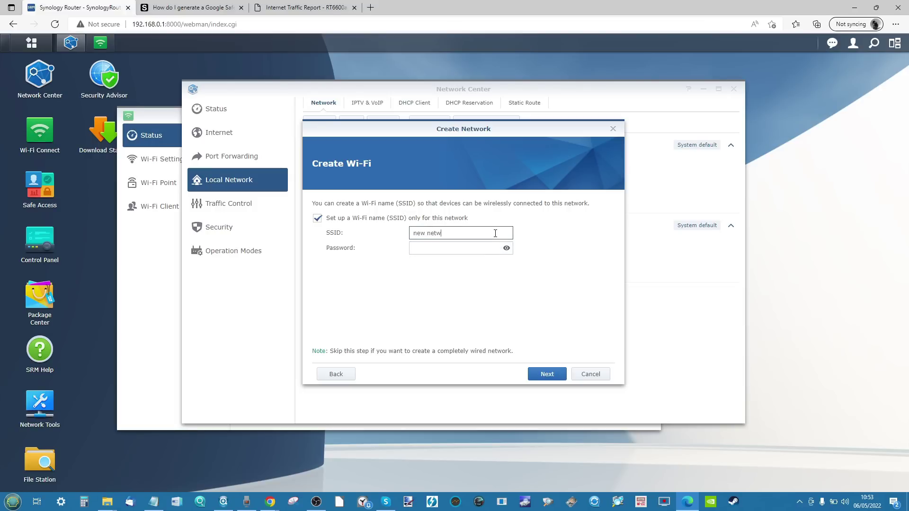
{"action": "type", "text": "ork2"}
{"action": "left_click", "coordinate": [483, 250]}
{"action": "type", "text": "123456789"}
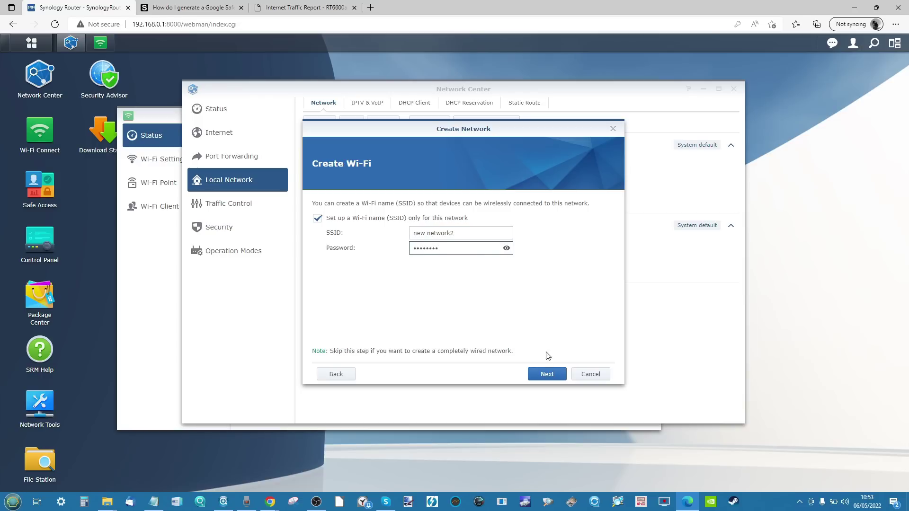
{"action": "left_click", "coordinate": [545, 375]}
{"action": "left_click", "coordinate": [547, 374]}
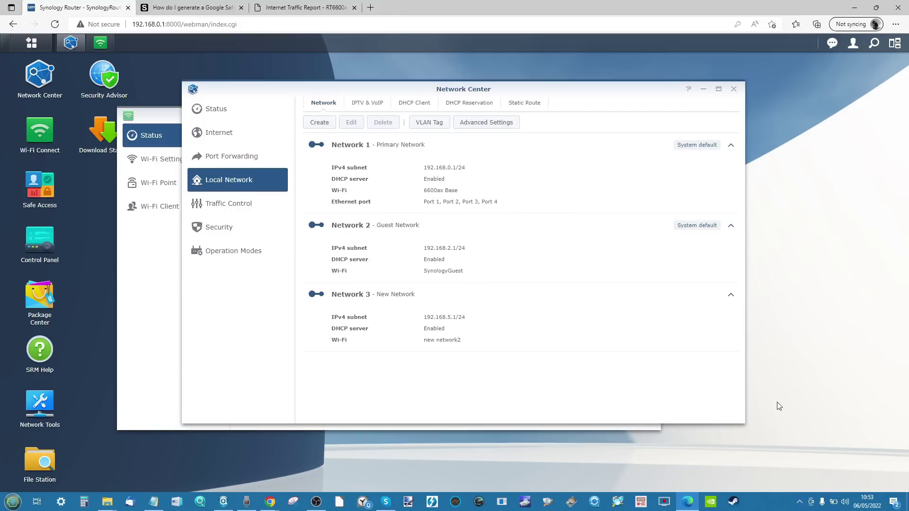
Step: Select Network 3 and confirm 'new network2' appears in the PC's nearby Wi-Fi list
{"action": "left_click", "coordinate": [488, 322]}
{"action": "left_click", "coordinate": [800, 502]}
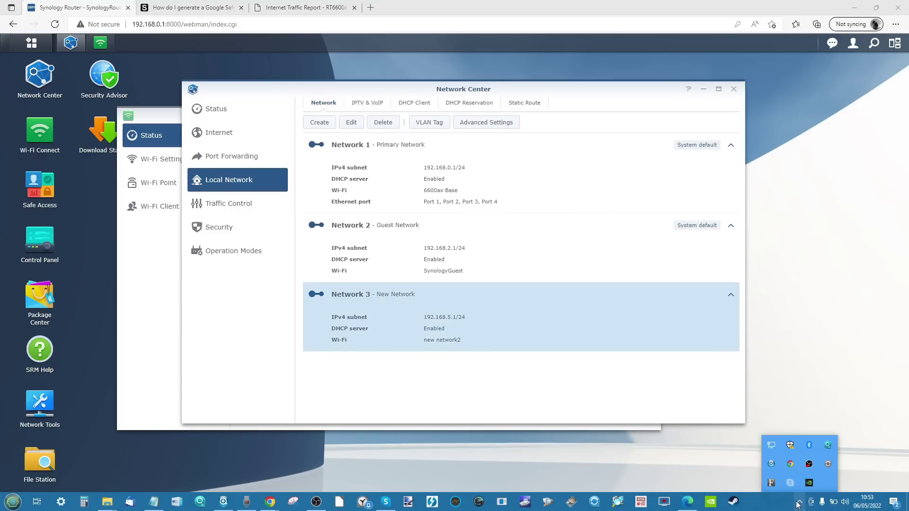
{"action": "left_click", "coordinate": [771, 447]}
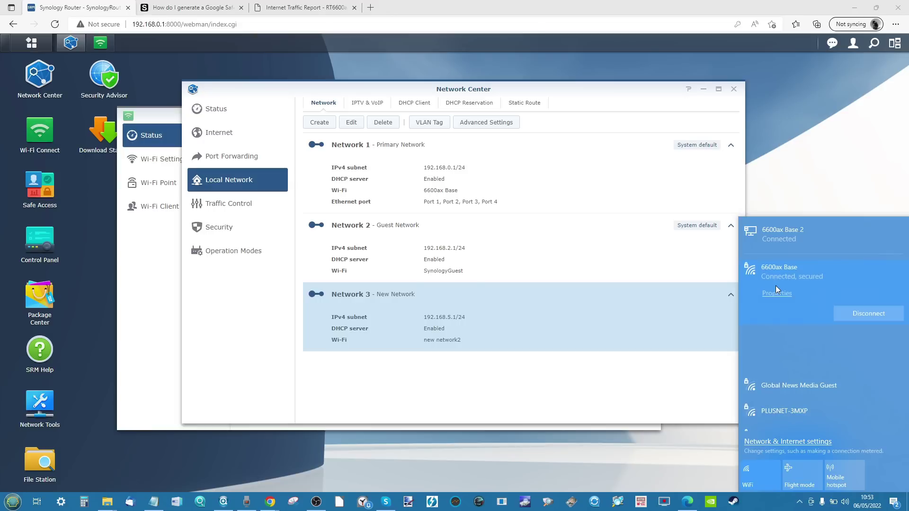
{"action": "scroll", "coordinate": [783, 327], "scroll_direction": "down", "scroll_amount": 3}
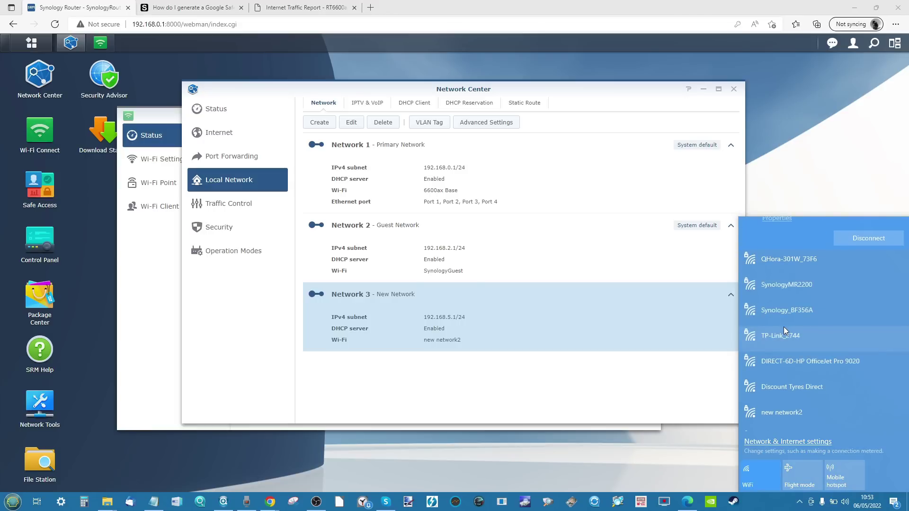
{"action": "scroll", "coordinate": [783, 326], "scroll_direction": "down", "scroll_amount": 1}
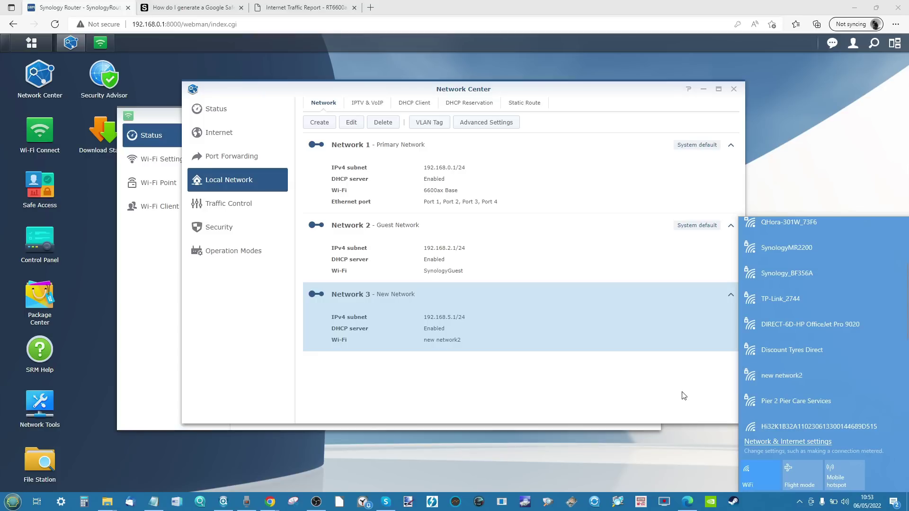
{"action": "key", "text": "Escape"}
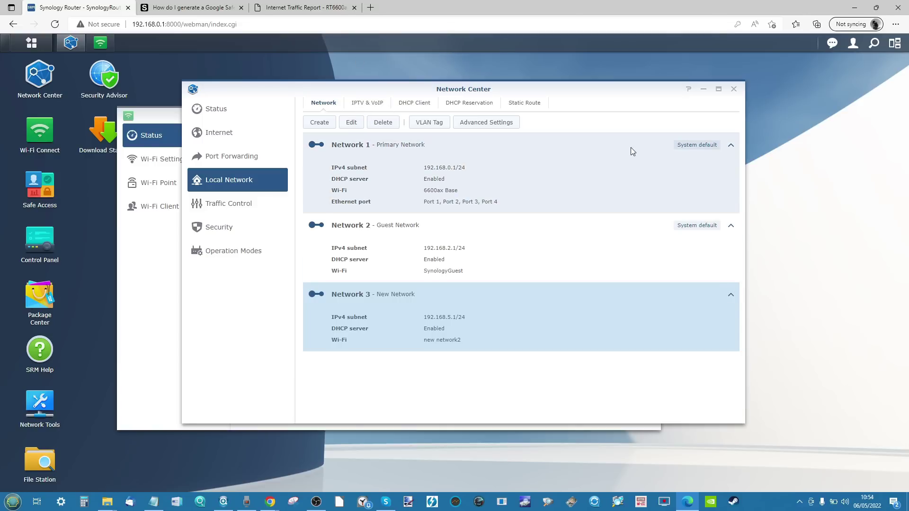
{"action": "left_click", "coordinate": [496, 125]}
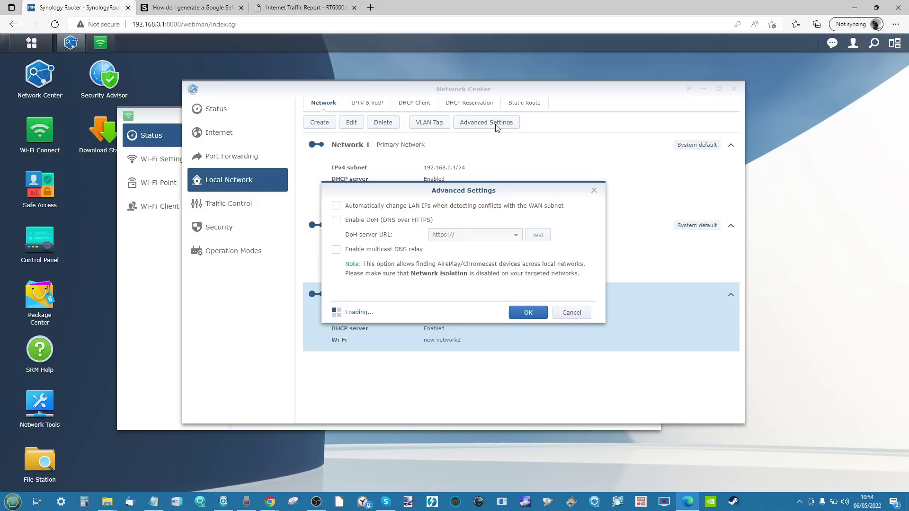
{"action": "left_click", "coordinate": [594, 190]}
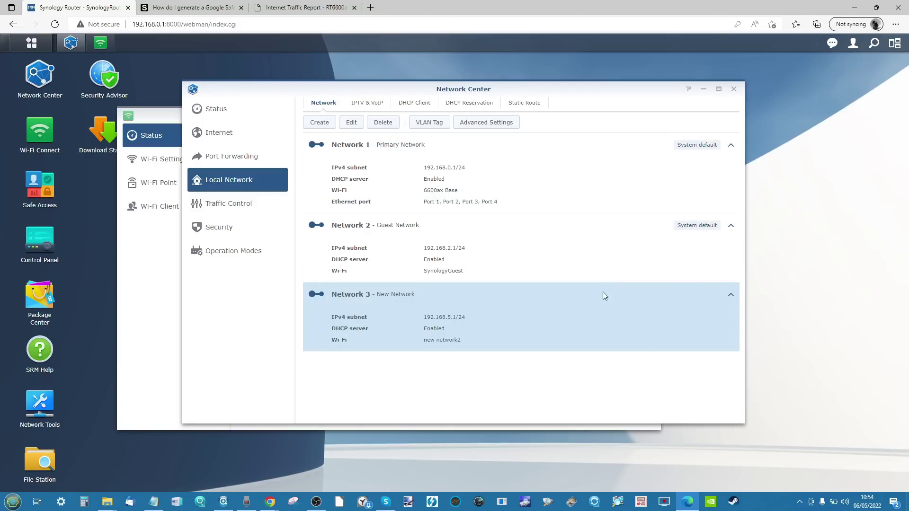
{"action": "left_click", "coordinate": [351, 122]}
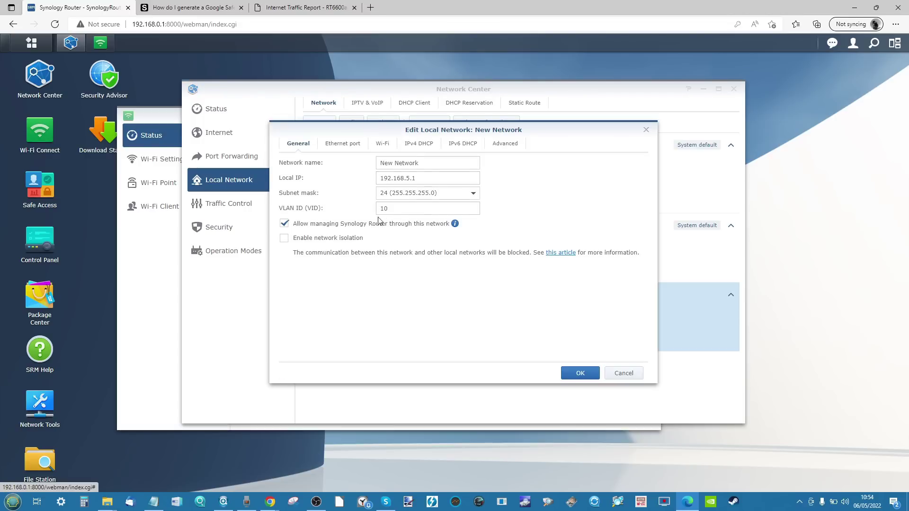
{"action": "left_click", "coordinate": [510, 147]}
{"action": "left_click", "coordinate": [460, 146]}
{"action": "left_click", "coordinate": [411, 145]}
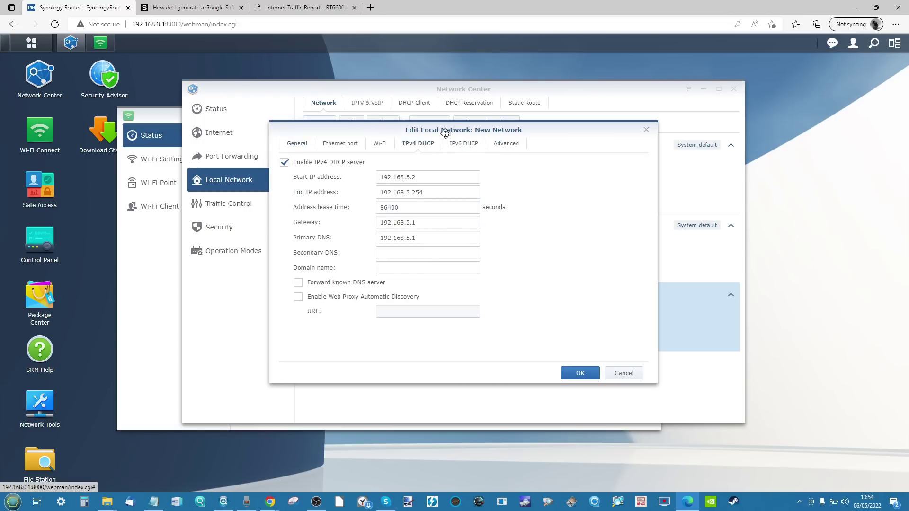
{"action": "left_click", "coordinate": [489, 144]}
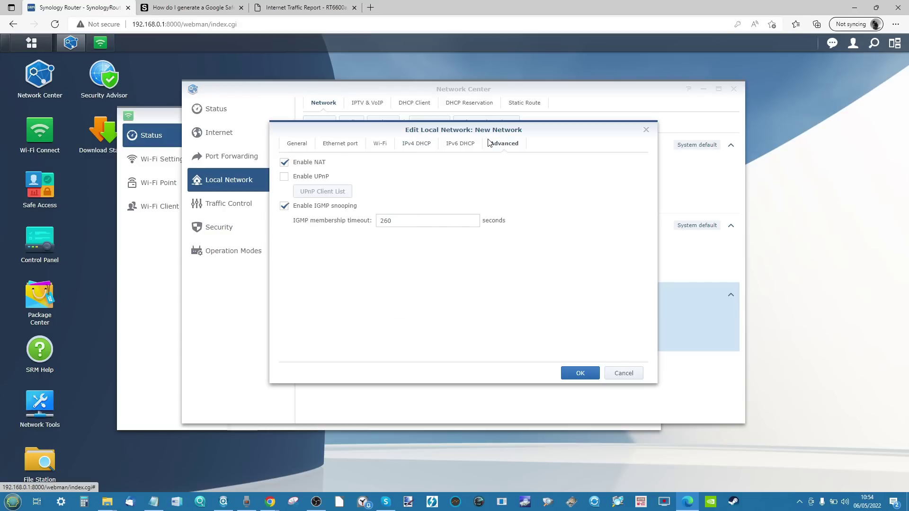
{"action": "left_click", "coordinate": [372, 149]}
{"action": "left_click", "coordinate": [353, 148]}
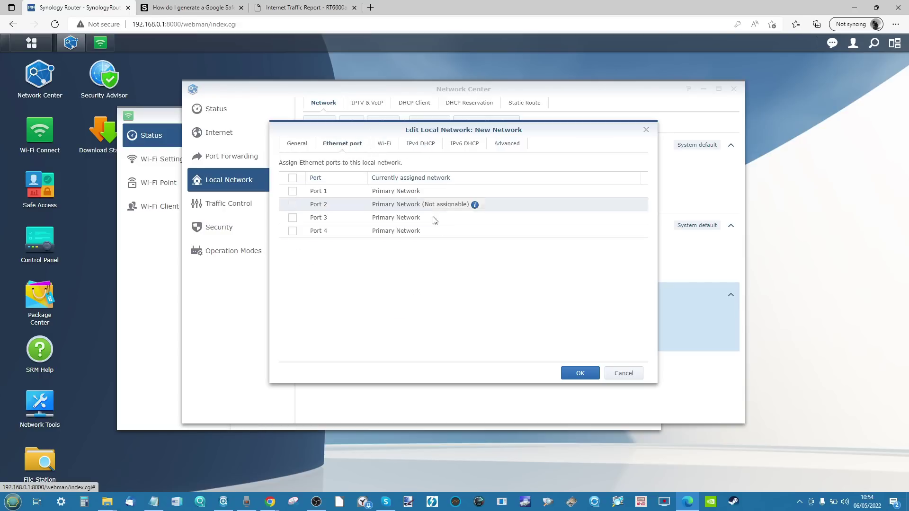
{"action": "left_click", "coordinate": [646, 130]}
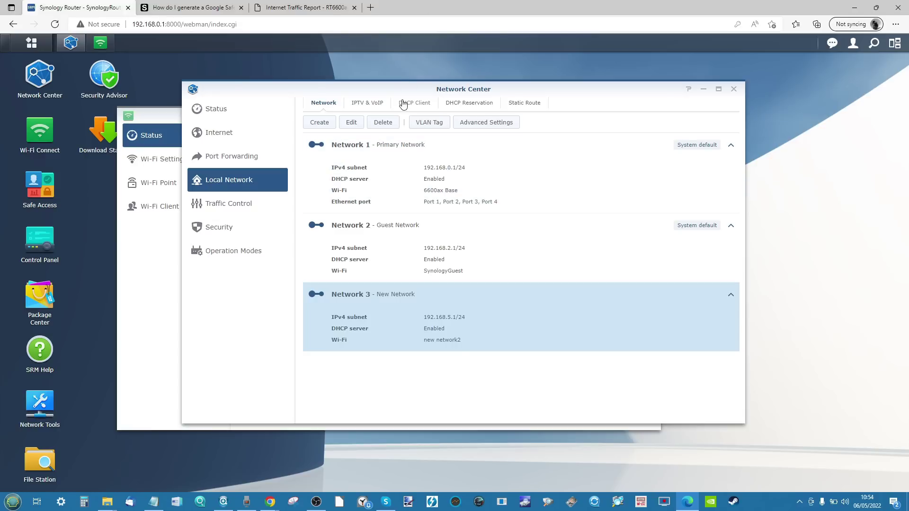
Step: Tick Enable IPTV/VoIP and browse the ISP profile list without choosing a profile
{"action": "left_click", "coordinate": [378, 103]}
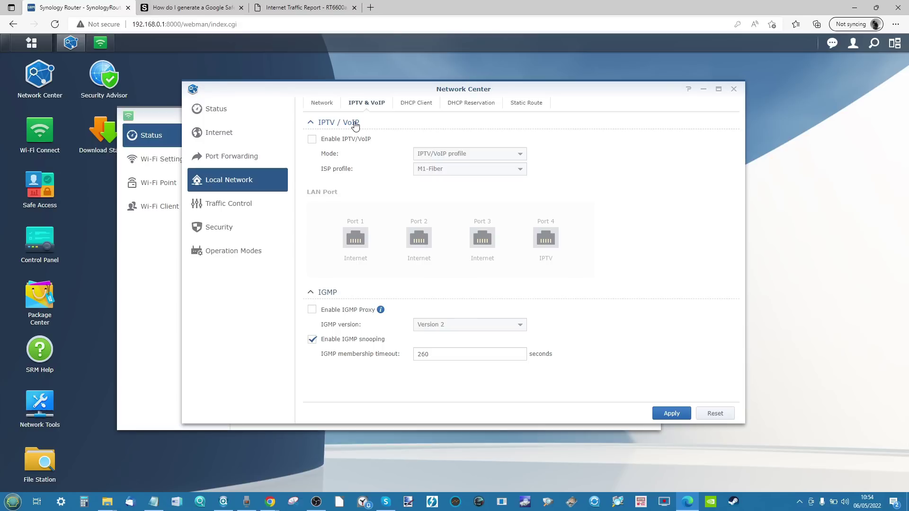
{"action": "left_click", "coordinate": [312, 139]}
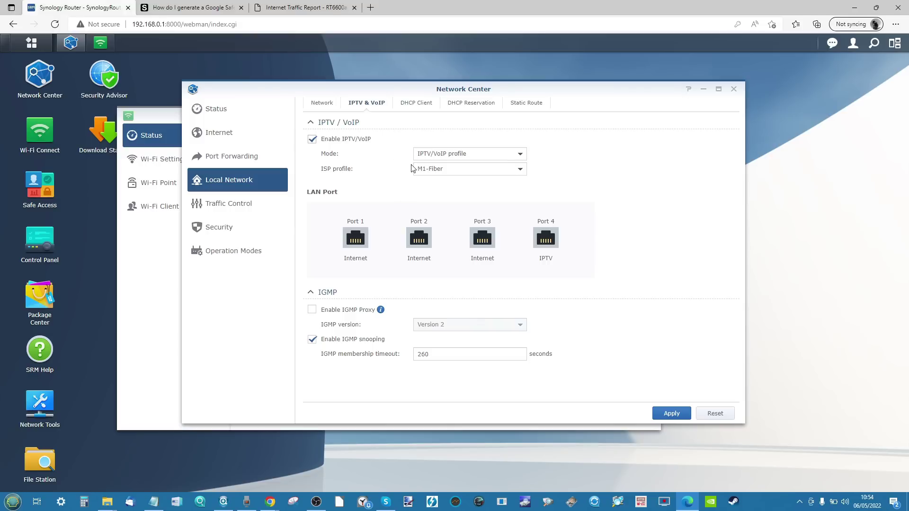
{"action": "left_click", "coordinate": [423, 172]}
{"action": "scroll", "coordinate": [461, 242], "scroll_direction": "down", "scroll_amount": 3}
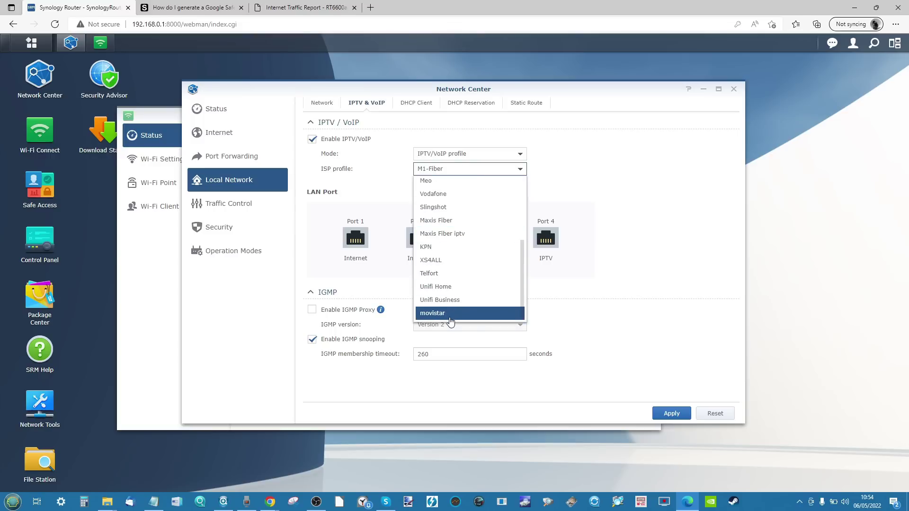
{"action": "scroll", "coordinate": [451, 318], "scroll_direction": "up", "scroll_amount": 3}
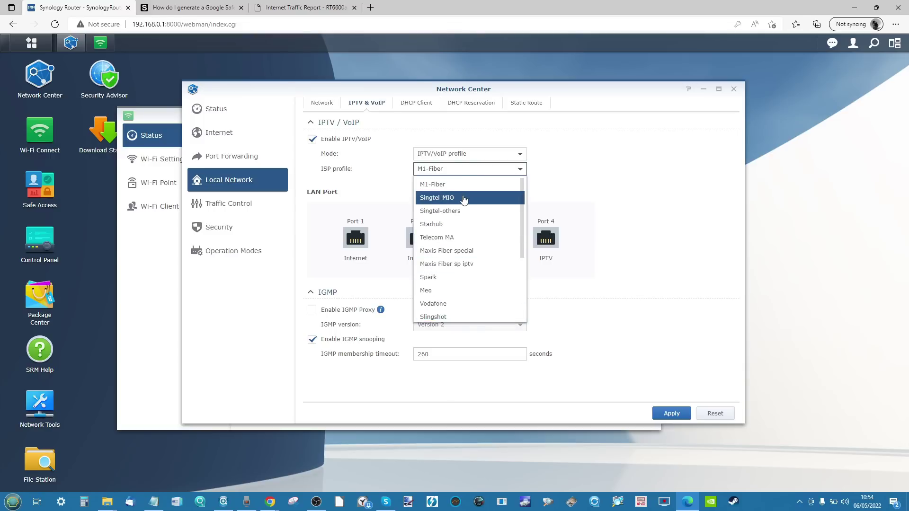
{"action": "left_click", "coordinate": [656, 195]}
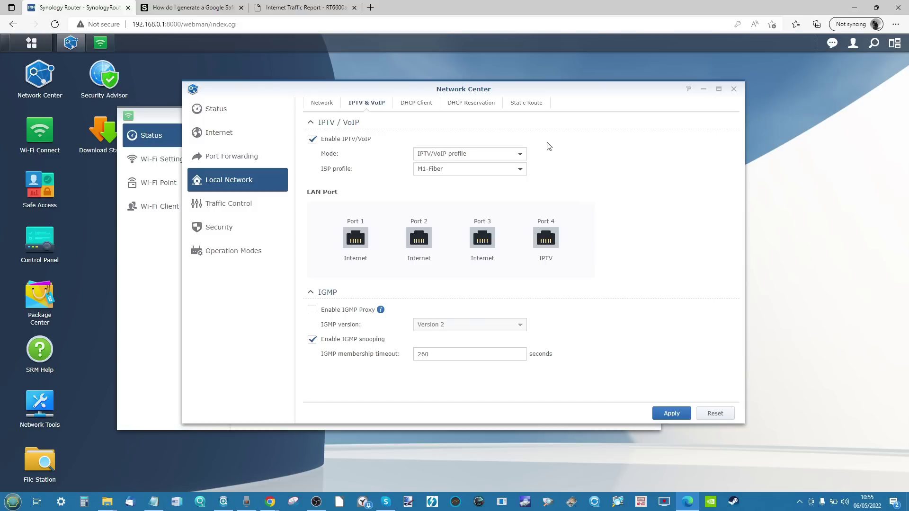
Step: Switch to Static Route, discarding the unsaved IPTV/VoIP changes
{"action": "left_click", "coordinate": [533, 104]}
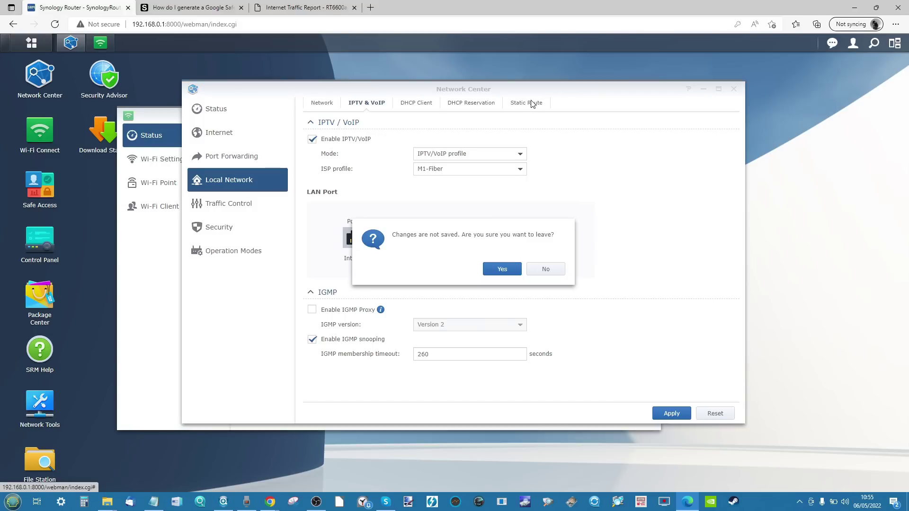
{"action": "left_click", "coordinate": [565, 270]}
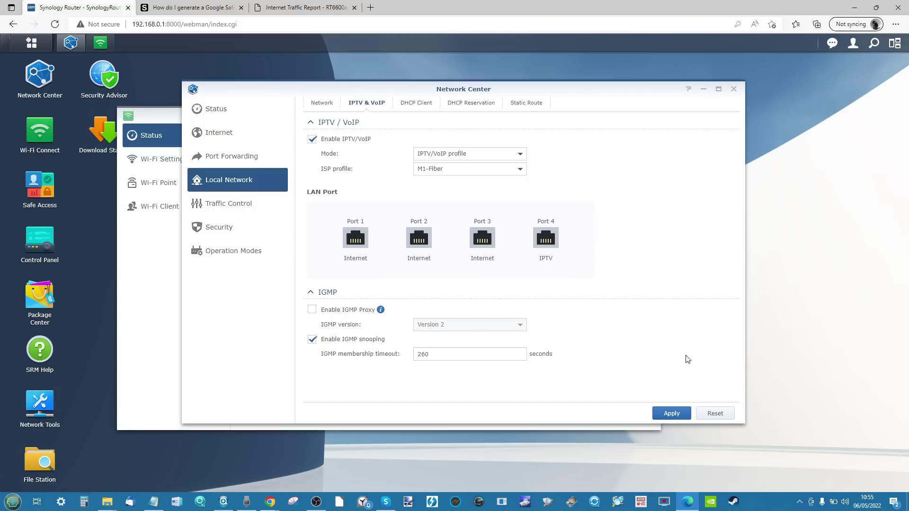
{"action": "left_click", "coordinate": [526, 104]}
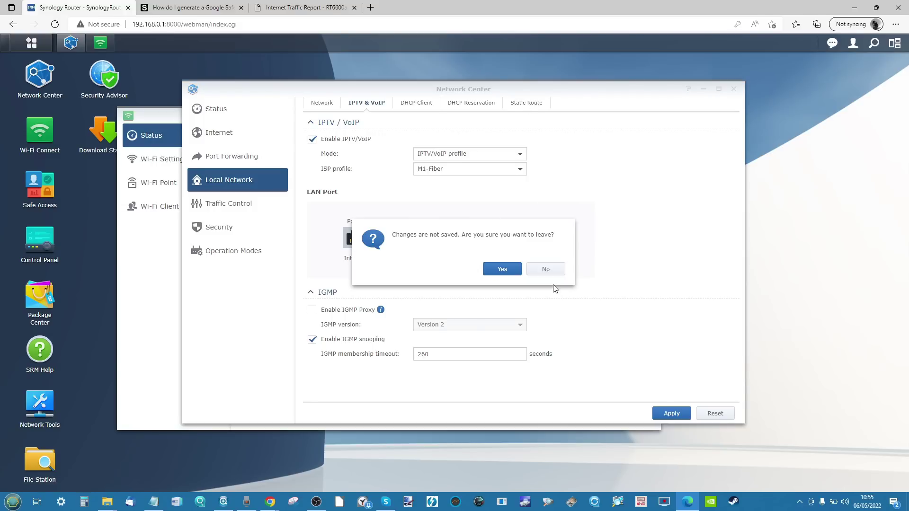
{"action": "left_click", "coordinate": [503, 269]}
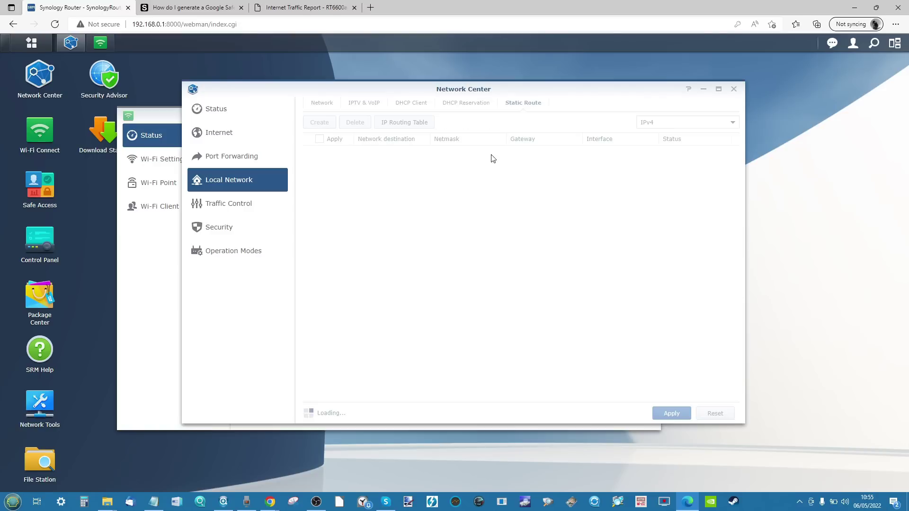
Step: Review the DHCP client list, then return to the Internet page showing connection type Auto
{"action": "left_click", "coordinate": [414, 105]}
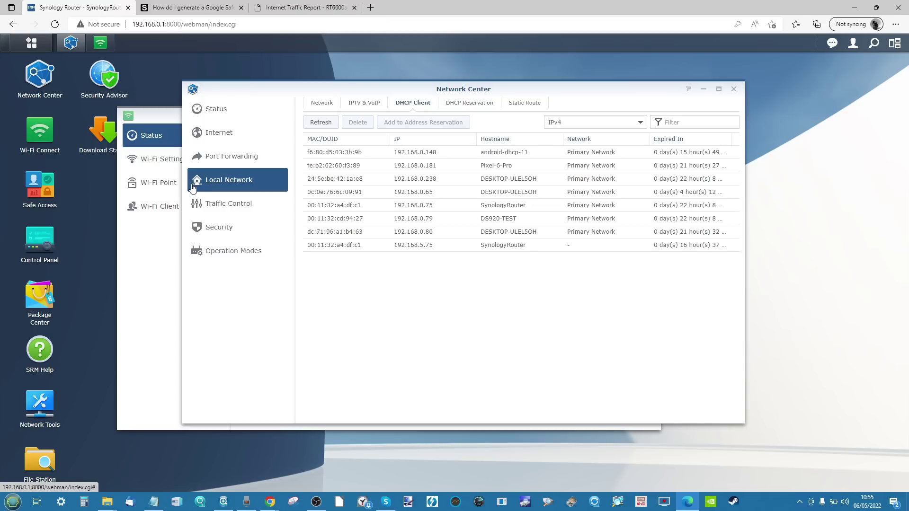
{"action": "left_click", "coordinate": [210, 138]}
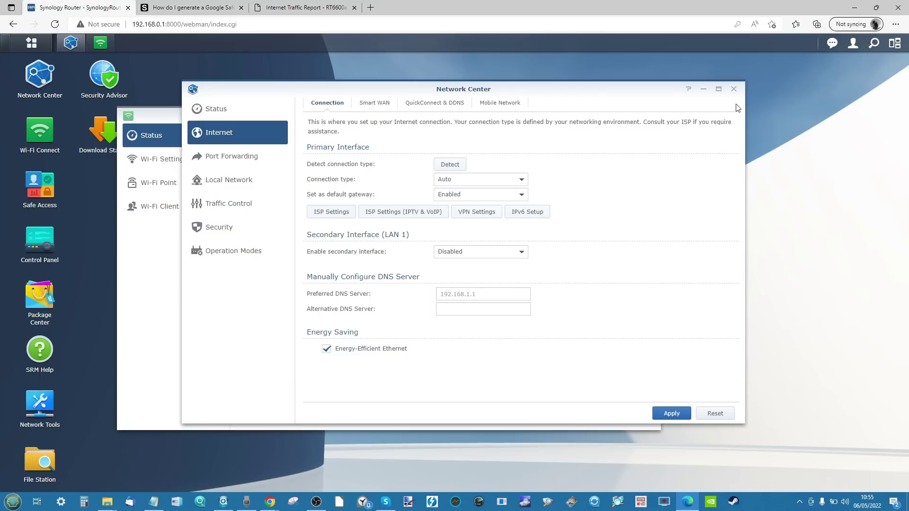
Step: Close Network Center and start the Add Wi-Fi Point wizard from Wi-Fi Connect's Wi-Fi Point page
{"action": "left_click", "coordinate": [734, 89]}
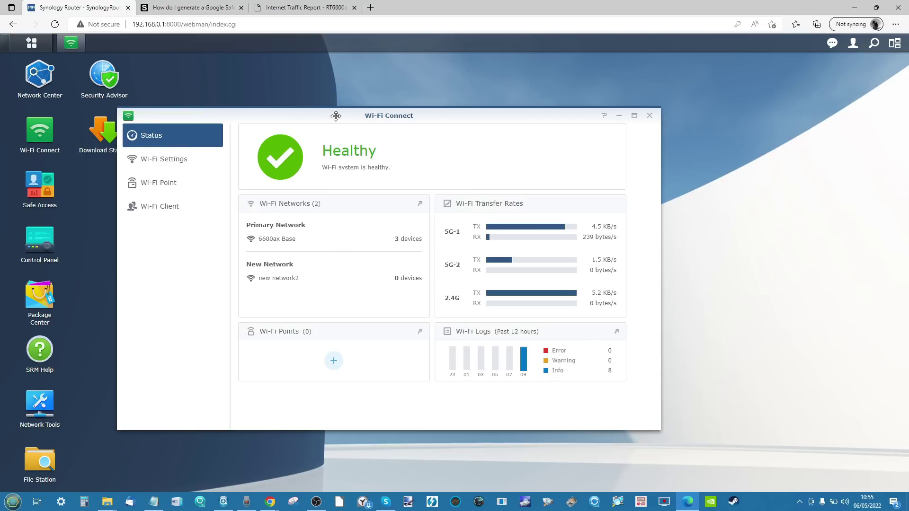
{"action": "left_click_drag", "start_coordinate": [337, 116], "coordinate": [386, 88]}
{"action": "left_click", "coordinate": [211, 158]}
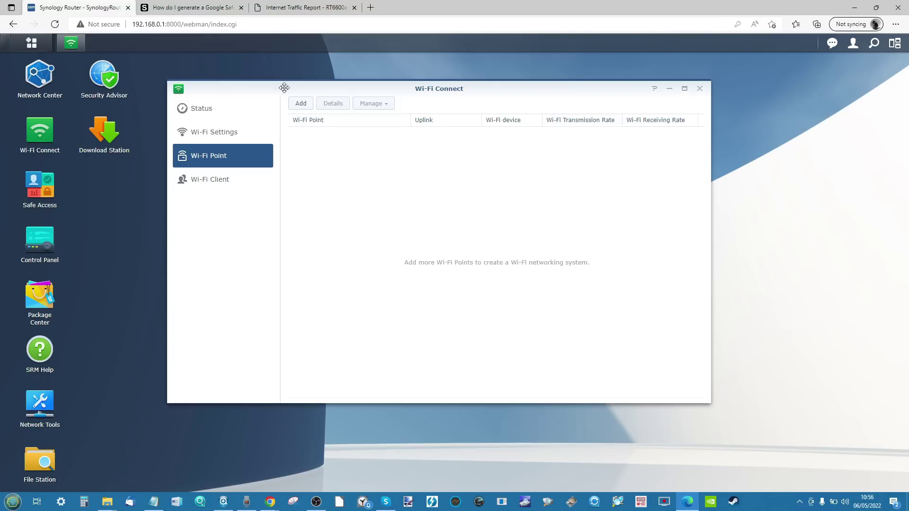
{"action": "left_click", "coordinate": [300, 104]}
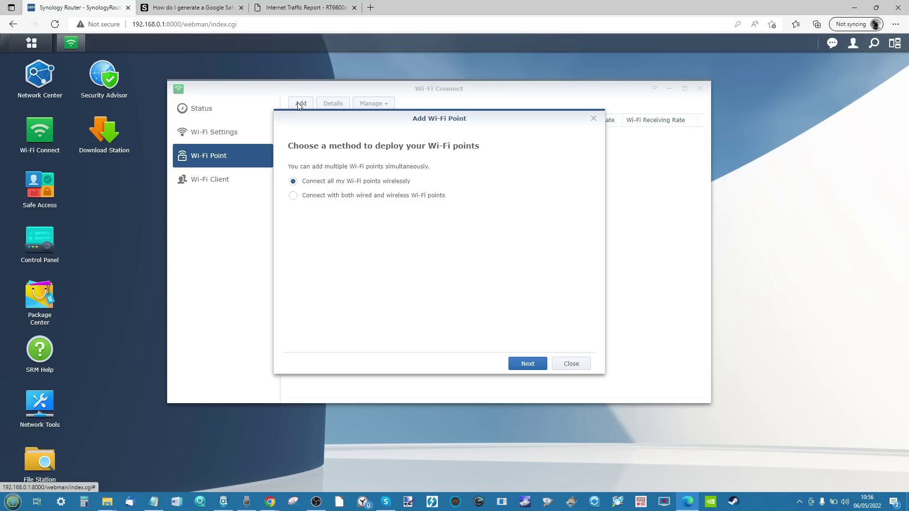
Step: Keep wireless-only deployment and proceed until the wizard searches for ready Wi-Fi points
{"action": "left_click", "coordinate": [523, 364]}
{"action": "left_click", "coordinate": [530, 365]}
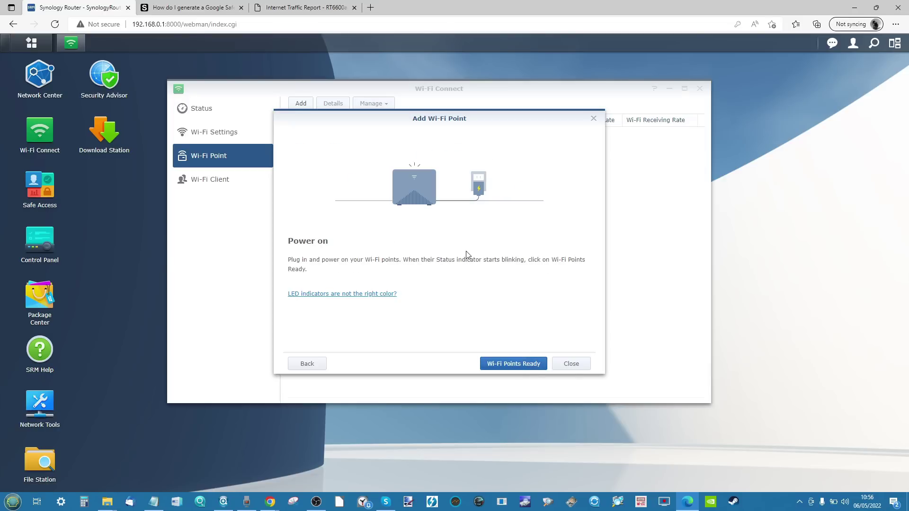
{"action": "left_click", "coordinate": [500, 363]}
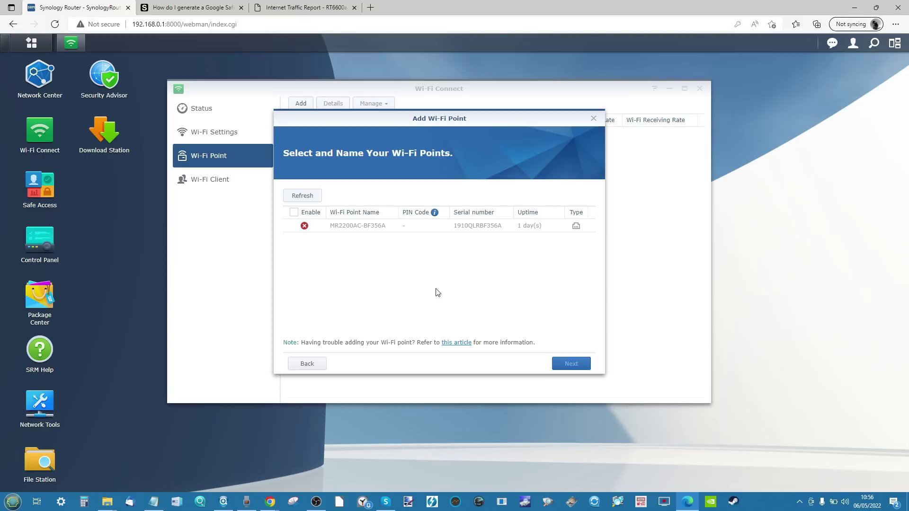
Step: Read the unsupported-device error for MR2200AC-BF356A and close the wizard without adding it
{"action": "mouse_move", "coordinate": [304, 228]}
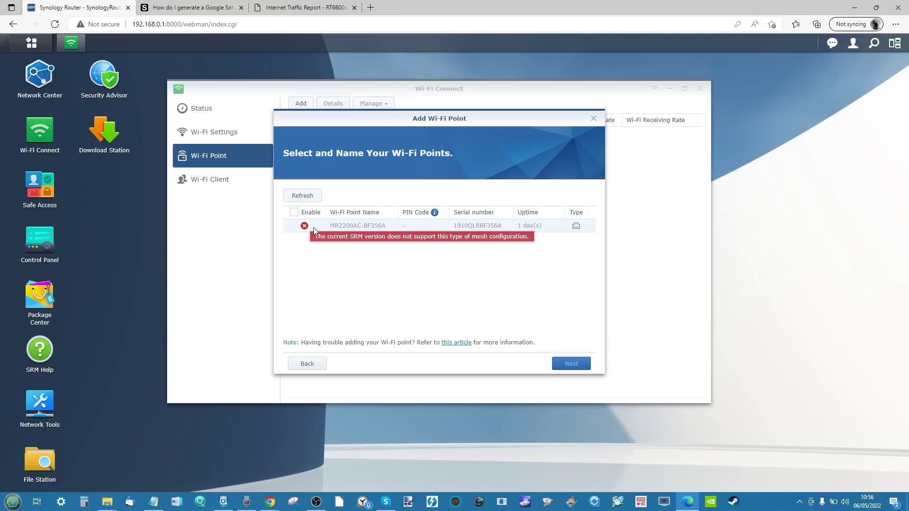
{"action": "scroll", "coordinate": [335, 234], "scroll_direction": "up", "scroll_amount": 5}
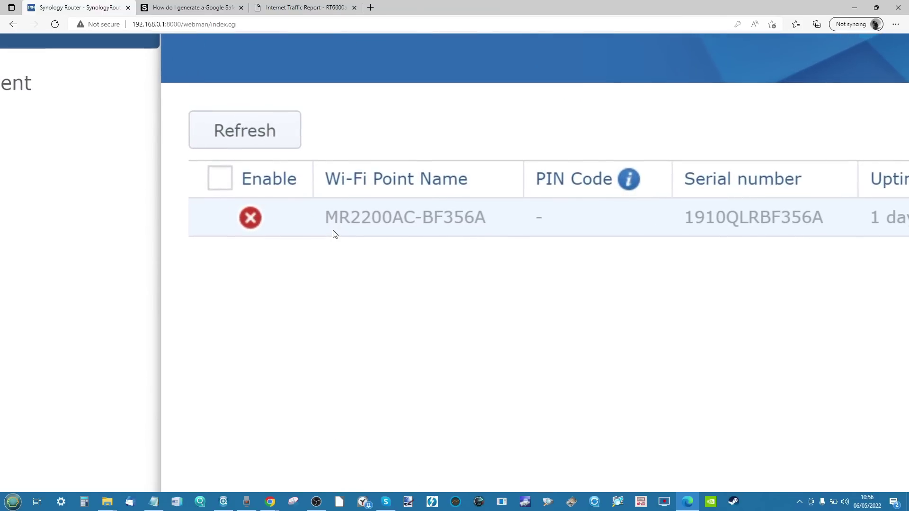
{"action": "scroll", "coordinate": [335, 234], "scroll_direction": "down", "scroll_amount": 5}
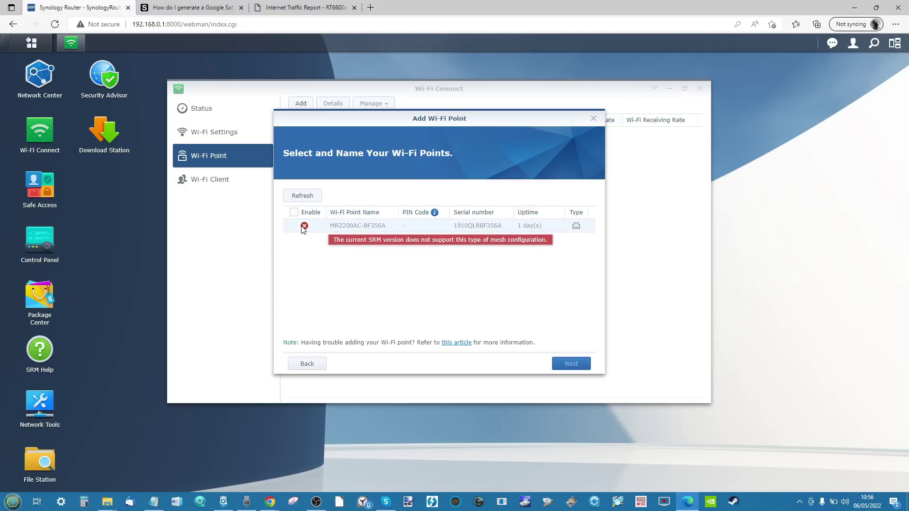
{"action": "left_click", "coordinate": [594, 119]}
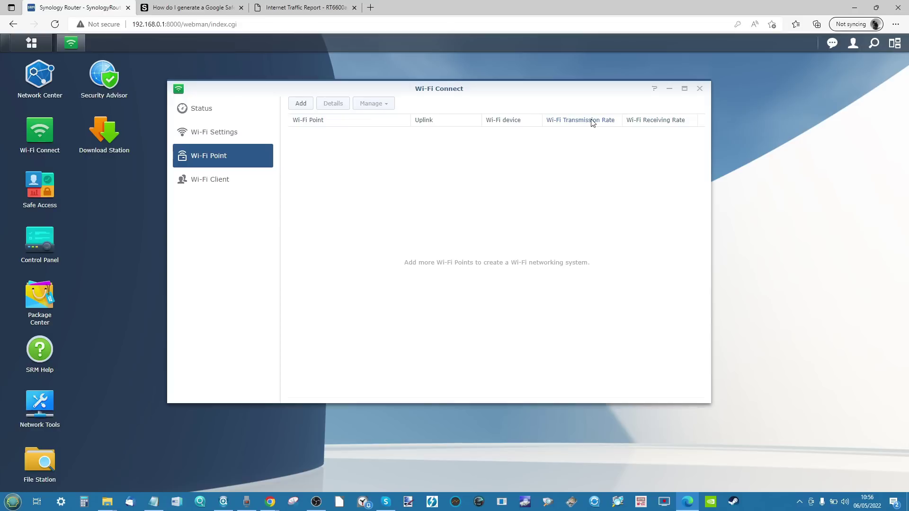
Step: List the connected Wi-Fi clients and briefly open then close Network Center
{"action": "left_click", "coordinate": [254, 189]}
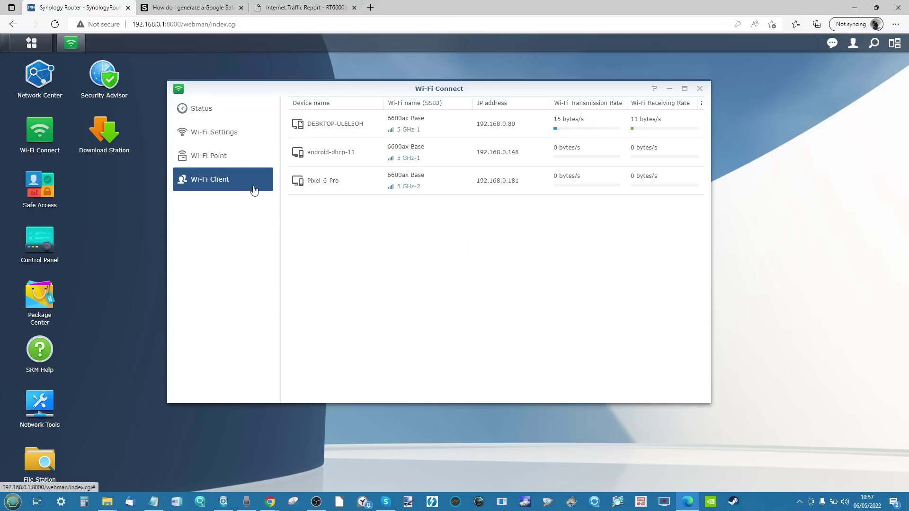
{"action": "left_click", "coordinate": [37, 83]}
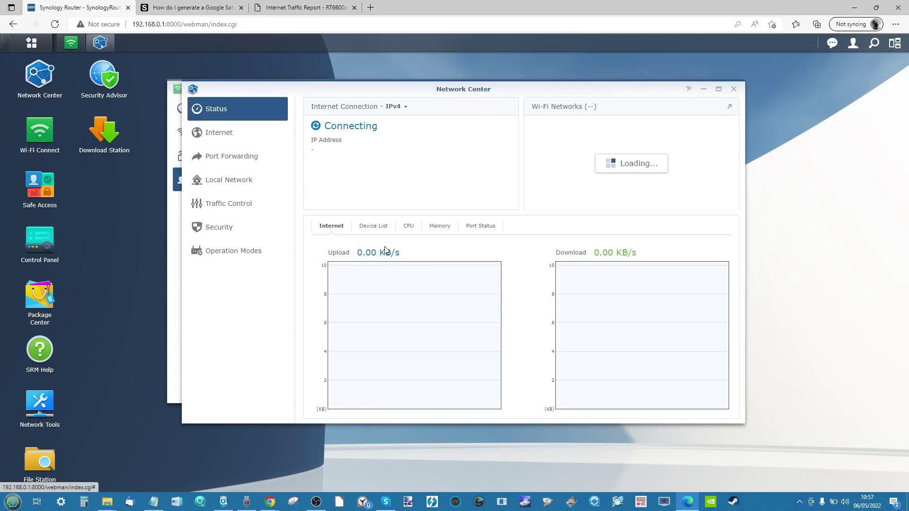
{"action": "left_click", "coordinate": [734, 90]}
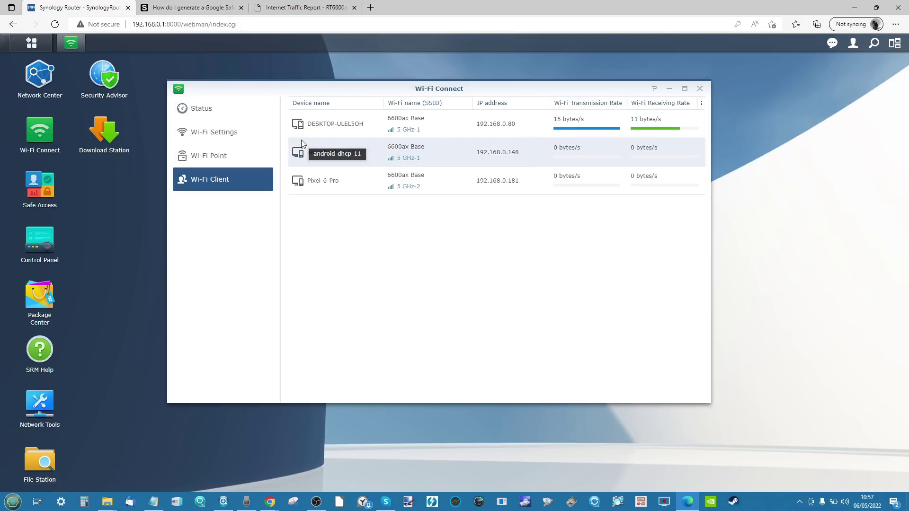
Step: Review the Wi-Fi Settings Radio and MAC Filter tabs, then show the Healthy status overview
{"action": "left_click", "coordinate": [220, 138]}
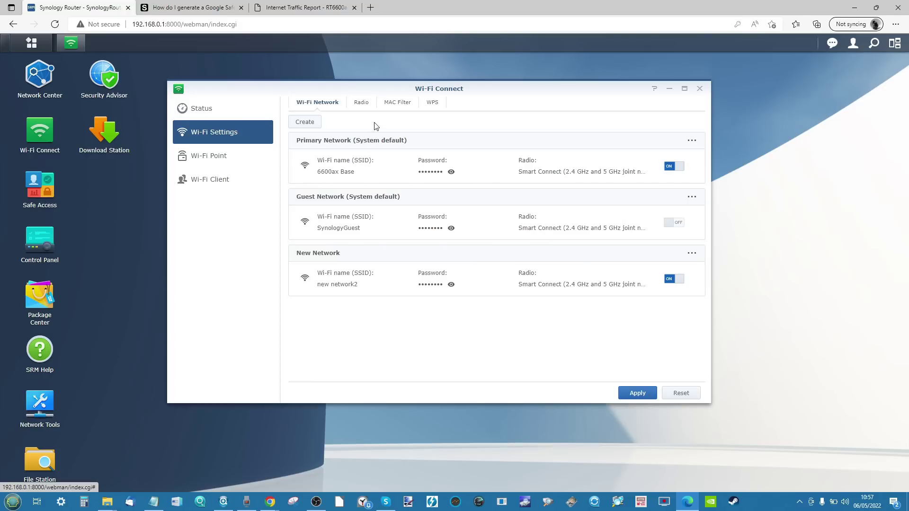
{"action": "left_click", "coordinate": [363, 106]}
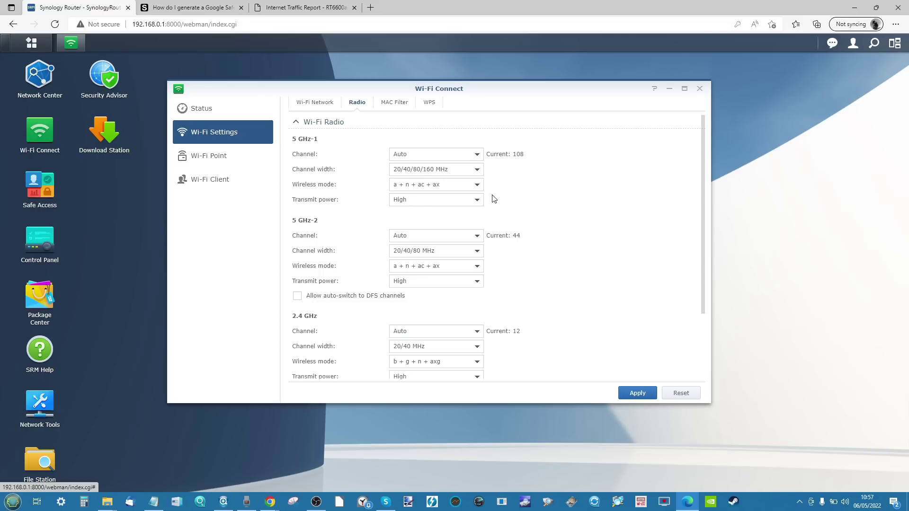
{"action": "scroll", "coordinate": [544, 195], "scroll_direction": "down", "scroll_amount": 3}
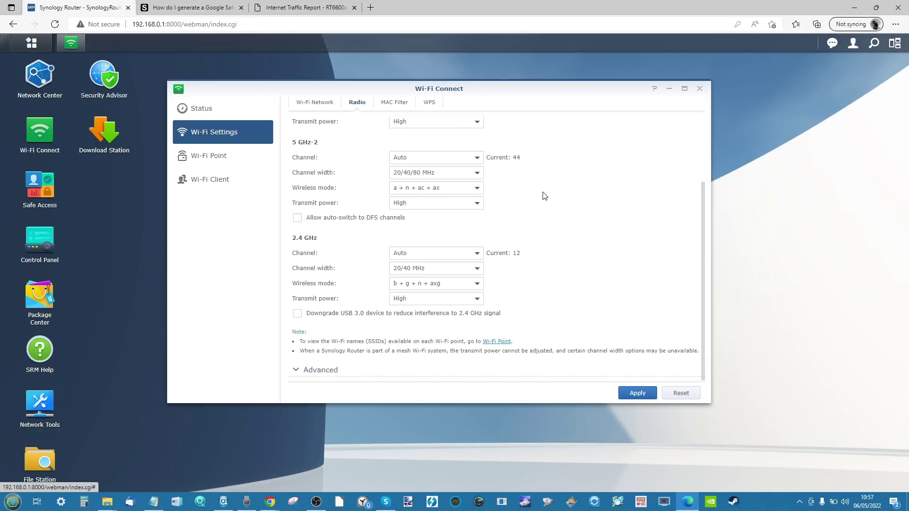
{"action": "scroll", "coordinate": [544, 196], "scroll_direction": "up", "scroll_amount": 3}
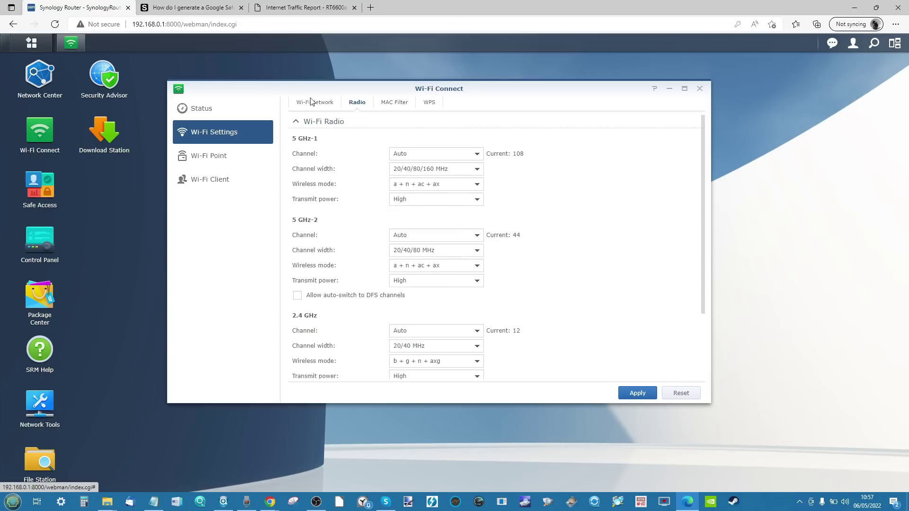
{"action": "left_click", "coordinate": [386, 103]}
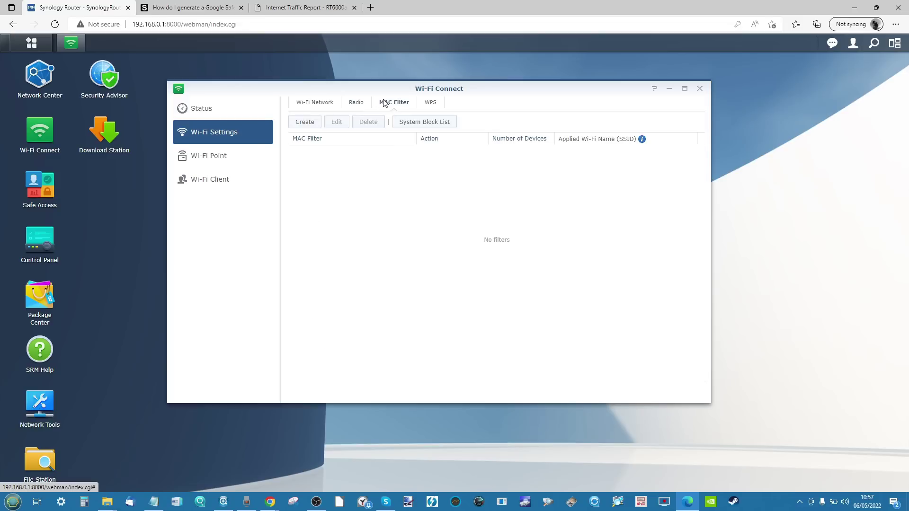
{"action": "left_click", "coordinate": [208, 115]}
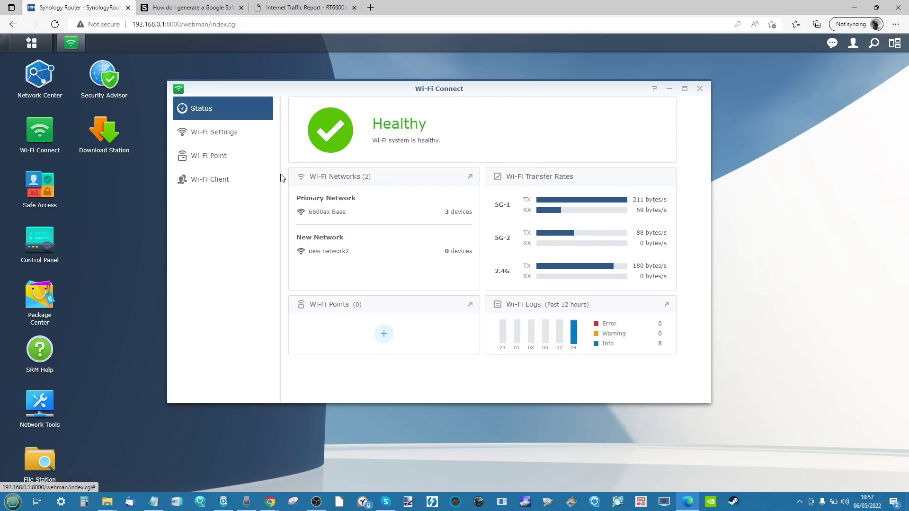
Step: Select the DESKTOP-ULEL5OH device in the Wi-Fi Client list, then close Wi-Fi Connect
{"action": "left_click", "coordinate": [195, 180]}
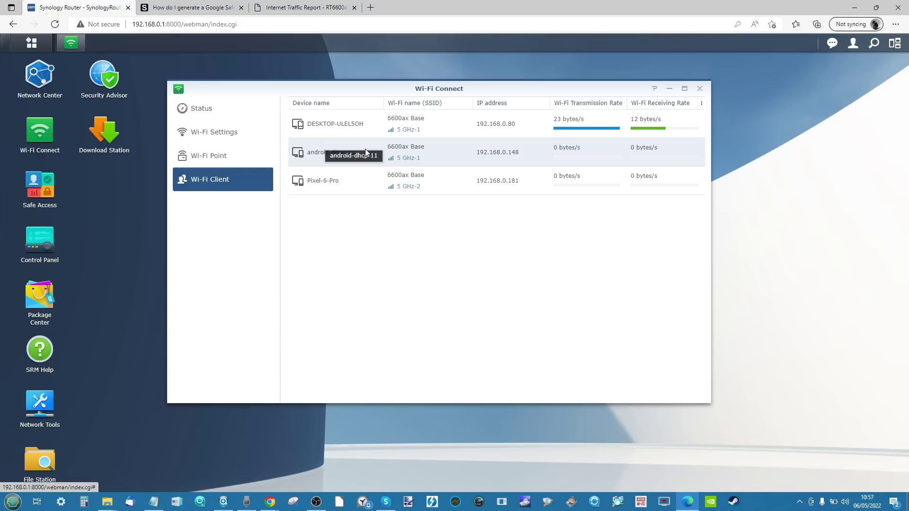
{"action": "left_click", "coordinate": [378, 130]}
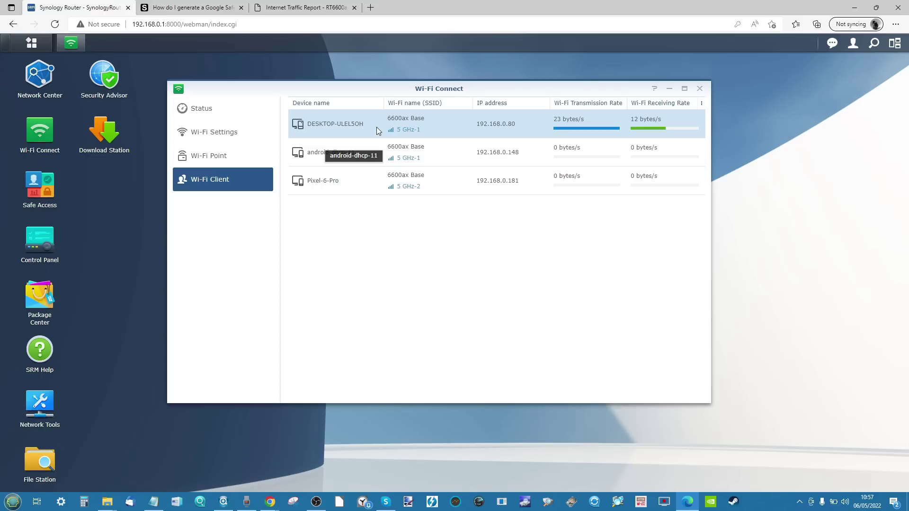
{"action": "left_click", "coordinate": [699, 89]}
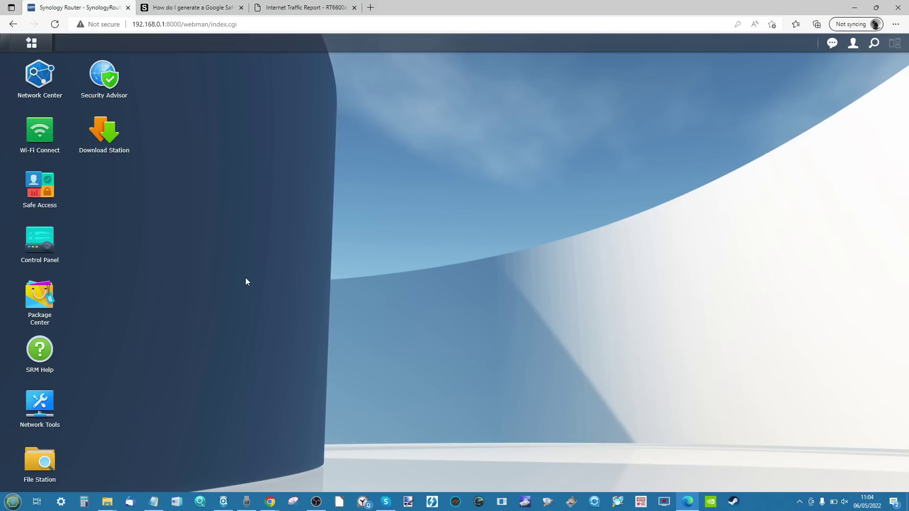
Step: Check Control Panel's System and Device pages, close it, and open the Main Menu
{"action": "left_click", "coordinate": [54, 256]}
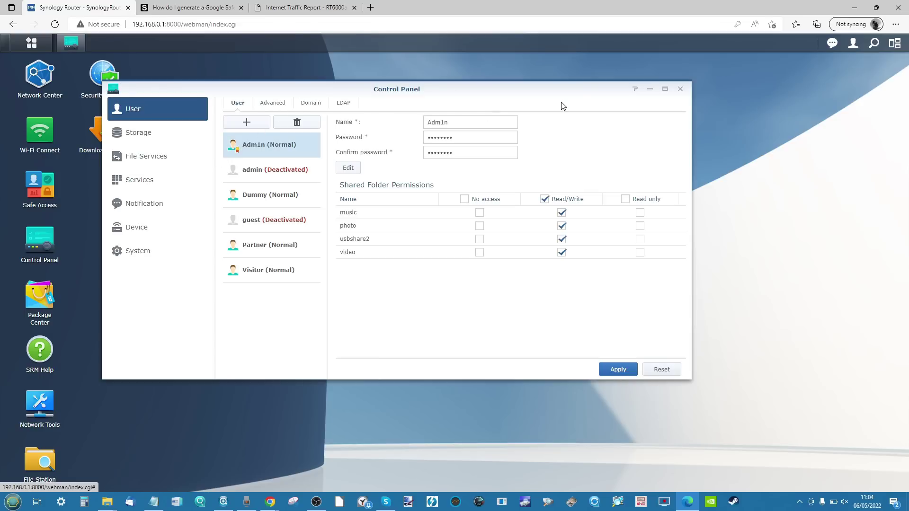
{"action": "left_click", "coordinate": [143, 251]}
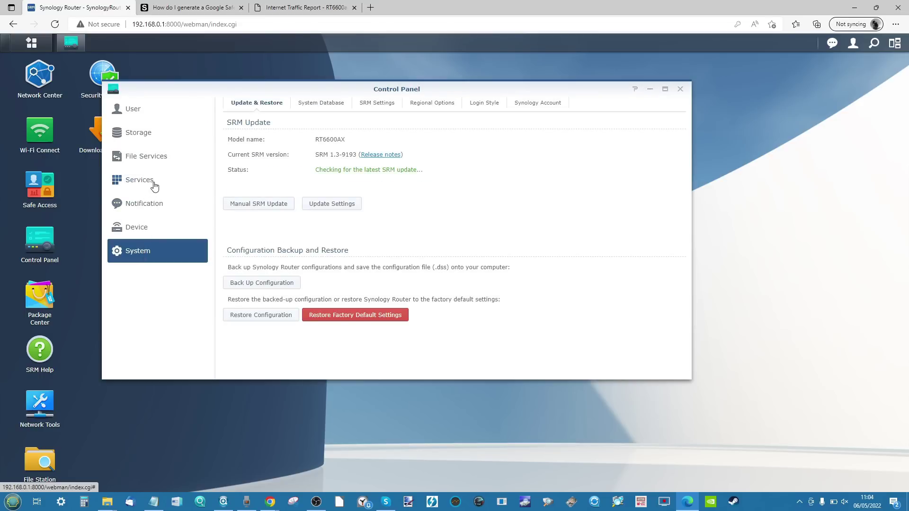
{"action": "left_click", "coordinate": [147, 228]}
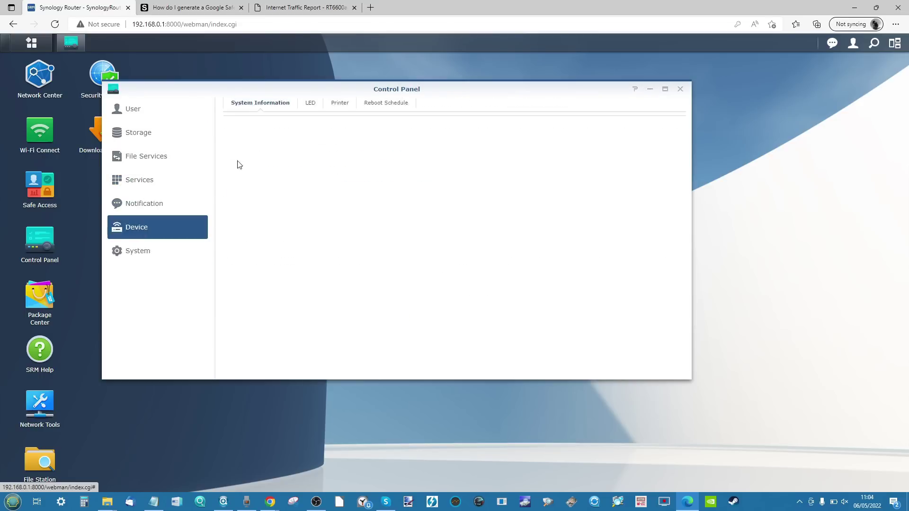
{"action": "left_click", "coordinate": [681, 90]}
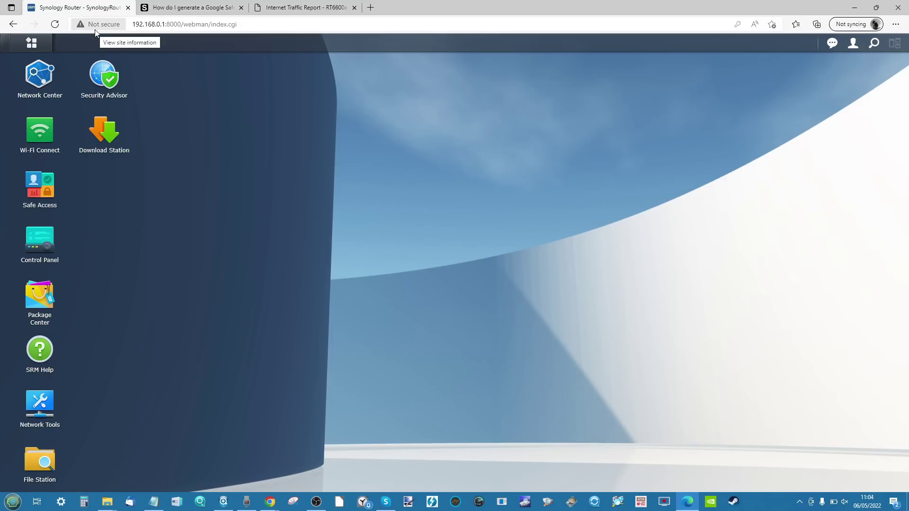
{"action": "left_click", "coordinate": [32, 43]}
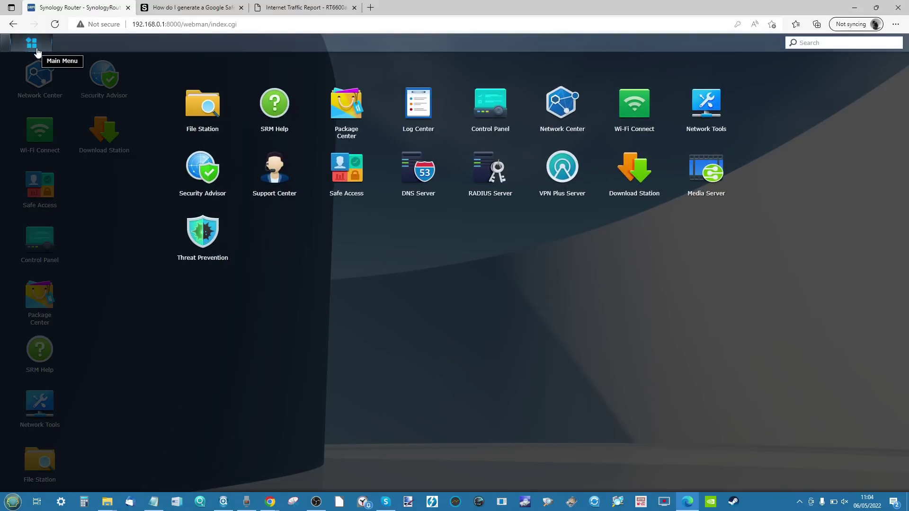
Step: Reopen Network Center to check its Internet and Mobile Network pages, then close it
{"action": "left_click", "coordinate": [52, 77]}
{"action": "left_click", "coordinate": [51, 77]}
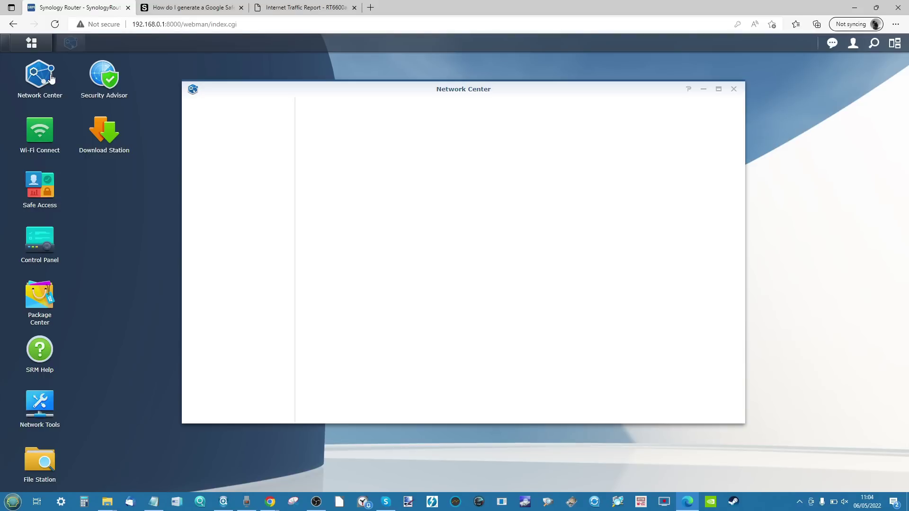
{"action": "left_click", "coordinate": [244, 140]}
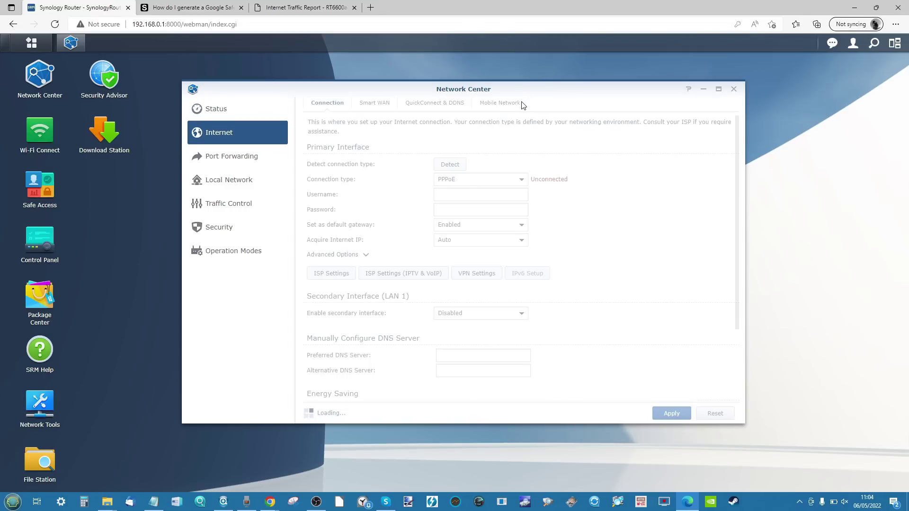
{"action": "left_click", "coordinate": [508, 105]}
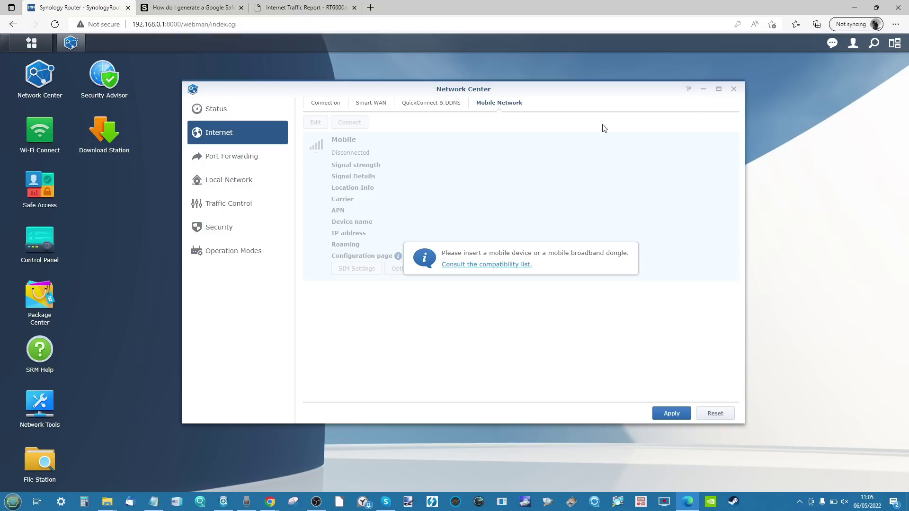
{"action": "left_click", "coordinate": [734, 89]}
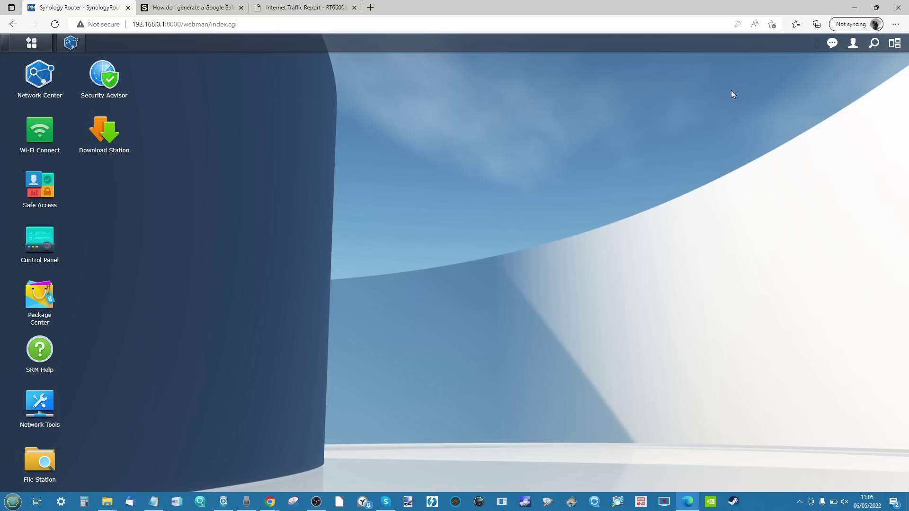
Step: Open Package Center to see the seven running installed packages, then launch File Station
{"action": "left_click", "coordinate": [39, 296]}
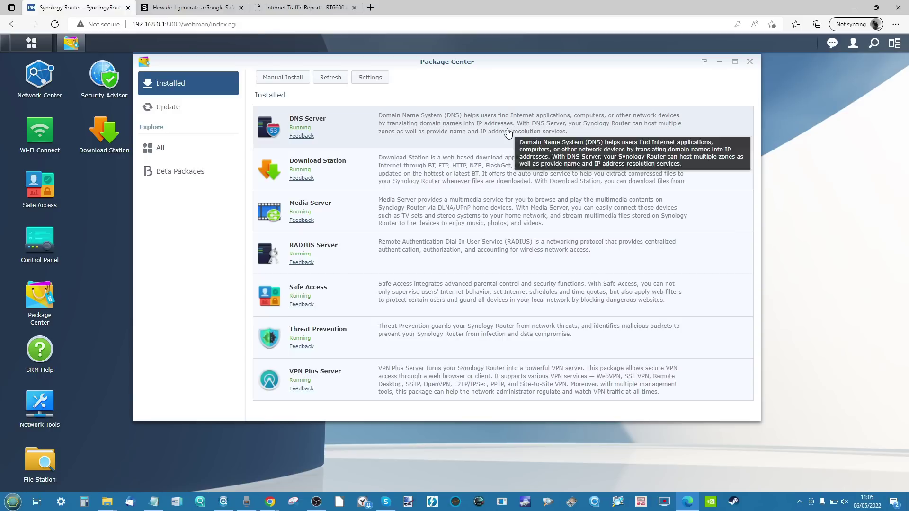
{"action": "left_click", "coordinate": [26, 449]}
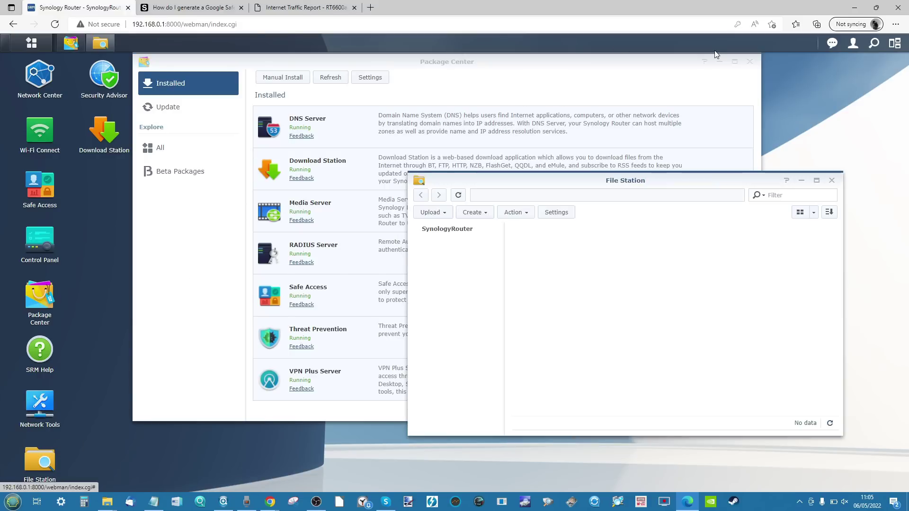
Step: Close Package Center, reposition File Station, and browse the photo then music folders
{"action": "left_click", "coordinate": [750, 62]}
{"action": "left_click_drag", "start_coordinate": [677, 185], "coordinate": [461, 71]}
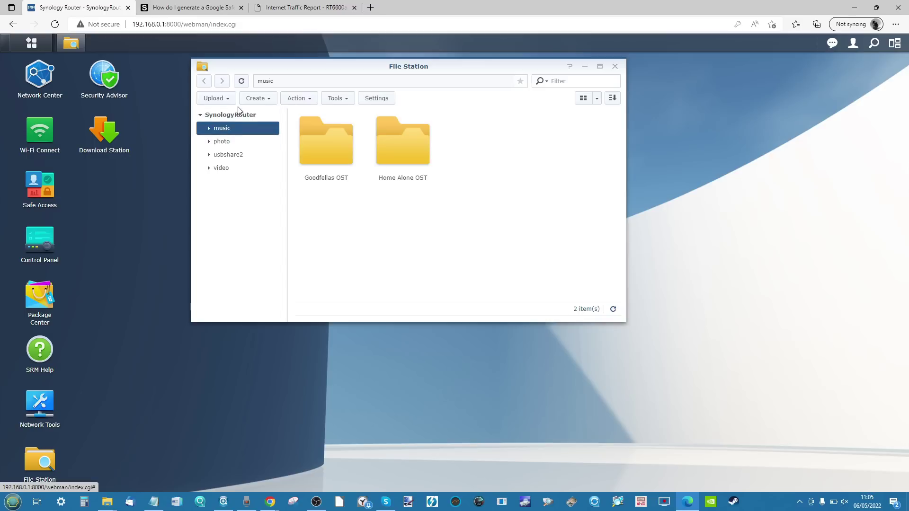
{"action": "left_click", "coordinate": [232, 142]}
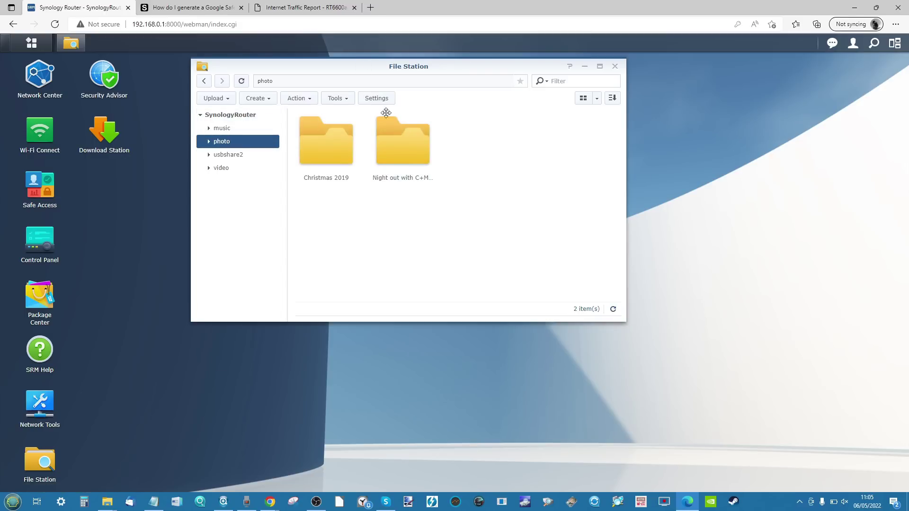
{"action": "left_click_drag", "start_coordinate": [363, 68], "coordinate": [406, 160]}
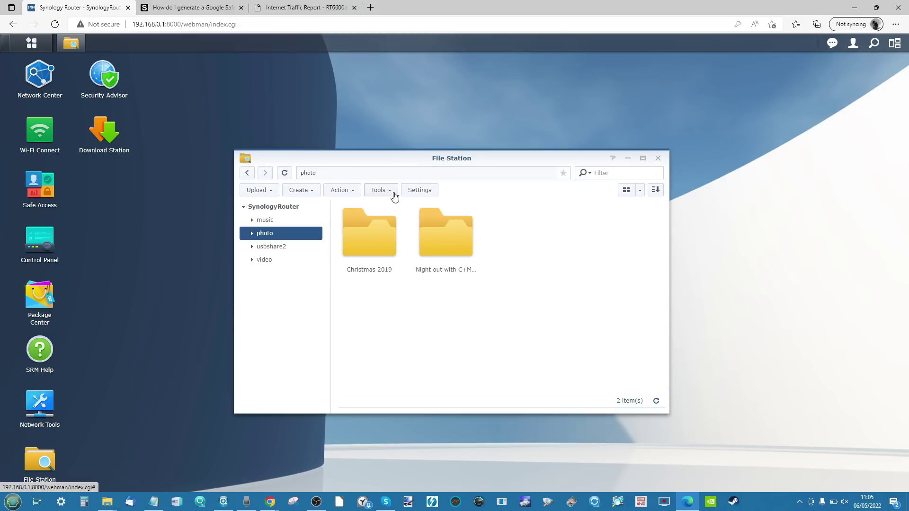
{"action": "left_click", "coordinate": [294, 222]}
Step: Open Goodfellas OST and briefly play 01 Rags to Riches.mp3, then close the audio player
{"action": "double_click", "coordinate": [379, 243]}
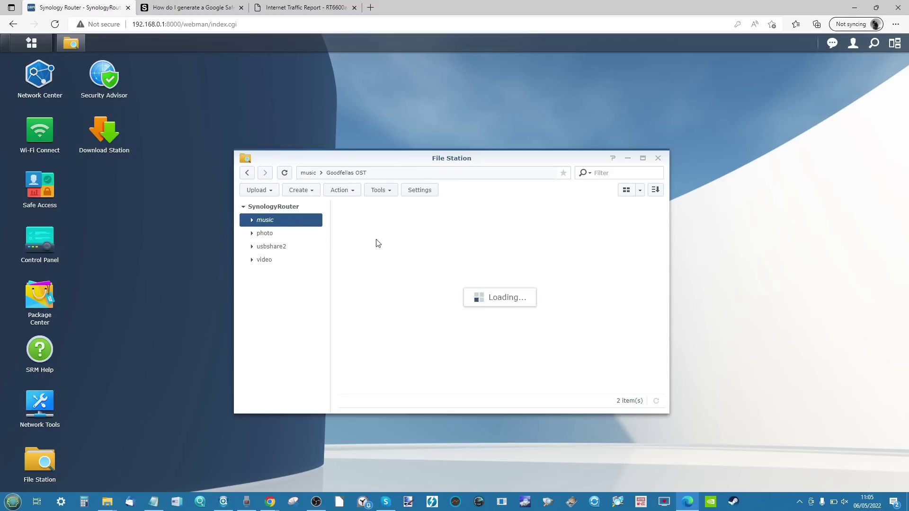
{"action": "right_click", "coordinate": [357, 226]}
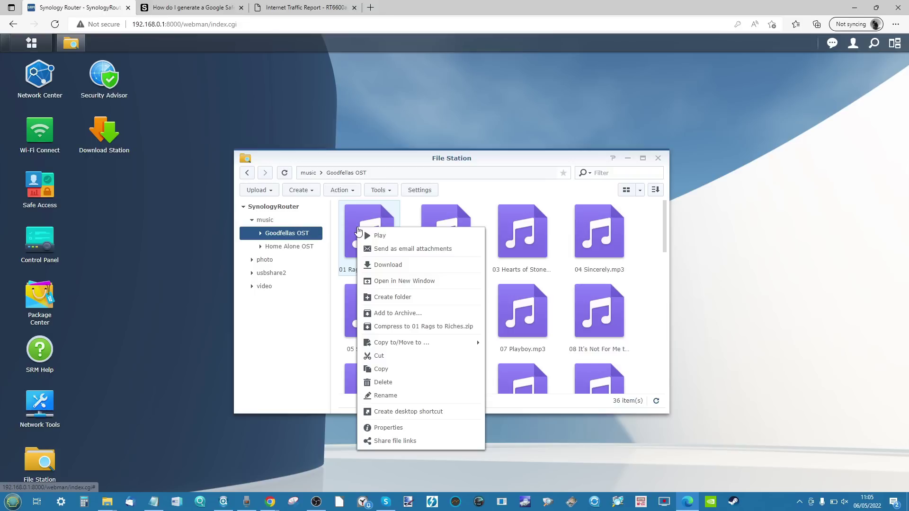
{"action": "left_click", "coordinate": [370, 235]}
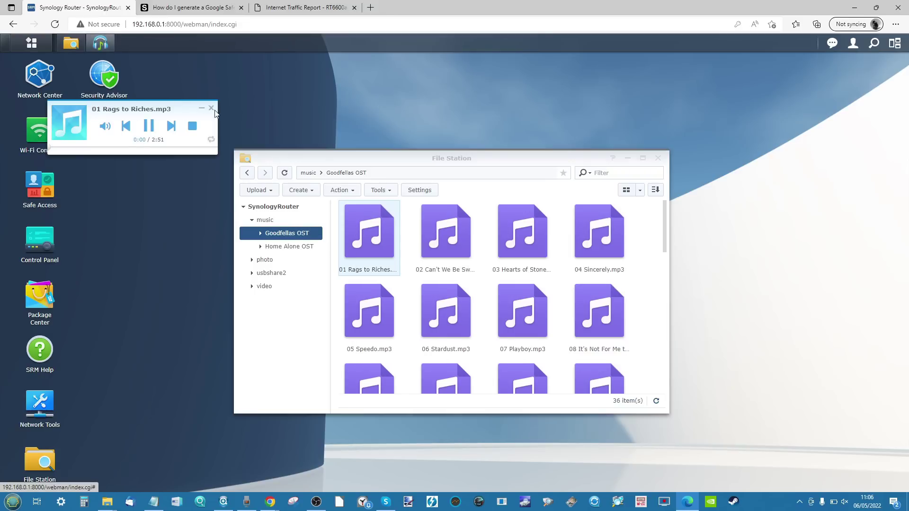
{"action": "left_click_drag", "start_coordinate": [161, 113], "coordinate": [218, 165]}
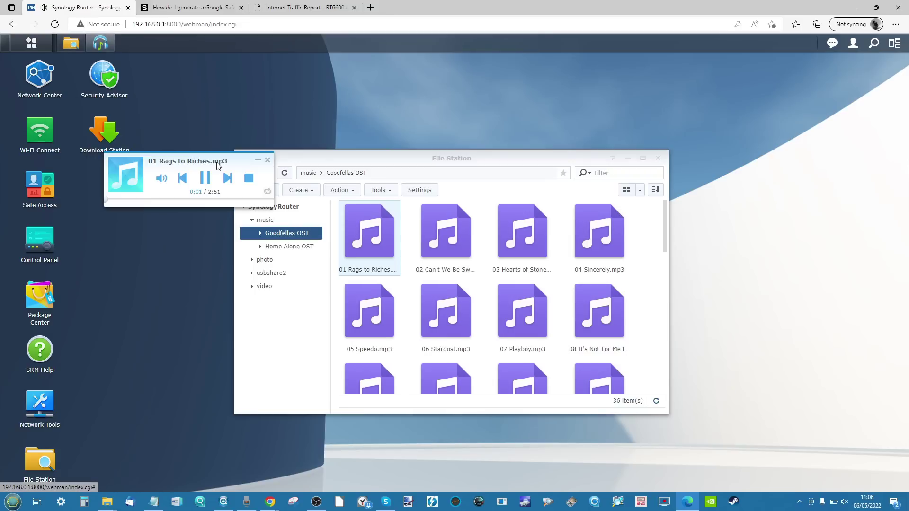
{"action": "left_click", "coordinate": [268, 160]}
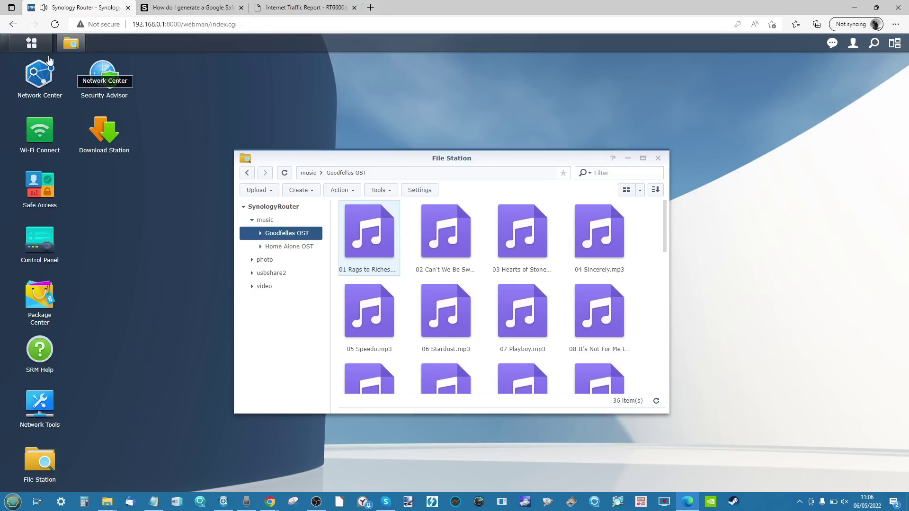
Step: Launch Media Server from the Main Menu and move its window toward the top
{"action": "left_click", "coordinate": [31, 43]}
{"action": "left_click", "coordinate": [695, 183]}
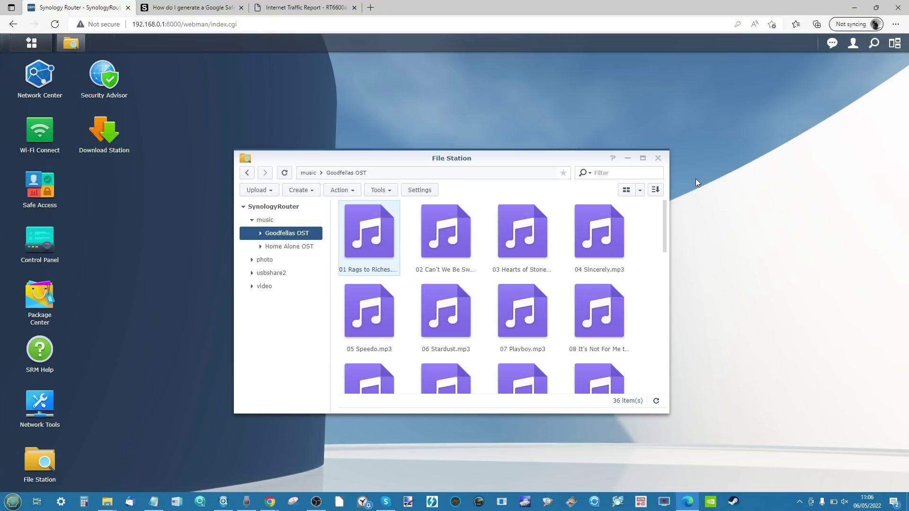
{"action": "left_click_drag", "start_coordinate": [628, 63], "coordinate": [635, 61]}
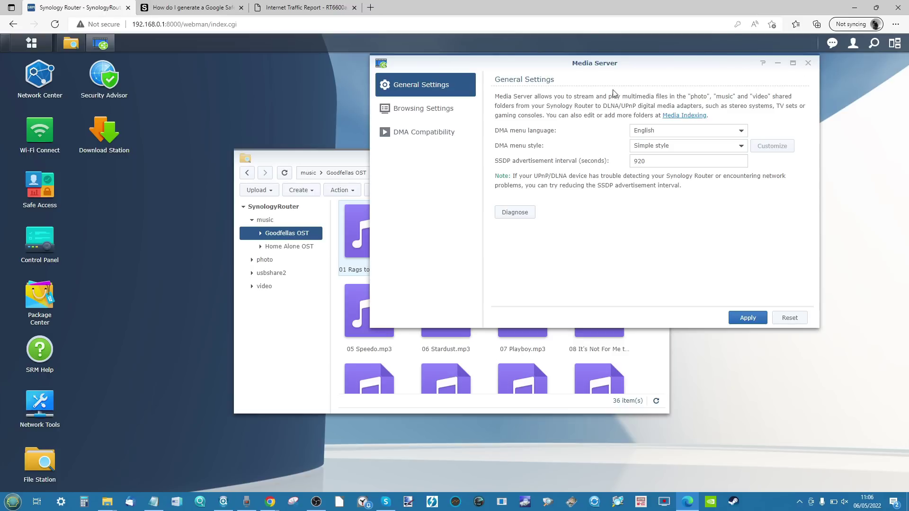
Step: Check Media Server's DMA Compatibility and Browsing Settings pages, then close Media Server
{"action": "left_click", "coordinate": [427, 134]}
{"action": "left_click", "coordinate": [440, 108]}
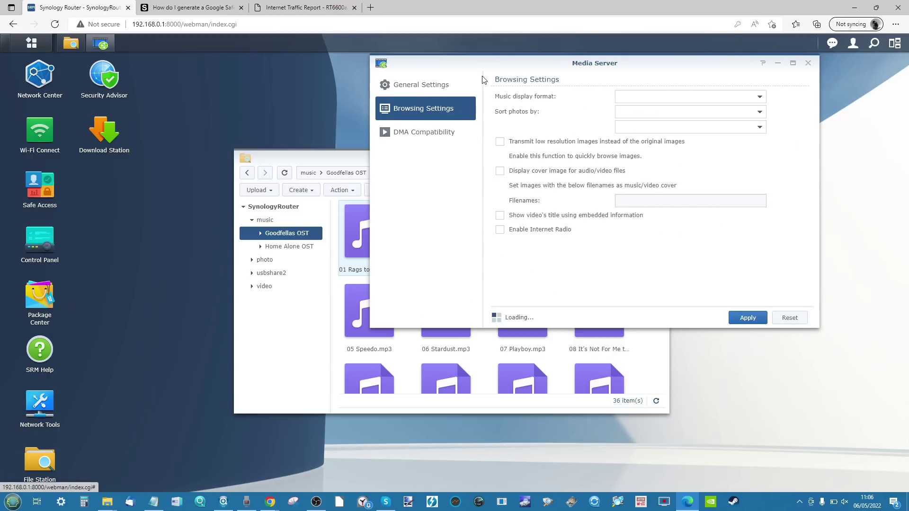
{"action": "left_click", "coordinate": [808, 63]}
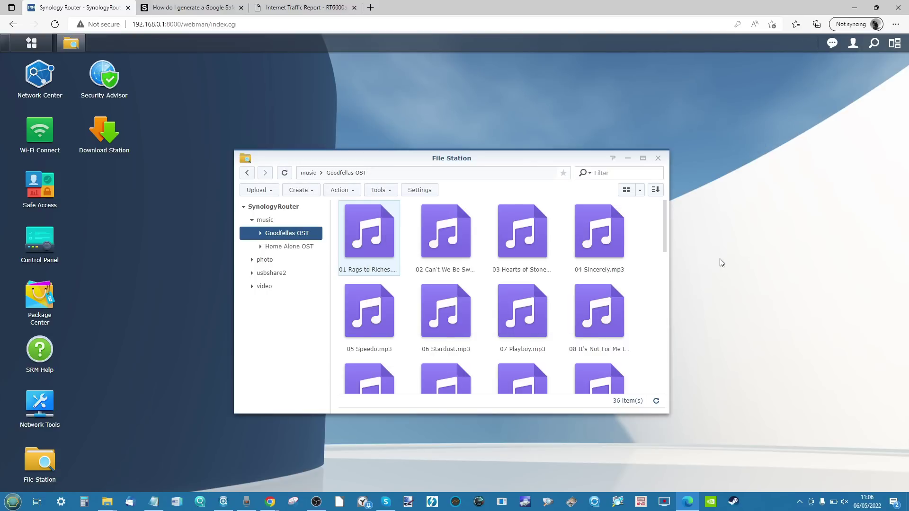
Step: Open the Christmas 2019 folder under usbshare2/photo
{"action": "left_click", "coordinate": [263, 273]}
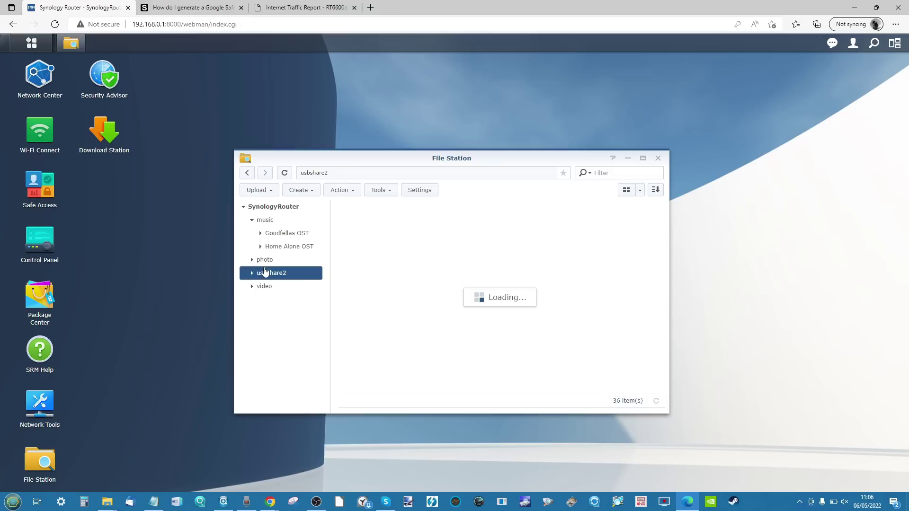
{"action": "left_click", "coordinate": [268, 262]}
{"action": "double_click", "coordinate": [366, 232]}
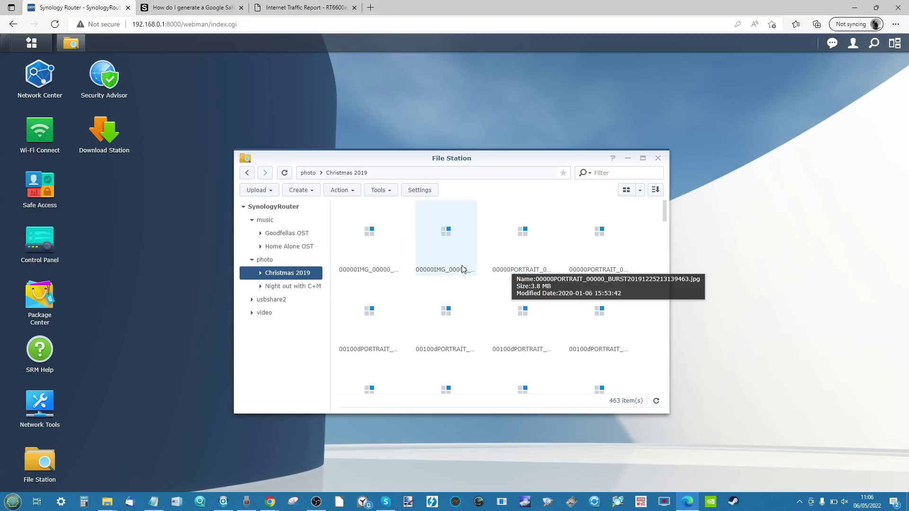
Step: Preview the second cat photo, then show that photo's file properties
{"action": "right_click", "coordinate": [441, 258]}
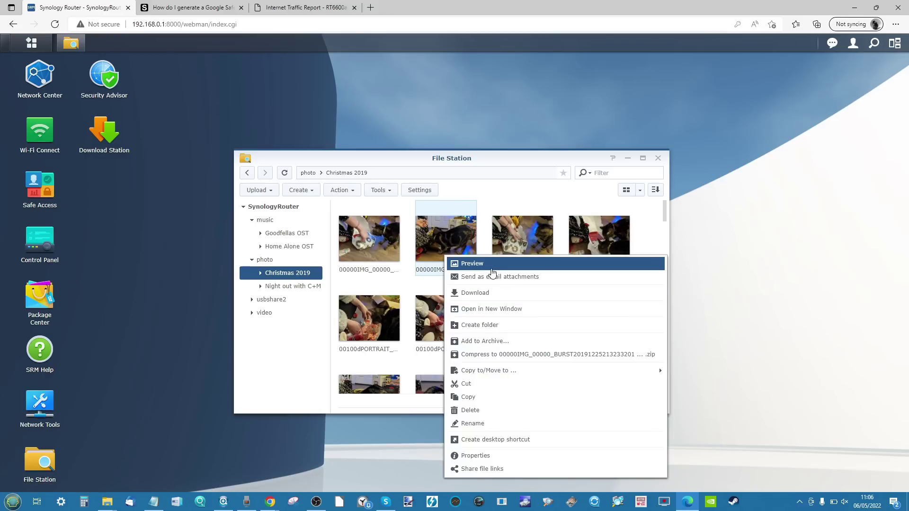
{"action": "left_click", "coordinate": [492, 269]}
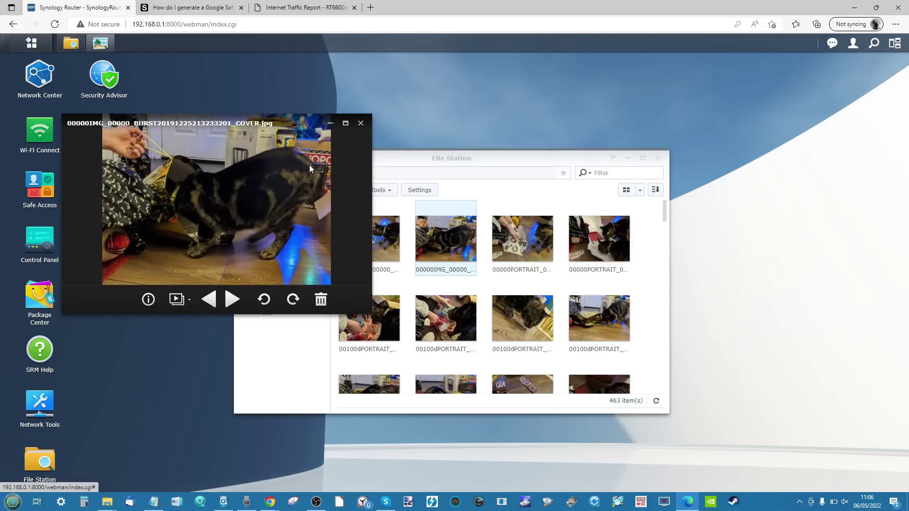
{"action": "left_click", "coordinate": [361, 123]}
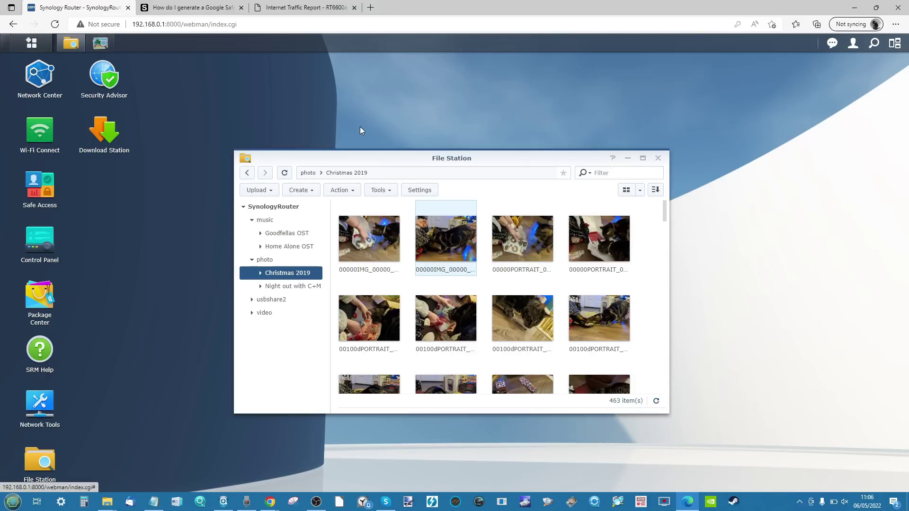
{"action": "right_click", "coordinate": [460, 242]}
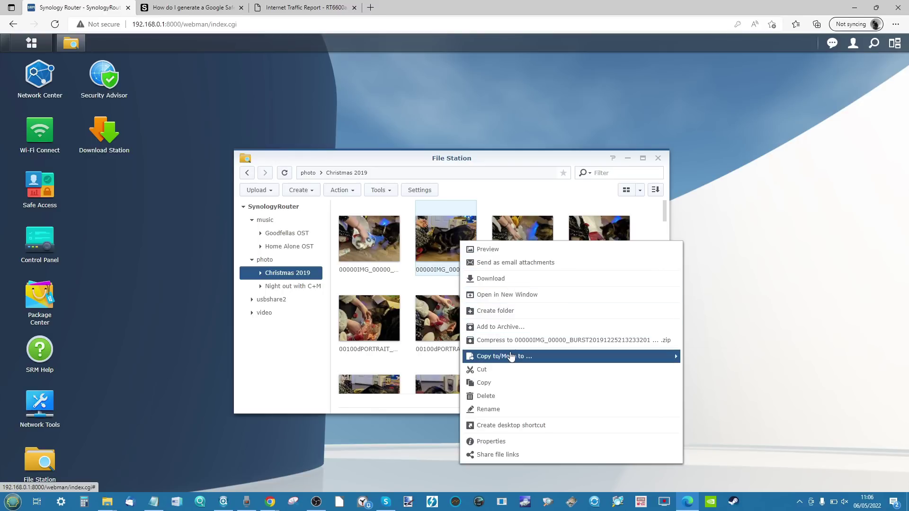
{"action": "left_click", "coordinate": [490, 442]}
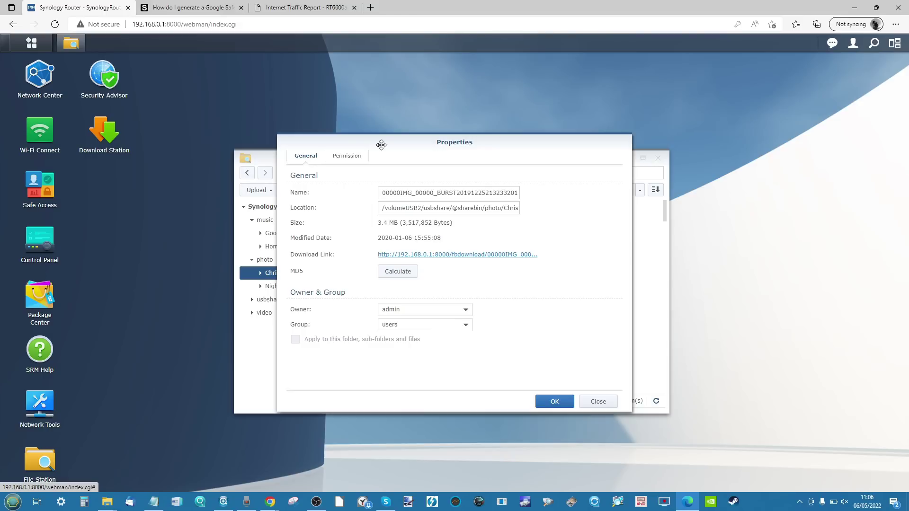
Step: Close the photo's properties and create share file links for it
{"action": "left_click", "coordinate": [597, 401]}
{"action": "right_click", "coordinate": [438, 257]}
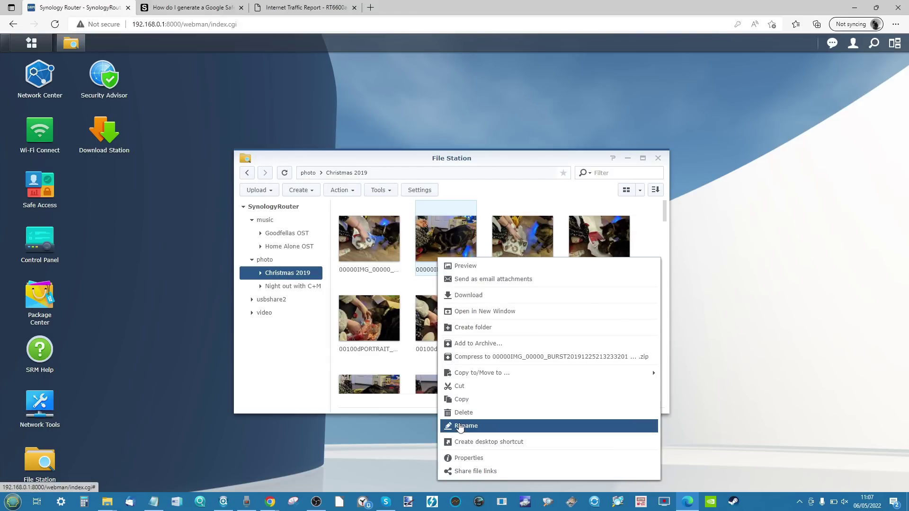
{"action": "left_click", "coordinate": [475, 472]}
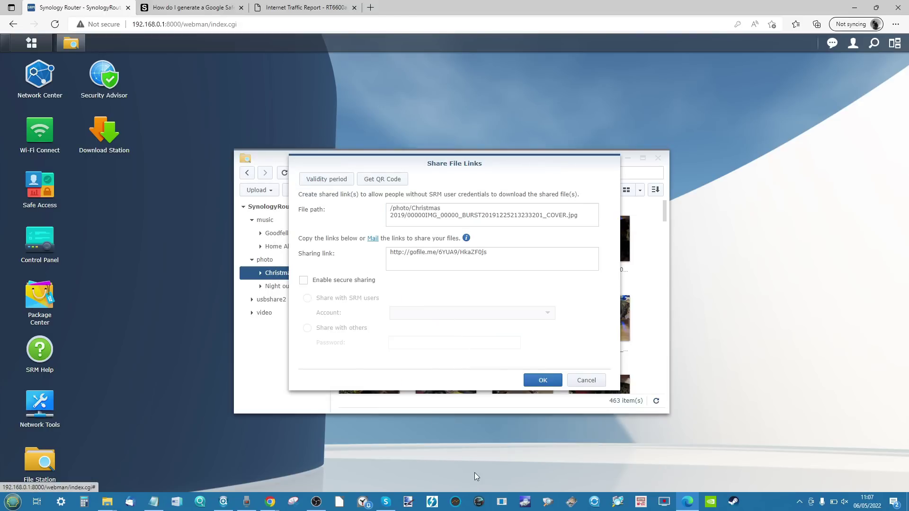
Step: Enable secure sharing on the link, view its QR code, and close the sharing dialog
{"action": "triple_click", "coordinate": [426, 257]}
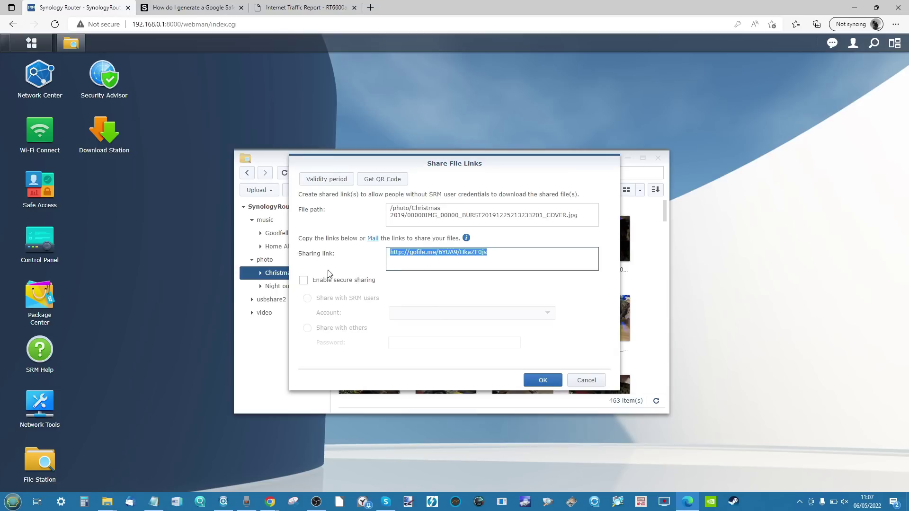
{"action": "left_click", "coordinate": [303, 280]}
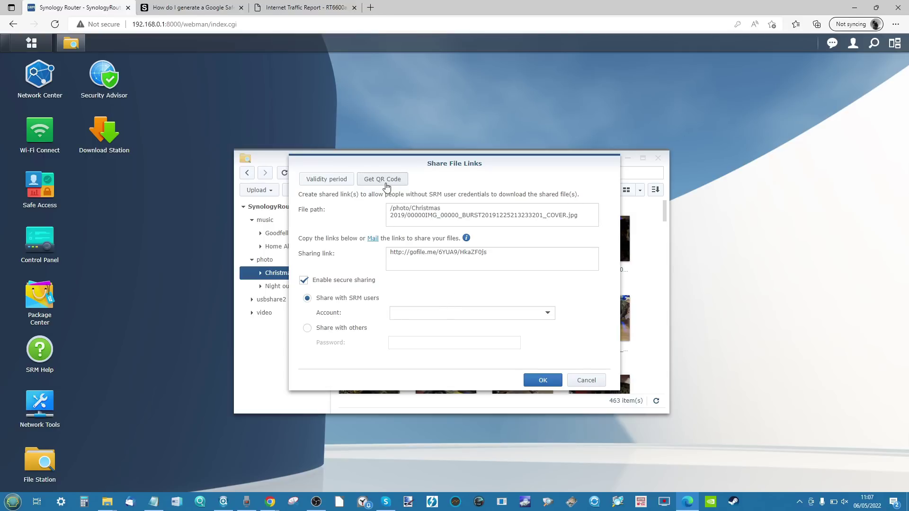
{"action": "left_click", "coordinate": [385, 182]}
{"action": "left_click", "coordinate": [539, 358]}
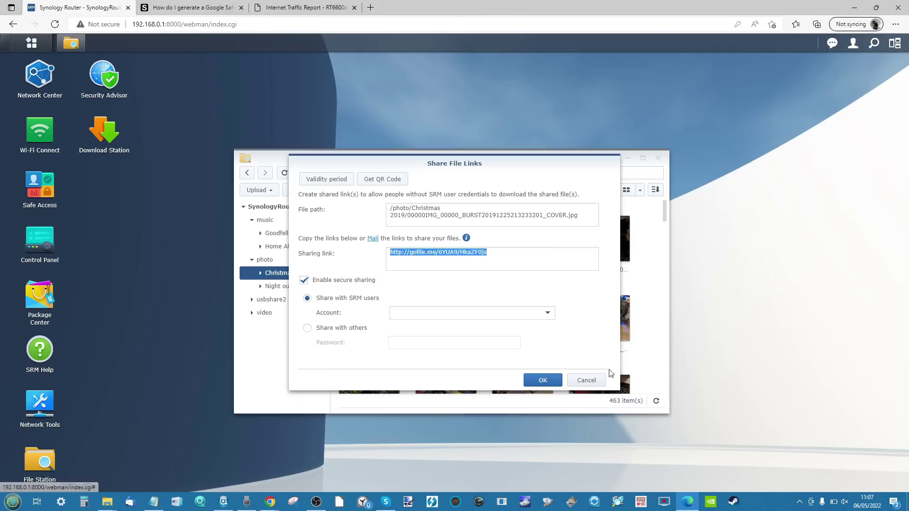
{"action": "left_click", "coordinate": [603, 380]}
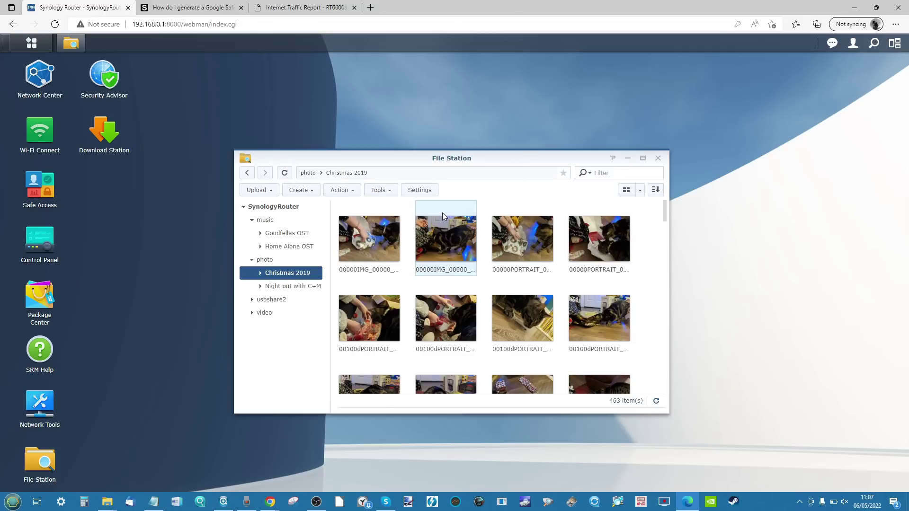
{"action": "right_click", "coordinate": [445, 217]}
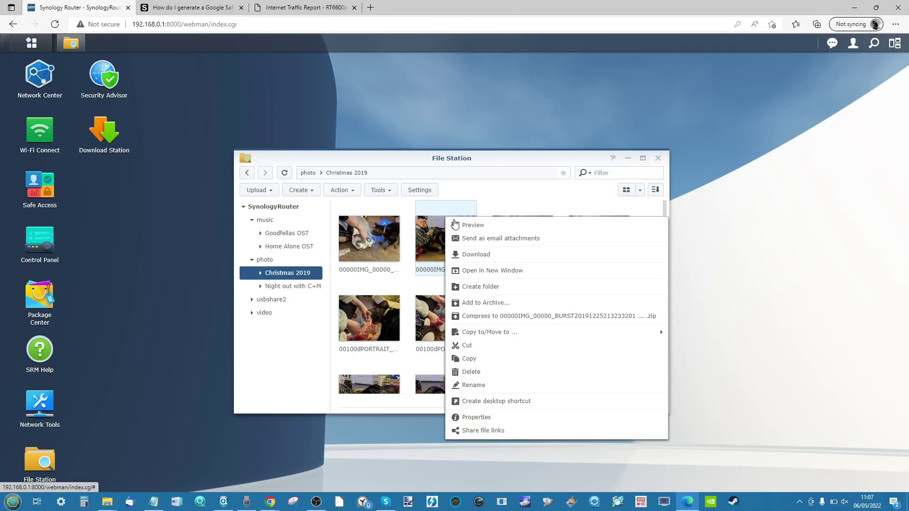
{"action": "left_click", "coordinate": [471, 225]}
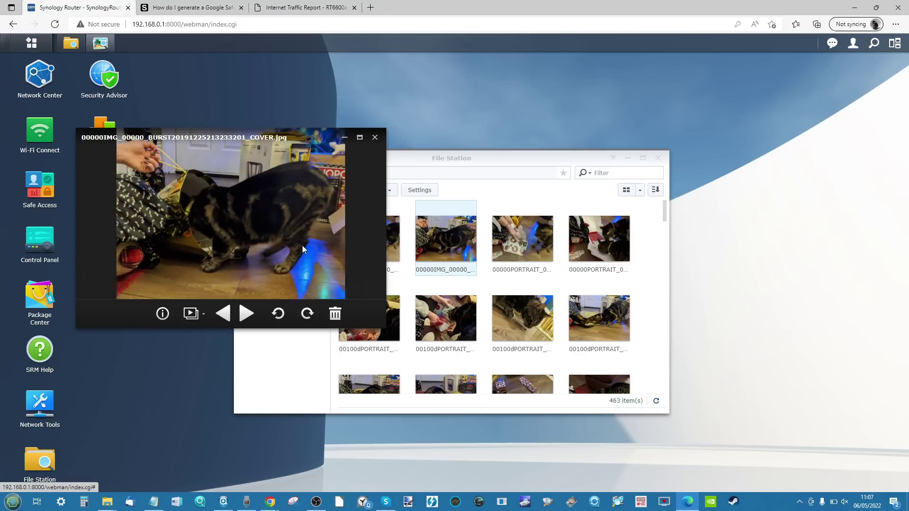
{"action": "left_click", "coordinate": [360, 138]}
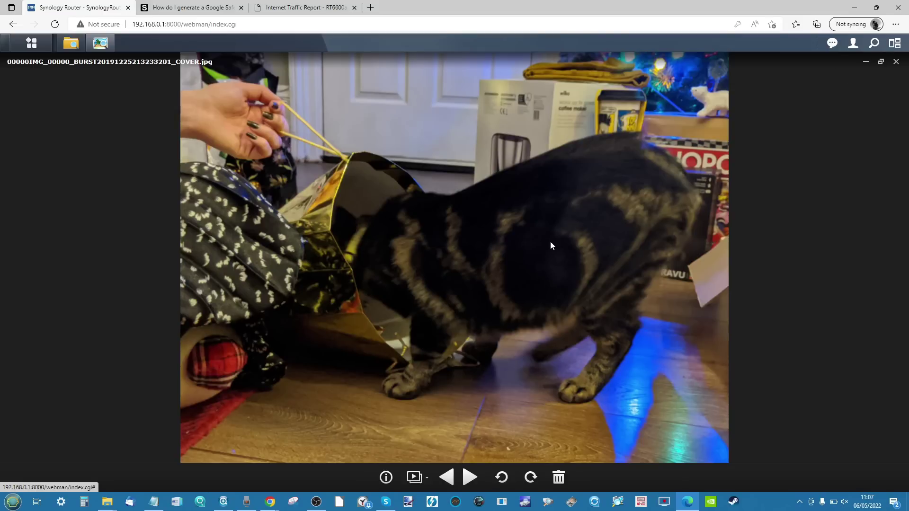
{"action": "left_click", "coordinate": [386, 478]}
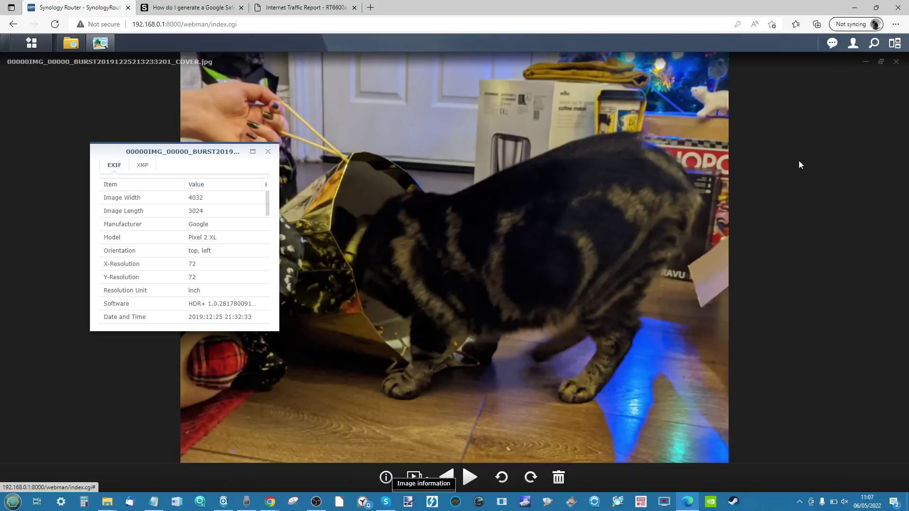
{"action": "scroll", "coordinate": [199, 212], "scroll_direction": "down", "scroll_amount": 3}
{"action": "scroll", "coordinate": [199, 212], "scroll_direction": "down", "scroll_amount": 5}
{"action": "scroll", "coordinate": [199, 212], "scroll_direction": "down", "scroll_amount": 5}
{"action": "scroll", "coordinate": [199, 213], "scroll_direction": "down", "scroll_amount": 3}
{"action": "left_click", "coordinate": [268, 152]}
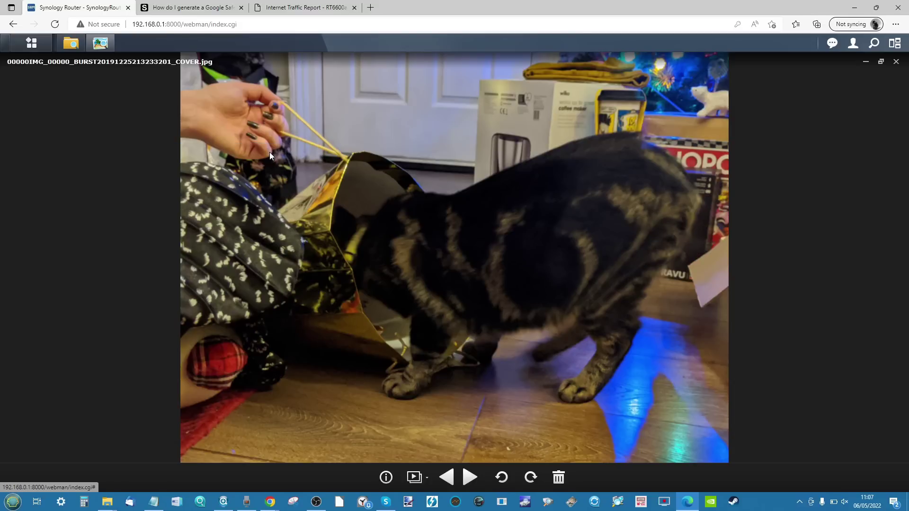
{"action": "left_click", "coordinate": [896, 62]}
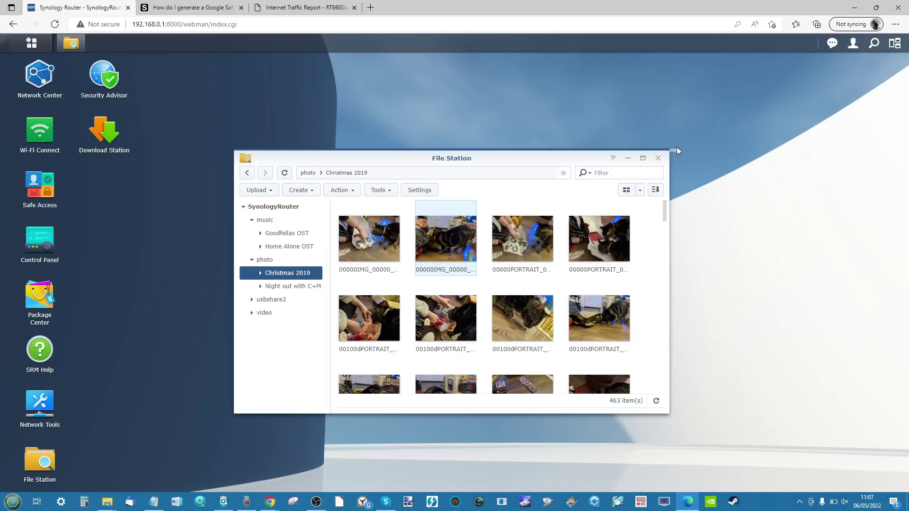
{"action": "left_click", "coordinate": [657, 158]}
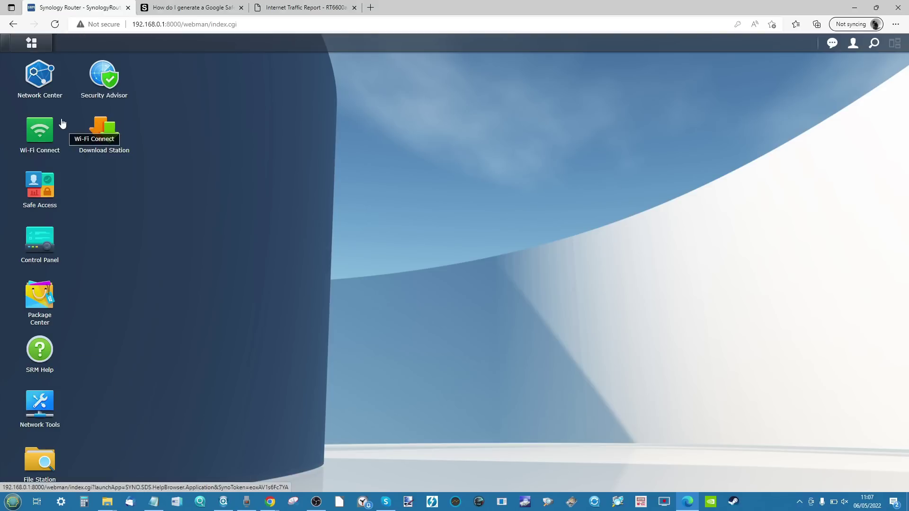
{"action": "left_click", "coordinate": [100, 128]}
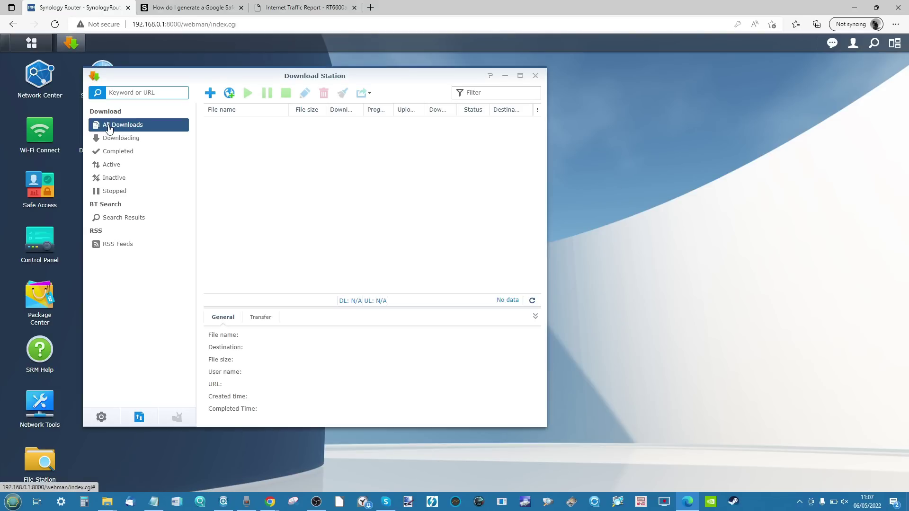
{"action": "left_click", "coordinate": [118, 245]}
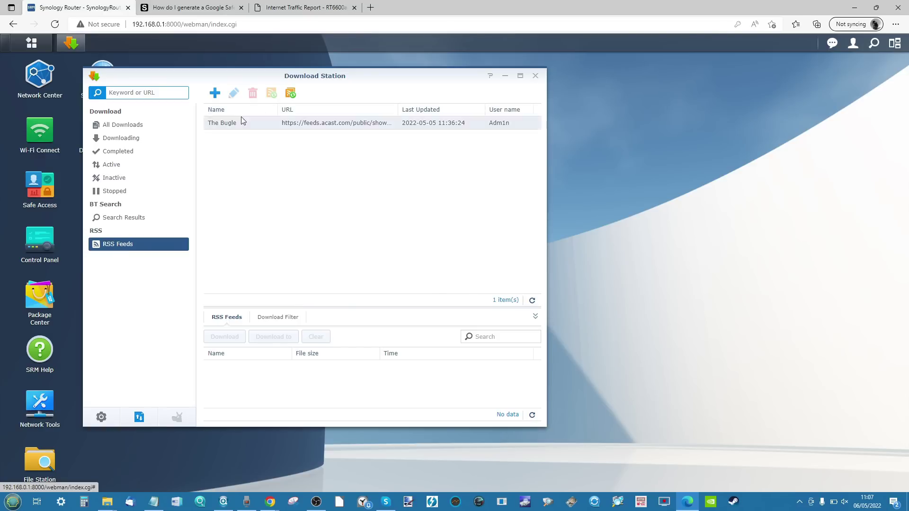
{"action": "left_click", "coordinate": [257, 123]}
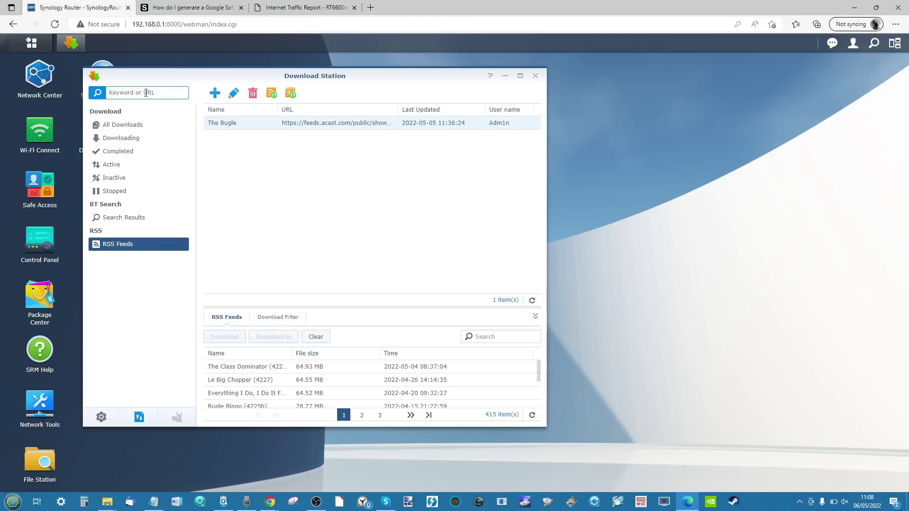
{"action": "type", "text": "google"}
{"action": "key", "text": "Return"}
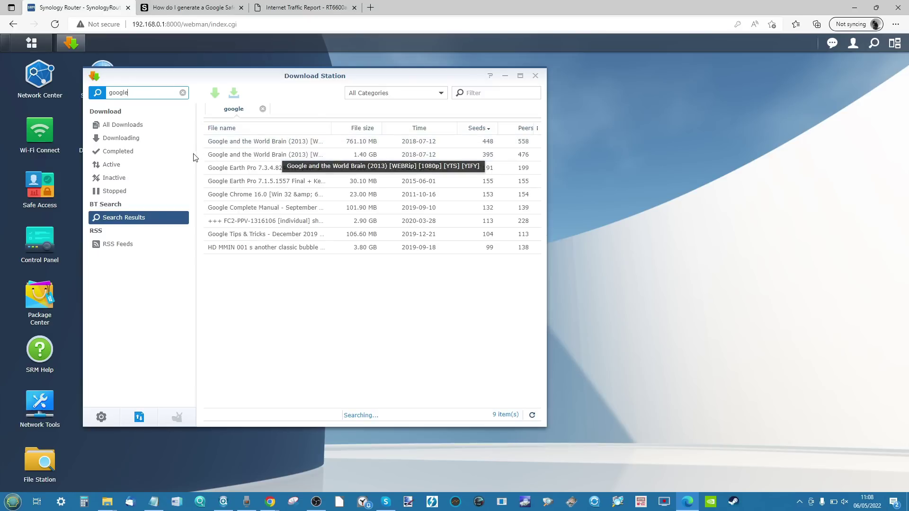
{"action": "left_click", "coordinate": [145, 124]}
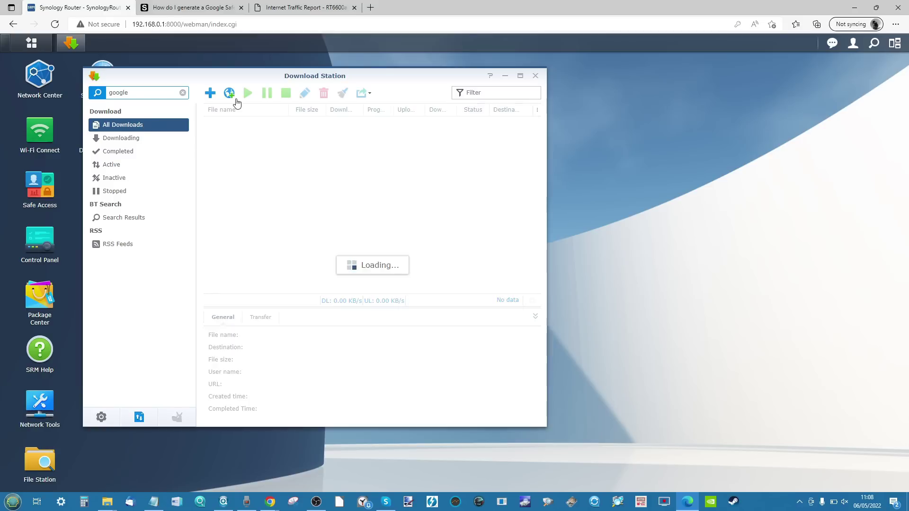
{"action": "left_click", "coordinate": [101, 417]}
{"action": "left_click_drag", "start_coordinate": [268, 133], "coordinate": [509, 165]}
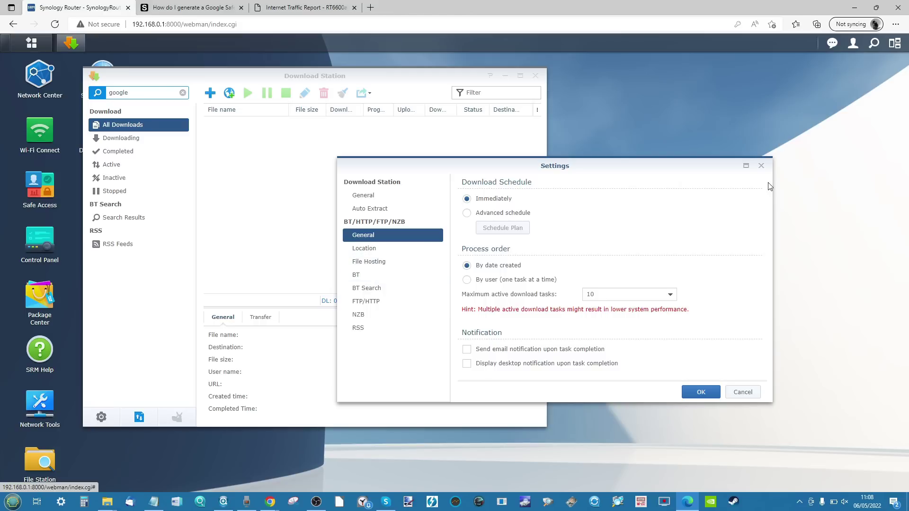
{"action": "left_click", "coordinate": [761, 165]}
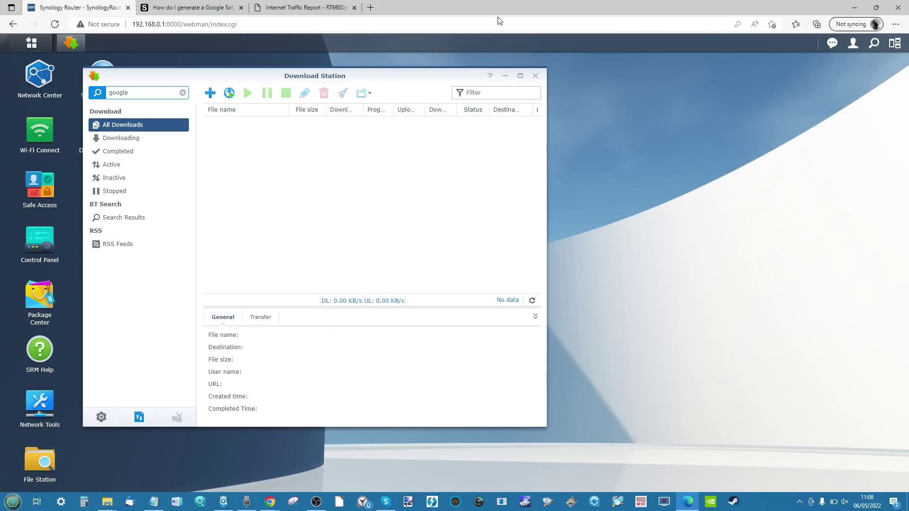
{"action": "left_click", "coordinate": [536, 76]}
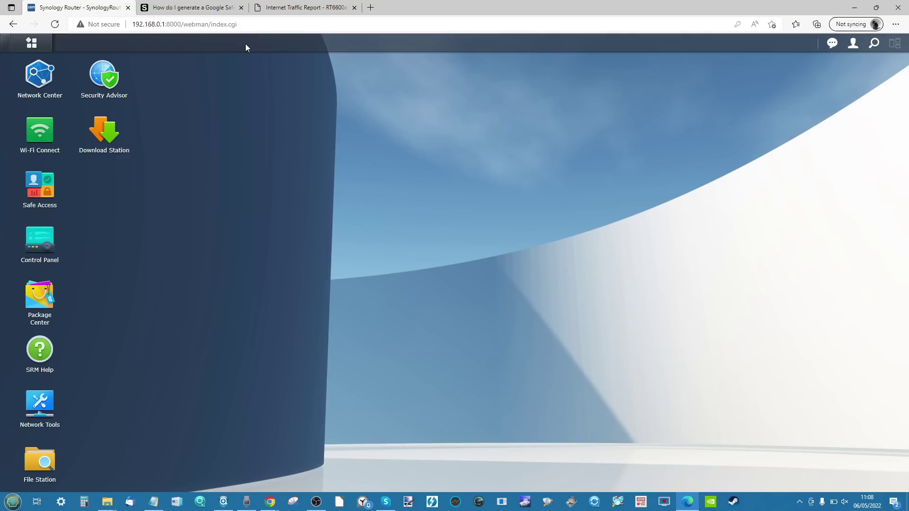
{"action": "left_click", "coordinate": [40, 76]}
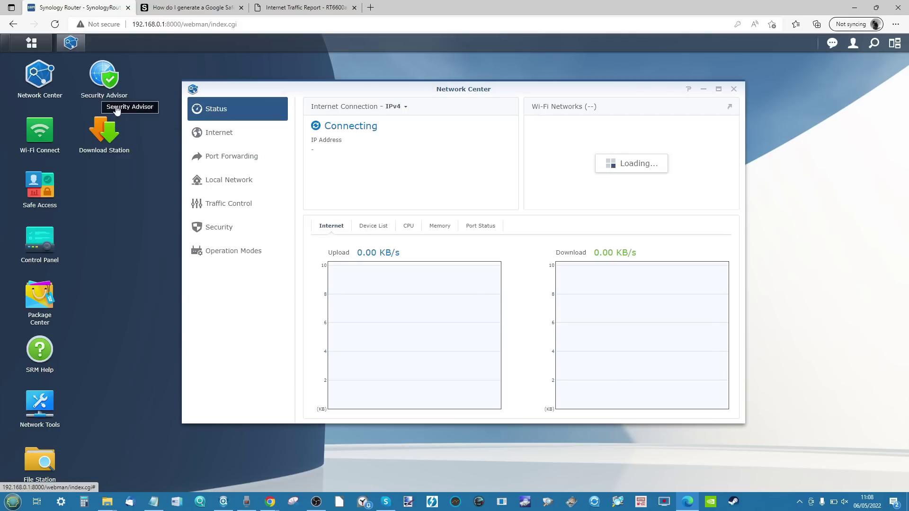
{"action": "left_click", "coordinate": [733, 89]}
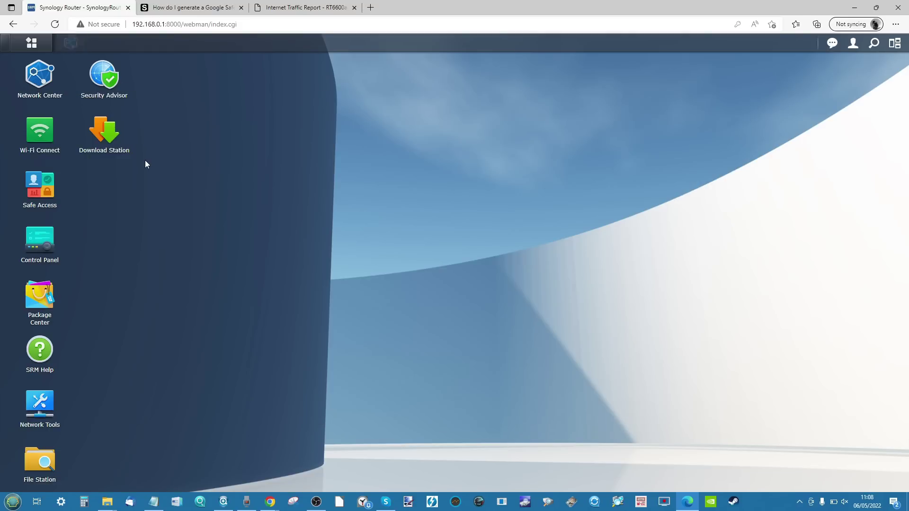
{"action": "left_click", "coordinate": [48, 241]}
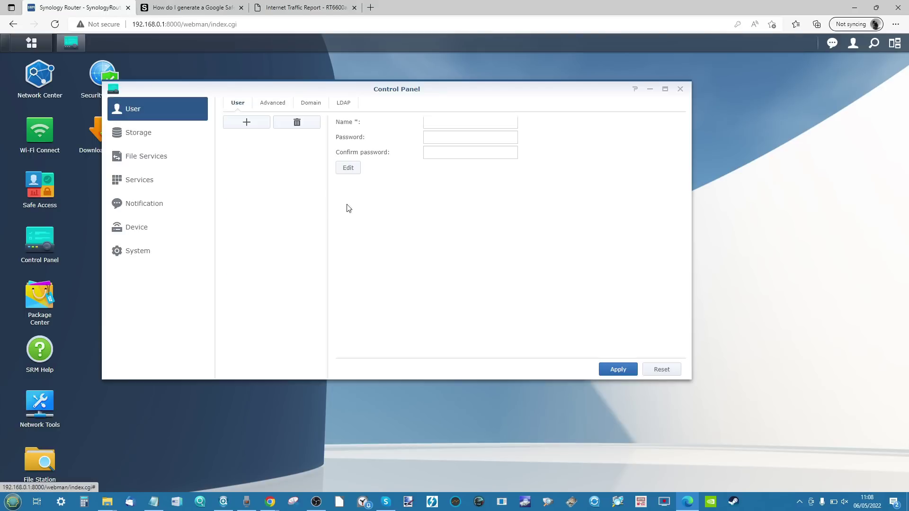
{"action": "left_click", "coordinate": [138, 222]}
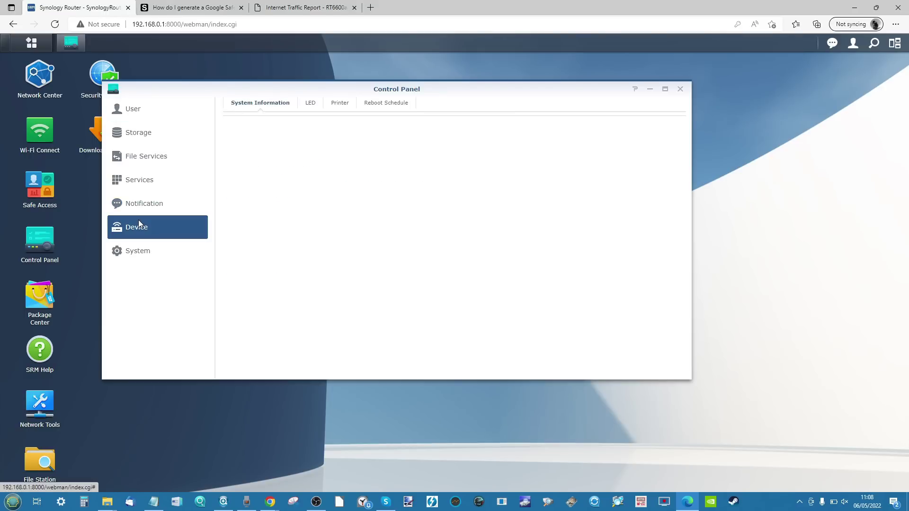
{"action": "left_click", "coordinate": [153, 139]}
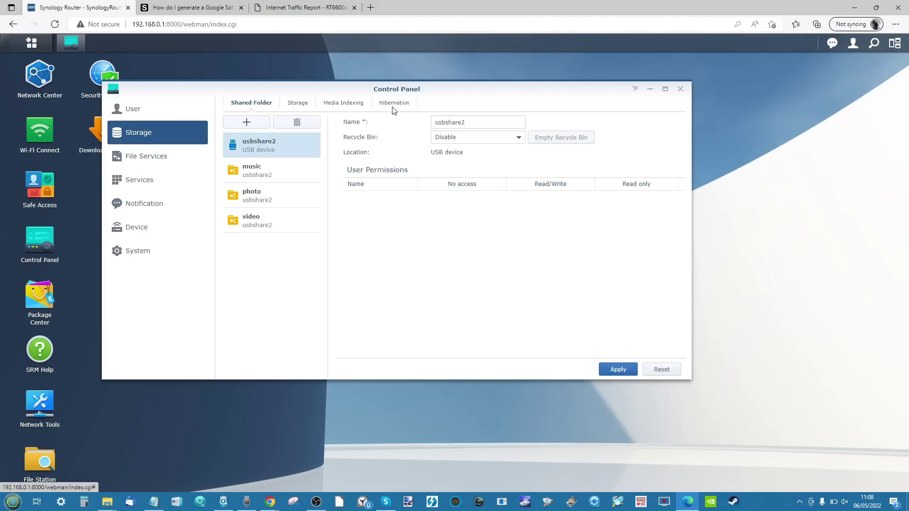
{"action": "left_click", "coordinate": [356, 105]}
{"action": "left_click", "coordinate": [302, 103]}
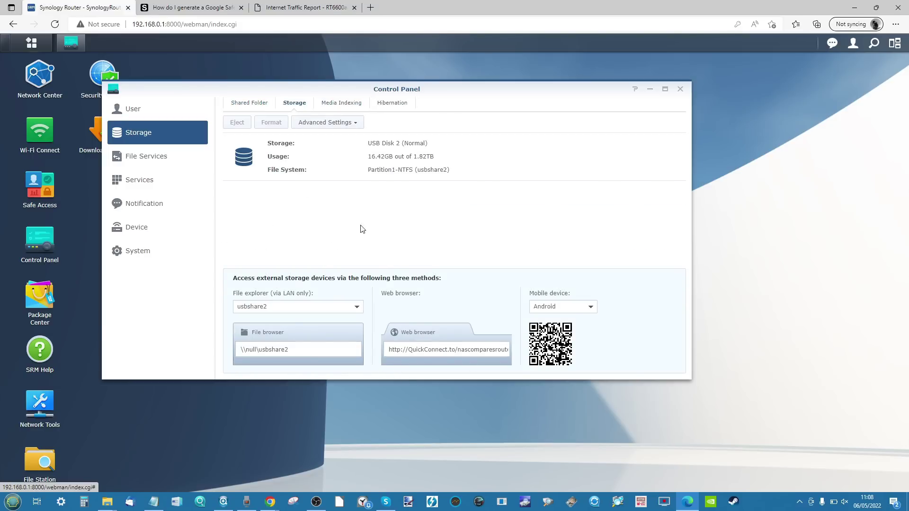
{"action": "left_click", "coordinate": [342, 126]}
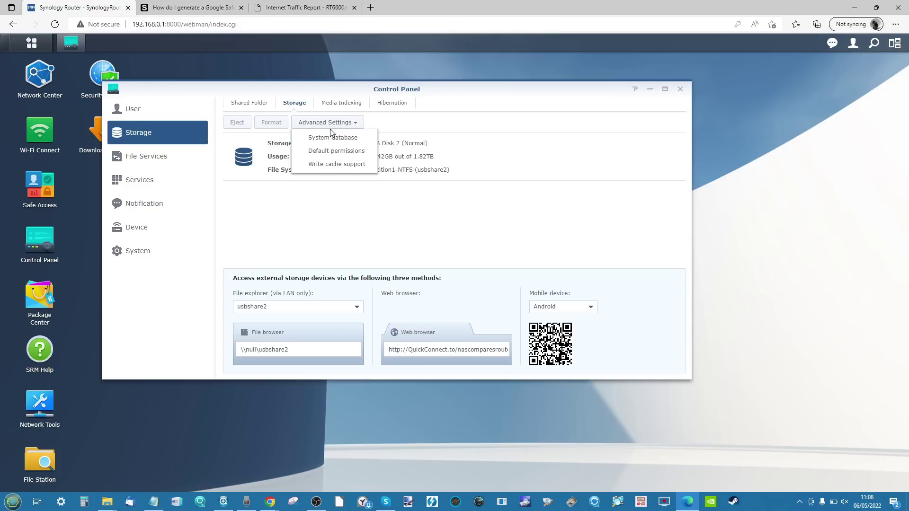
{"action": "left_click", "coordinate": [369, 230]}
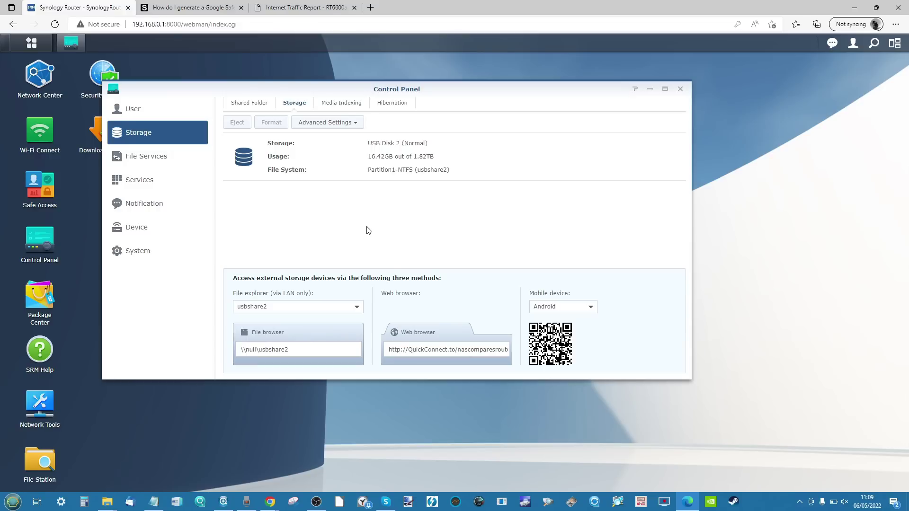
{"action": "left_click", "coordinate": [348, 103]}
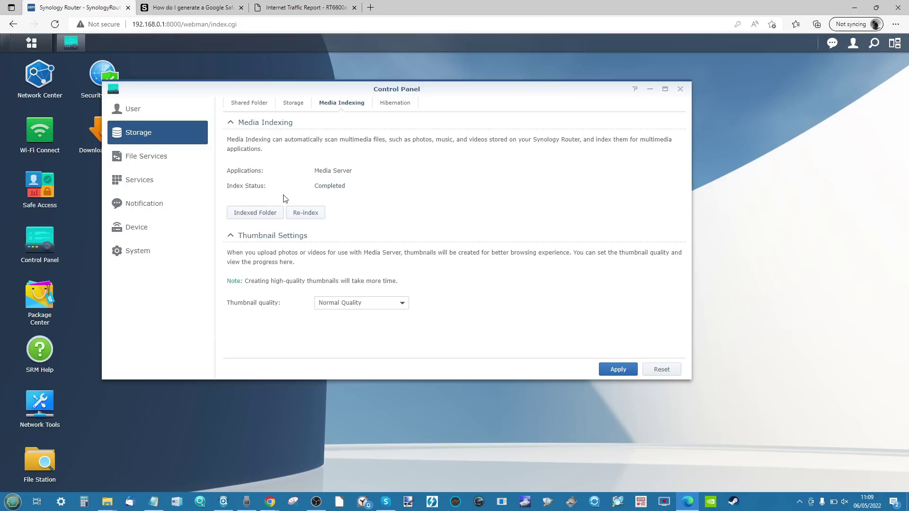
{"action": "left_click", "coordinate": [275, 212]}
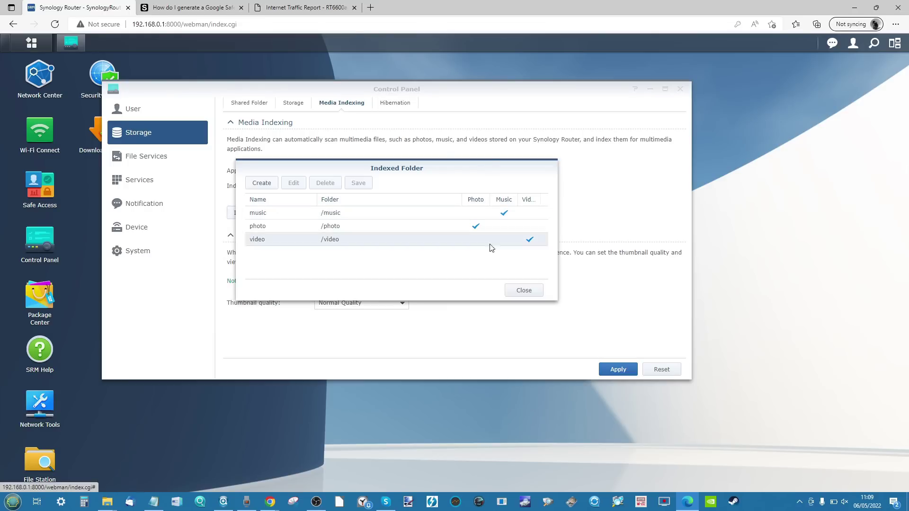
{"action": "left_click", "coordinate": [528, 291]}
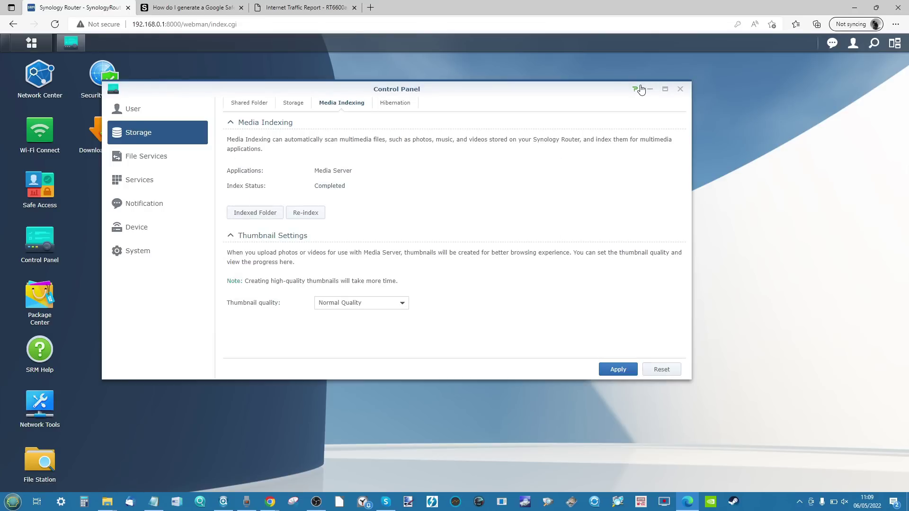
{"action": "left_click", "coordinate": [681, 89]}
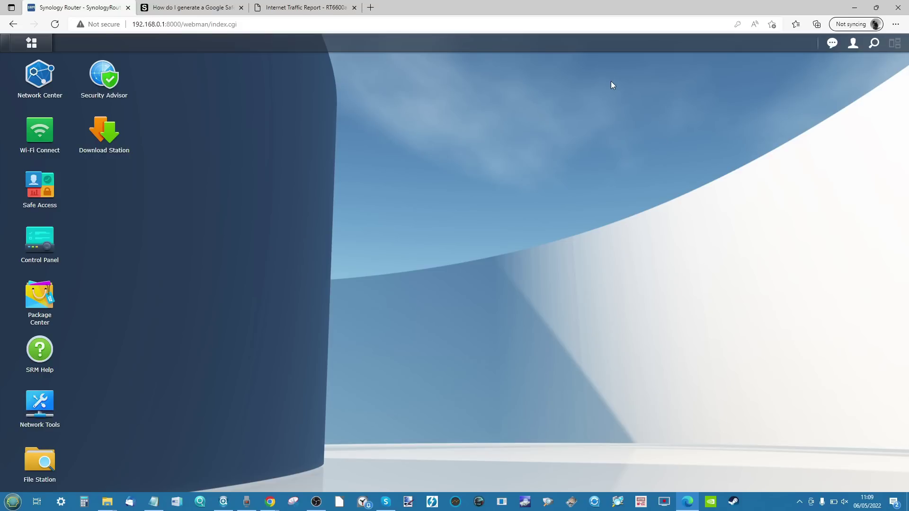
Step: Glance at Package Center, then open Control Panel's Storage page listing the shared folders
{"action": "left_click", "coordinate": [31, 291]}
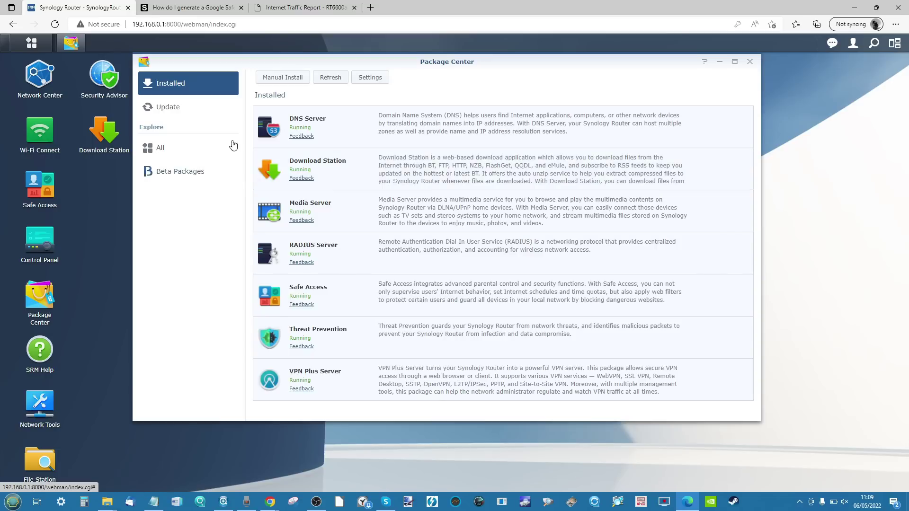
{"action": "left_click", "coordinate": [749, 62]}
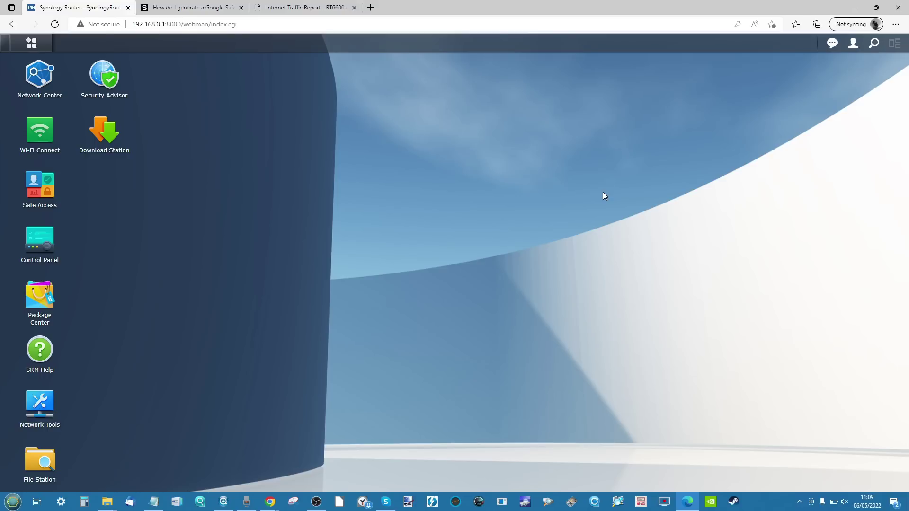
{"action": "left_click", "coordinate": [35, 253]}
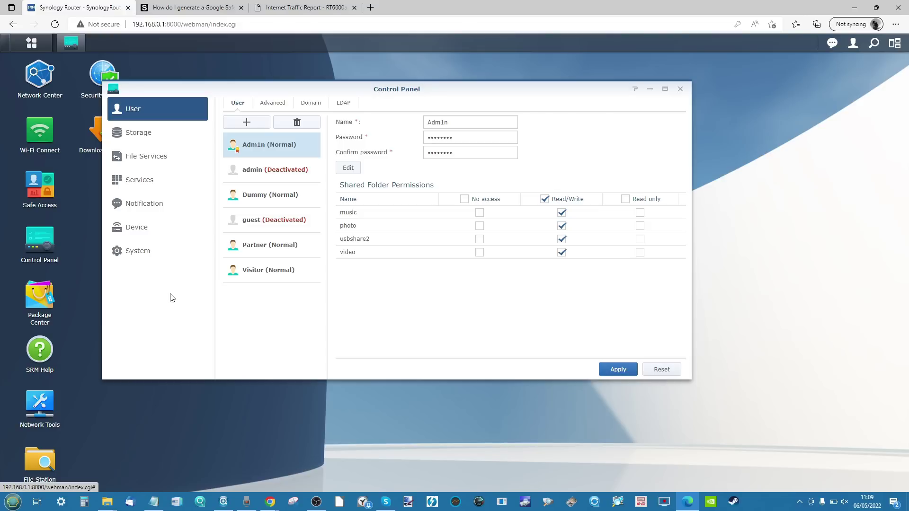
{"action": "left_click", "coordinate": [162, 137]}
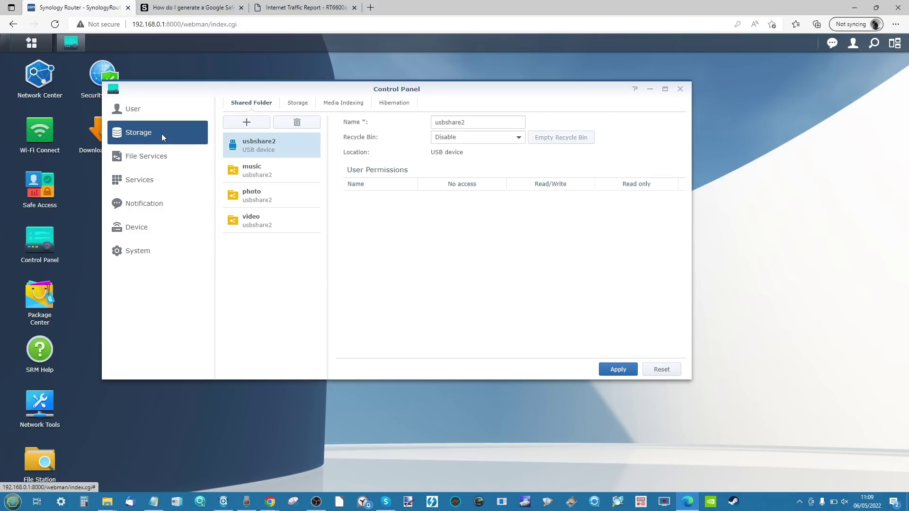
Step: Review the USB disk, shared folders, update/restore, system info and printer pages, then close Control Panel
{"action": "left_click", "coordinate": [291, 106]}
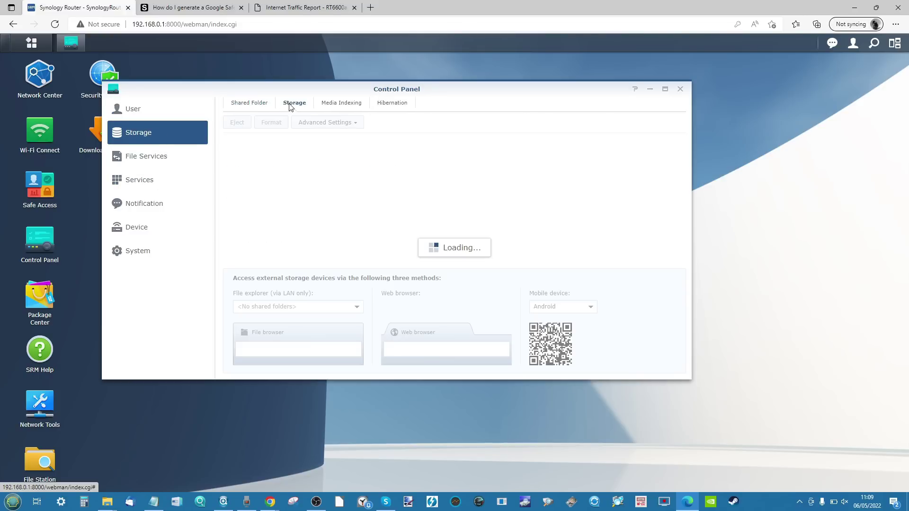
{"action": "left_click", "coordinate": [254, 103]}
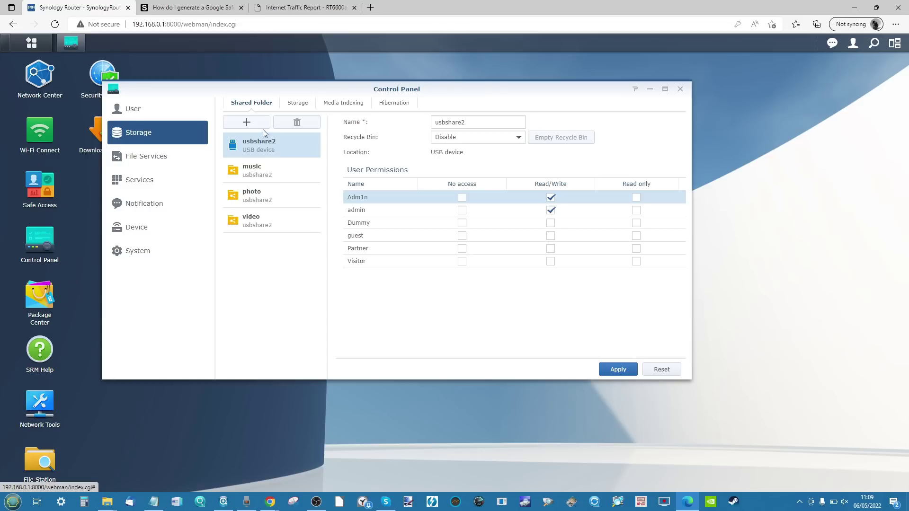
{"action": "left_click", "coordinate": [159, 250]}
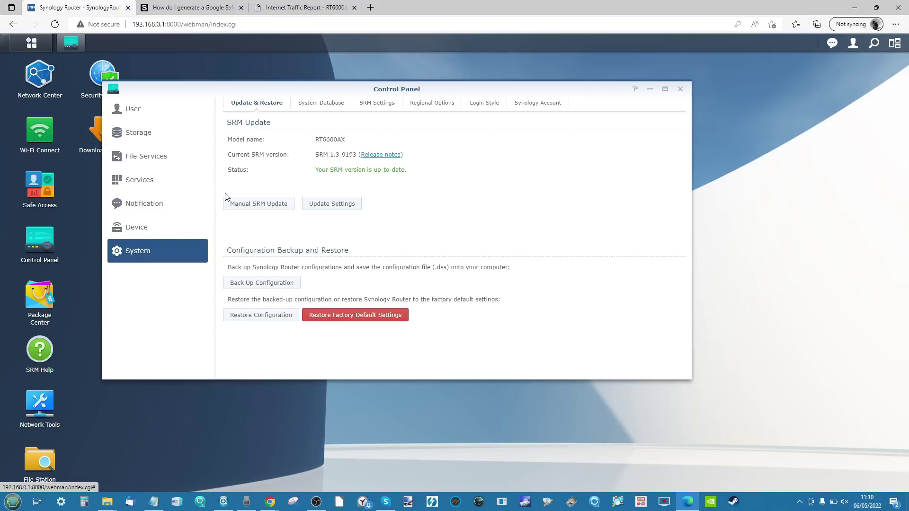
{"action": "left_click", "coordinate": [168, 230]}
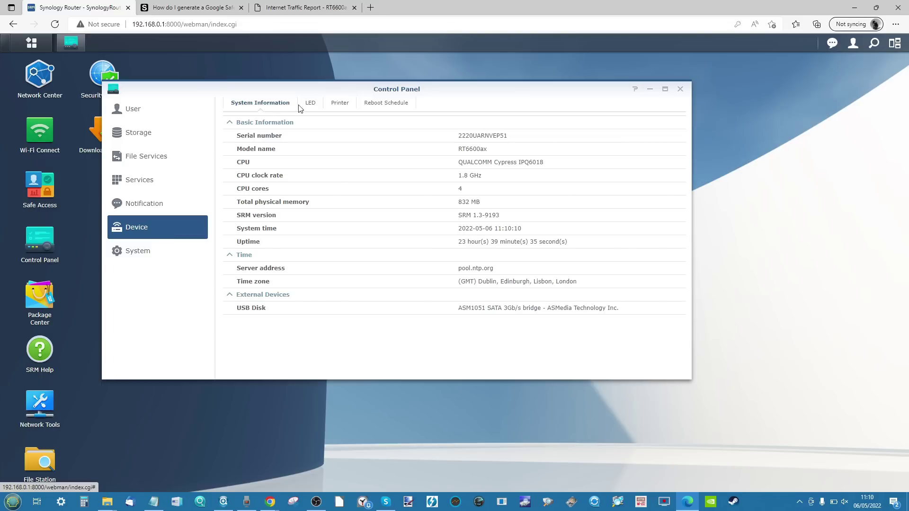
{"action": "left_click", "coordinate": [335, 104]}
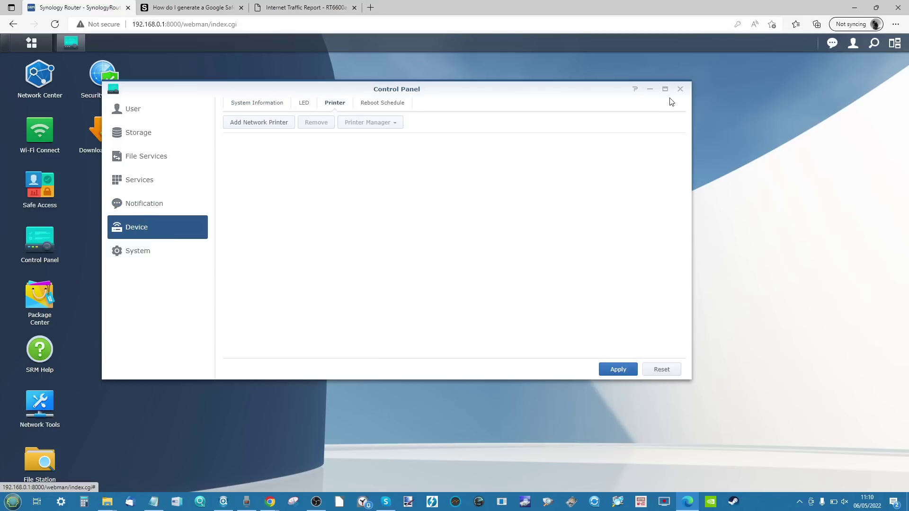
{"action": "left_click", "coordinate": [681, 89]}
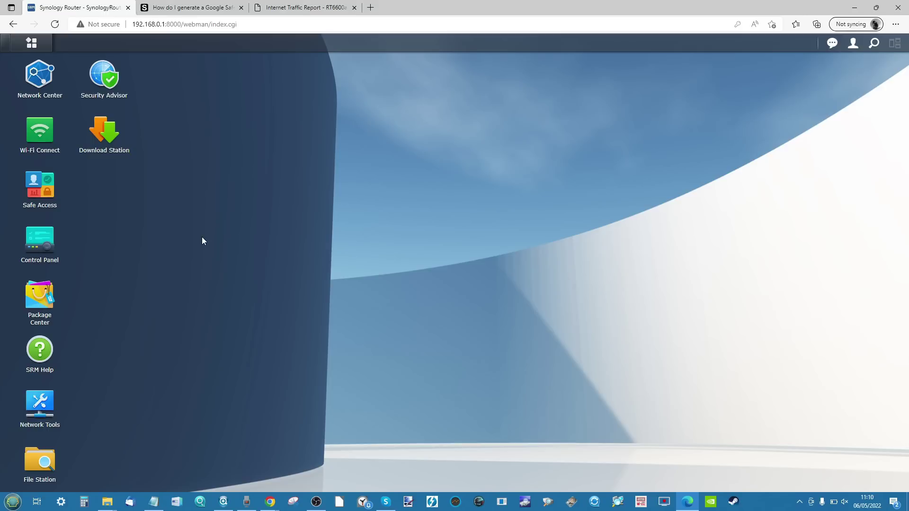
Step: Reopen File Station on the music share
{"action": "left_click", "coordinate": [56, 456]}
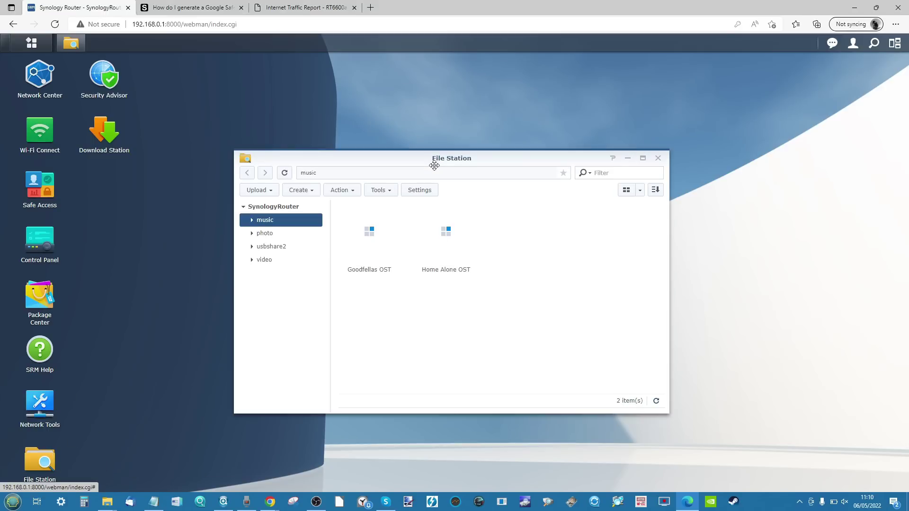
{"action": "left_click", "coordinate": [658, 159]}
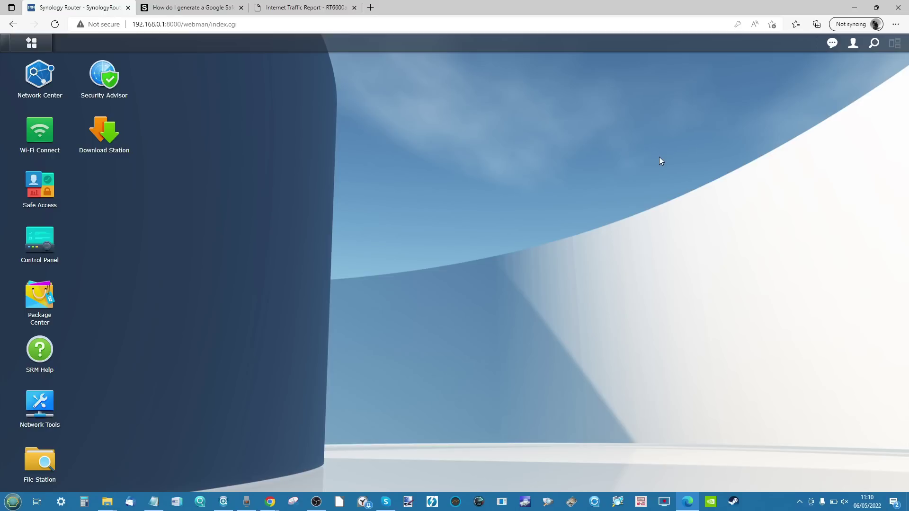
{"action": "left_click", "coordinate": [43, 457]}
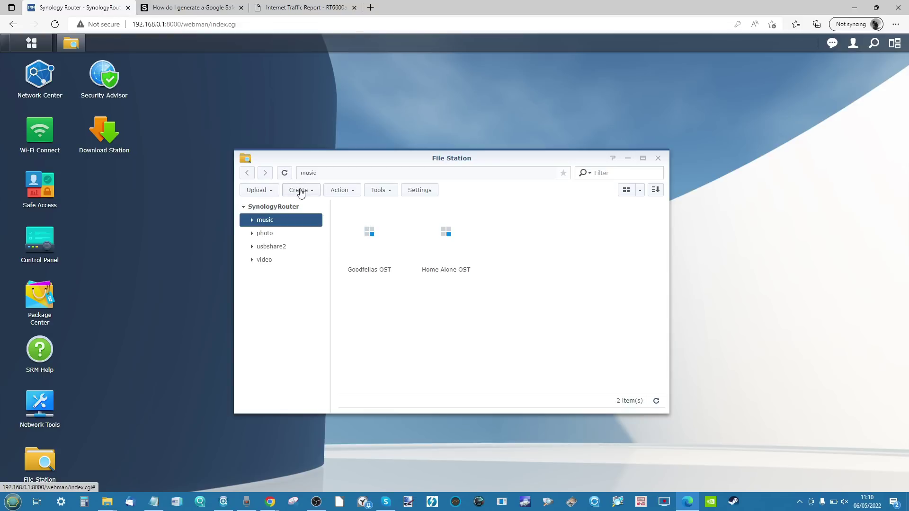
Step: Create a folder named 'test' in music, then bring the Explorer search window forward
{"action": "left_click", "coordinate": [299, 190]}
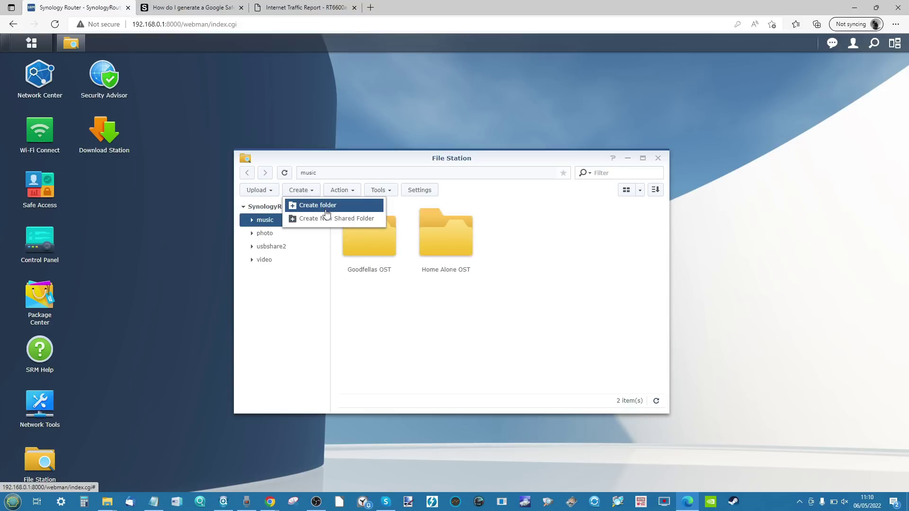
{"action": "left_click", "coordinate": [410, 236]}
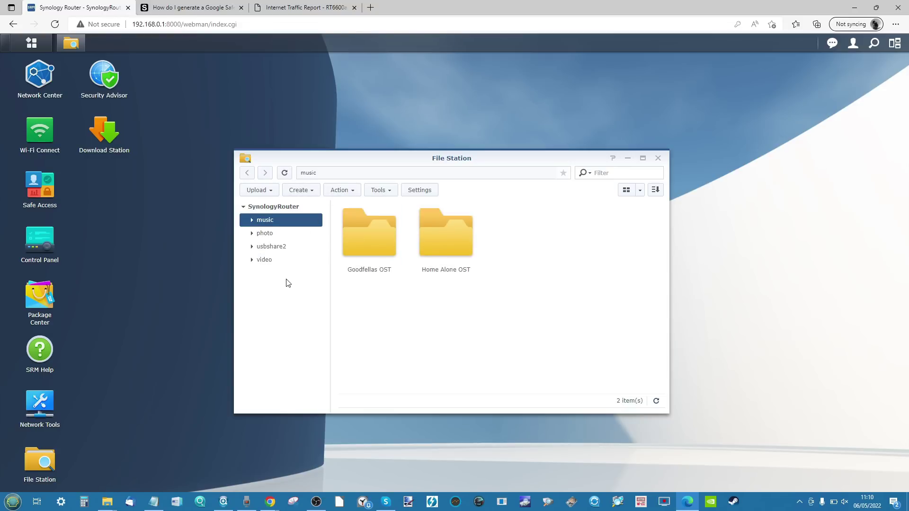
{"action": "left_click", "coordinate": [313, 191]}
{"action": "left_click", "coordinate": [318, 205]}
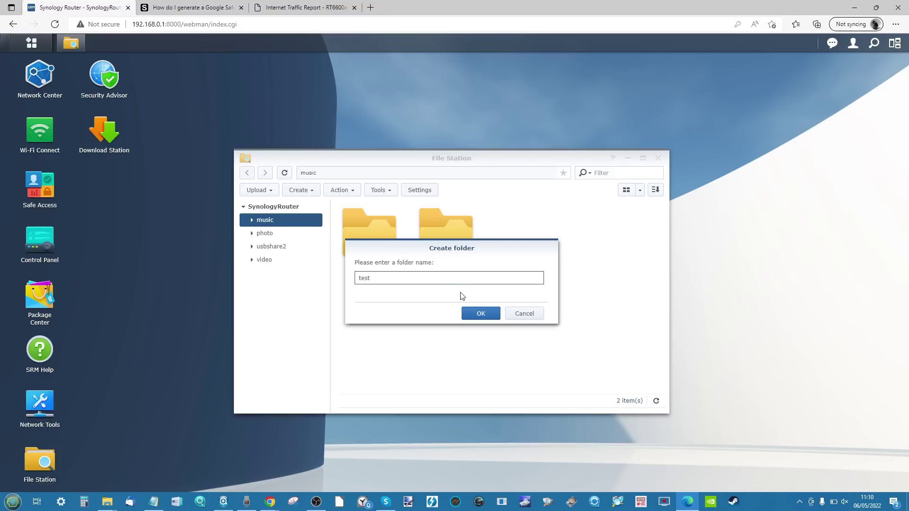
{"action": "left_click", "coordinate": [469, 313]}
{"action": "mouse_move", "coordinate": [109, 507]}
{"action": "left_click", "coordinate": [131, 474]}
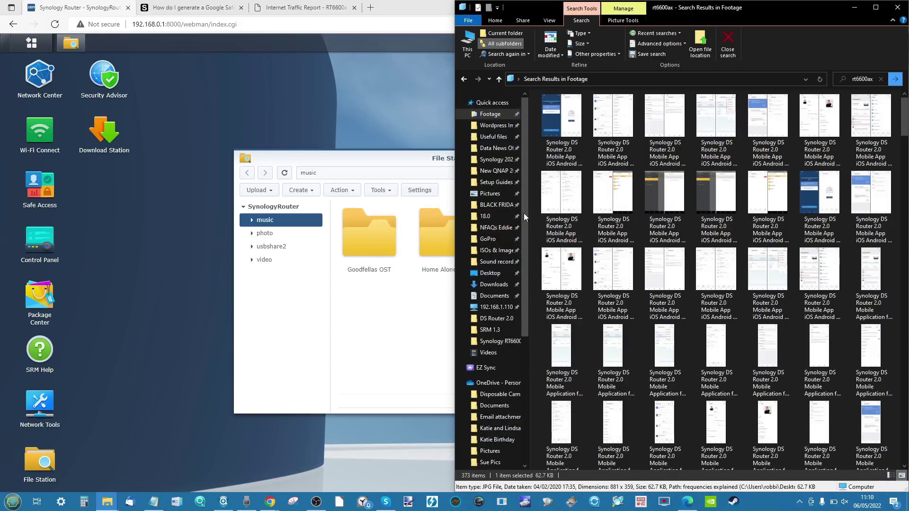
Step: Switch to the rt6600ax Explorer window, then open the new test folder in File Station
{"action": "left_click", "coordinate": [897, 7]}
{"action": "mouse_move", "coordinate": [108, 503]}
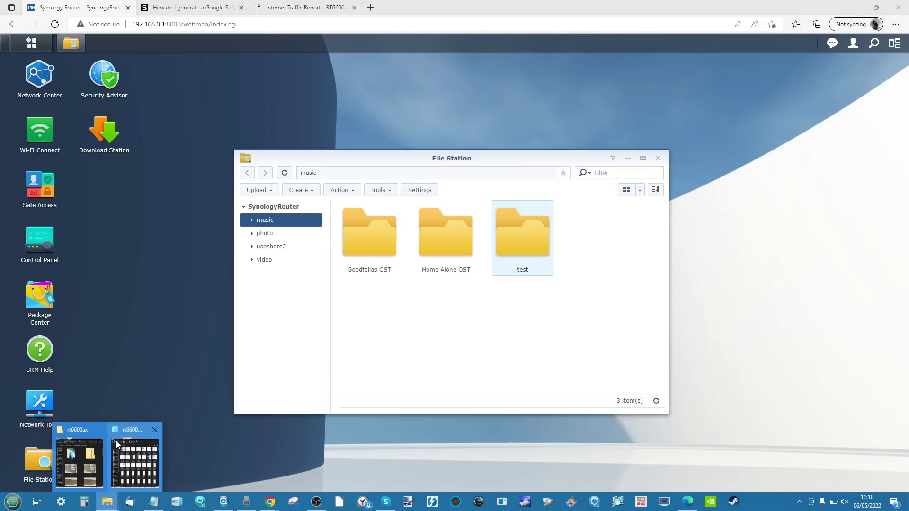
{"action": "left_click", "coordinate": [80, 458]}
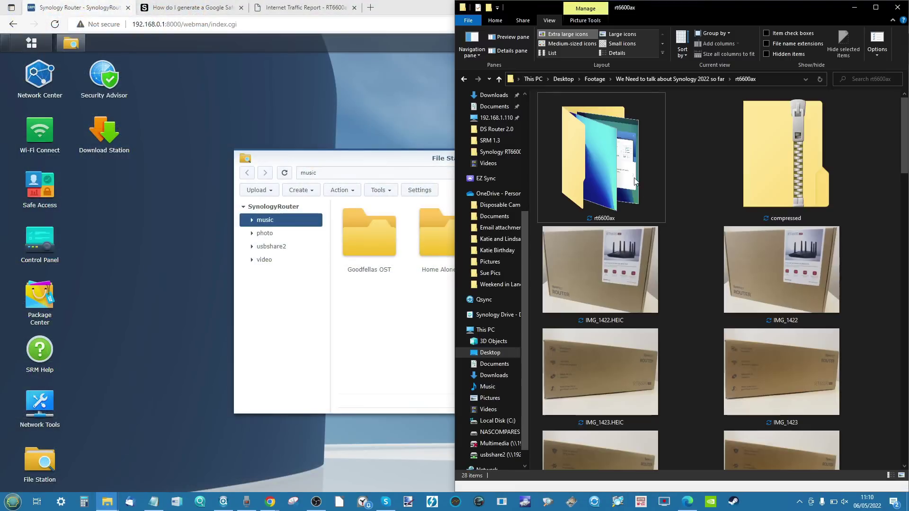
{"action": "scroll", "coordinate": [644, 186], "scroll_direction": "down", "scroll_amount": 5}
{"action": "scroll", "coordinate": [643, 185], "scroll_direction": "up", "scroll_amount": 5}
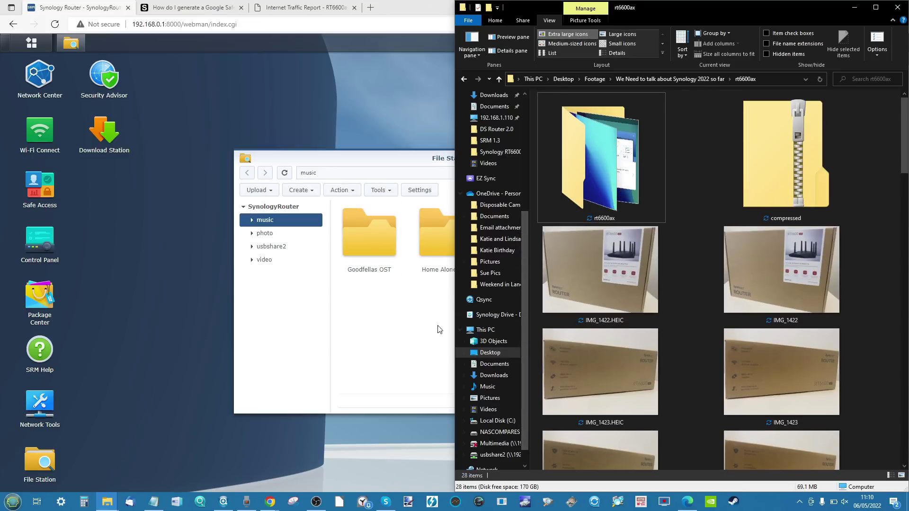
{"action": "left_click", "coordinate": [283, 239]}
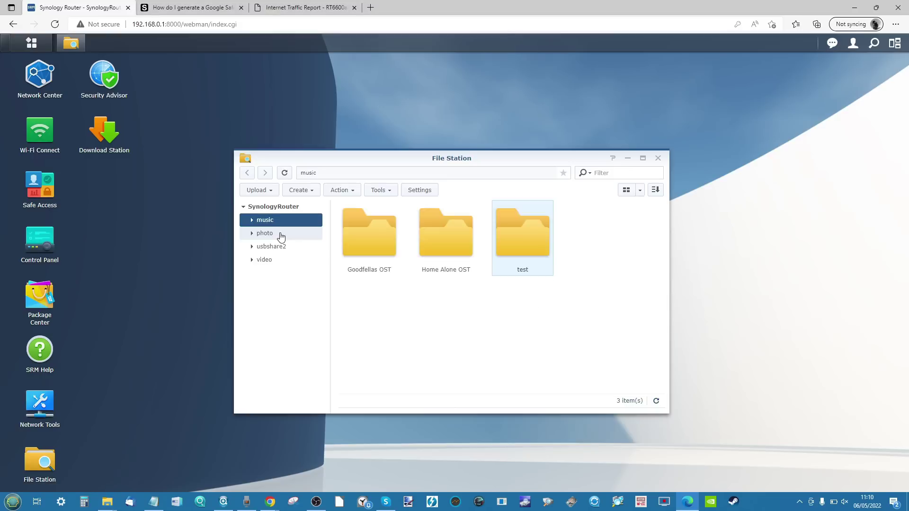
{"action": "double_click", "coordinate": [532, 251]}
Step: Drag the four router photos from Explorer into test and choose Overwrite
{"action": "mouse_move", "coordinate": [108, 501]}
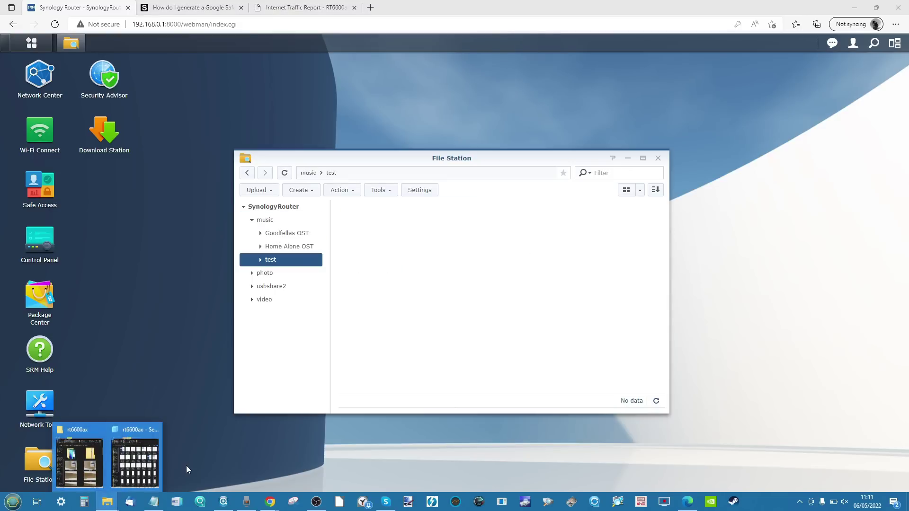
{"action": "mouse_move", "coordinate": [109, 458]}
{"action": "left_click", "coordinate": [93, 458]}
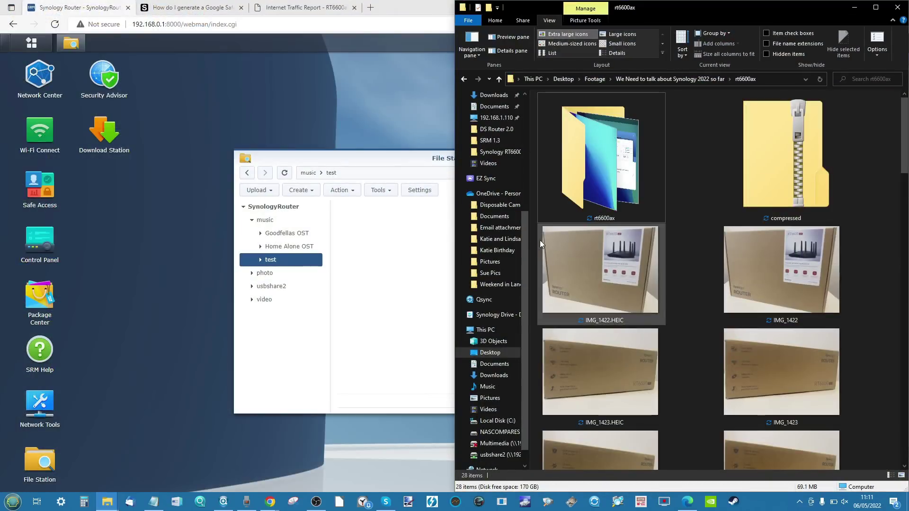
{"action": "left_click", "coordinate": [539, 247]}
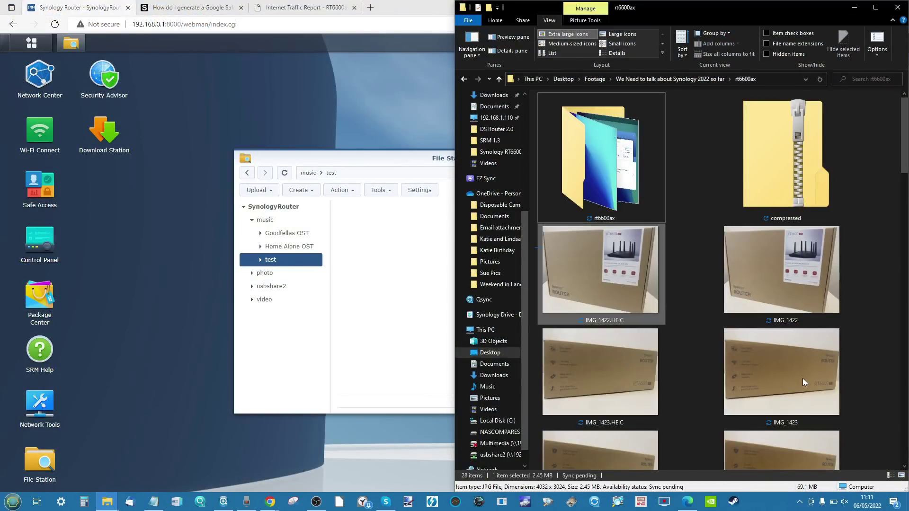
{"action": "left_click_drag", "start_coordinate": [535, 224], "coordinate": [379, 280]}
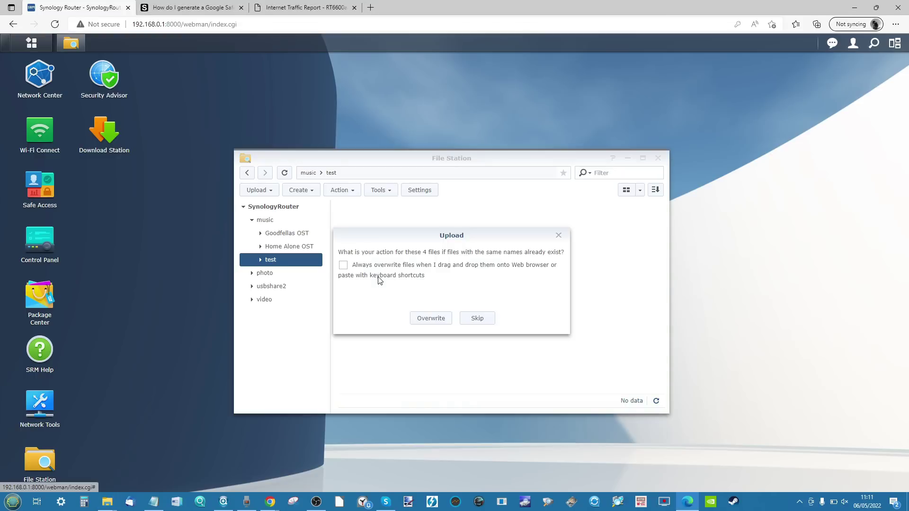
{"action": "left_click", "coordinate": [425, 318]}
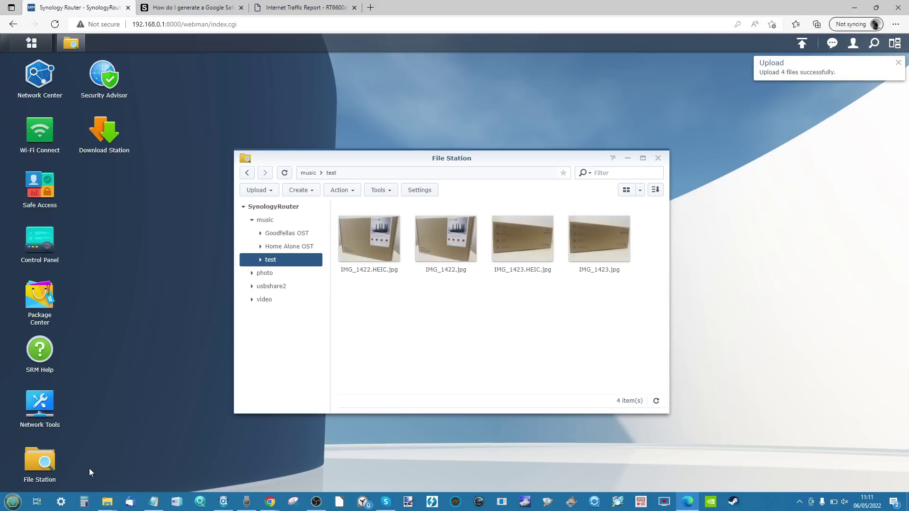
Step: Drag the rt6600ax folder into test with Overwrite, then go back up to music
{"action": "left_click", "coordinate": [107, 502]}
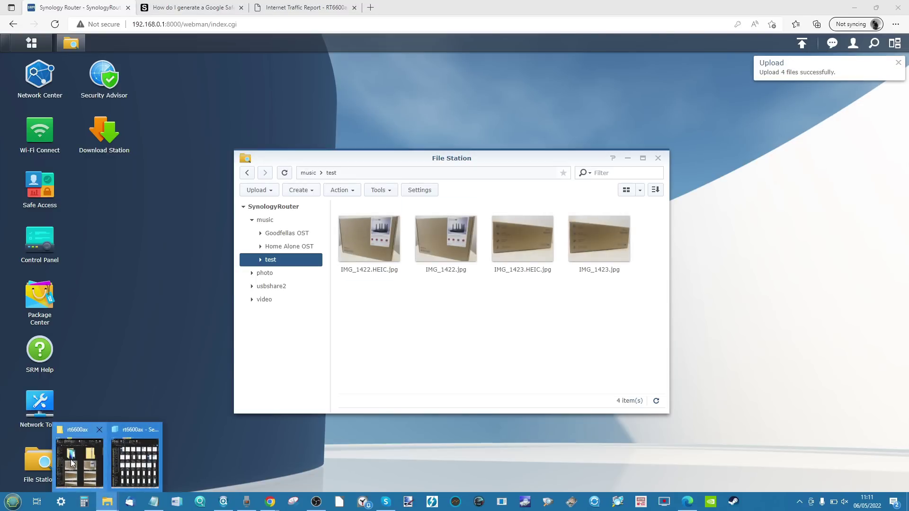
{"action": "left_click", "coordinate": [79, 463]}
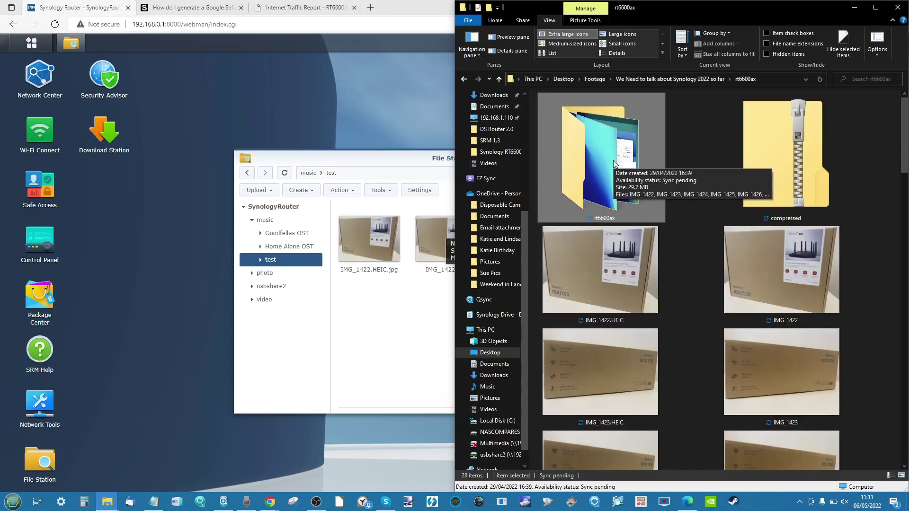
{"action": "left_click_drag", "start_coordinate": [613, 160], "coordinate": [398, 361]}
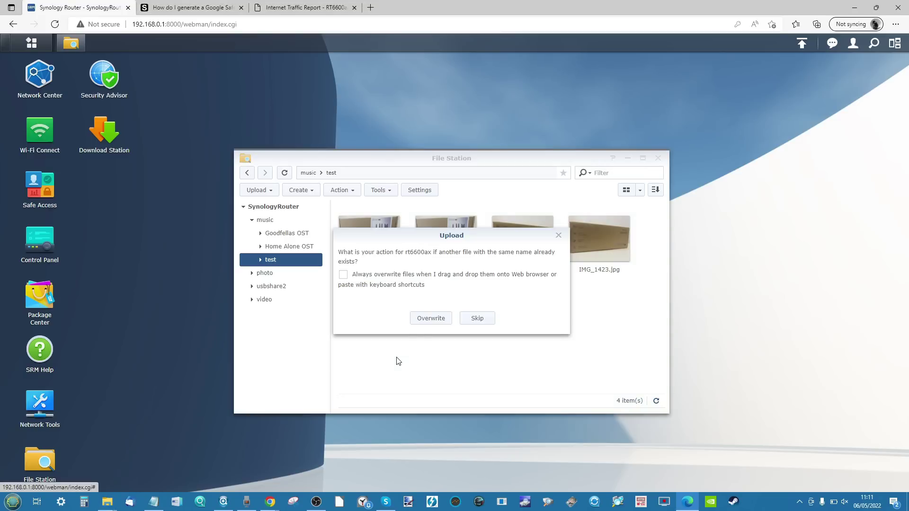
{"action": "left_click", "coordinate": [426, 319]}
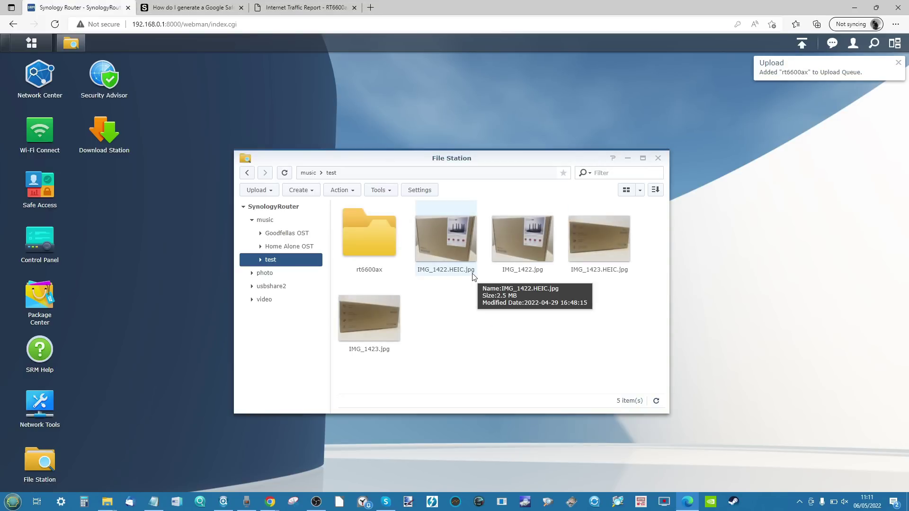
{"action": "left_click", "coordinate": [306, 175]}
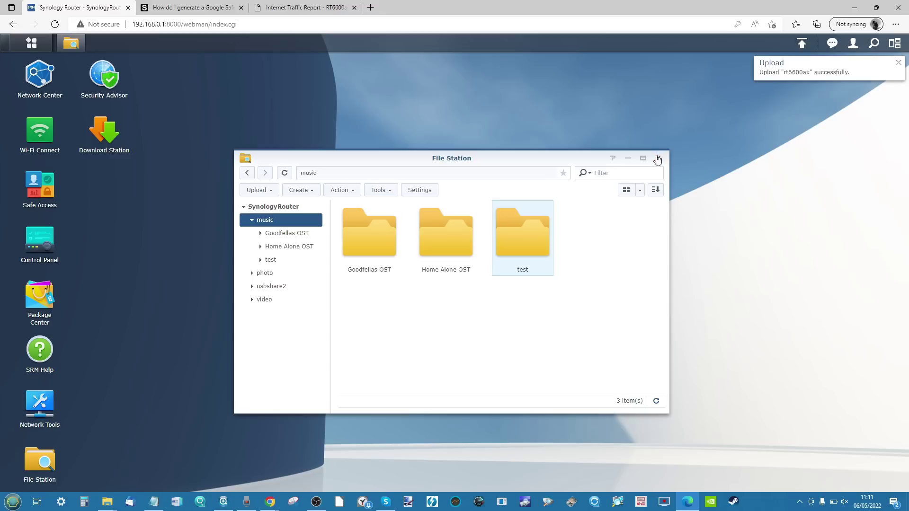
Step: Close File Station, open and close Safe Access, then open Package Center
{"action": "left_click", "coordinate": [657, 158]}
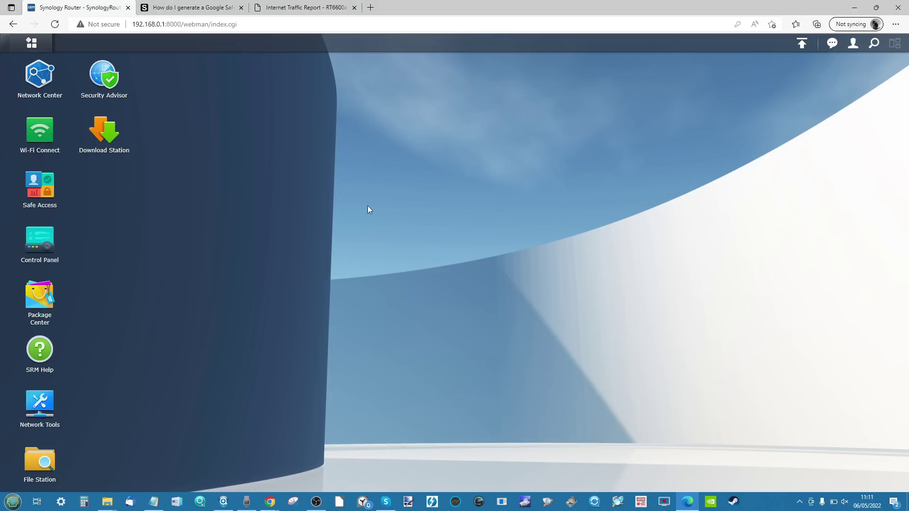
{"action": "left_click", "coordinate": [49, 182]}
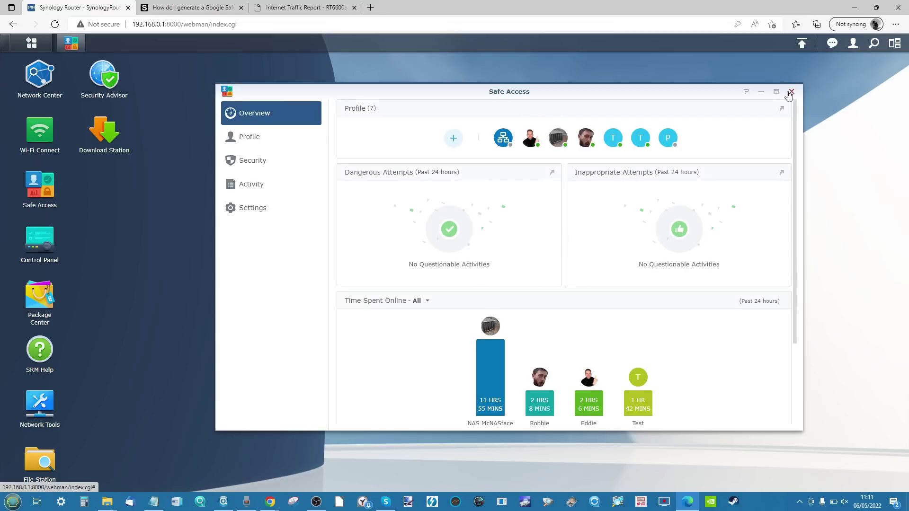
{"action": "left_click", "coordinate": [792, 93]}
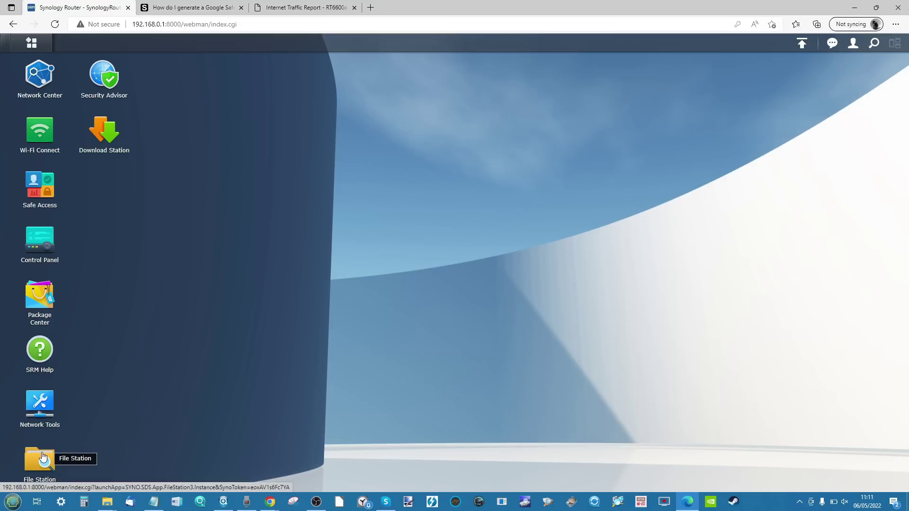
{"action": "left_click", "coordinate": [48, 293]}
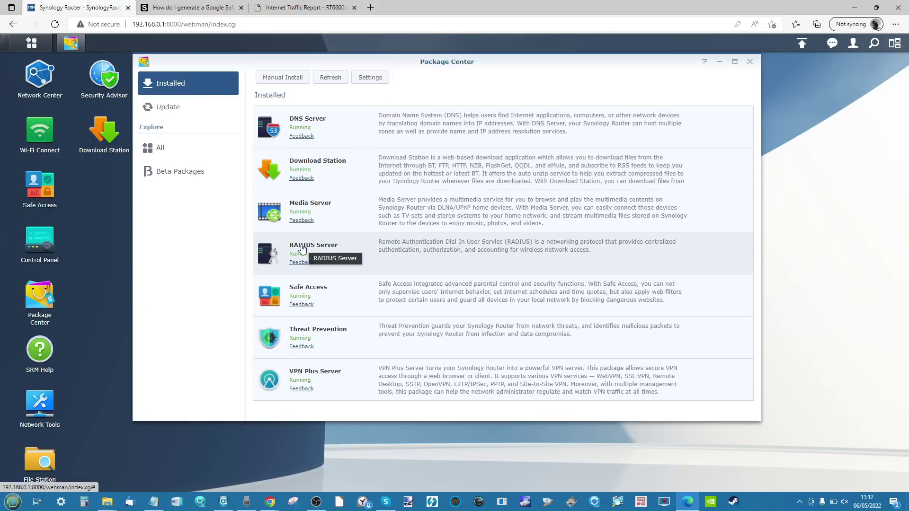
{"action": "left_click", "coordinate": [42, 471]}
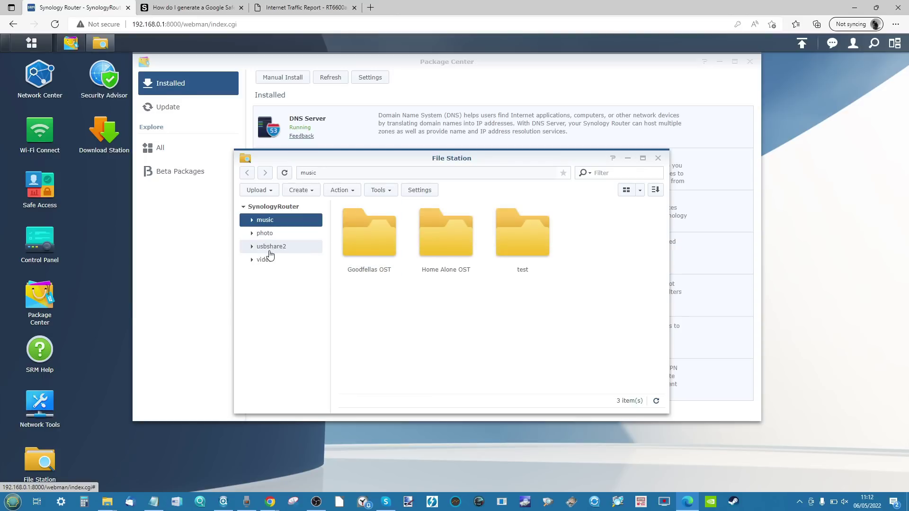
{"action": "left_click", "coordinate": [658, 159]}
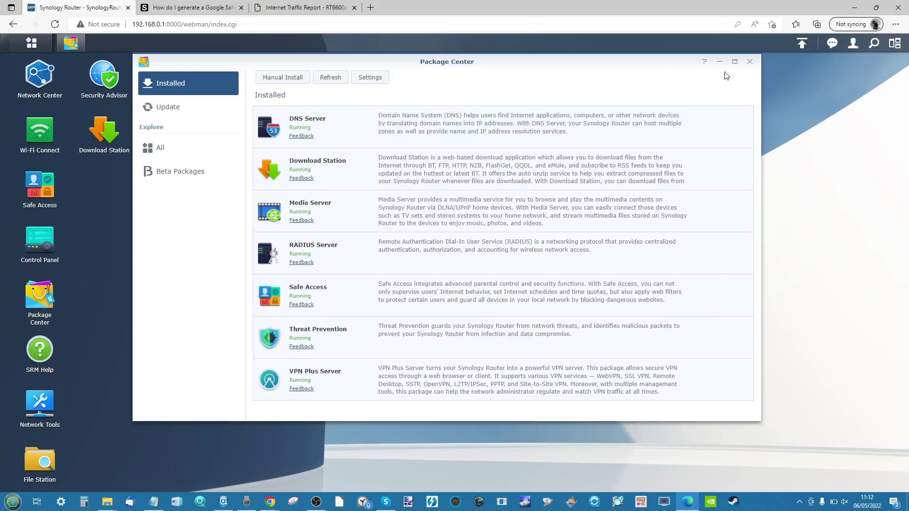
{"action": "left_click", "coordinate": [180, 171]}
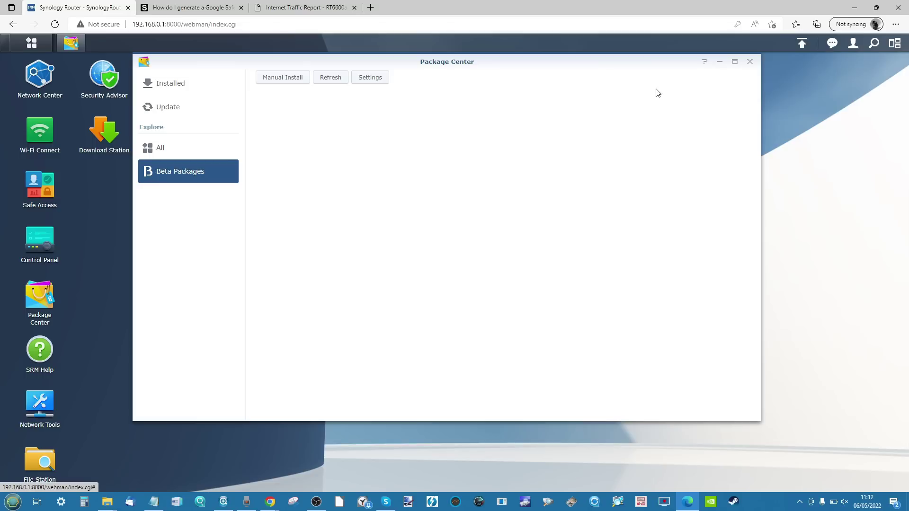
{"action": "left_click", "coordinate": [751, 63]}
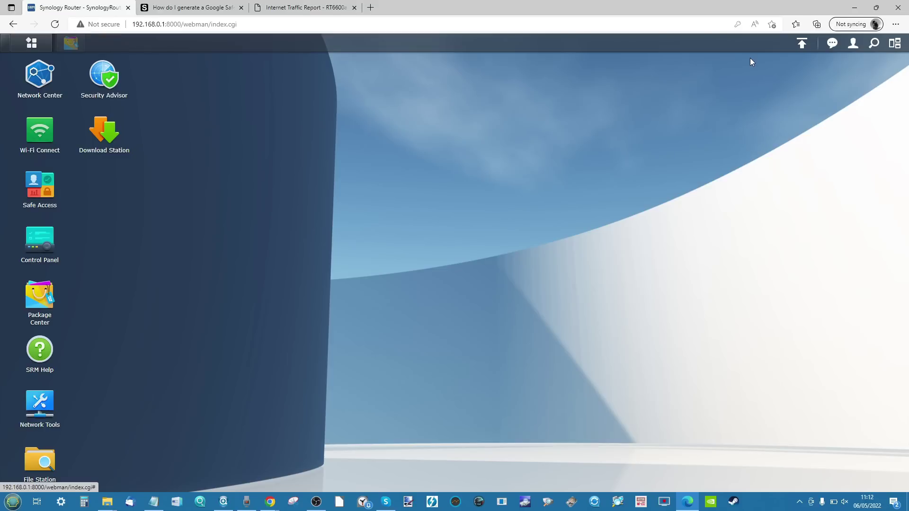